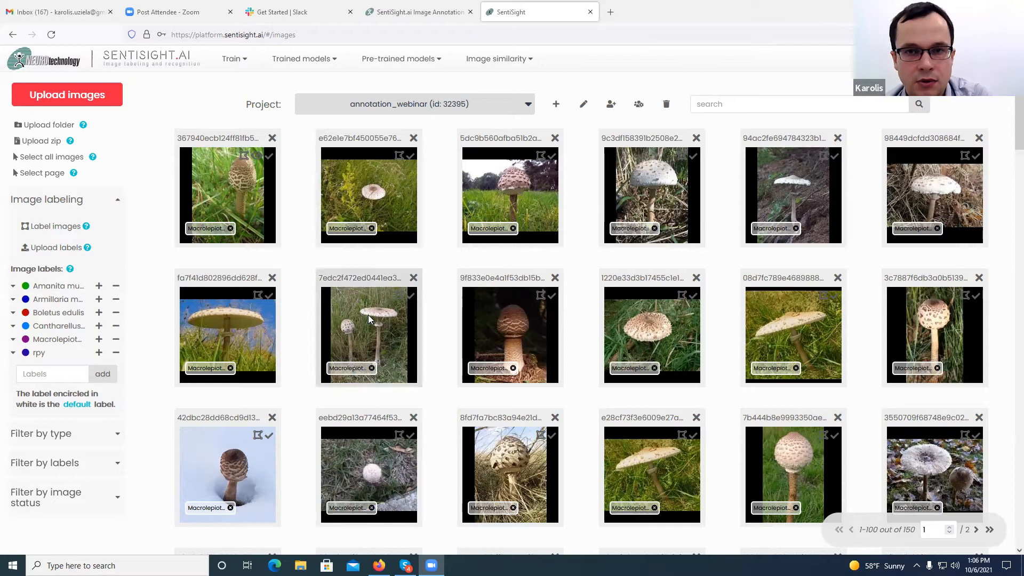
- Create a new project named "new"
{"action": "left_click", "coordinate": [556, 105]}
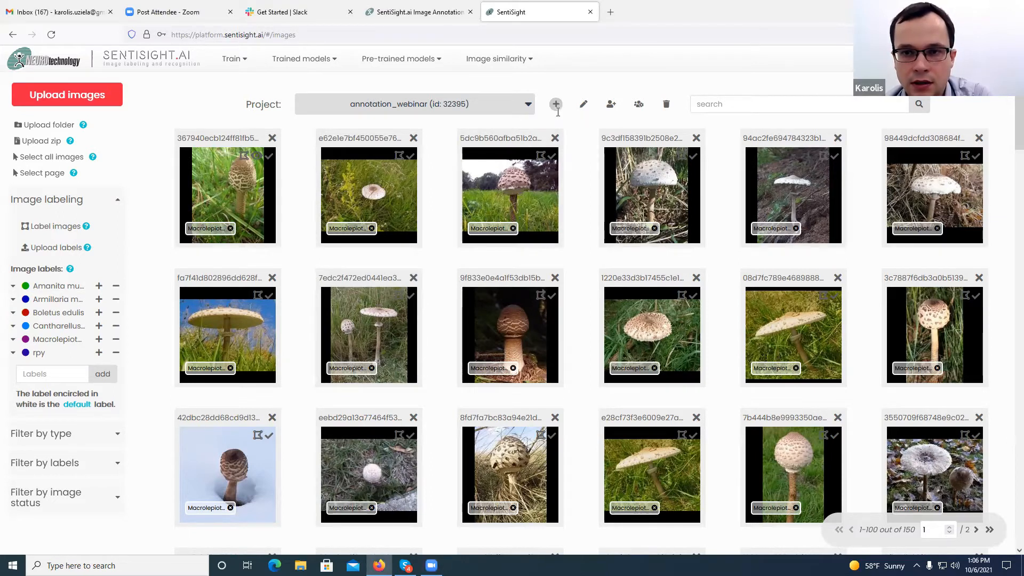
{"action": "type", "text": "new"}
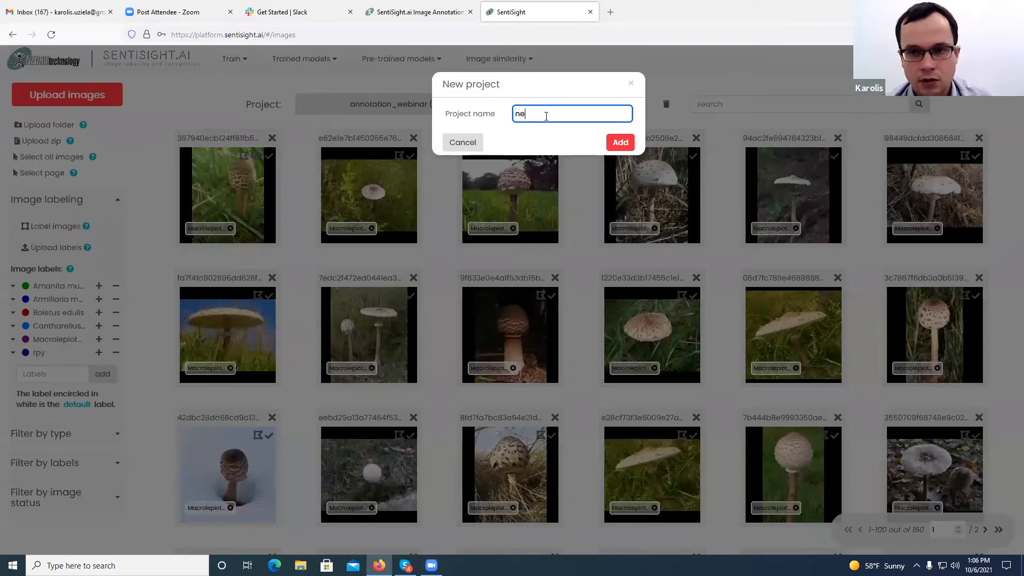
{"action": "left_click", "coordinate": [619, 142]}
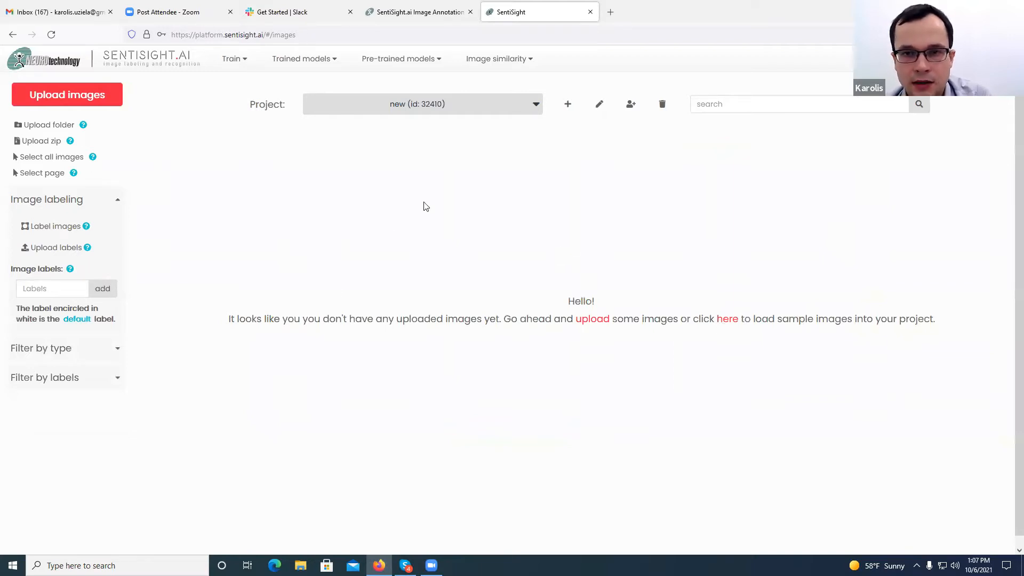
- Switch back to the annotation_webinar project and look through its image gallery
{"action": "left_click", "coordinate": [320, 63]}
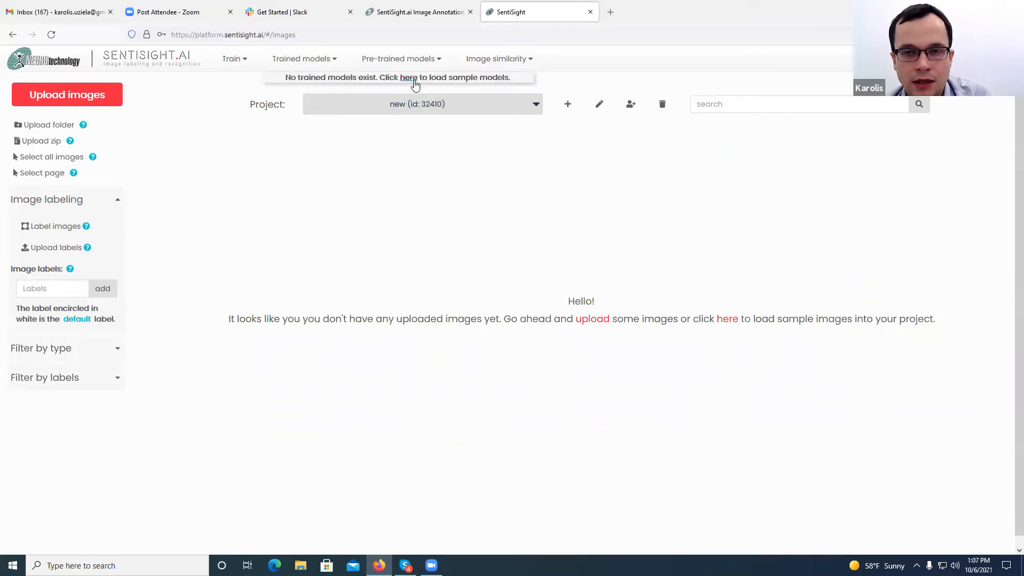
{"action": "left_click", "coordinate": [293, 59]}
{"action": "left_click", "coordinate": [424, 106]}
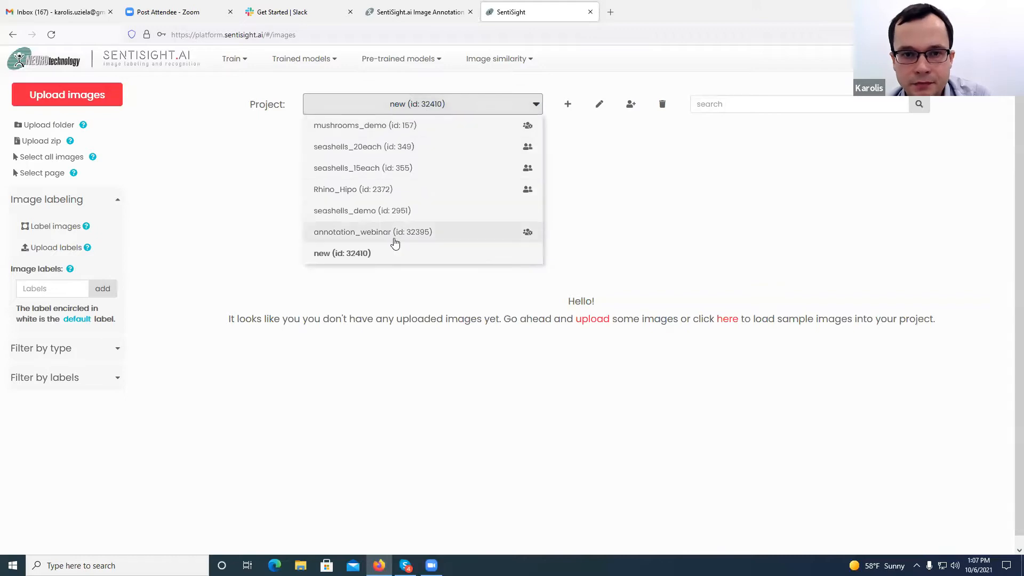
{"action": "left_click", "coordinate": [395, 235]}
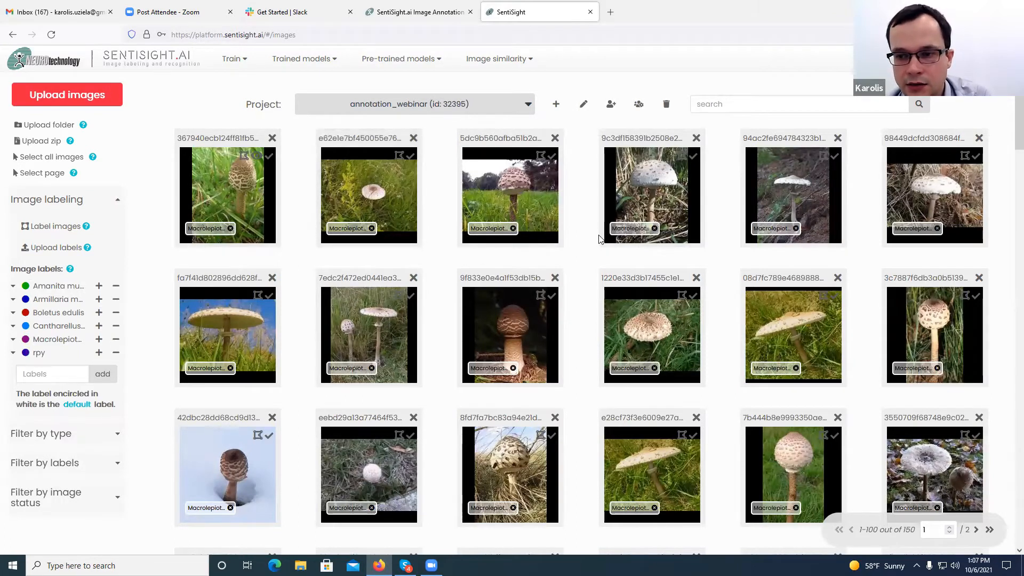
{"action": "scroll", "coordinate": [600, 238], "scroll_direction": "down", "scroll_amount": 5}
{"action": "scroll", "coordinate": [600, 238], "scroll_direction": "down", "scroll_amount": 20}
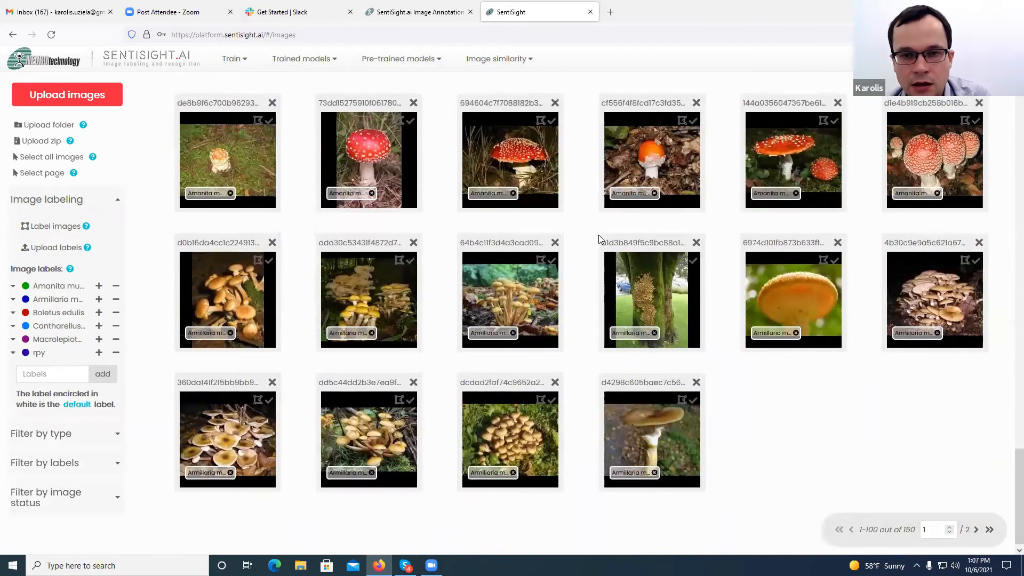
{"action": "scroll", "coordinate": [600, 238], "scroll_direction": "up", "scroll_amount": 5}
{"action": "scroll", "coordinate": [600, 238], "scroll_direction": "up", "scroll_amount": 20}
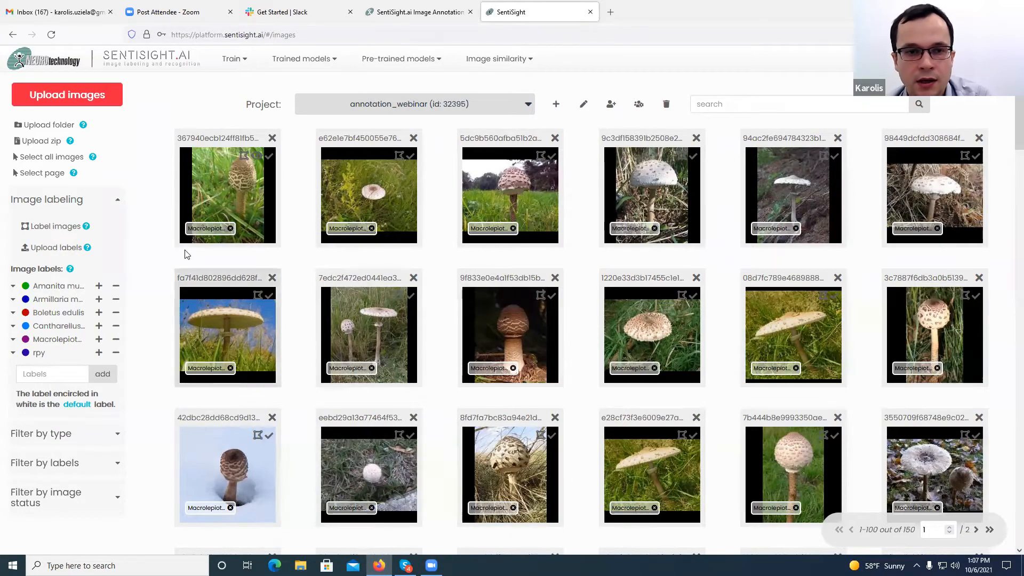
- Create an image label named "mushroom" and add it to the first four images in the gallery
{"action": "left_click_drag", "start_coordinate": [155, 198], "coordinate": [680, 228]}
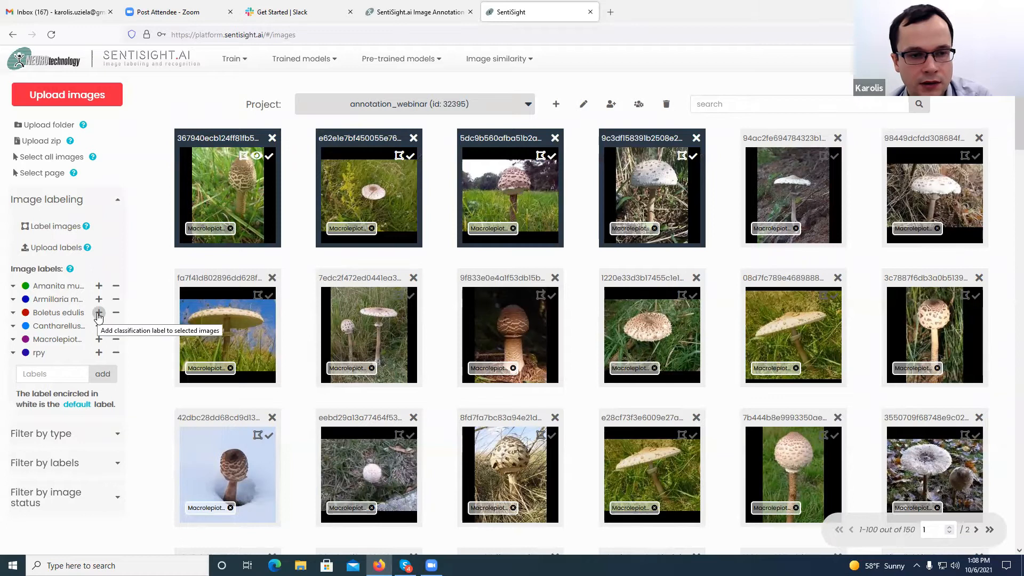
{"action": "left_click", "coordinate": [52, 373]}
{"action": "type", "text": "mushroom"}
{"action": "left_click", "coordinate": [107, 374]}
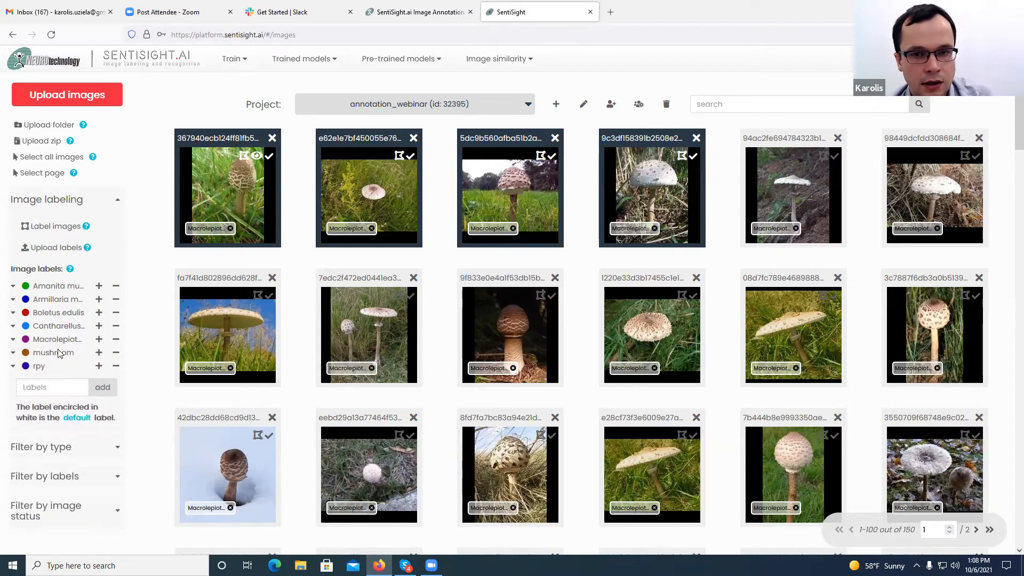
{"action": "left_click", "coordinate": [99, 353]}
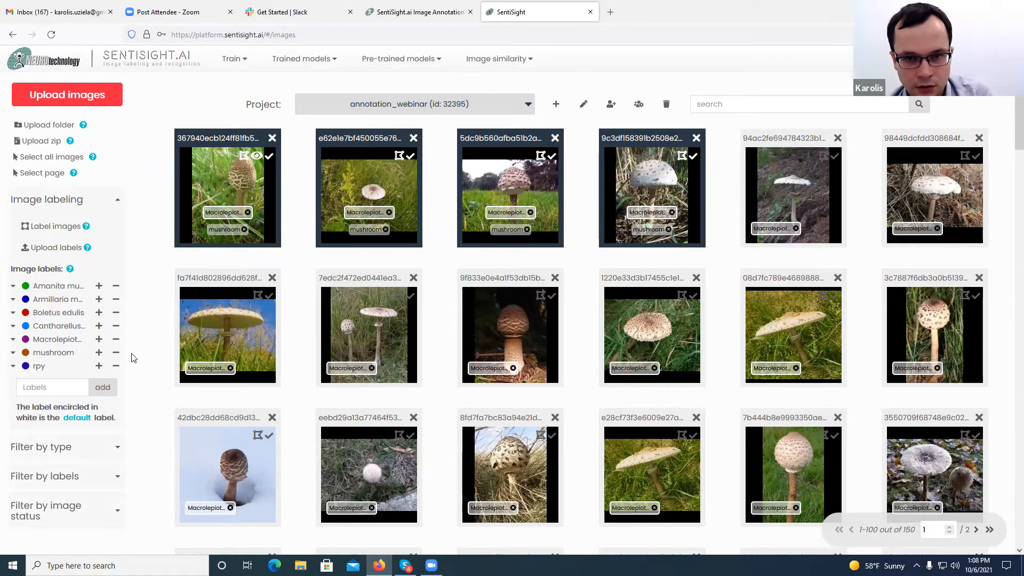
- Remove the mushroom label from the first four images, starting with the fourth, and clear the selection
{"action": "left_click", "coordinate": [668, 229]}
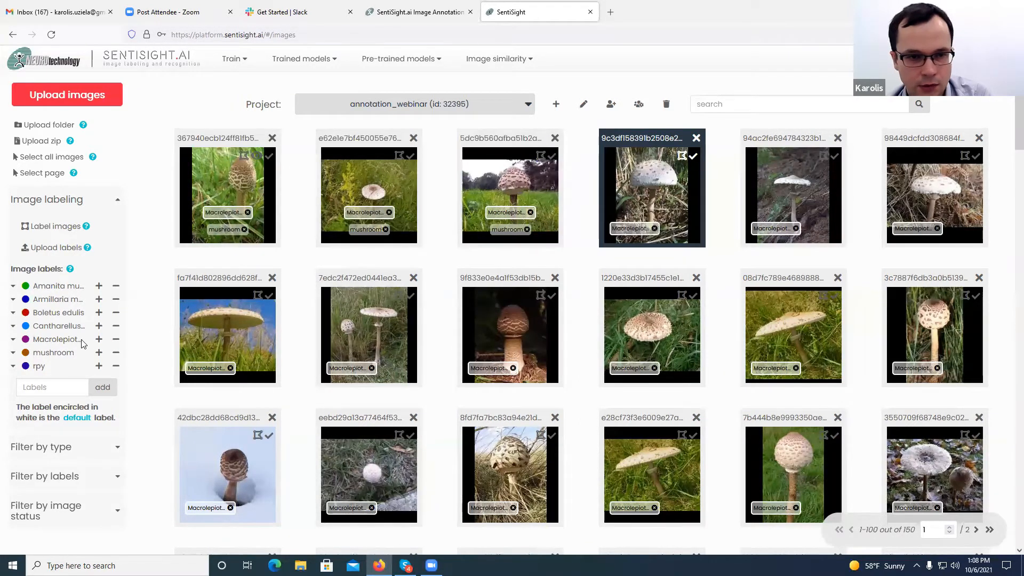
{"action": "left_click_drag", "start_coordinate": [162, 189], "coordinate": [467, 245]}
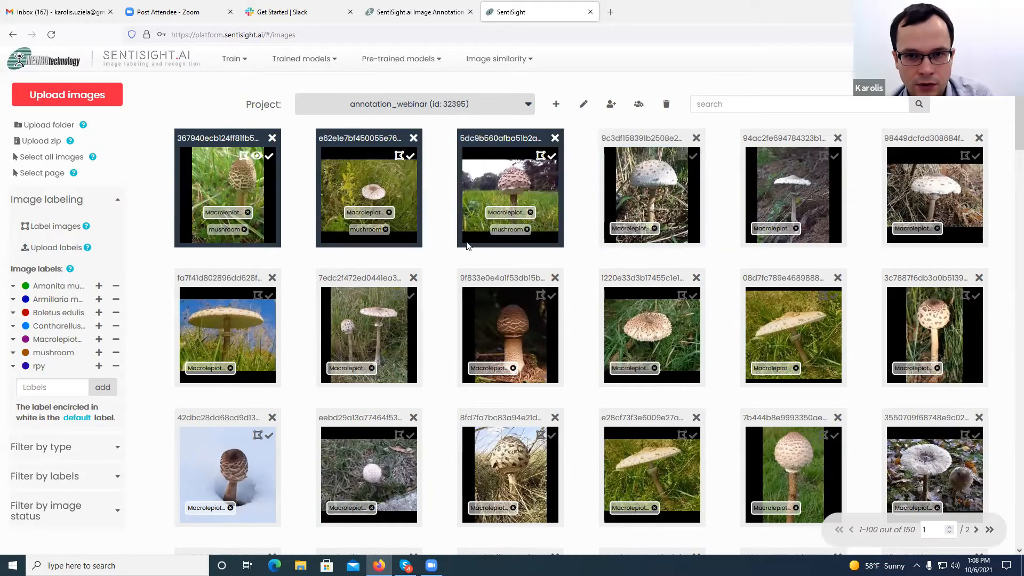
{"action": "left_click", "coordinate": [115, 354]}
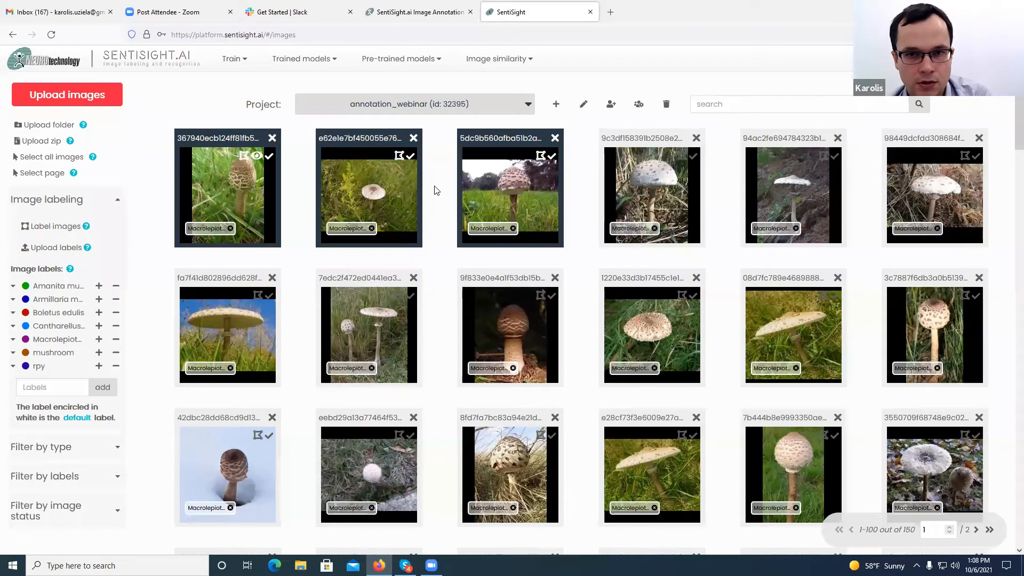
{"action": "left_click", "coordinate": [440, 200]}
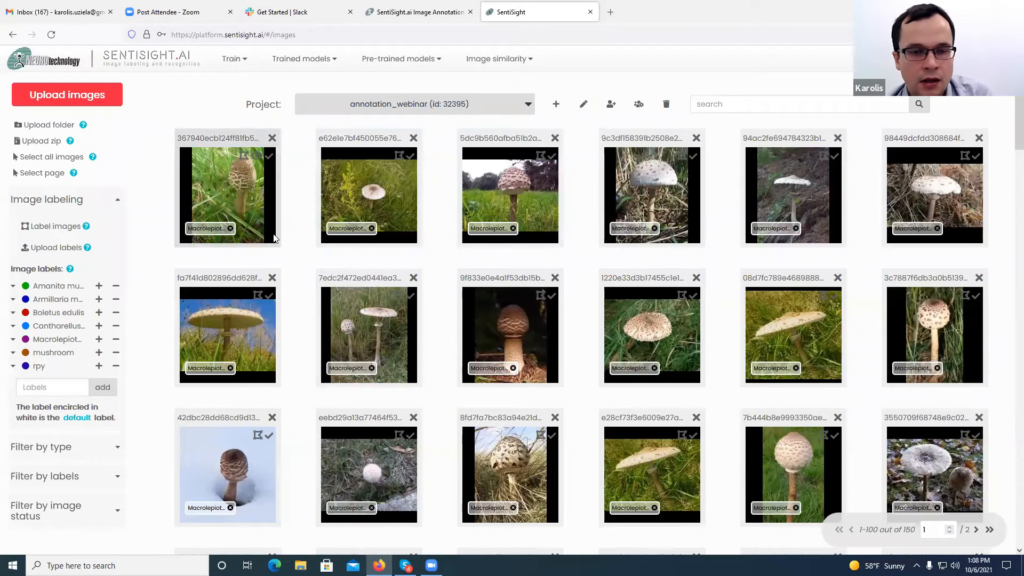
- Open the gallery's first image in the labeling tool to view its annotations, and return to the gallery
{"action": "right_click", "coordinate": [235, 183]}
{"action": "mouse_move", "coordinate": [299, 207]}
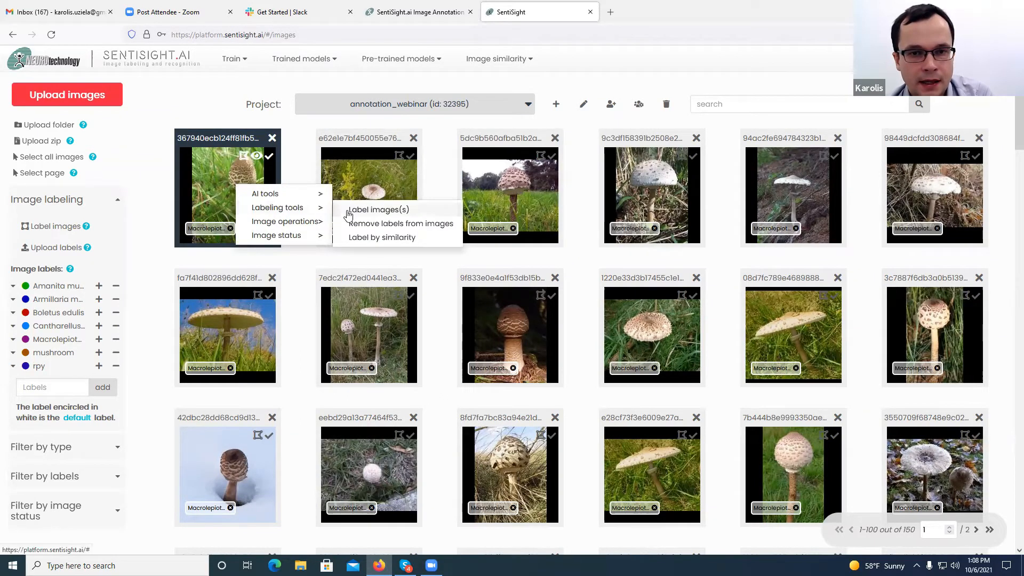
{"action": "left_click", "coordinate": [378, 209]}
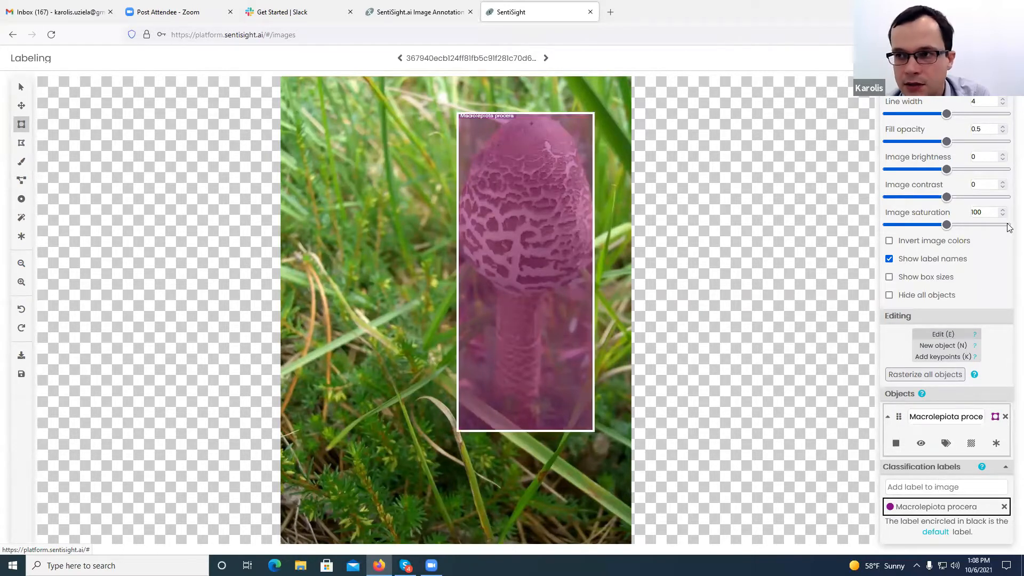
{"action": "key", "text": "Escape"}
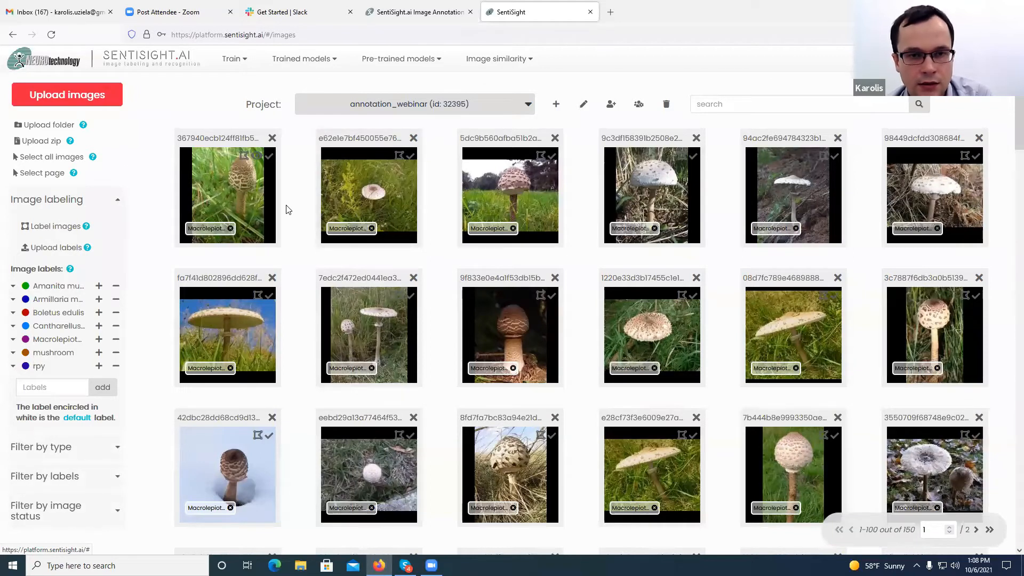
- Add the mushroom classification label to the gallery's first image in the labeling tool, and return to the gallery
{"action": "right_click", "coordinate": [243, 178]}
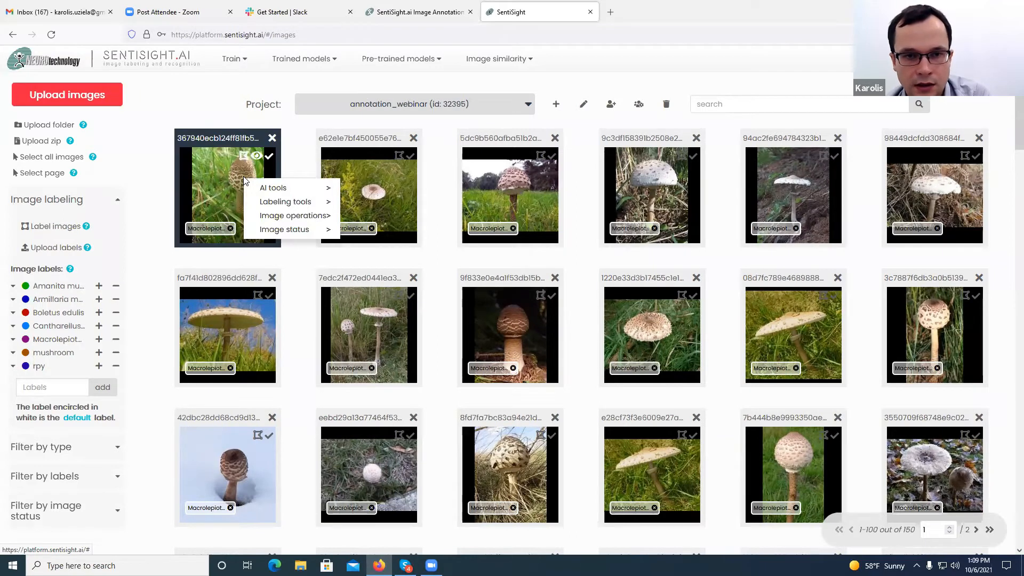
{"action": "mouse_move", "coordinate": [296, 207]}
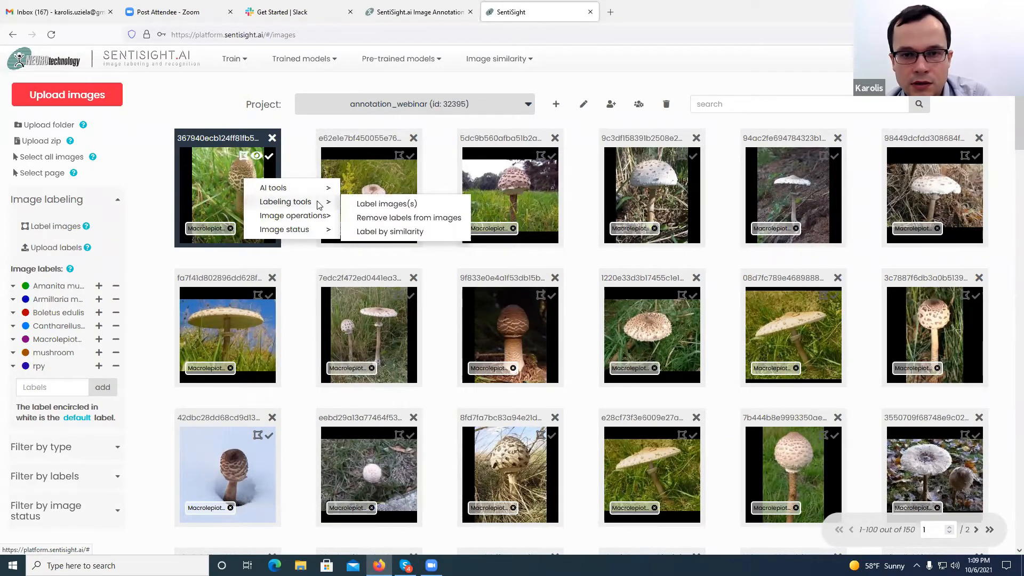
{"action": "left_click", "coordinate": [371, 206]}
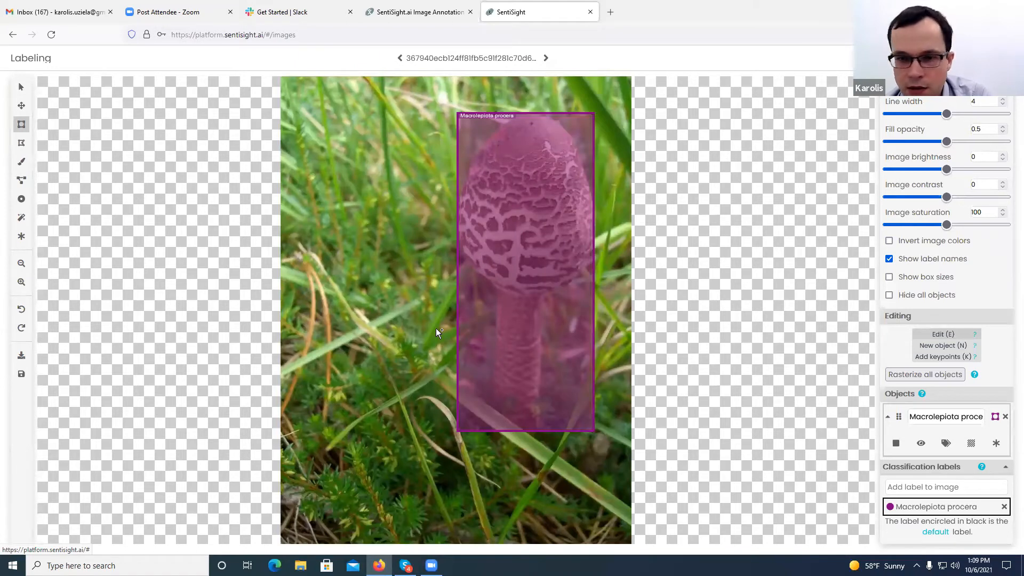
{"action": "left_click", "coordinate": [473, 344]}
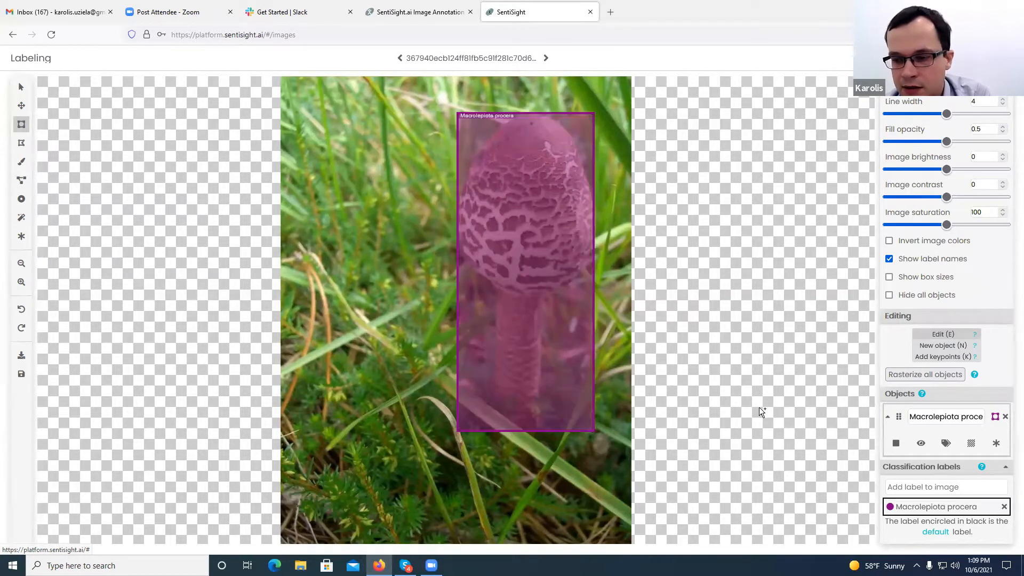
{"action": "left_click", "coordinate": [908, 489]}
{"action": "type", "text": "m"}
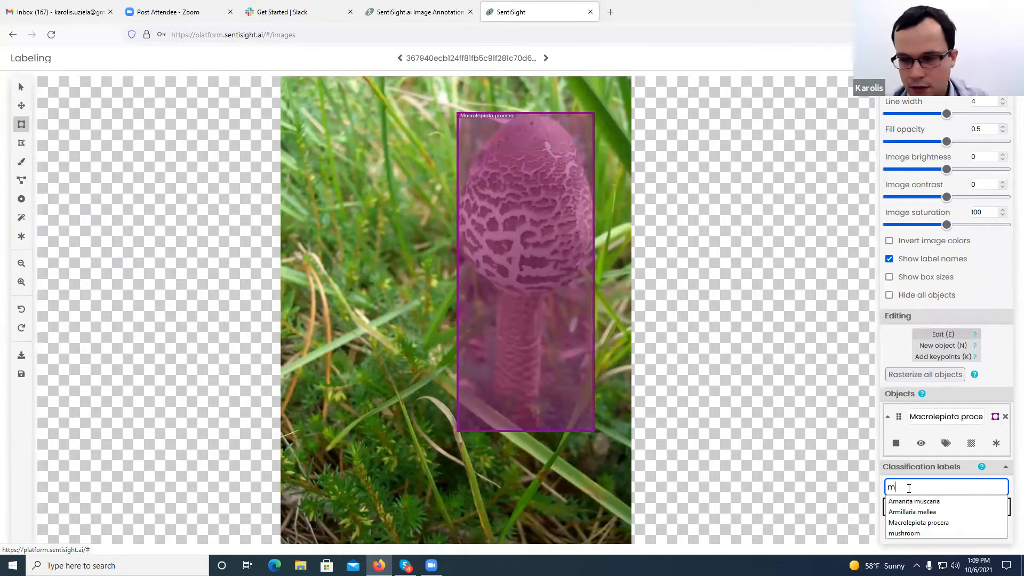
{"action": "type", "text": "ush"}
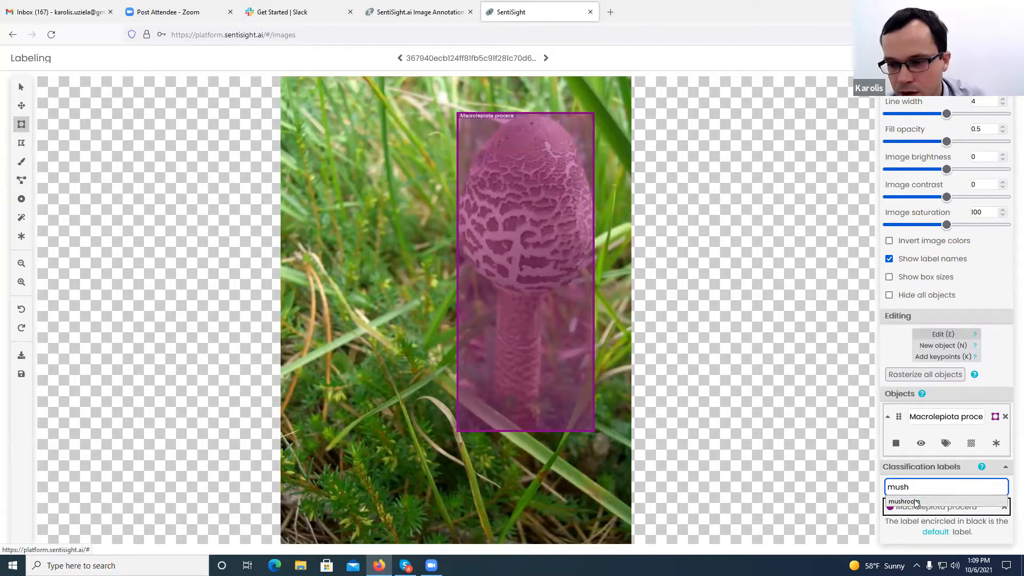
{"action": "left_click", "coordinate": [915, 502]}
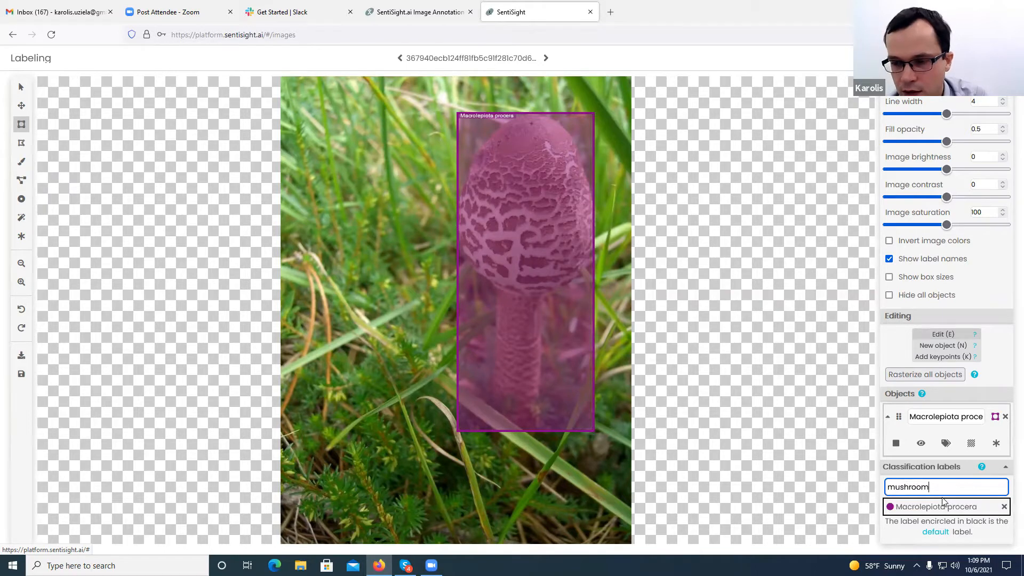
{"action": "key", "text": "Return"}
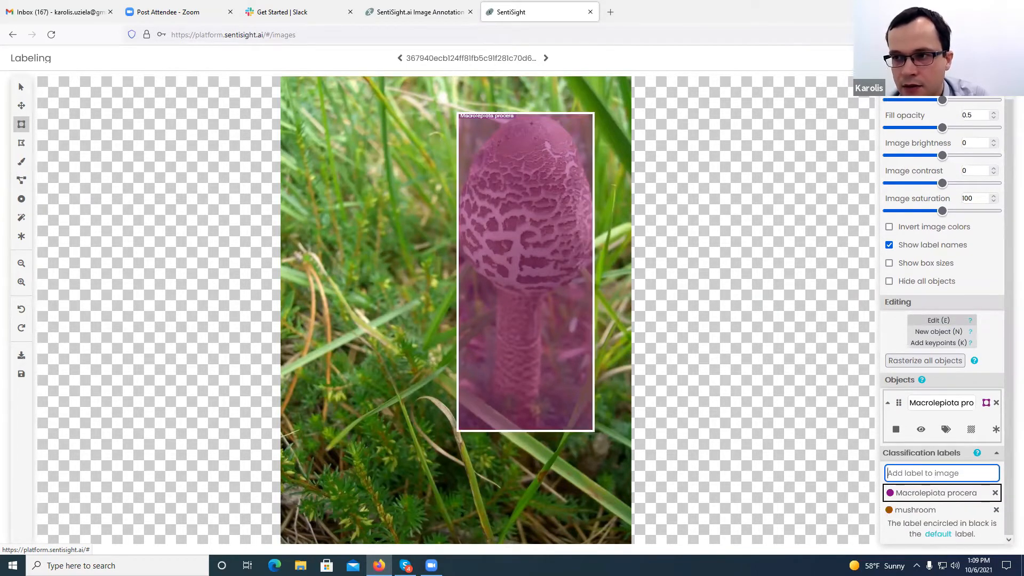
{"action": "key", "text": "Escape"}
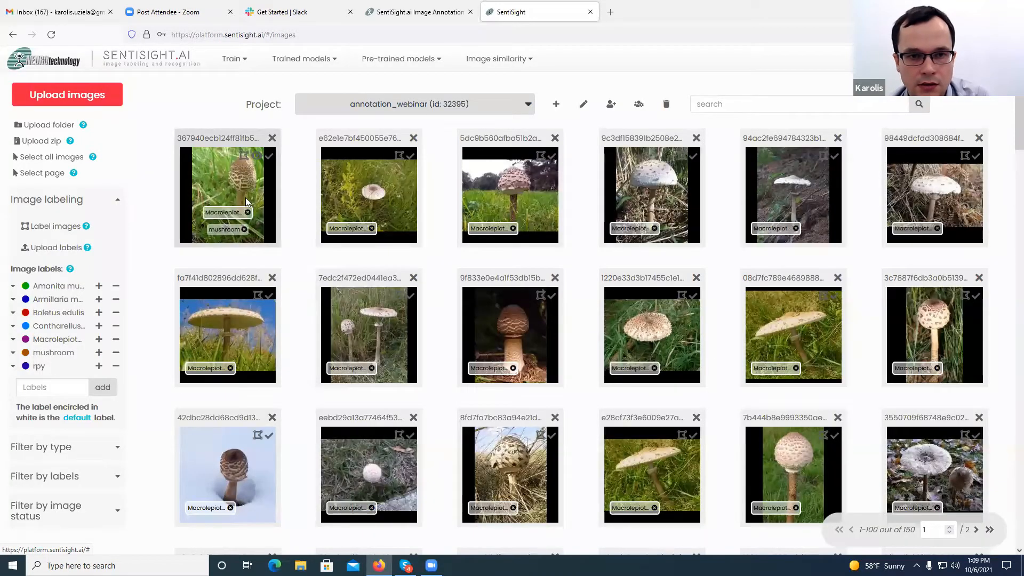
- Reopen the first image in the labeling tool and remove its mushroom classification label
{"action": "left_click", "coordinate": [241, 175]}
{"action": "right_click", "coordinate": [241, 175]}
{"action": "mouse_move", "coordinate": [299, 187]}
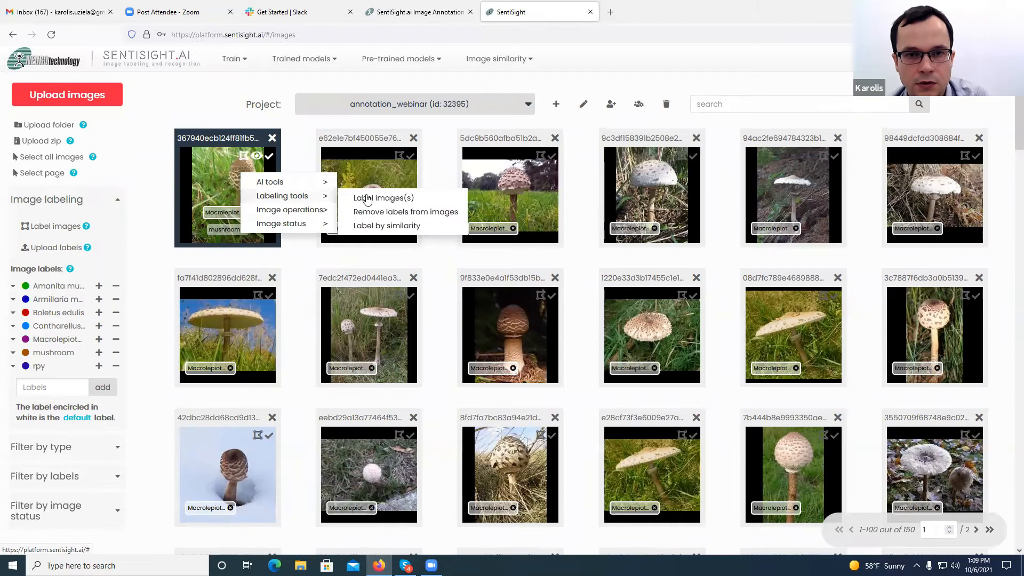
{"action": "left_click", "coordinate": [419, 229]}
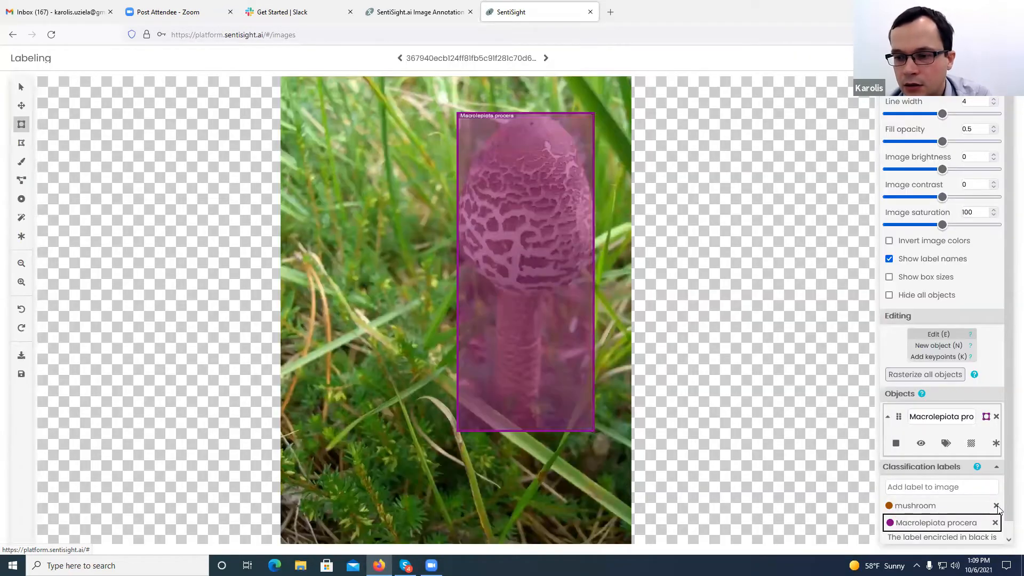
{"action": "left_click", "coordinate": [996, 505]}
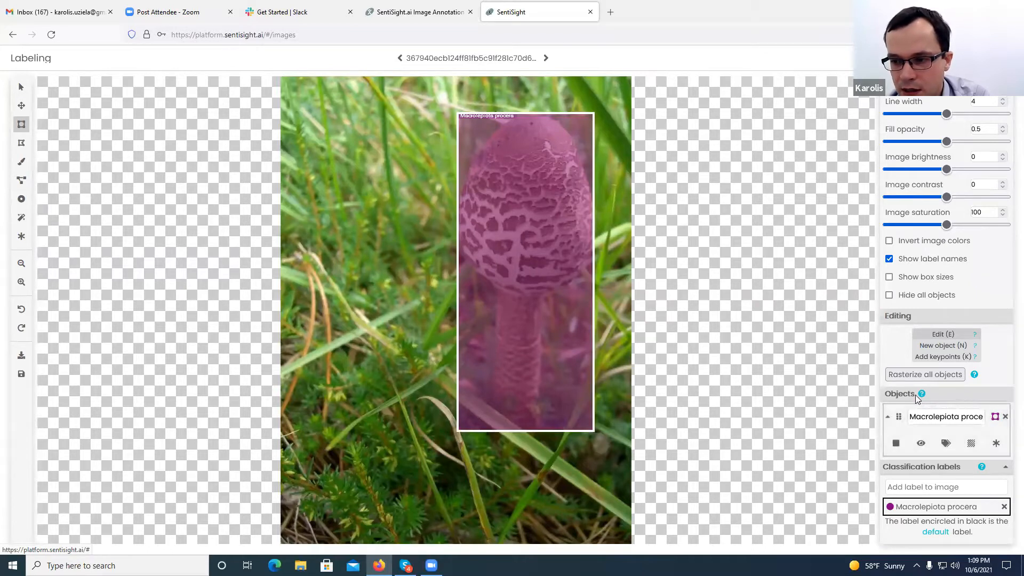
- Delete the existing Macrolepiota procera bounding box and draw a new one around the whole mushroom, cap and stem
{"action": "left_click", "coordinate": [1005, 417]}
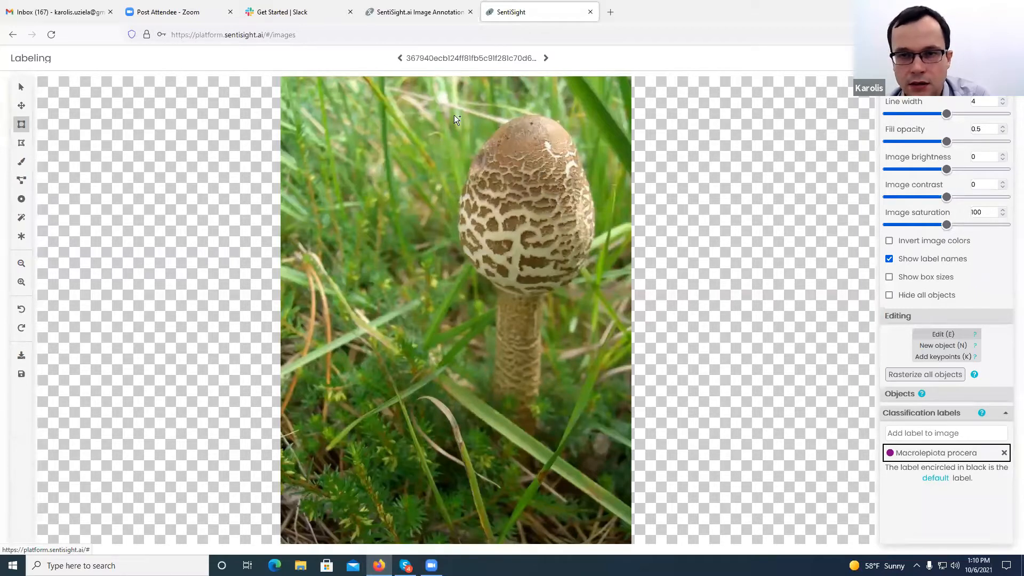
{"action": "mouse_move", "coordinate": [447, 111]}
{"action": "left_mouse_down"}
{"action": "mouse_move", "coordinate": [528, 209]}
{"action": "mouse_move", "coordinate": [568, 292]}
{"action": "mouse_move", "coordinate": [605, 443]}
{"action": "mouse_move", "coordinate": [597, 442]}
{"action": "left_mouse_up"}
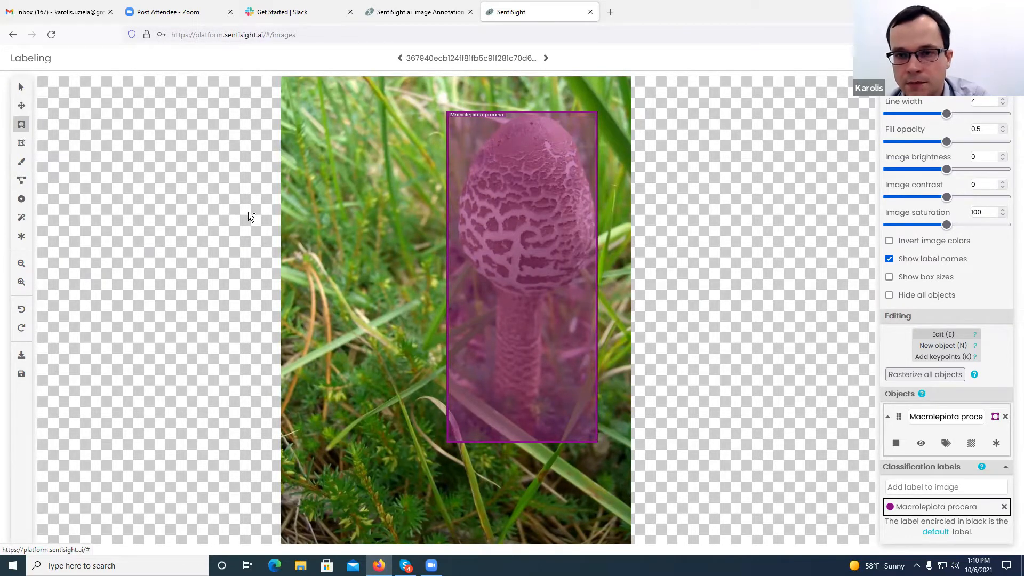
- Adjust the new bounding box's side and position to fit the mushroom more tightly, and toggle its outline to dashed
{"action": "left_click_drag", "start_coordinate": [458, 116], "coordinate": [456, 111]}
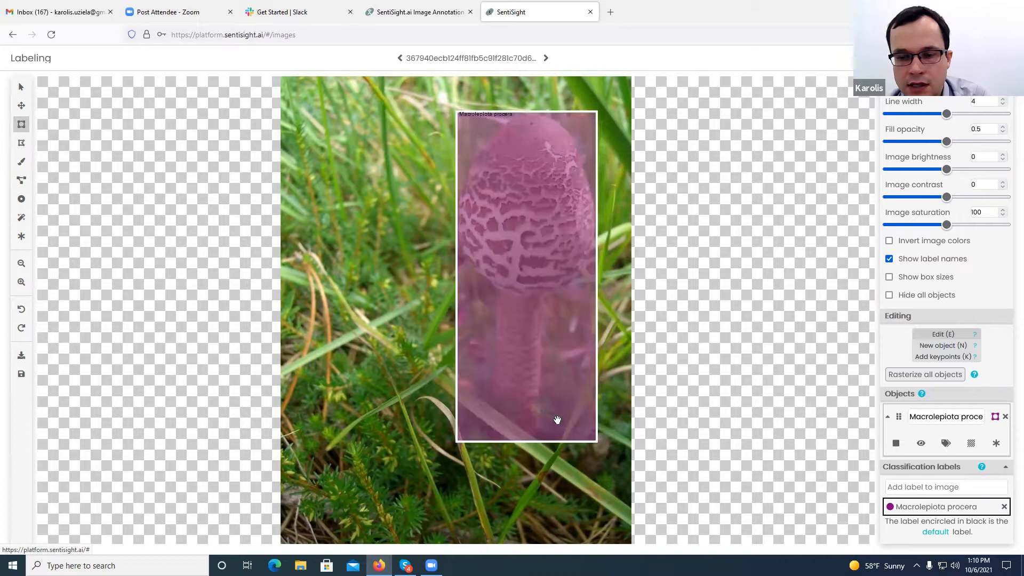
{"action": "left_click_drag", "start_coordinate": [563, 423], "coordinate": [569, 376]}
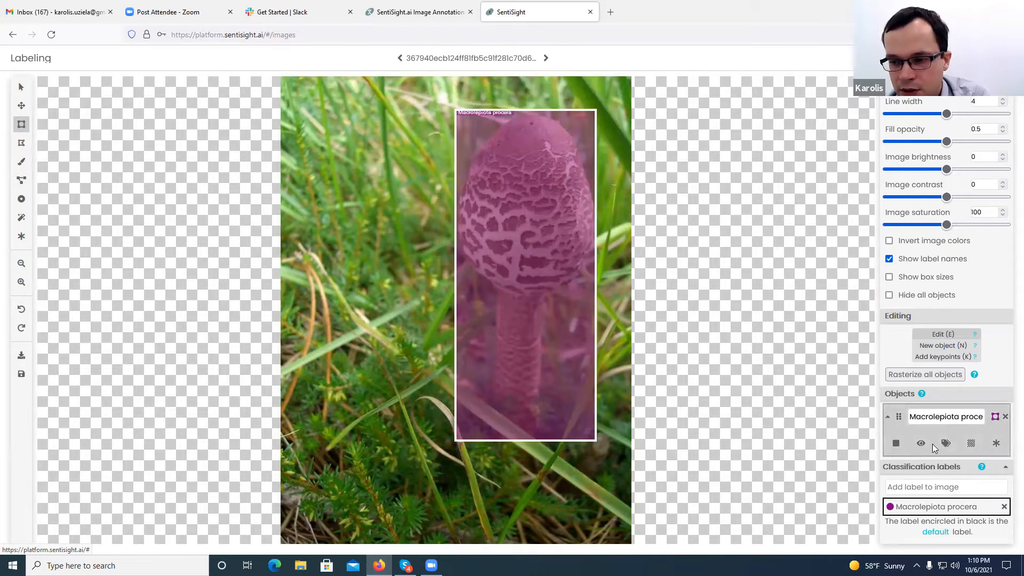
{"action": "left_click", "coordinate": [896, 449]}
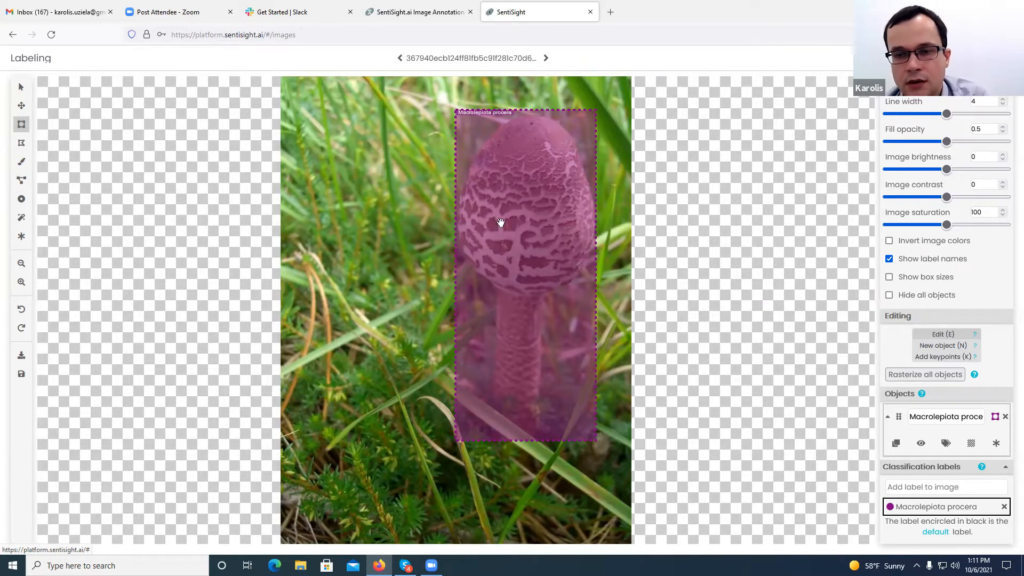
- Hide the mushroom's bounding box, try a small test box on the cap, and restore the hidden box
{"action": "left_click", "coordinate": [470, 376]}
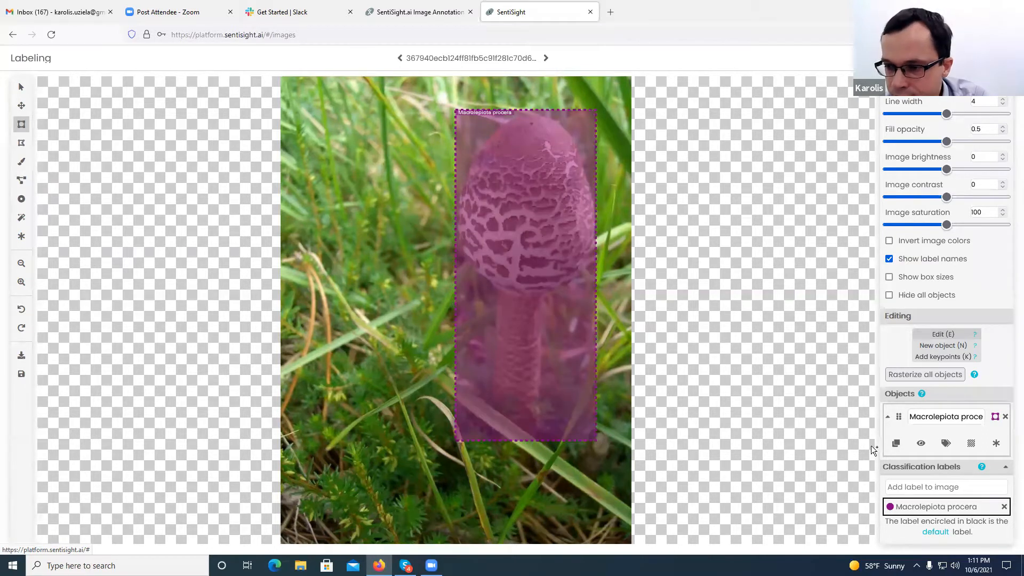
{"action": "left_click", "coordinate": [921, 443]}
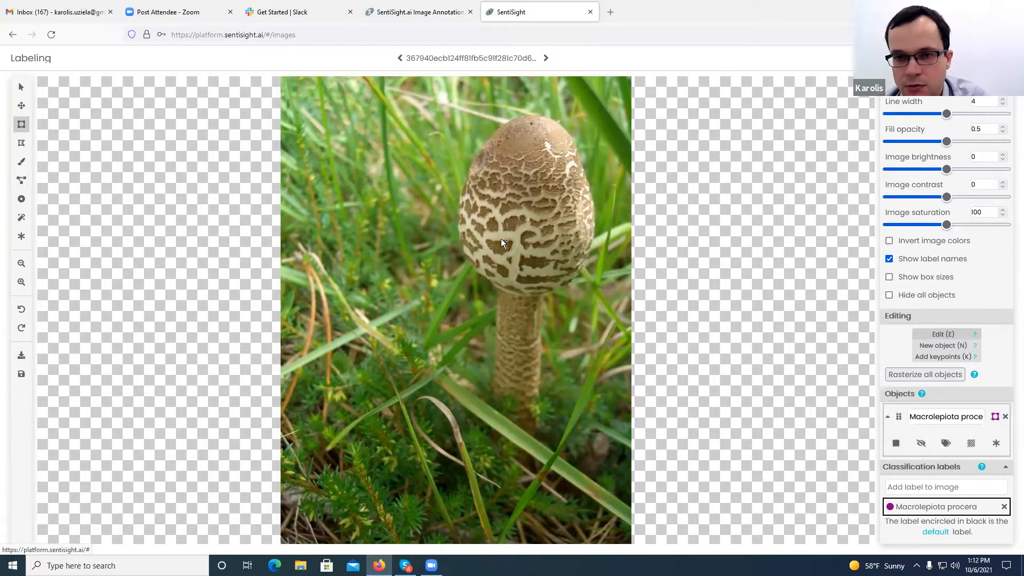
{"action": "left_click_drag", "start_coordinate": [507, 225], "coordinate": [521, 237]}
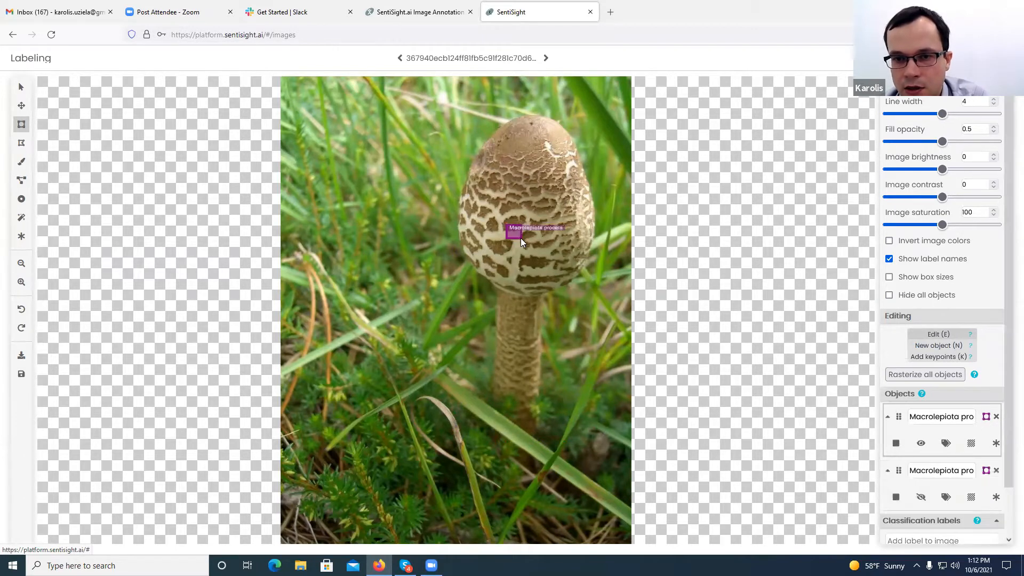
{"action": "key", "text": "Delete"}
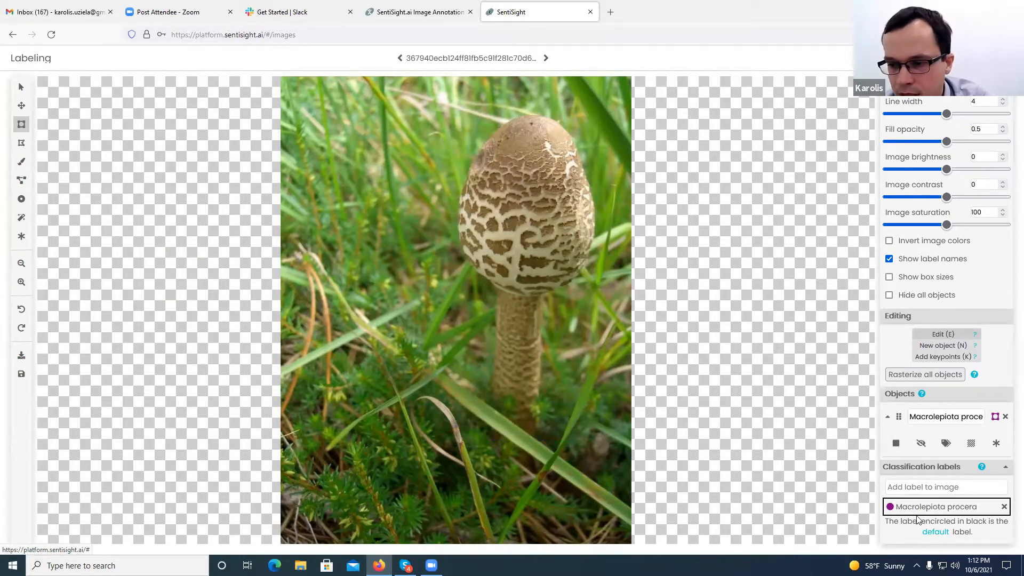
{"action": "left_click", "coordinate": [920, 444]}
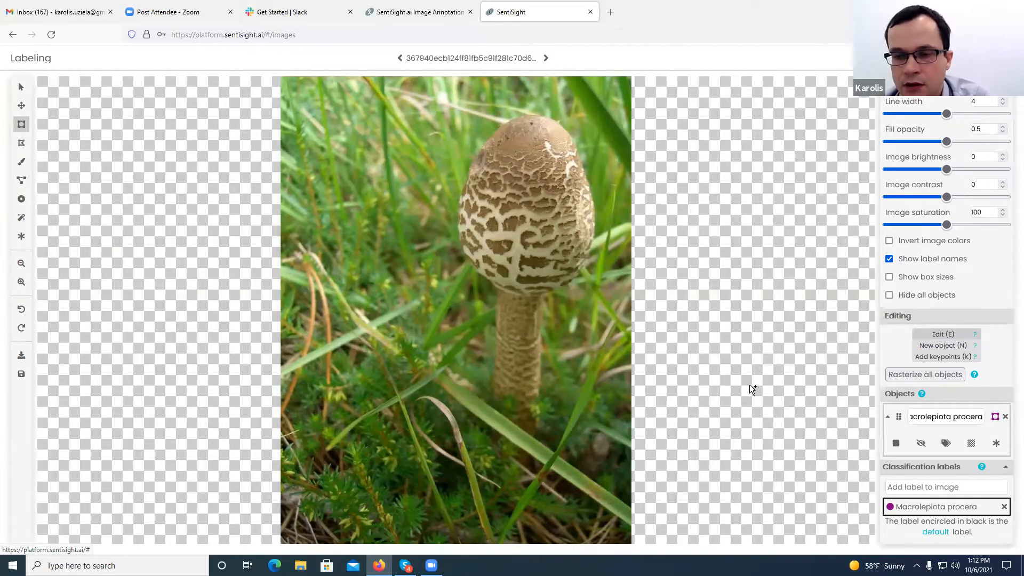
{"action": "left_click", "coordinate": [920, 443]}
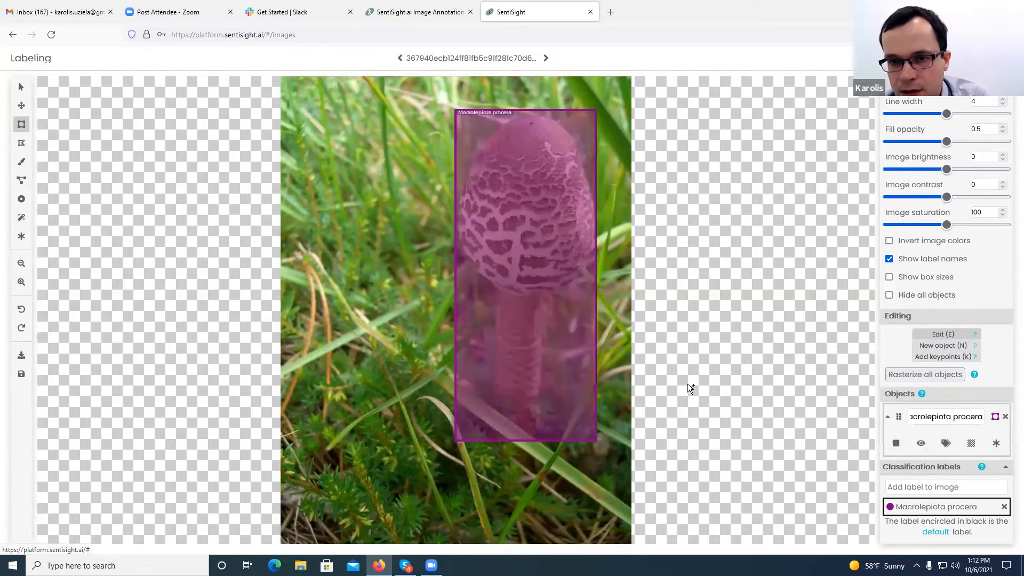
- Tighten the mushroom box's right edge slightly and give the box the attributes edible, large and brown
{"action": "left_click_drag", "start_coordinate": [596, 221], "coordinate": [595, 223]}
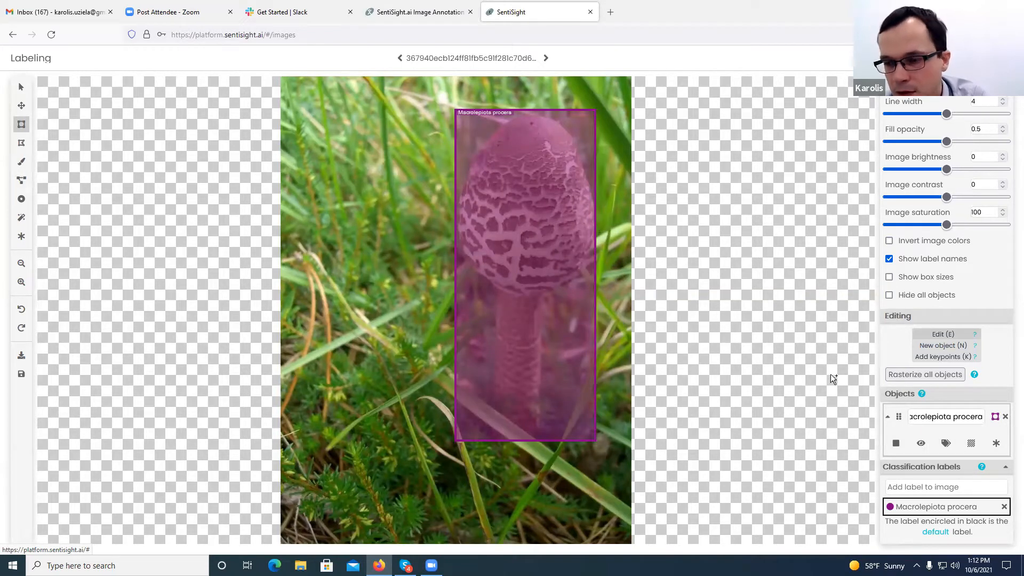
{"action": "left_click", "coordinate": [946, 443]}
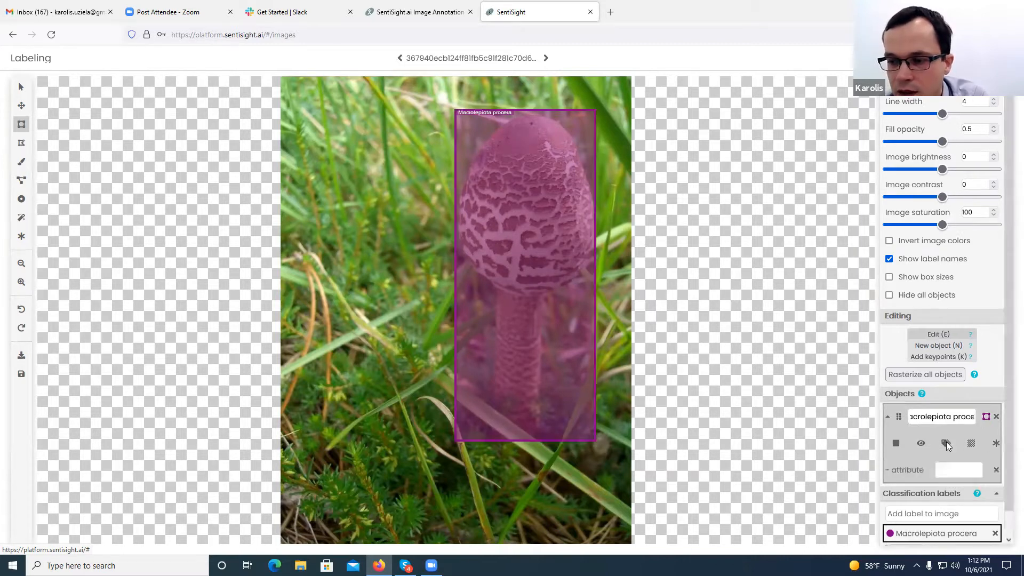
{"action": "left_click", "coordinate": [946, 471]}
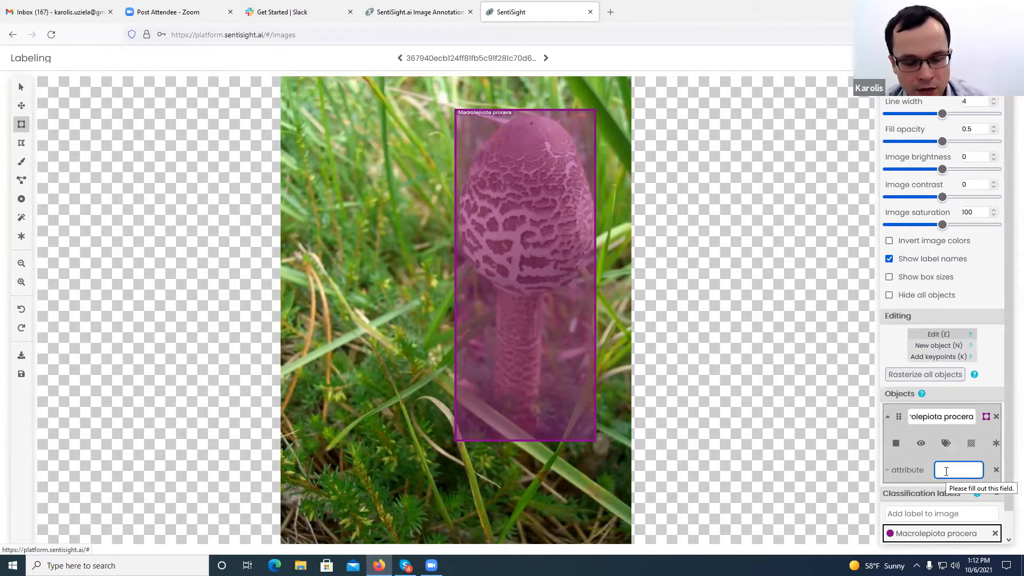
{"action": "type", "text": "edible"}
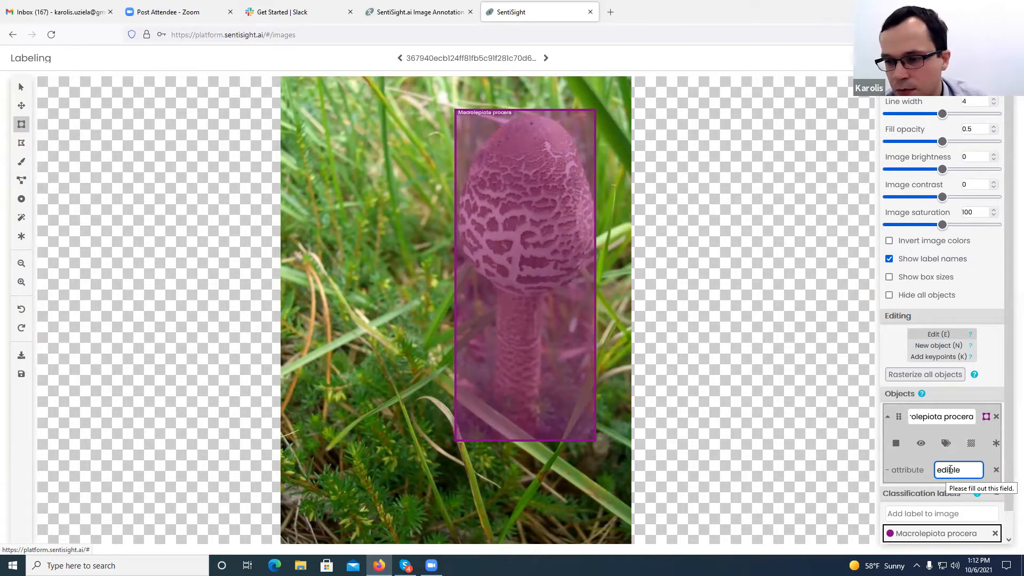
{"action": "left_click", "coordinate": [945, 444]}
{"action": "left_click", "coordinate": [948, 497]}
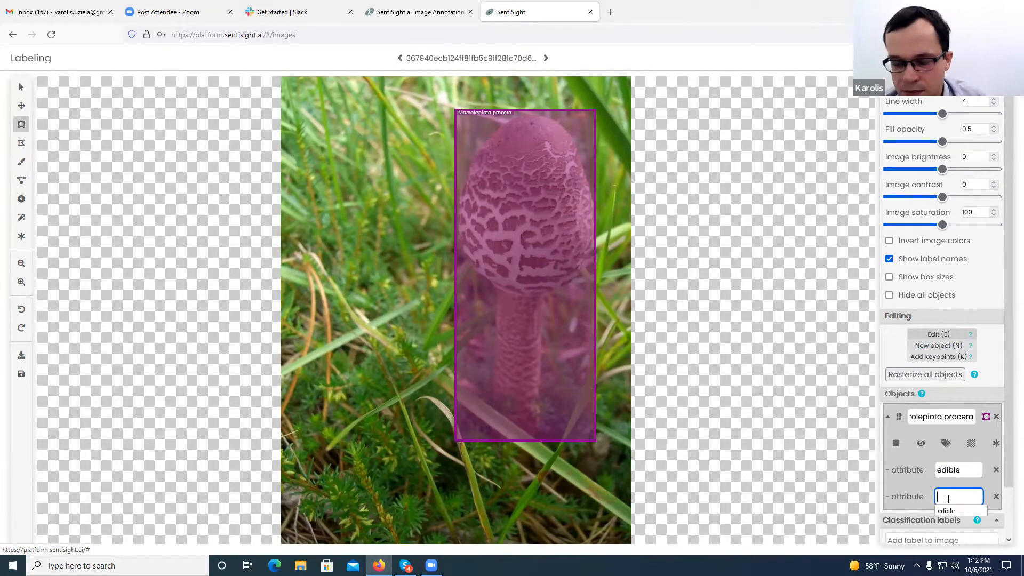
{"action": "type", "text": "large"}
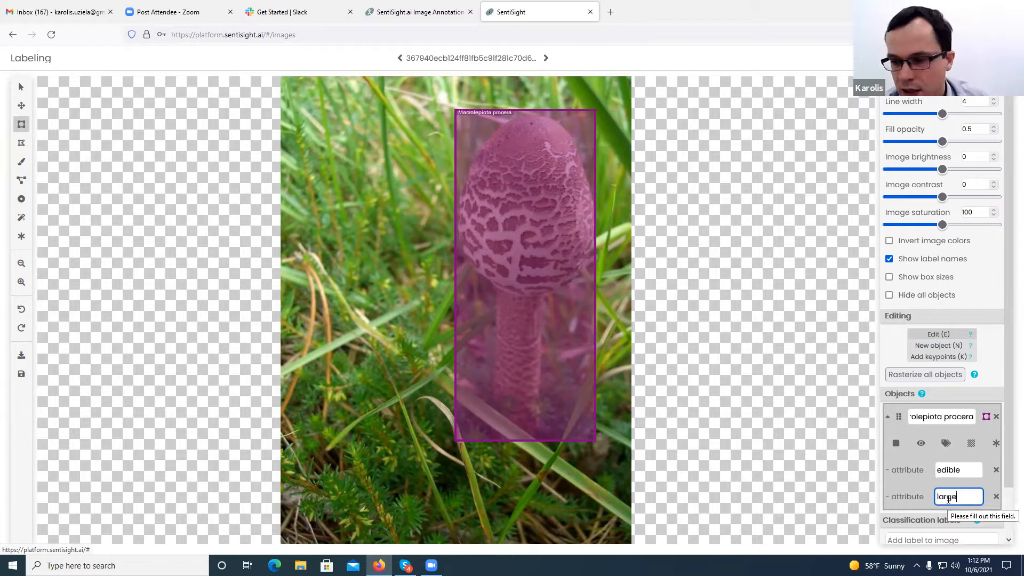
{"action": "left_click", "coordinate": [945, 443]}
{"action": "left_click", "coordinate": [942, 524]}
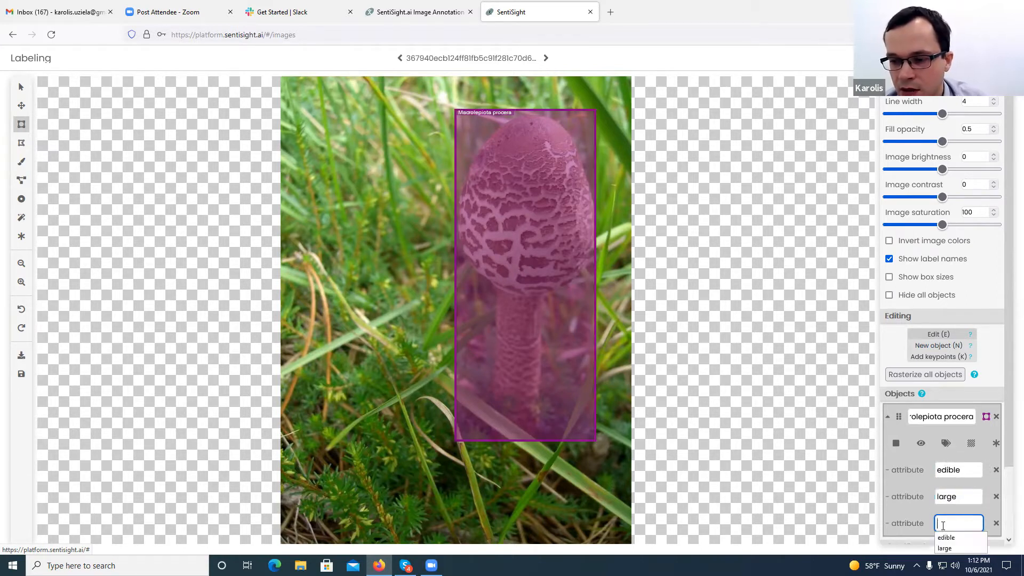
{"action": "type", "text": "brown"}
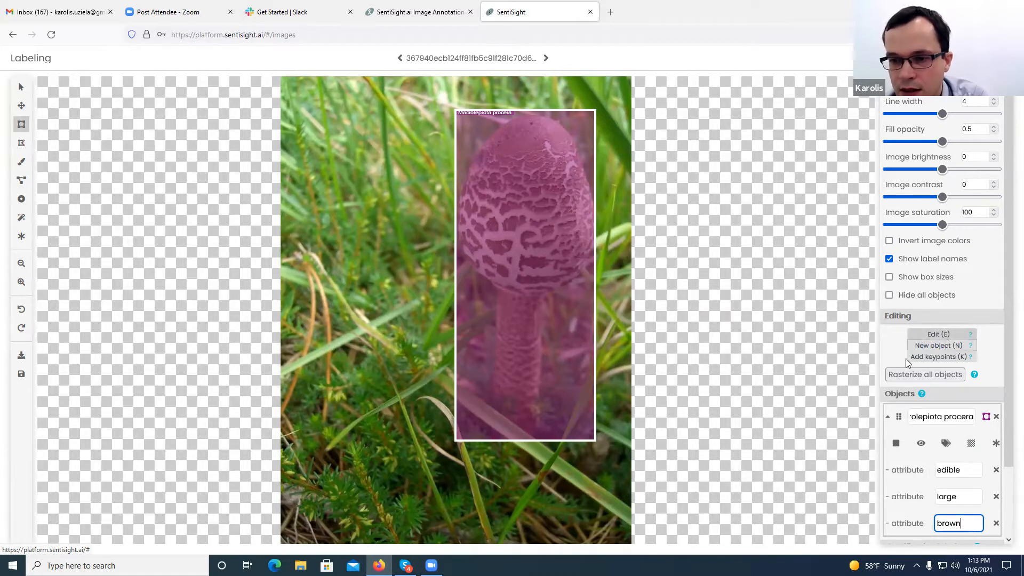
{"action": "mouse_move", "coordinate": [595, 441]}
{"action": "left_mouse_down"}
{"action": "mouse_move", "coordinate": [583, 436]}
{"action": "mouse_move", "coordinate": [591, 441]}
{"action": "left_mouse_up"}
- Try drawing extra boxes on the grass and, in new-object mode, inside the mushroom's box, deleting each one
{"action": "left_click_drag", "start_coordinate": [348, 291], "coordinate": [411, 348]}
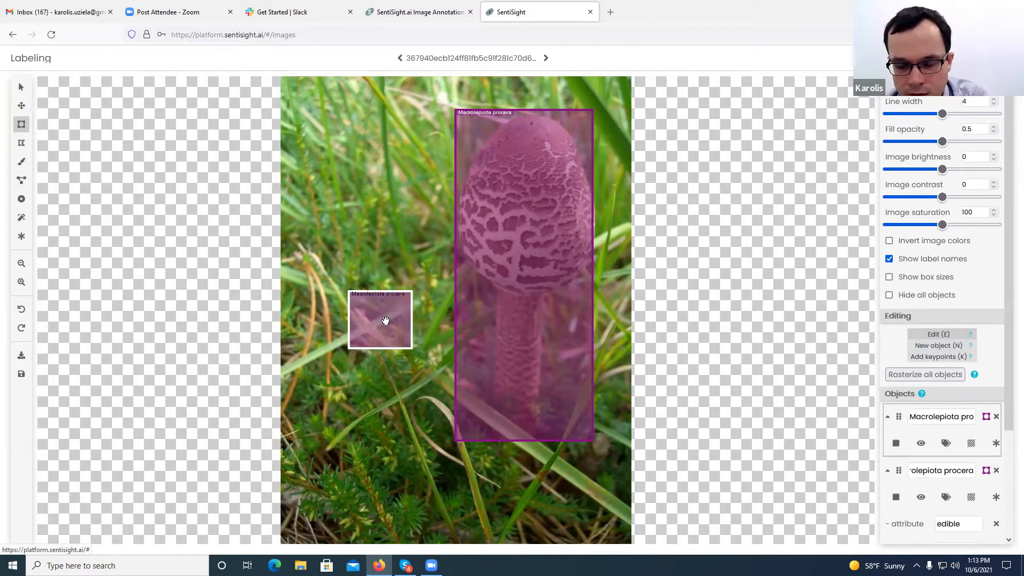
{"action": "key", "text": "Delete"}
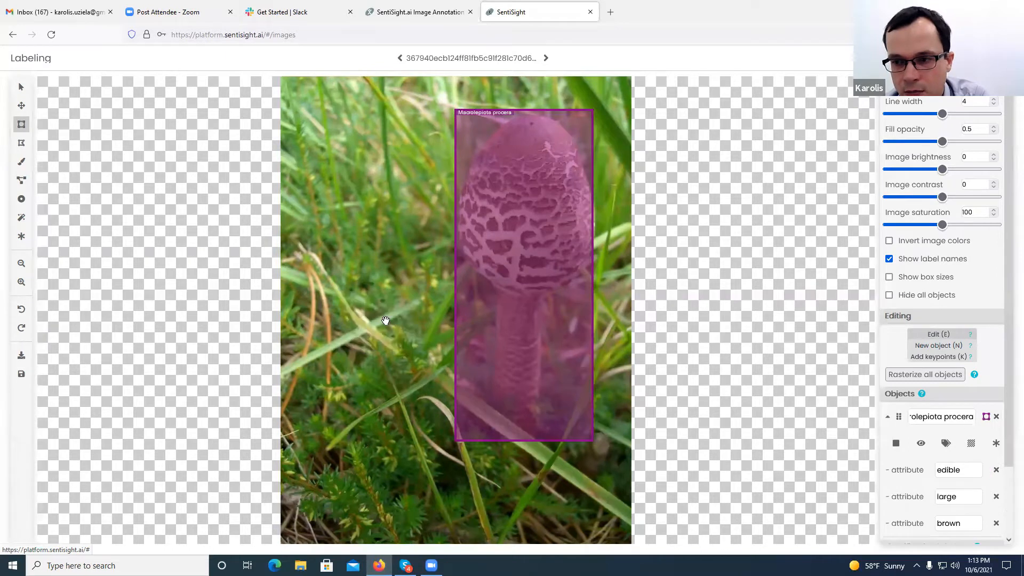
{"action": "left_click", "coordinate": [939, 346]}
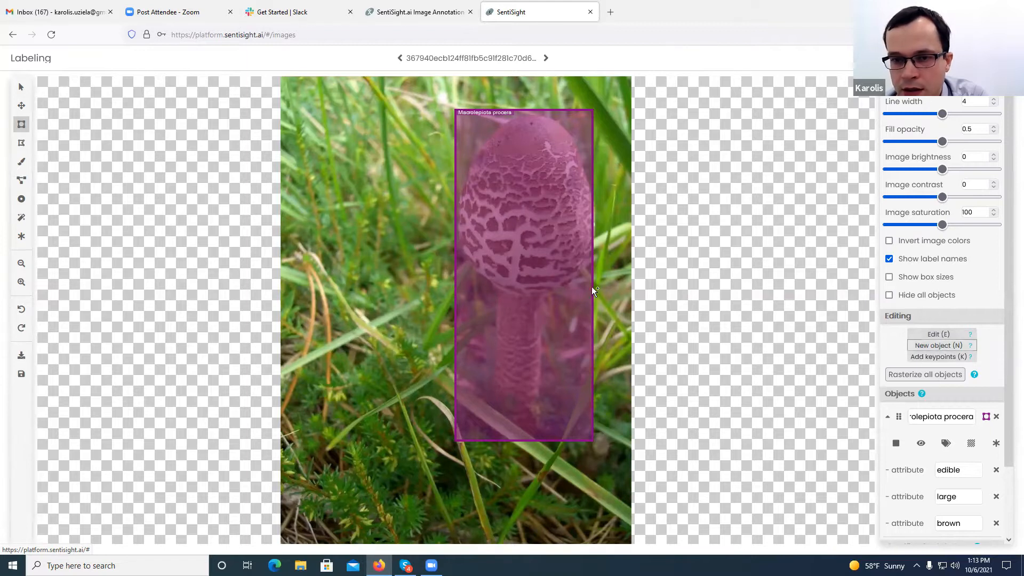
{"action": "left_click_drag", "start_coordinate": [510, 331], "coordinate": [571, 392]}
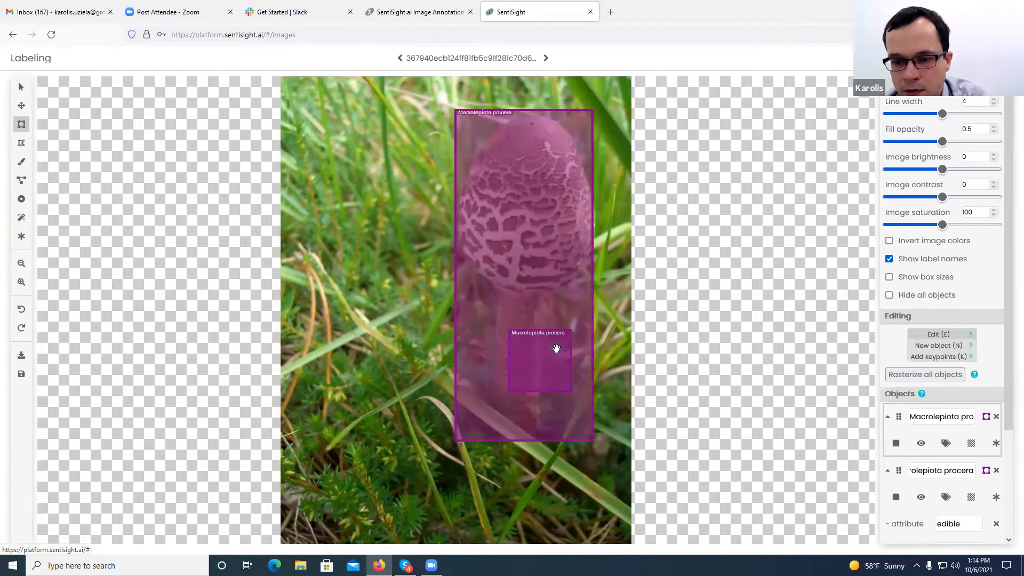
{"action": "key", "text": "Delete"}
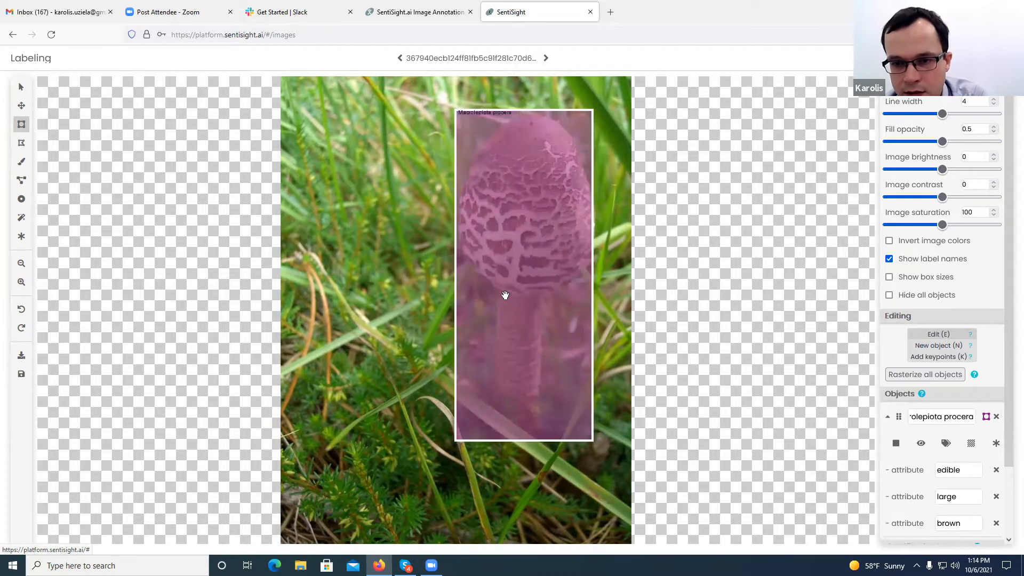
- Shift the mushroom box slightly and add keypoints named top at the cap's tip and bottom at the stem's base
{"action": "left_click_drag", "start_coordinate": [518, 297], "coordinate": [520, 296]}
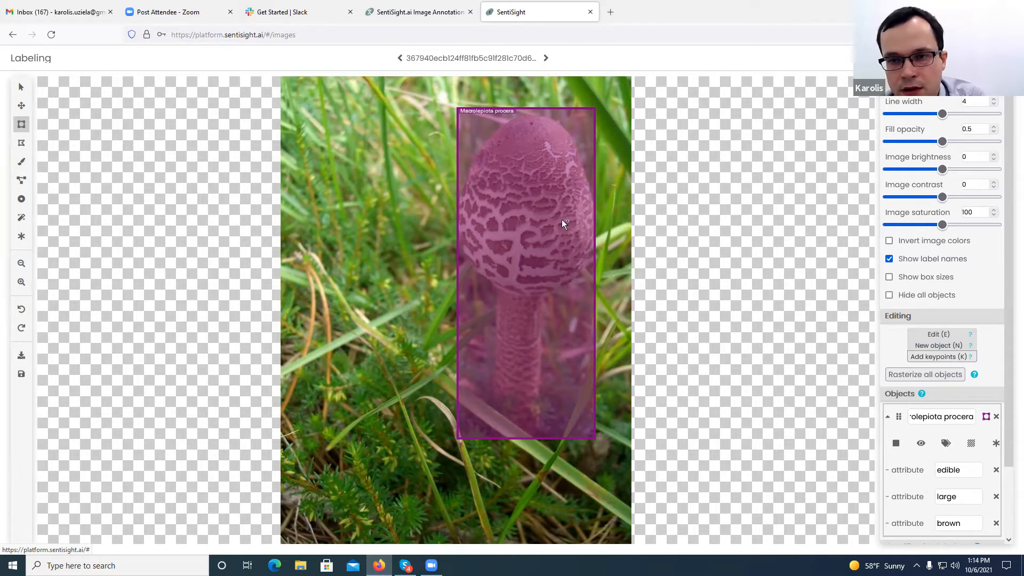
{"action": "left_click", "coordinate": [530, 117]}
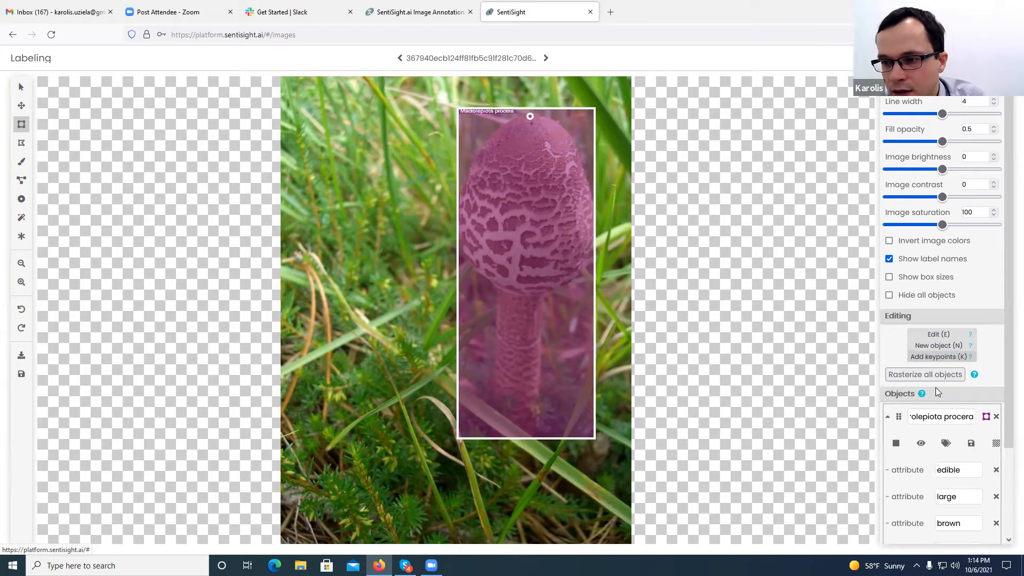
{"action": "scroll", "coordinate": [947, 382], "scroll_direction": "down", "scroll_amount": 3}
{"action": "left_click", "coordinate": [956, 445]}
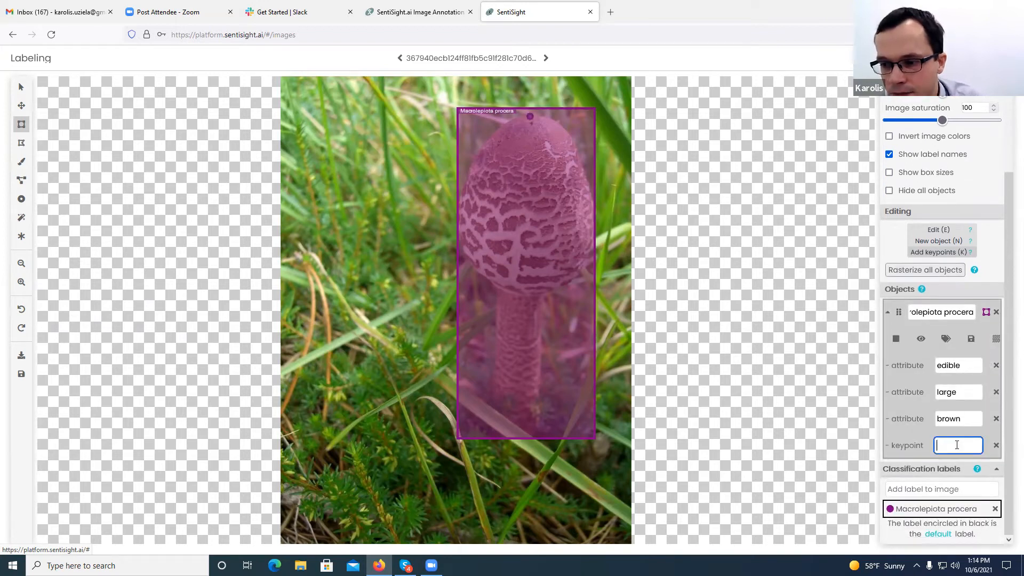
{"action": "type", "text": "top"}
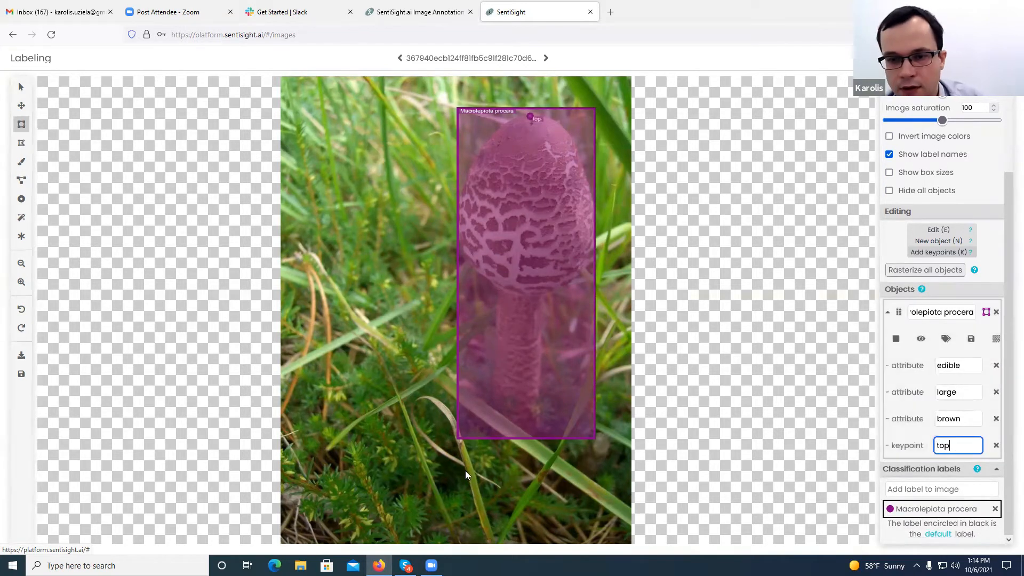
{"action": "left_click", "coordinate": [520, 424]}
{"action": "left_click", "coordinate": [967, 473]}
{"action": "type", "text": "bottom"}
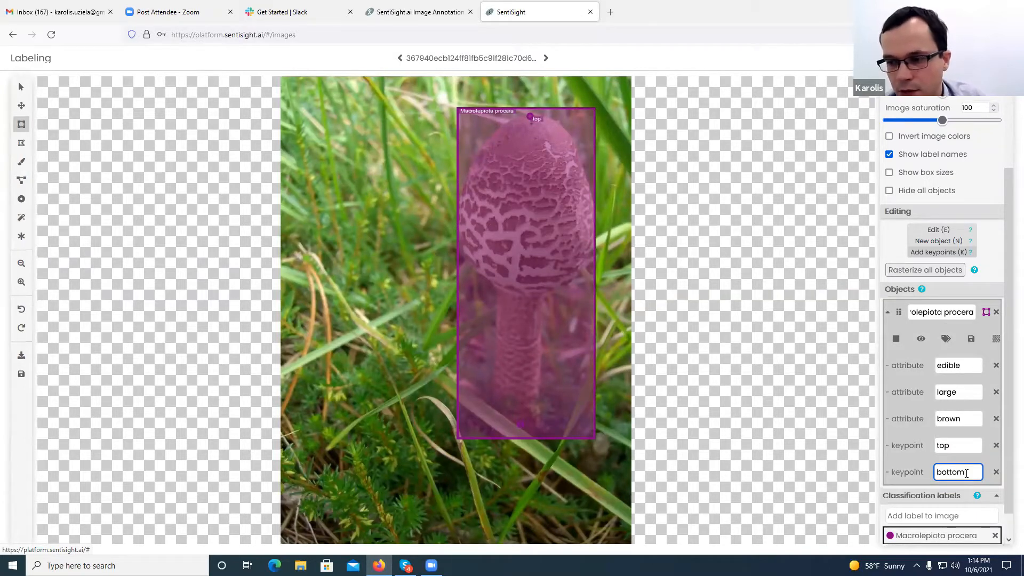
- Add keypoints named right and left at the two side edges of the mushroom's cap
{"action": "left_click", "coordinate": [591, 231]}
{"action": "left_click", "coordinate": [952, 496]}
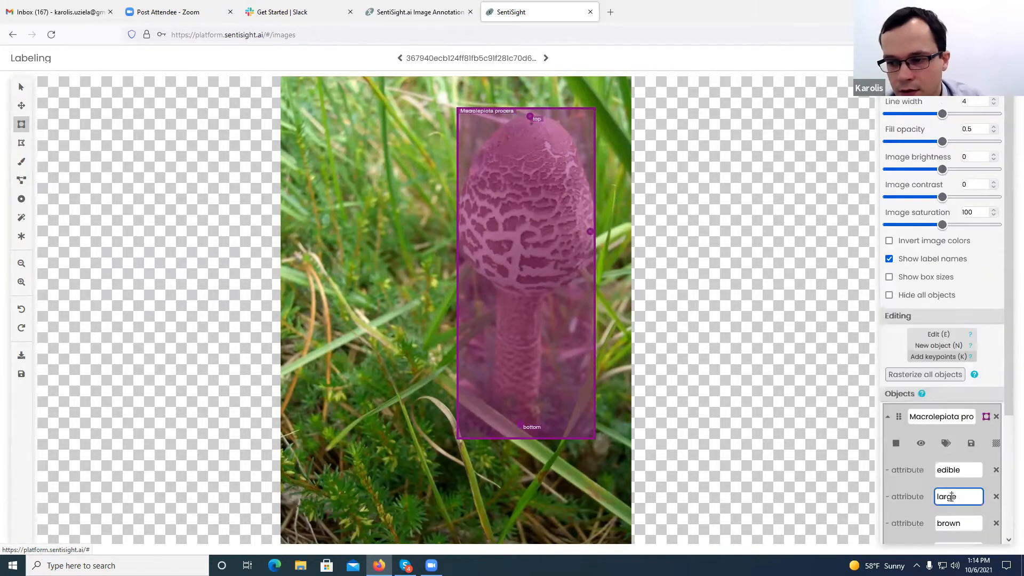
{"action": "scroll", "coordinate": [951, 494], "scroll_direction": "down", "scroll_amount": 3}
{"action": "left_click", "coordinate": [956, 446]}
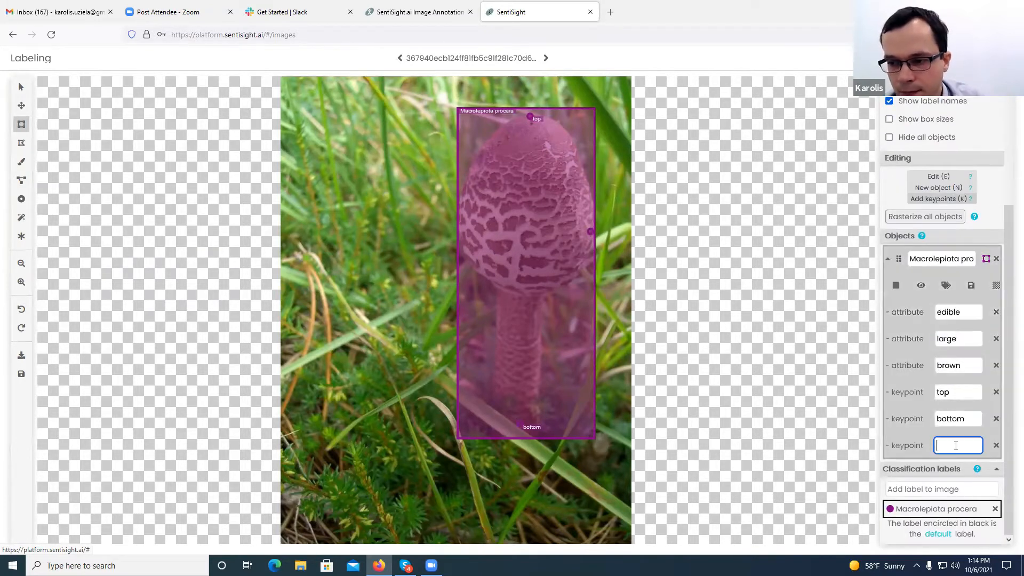
{"action": "type", "text": "right"}
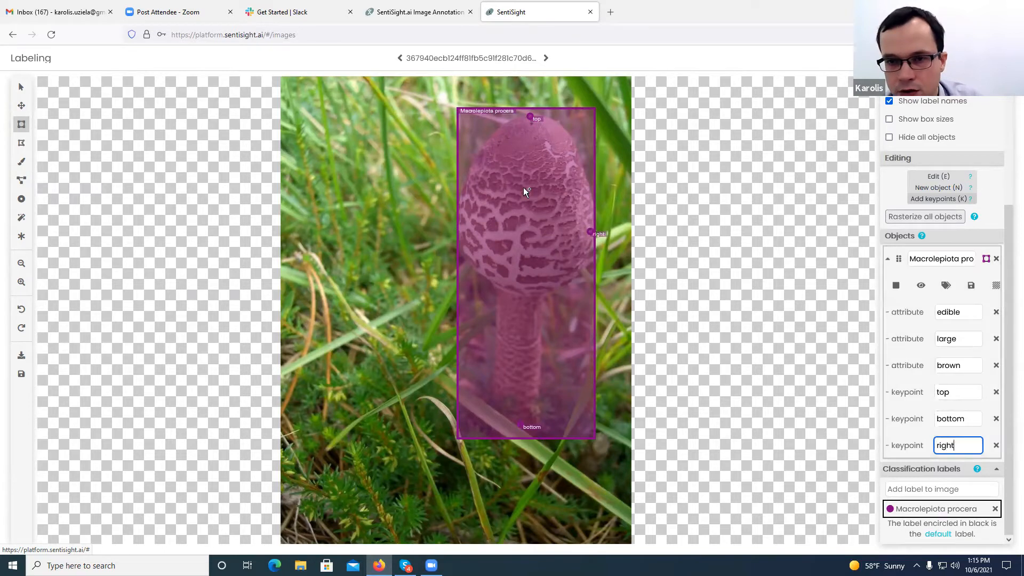
{"action": "left_click", "coordinate": [459, 228]}
{"action": "left_click", "coordinate": [961, 471]}
{"action": "type", "text": "left"}
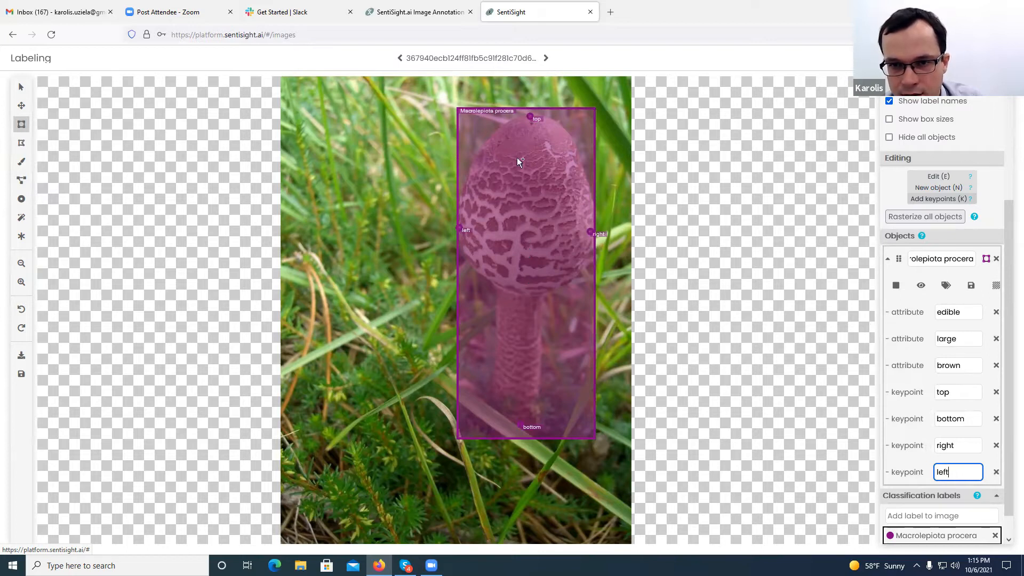
- Add a keypoint named middle where the cap meets the stem, and save the box's keypoint set
{"action": "left_click", "coordinate": [520, 297]}
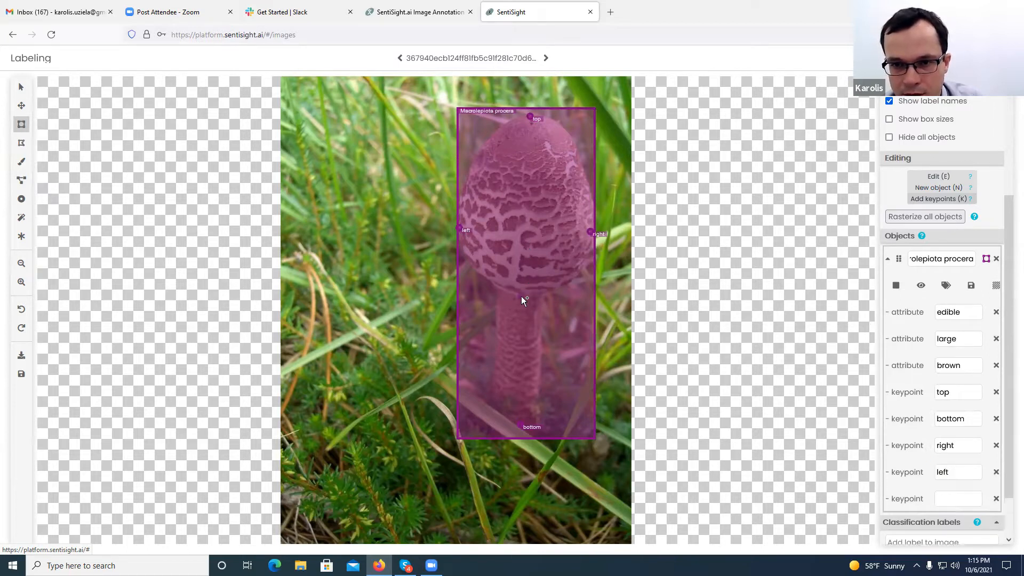
{"action": "type", "text": "middle"}
{"action": "key", "text": "Return"}
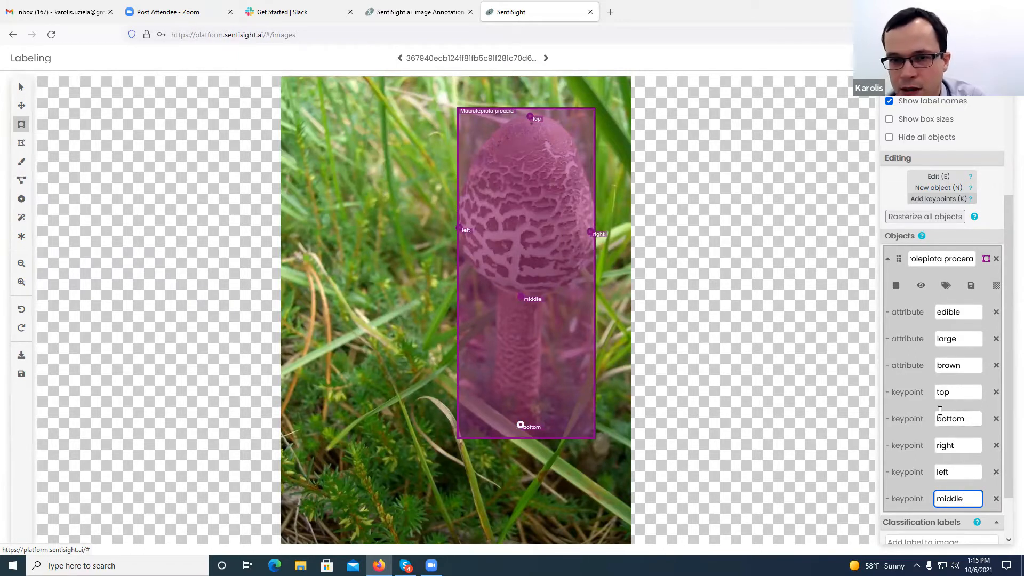
{"action": "left_click", "coordinate": [971, 288]}
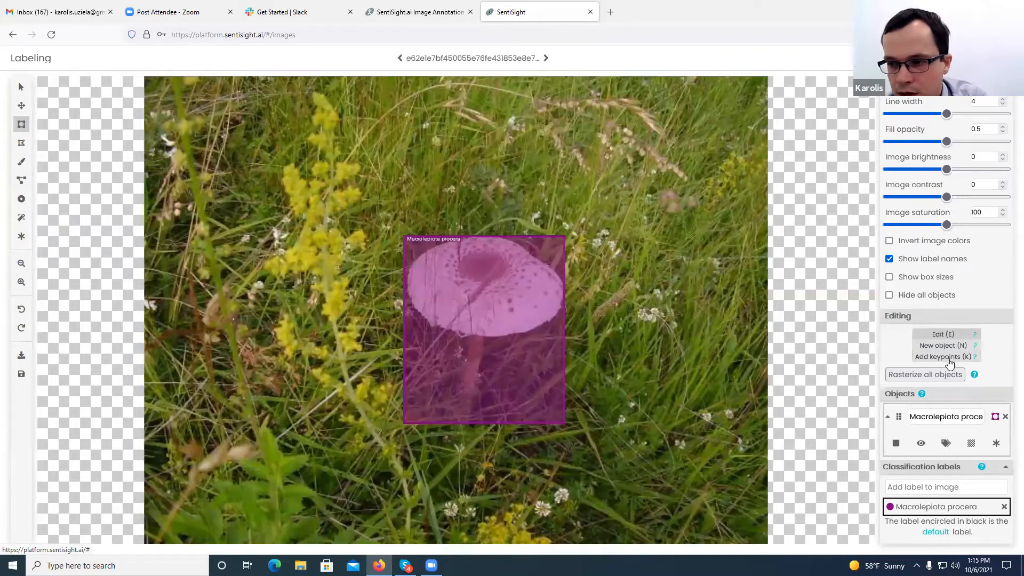
- Place the top, bottom, right, left and middle keypoints on the other image's mushroom, and return to the first image
{"action": "left_click", "coordinate": [482, 240]}
{"action": "left_click", "coordinate": [464, 414]}
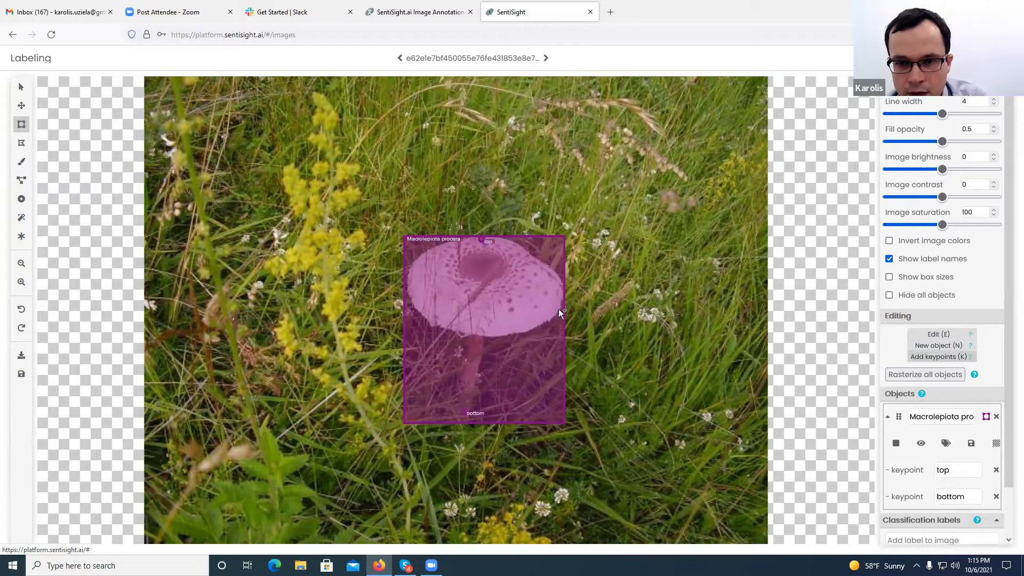
{"action": "left_click", "coordinate": [561, 301]}
{"action": "left_click", "coordinate": [404, 285]}
{"action": "left_click", "coordinate": [475, 337]}
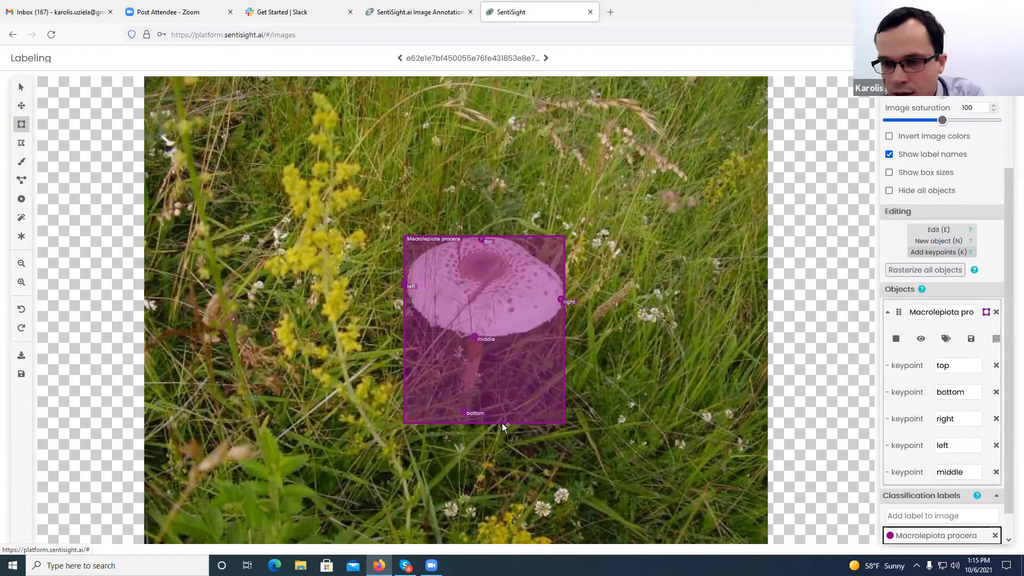
{"action": "key", "text": "Right"}
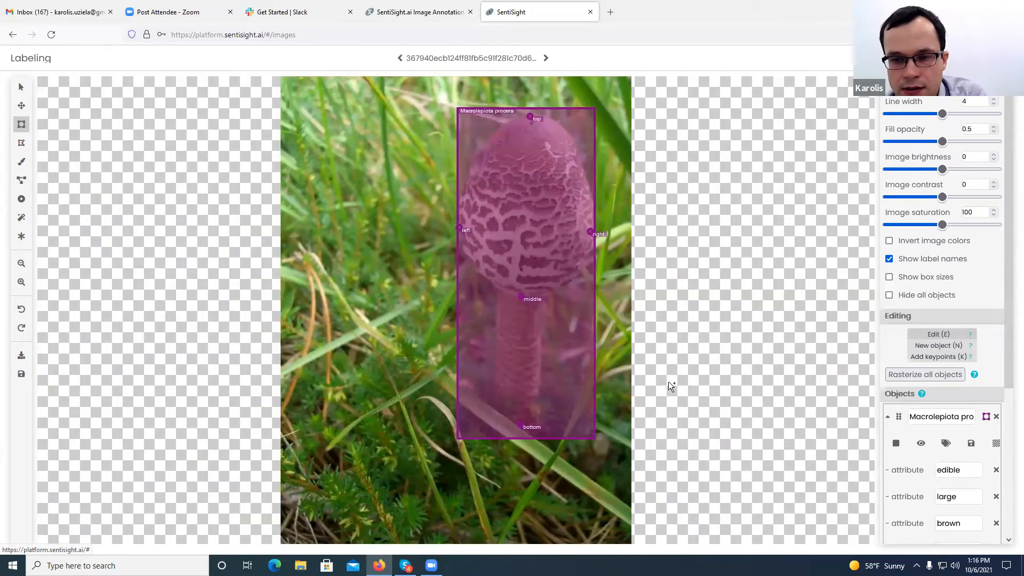
{"action": "left_click", "coordinate": [509, 317]}
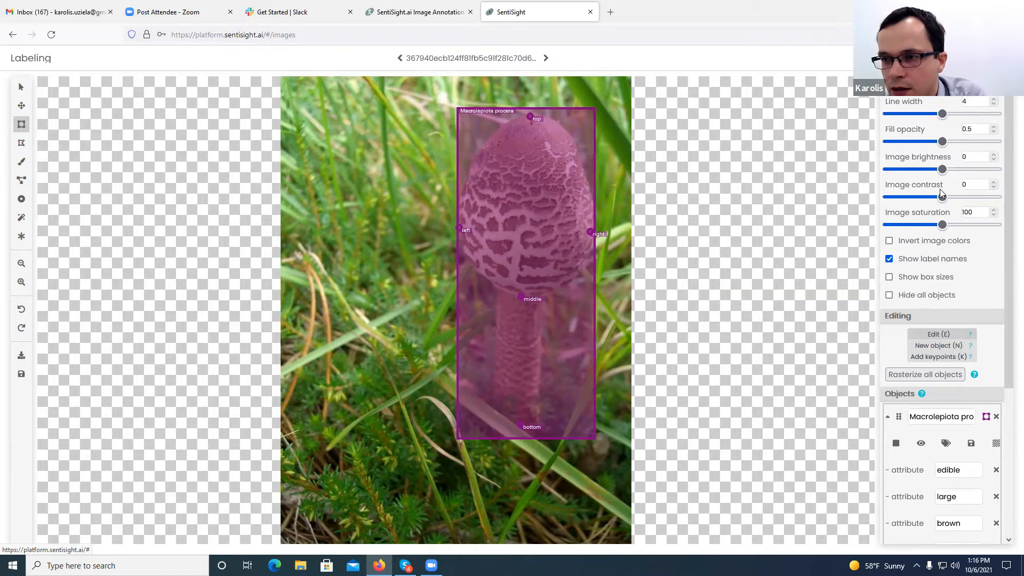
- Set the image brightness to 1, and switch the label names off and back on
{"action": "mouse_move", "coordinate": [942, 169]}
{"action": "left_mouse_down"}
{"action": "mouse_move", "coordinate": [967, 170]}
{"action": "mouse_move", "coordinate": [943, 170]}
{"action": "left_mouse_up"}
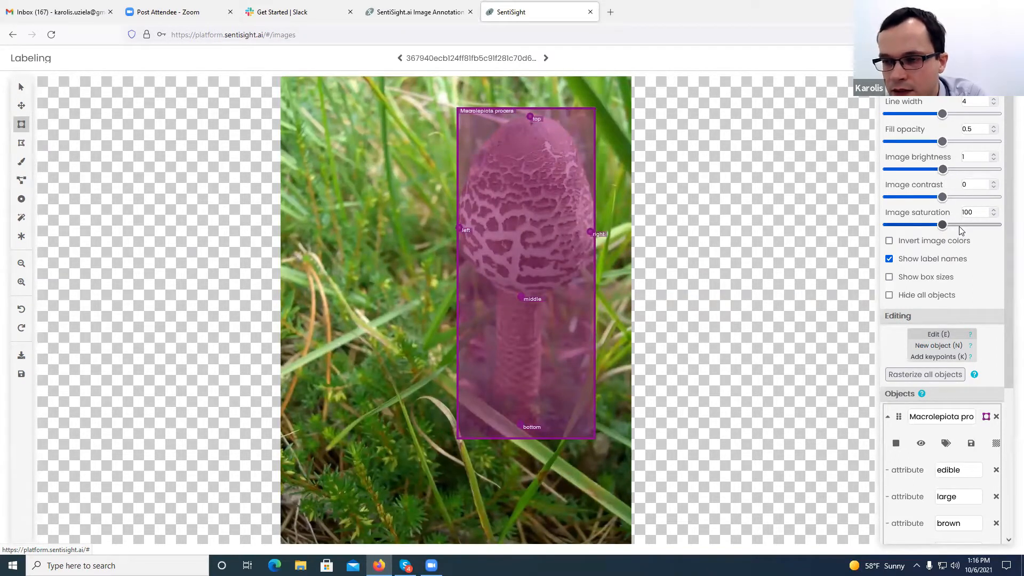
{"action": "left_click", "coordinate": [889, 259]}
{"action": "left_click", "coordinate": [888, 259]}
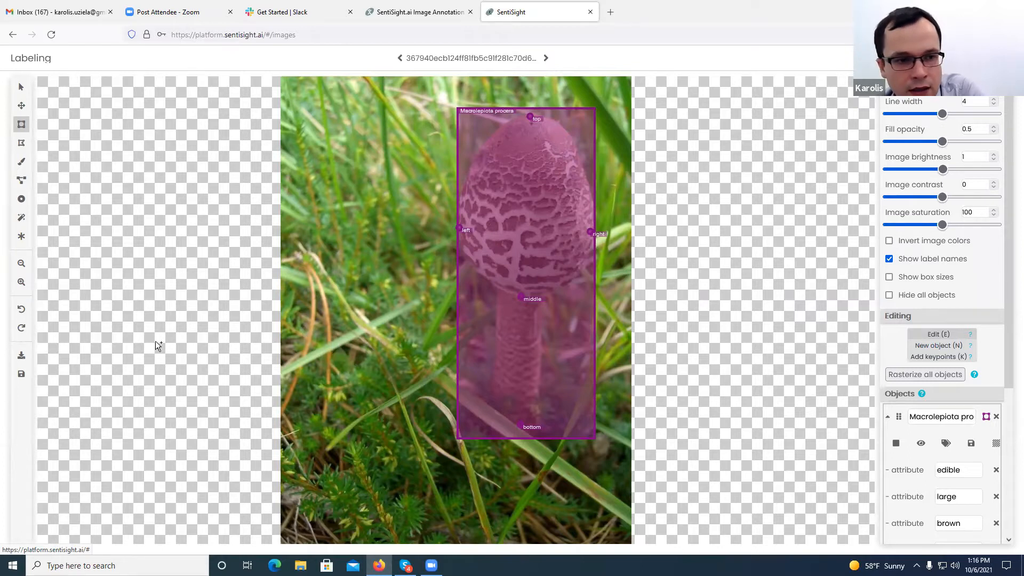
- Download the image's bounding boxes together with the image and save the file
{"action": "left_click", "coordinate": [22, 357]}
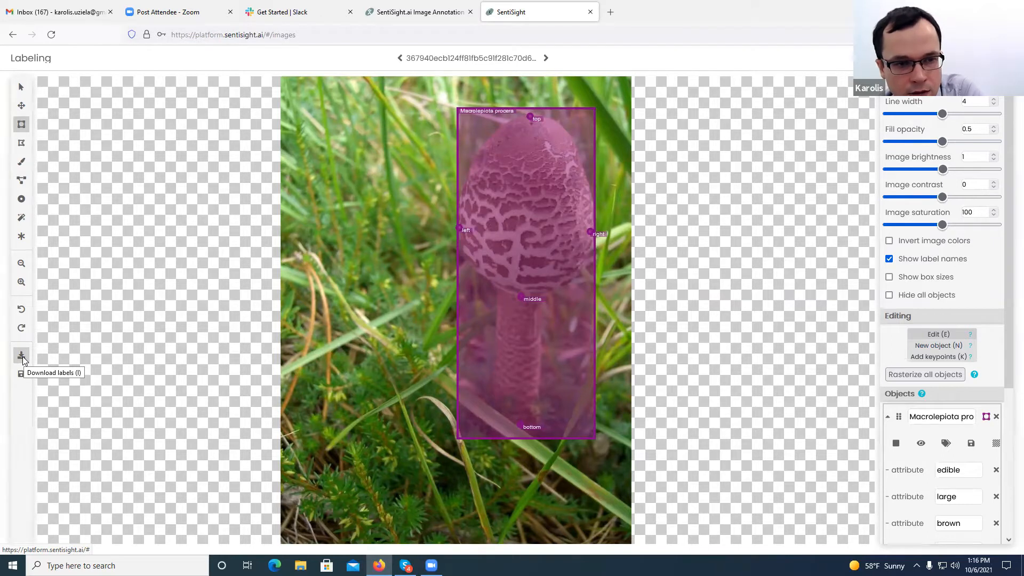
{"action": "left_click", "coordinate": [22, 356]}
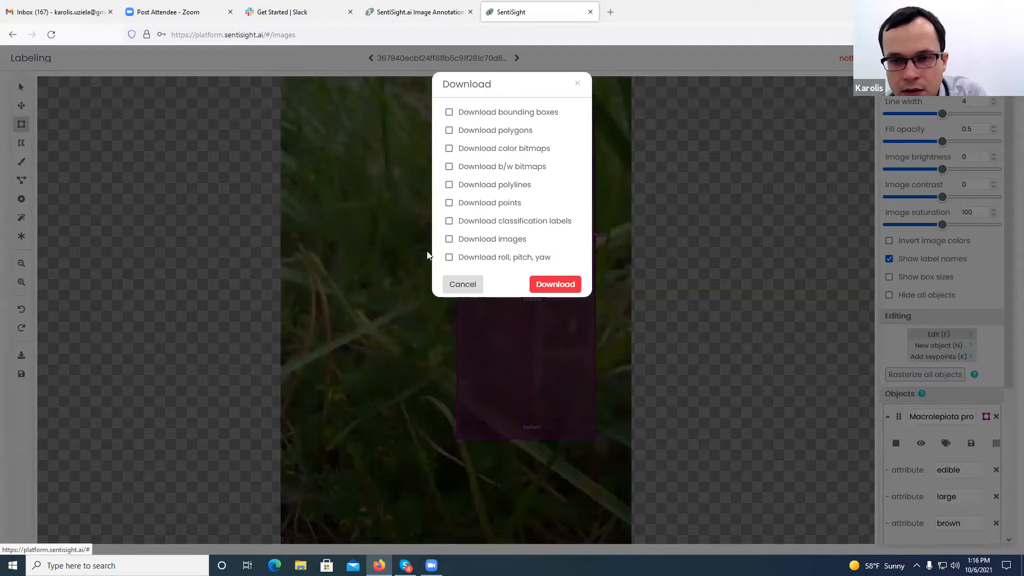
{"action": "left_click", "coordinate": [449, 113]}
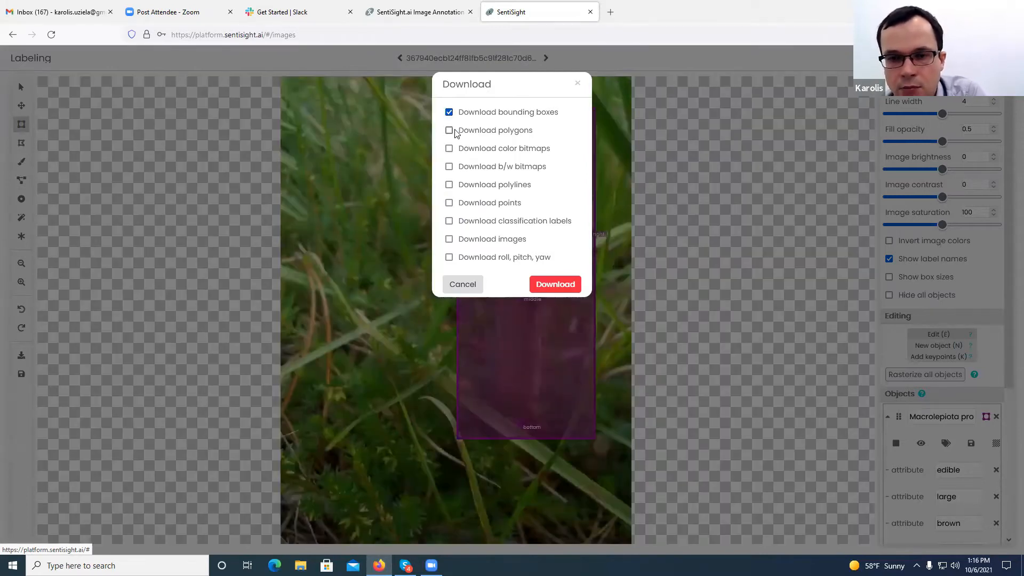
{"action": "left_click", "coordinate": [449, 239]}
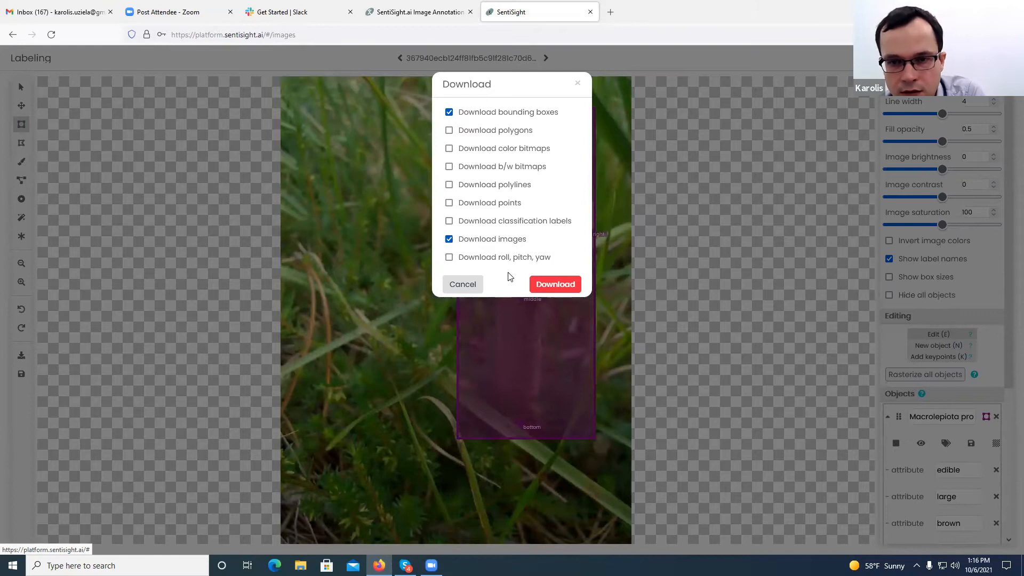
{"action": "left_click", "coordinate": [555, 285]}
{"action": "left_click", "coordinate": [432, 302]}
{"action": "left_click", "coordinate": [553, 347]}
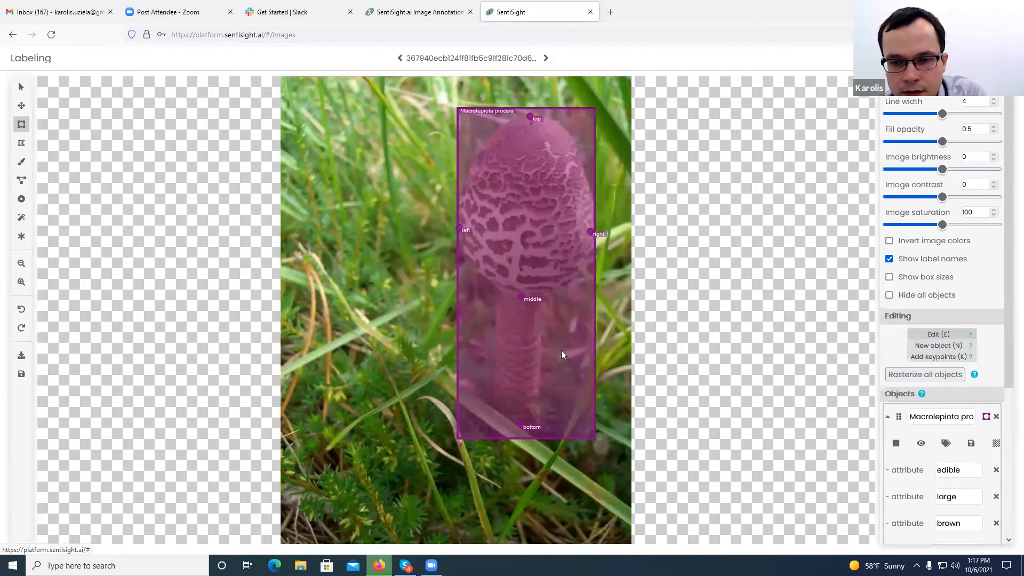
- Switch to File Explorer and open the labels JSON file inside the downloaded labels(1) archive
{"action": "left_click", "coordinate": [301, 565]}
{"action": "double_click", "coordinate": [474, 205]}
{"action": "double_click", "coordinate": [361, 200]}
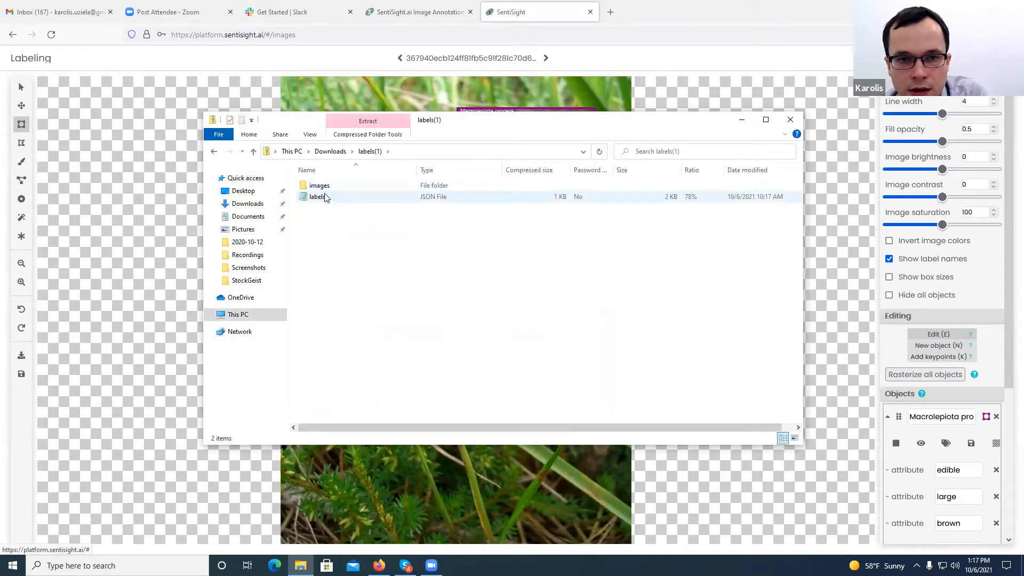
{"action": "double_click", "coordinate": [325, 198]}
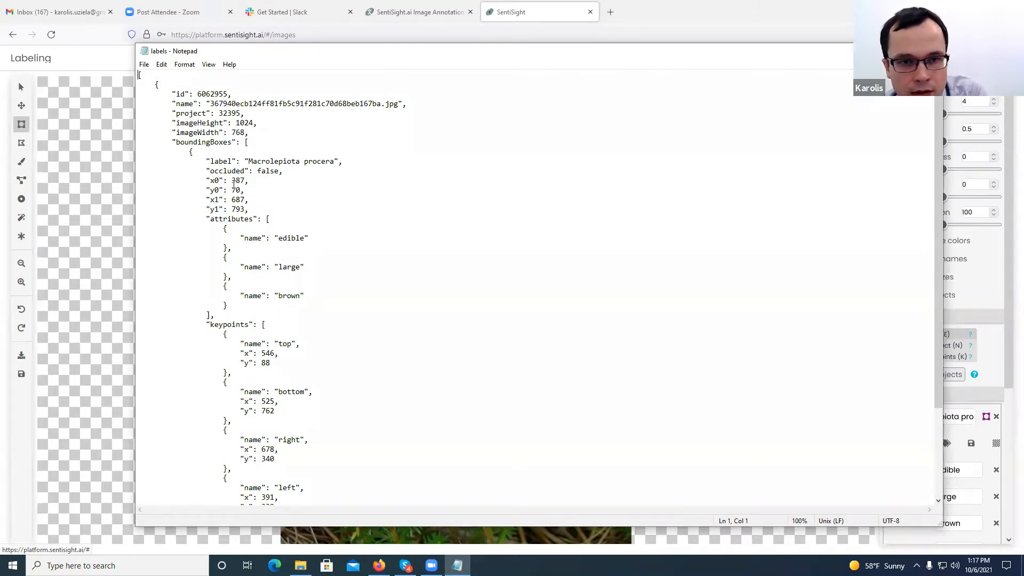
- Examine the box coordinates, occluded flag, attributes and keypoints in the labels file, and return to the labeling page
{"action": "left_click_drag", "start_coordinate": [210, 180], "coordinate": [250, 210]}
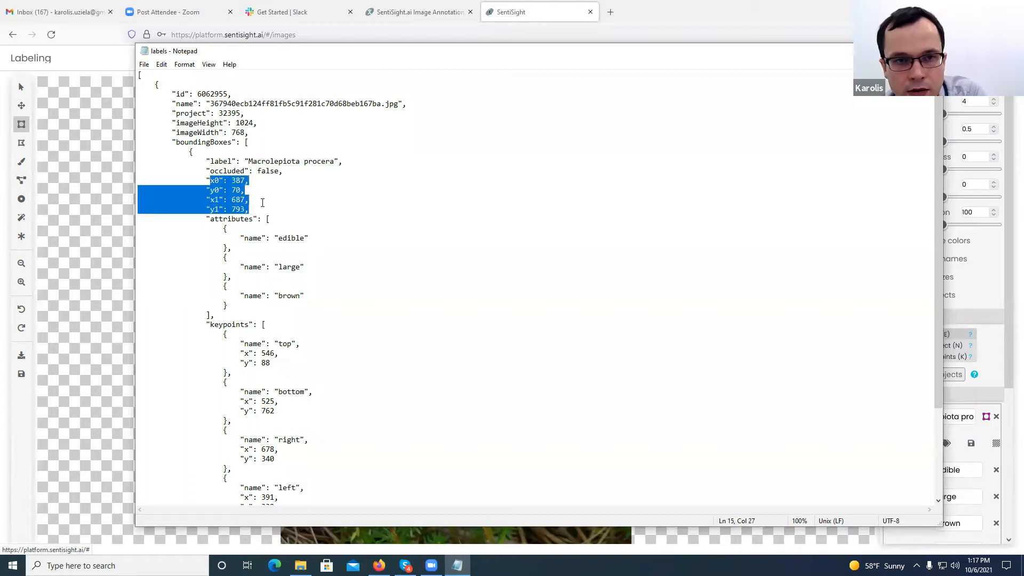
{"action": "left_click_drag", "start_coordinate": [280, 171], "coordinate": [210, 170]}
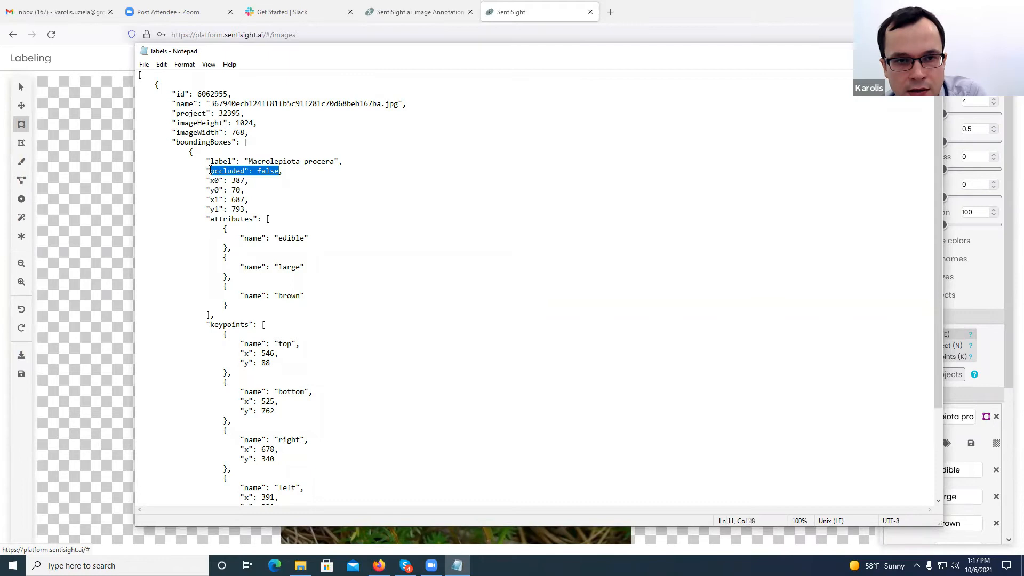
{"action": "left_click_drag", "start_coordinate": [340, 161], "coordinate": [277, 275]}
{"action": "scroll", "coordinate": [317, 224], "scroll_direction": "down", "scroll_amount": 1}
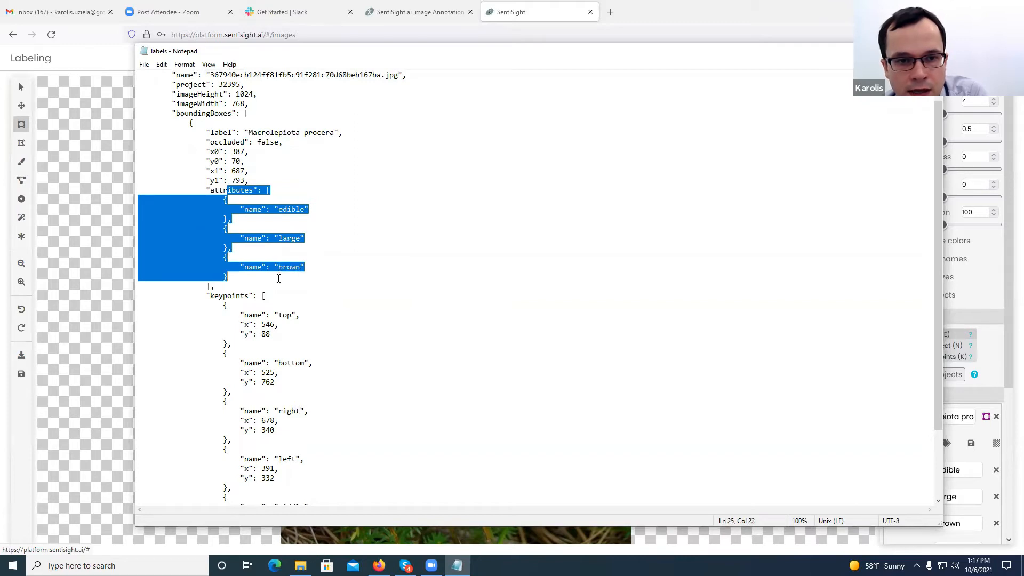
{"action": "scroll", "coordinate": [320, 243], "scroll_direction": "down", "scroll_amount": 2}
{"action": "left_click_drag", "start_coordinate": [218, 238], "coordinate": [289, 486]}
{"action": "scroll", "coordinate": [344, 433], "scroll_direction": "down", "scroll_amount": 1}
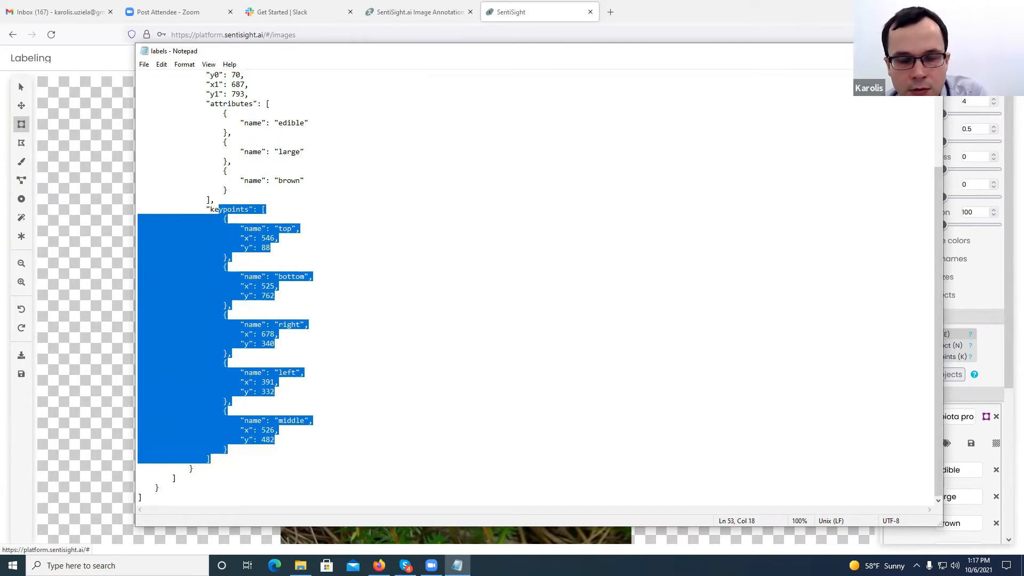
{"action": "left_click", "coordinate": [930, 51]}
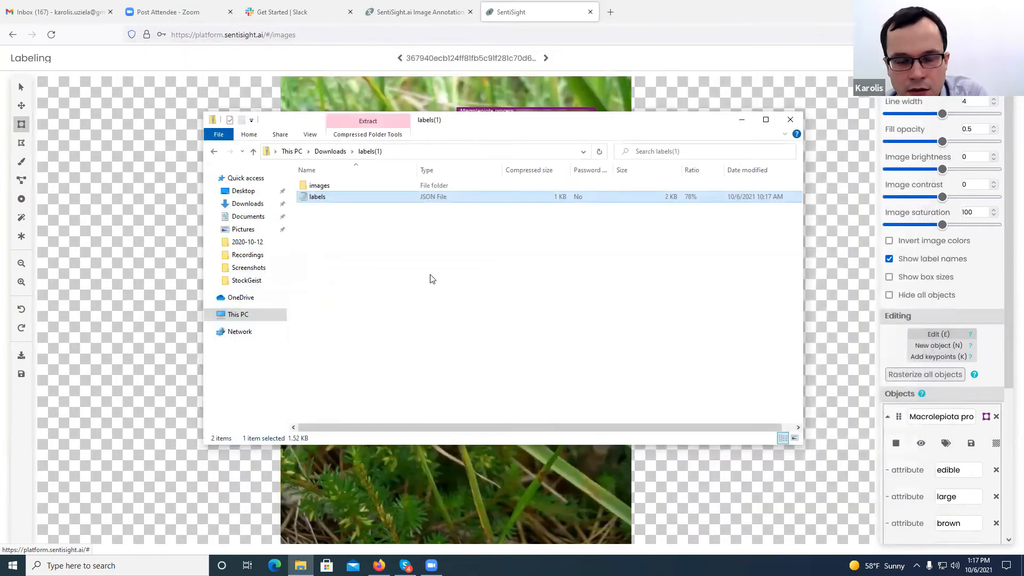
{"action": "left_click", "coordinate": [820, 231]}
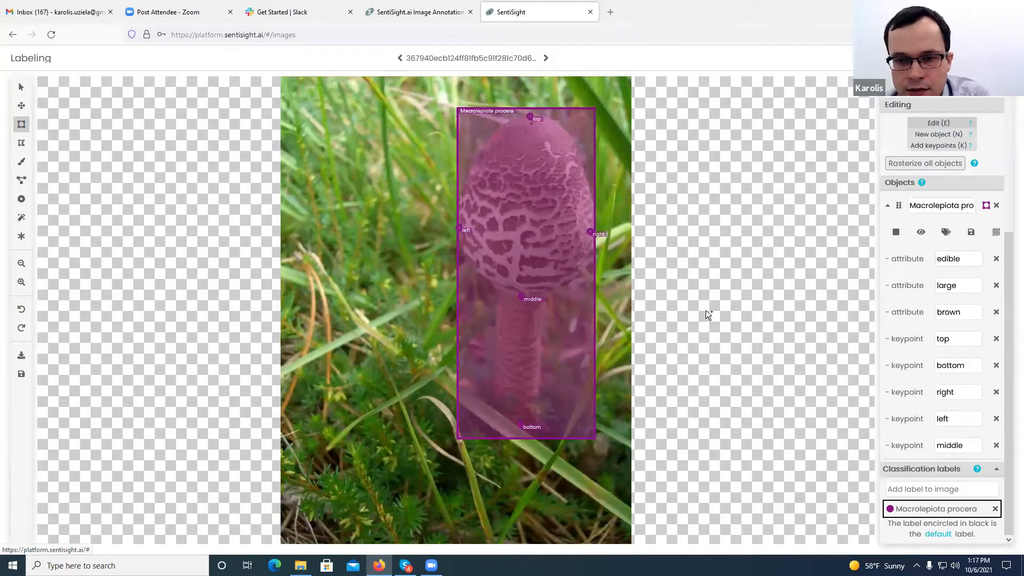
- Advance two images to the tall mushroom in the meadow and delete its Macrolepiota procera bounding box
{"action": "key", "text": "Right"}
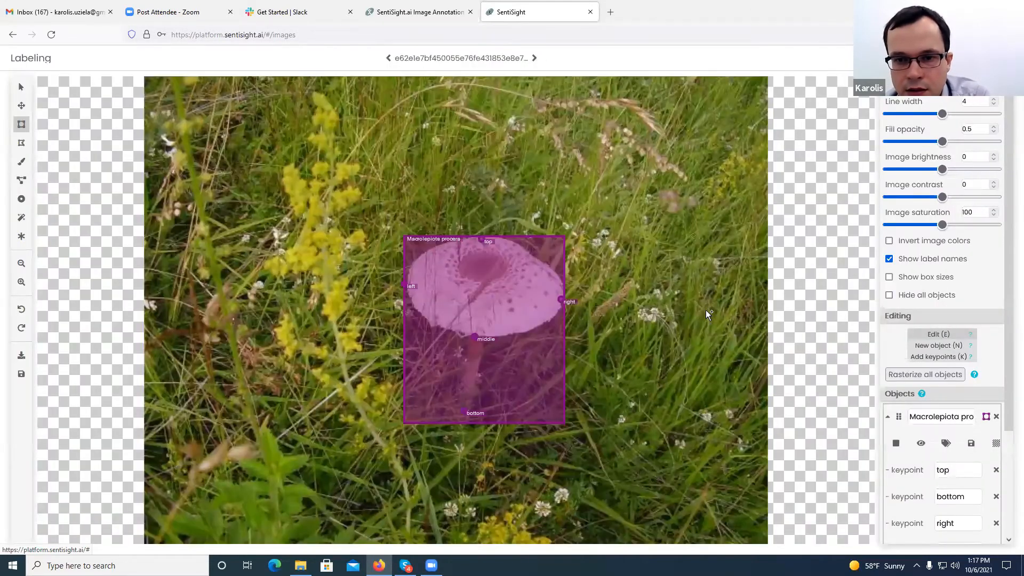
{"action": "key", "text": "Right"}
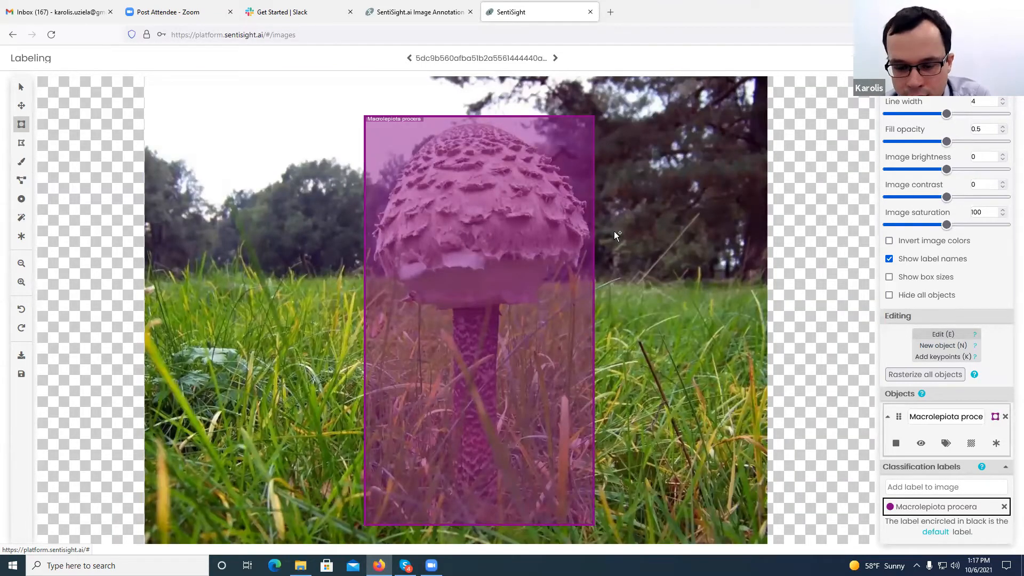
{"action": "key", "text": "Delete"}
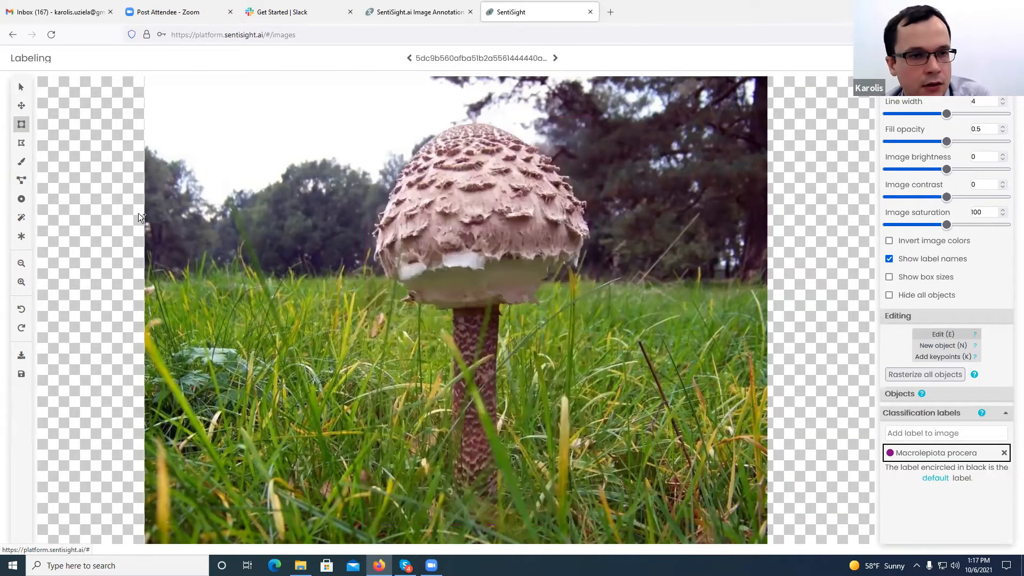
- Trace a closed polygon with the Polygon tool around the mushroom's cap and down around its stem
{"action": "left_click", "coordinate": [23, 144]}
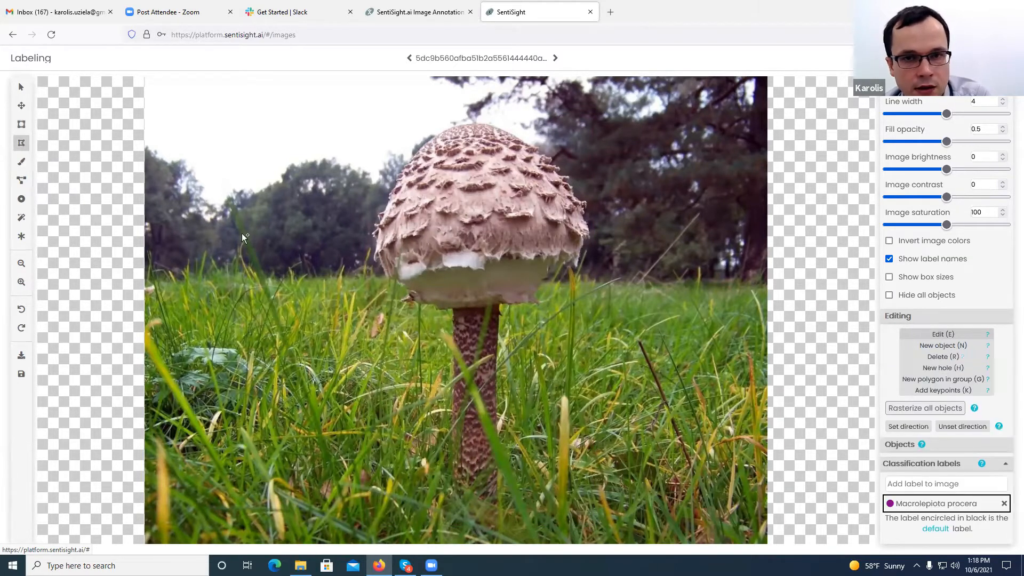
{"action": "left_click", "coordinate": [376, 242]}
{"action": "left_click", "coordinate": [380, 222]}
{"action": "left_click", "coordinate": [386, 201]}
{"action": "left_click", "coordinate": [390, 187]}
{"action": "left_click", "coordinate": [399, 175]}
{"action": "left_click", "coordinate": [408, 161]}
{"action": "left_click", "coordinate": [417, 151]}
{"action": "left_click", "coordinate": [432, 143]}
{"action": "left_click", "coordinate": [453, 130]}
{"action": "left_click", "coordinate": [469, 127]}
{"action": "left_click", "coordinate": [505, 131]}
{"action": "left_click", "coordinate": [518, 139]}
{"action": "left_click", "coordinate": [533, 148]}
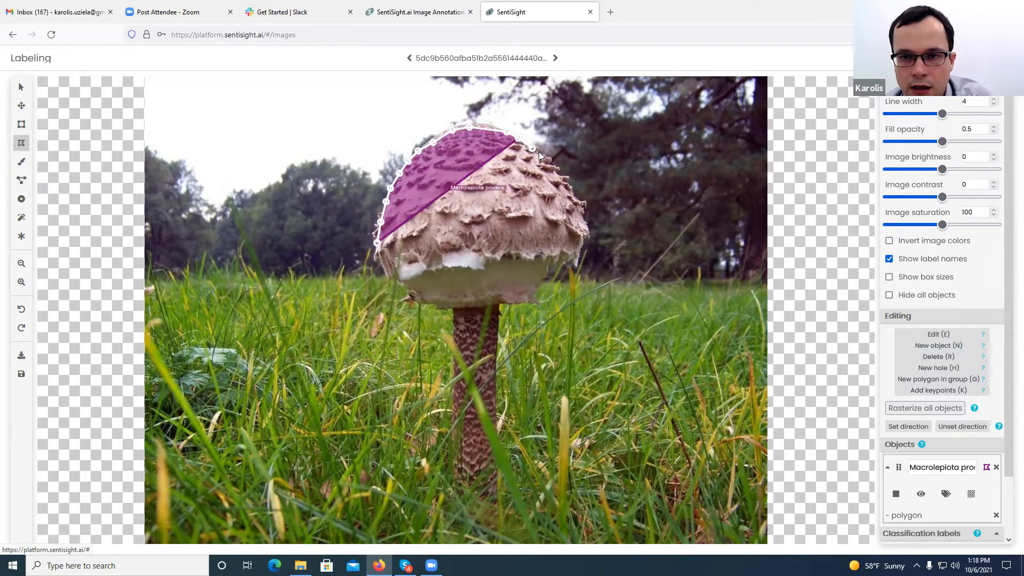
{"action": "left_click", "coordinate": [548, 159]}
{"action": "left_click", "coordinate": [557, 169]}
{"action": "left_click", "coordinate": [565, 182]}
{"action": "left_click", "coordinate": [574, 196]}
{"action": "left_click", "coordinate": [581, 212]}
{"action": "left_click", "coordinate": [584, 225]}
{"action": "left_click", "coordinate": [586, 238]}
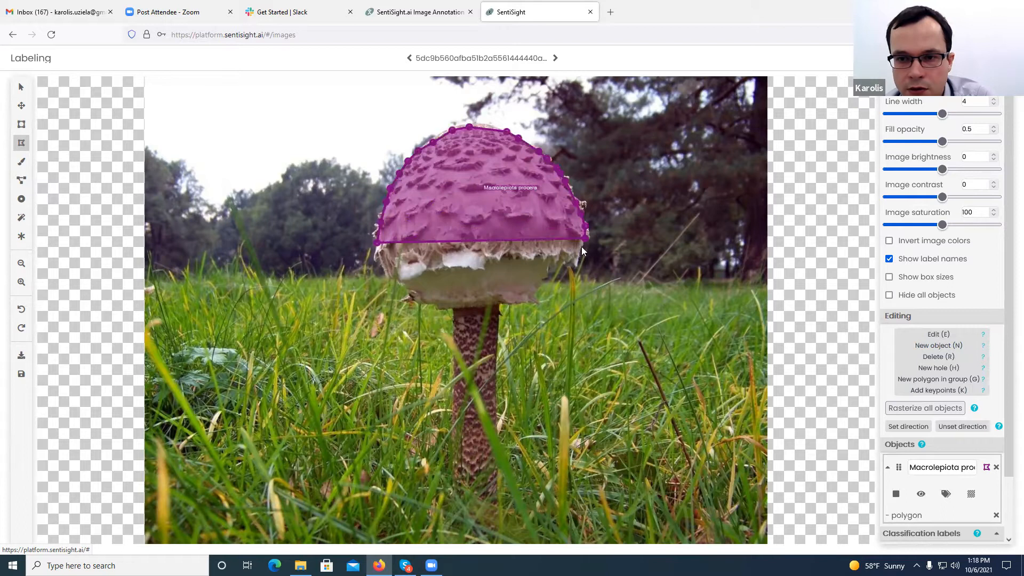
{"action": "left_click", "coordinate": [578, 252]}
{"action": "left_click", "coordinate": [568, 264]}
{"action": "left_click", "coordinate": [555, 274]}
{"action": "left_click", "coordinate": [539, 287]}
{"action": "left_click", "coordinate": [527, 296]}
{"action": "left_click", "coordinate": [513, 300]}
{"action": "left_click", "coordinate": [501, 303]}
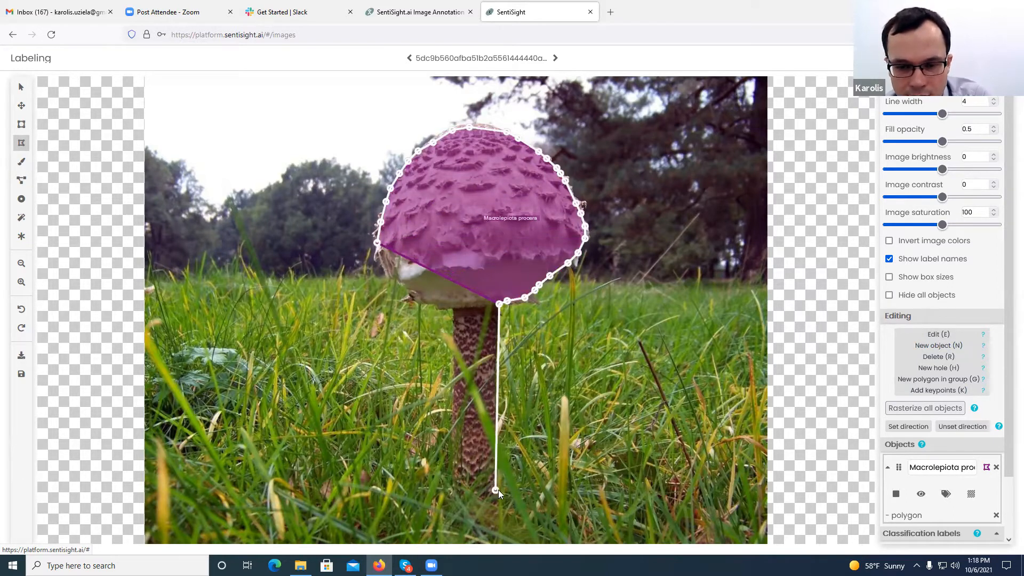
{"action": "left_click", "coordinate": [498, 490]}
{"action": "left_click", "coordinate": [452, 490]}
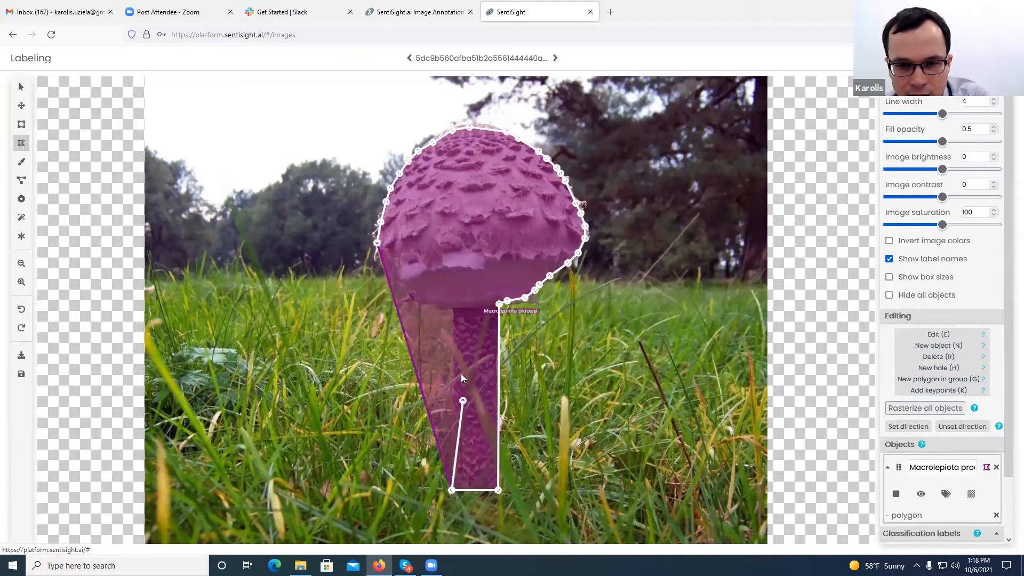
{"action": "left_click", "coordinate": [451, 309]}
{"action": "double_click", "coordinate": [430, 306]}
{"action": "left_click", "coordinate": [417, 303]}
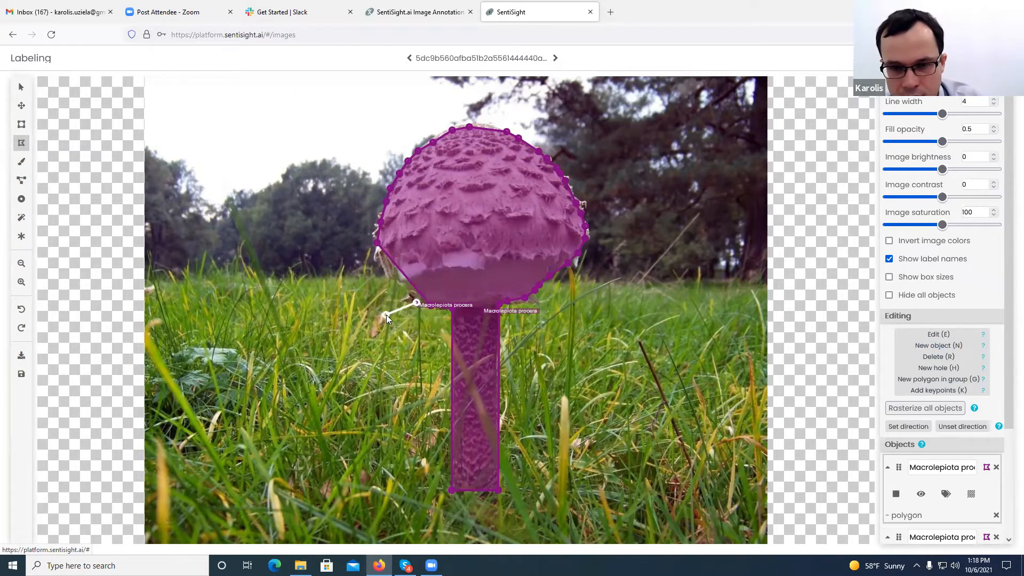
{"action": "key", "text": "Escape"}
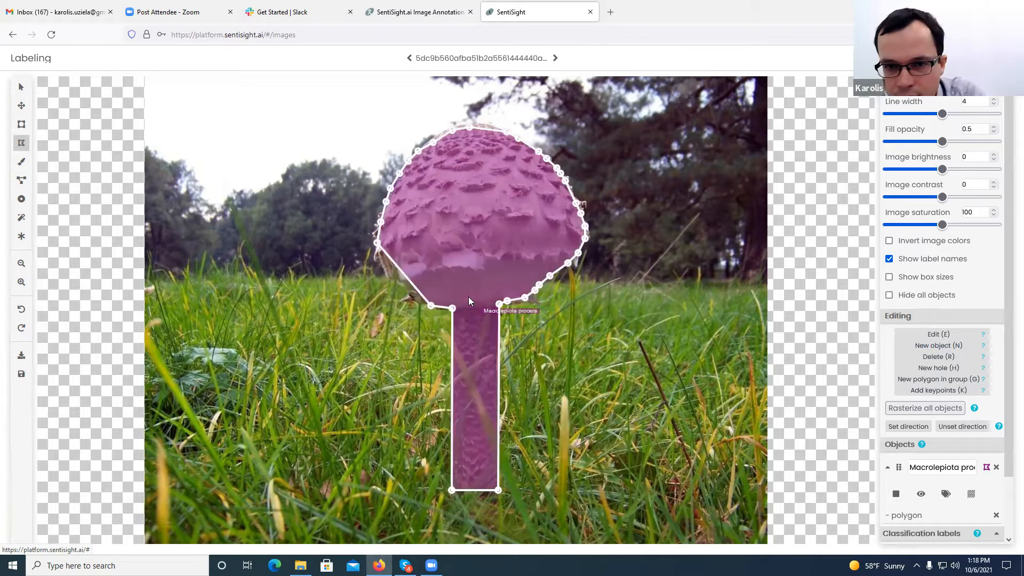
- Add two points to the mushroom polygon along the cap's lower left edge and fit them to the cap's outline
{"action": "scroll", "coordinate": [938, 410], "scroll_direction": "down", "scroll_amount": 2}
{"action": "left_click", "coordinate": [962, 404]}
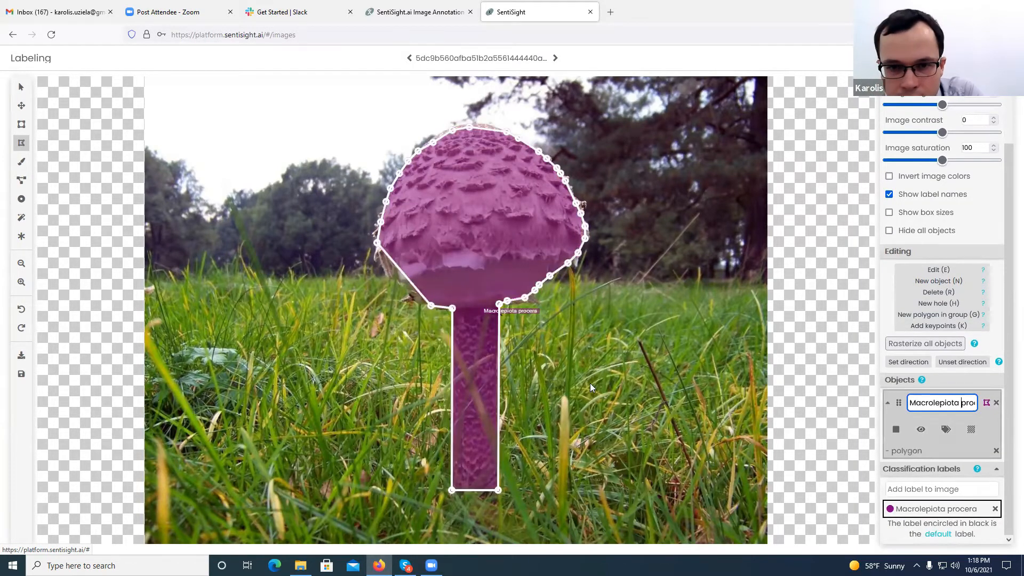
{"action": "left_click", "coordinate": [406, 290]}
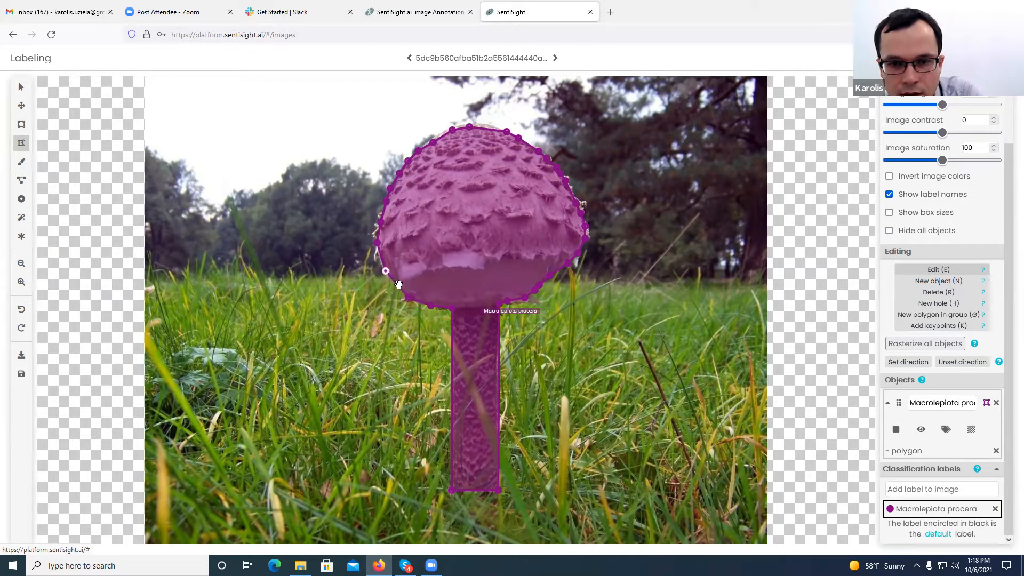
{"action": "left_click", "coordinate": [405, 291]}
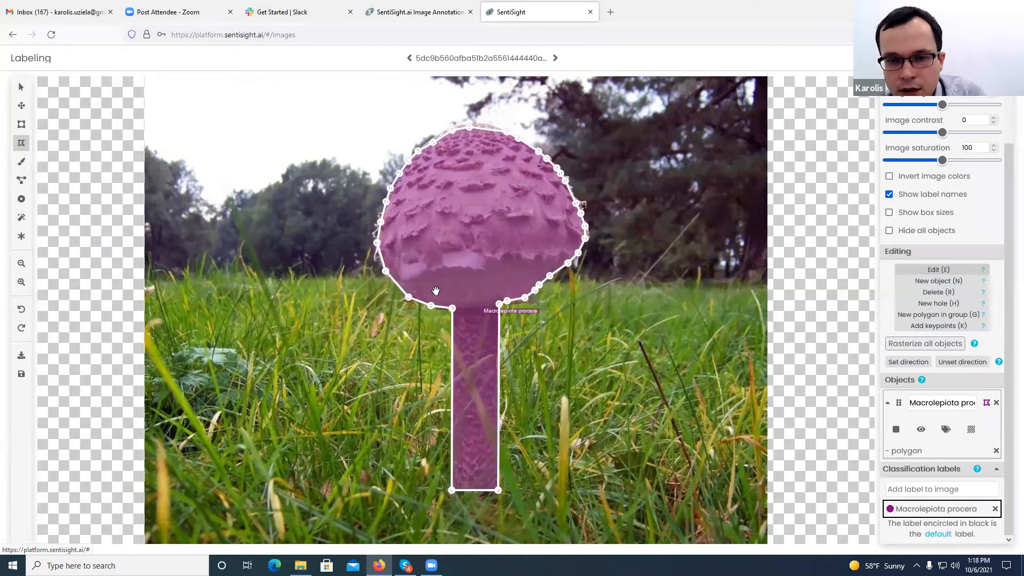
- Draw a five-cornered polygon in the grass to the right of the mushroom and delete it
{"action": "key", "text": "n"}
{"action": "left_click", "coordinate": [624, 280]}
{"action": "left_click", "coordinate": [669, 296]}
{"action": "left_click", "coordinate": [673, 367]}
{"action": "left_click", "coordinate": [586, 387]}
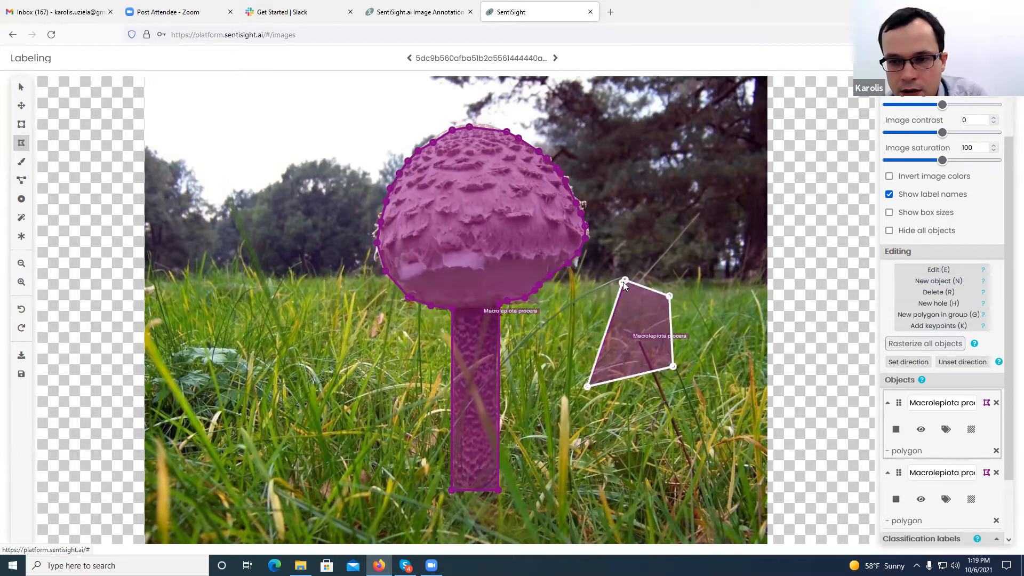
{"action": "double_click", "coordinate": [605, 310]}
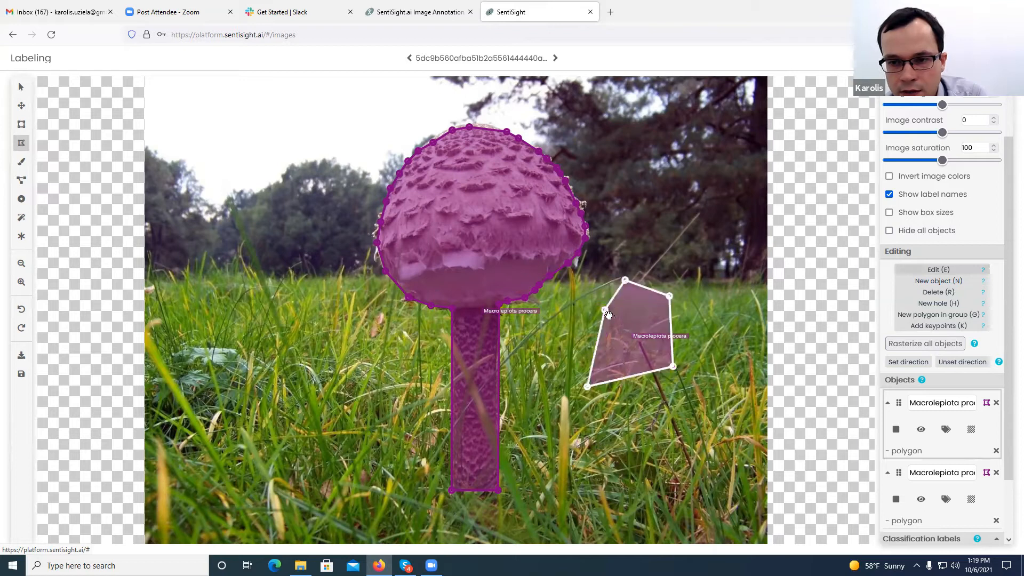
{"action": "key", "text": "Delete"}
- Draw a four-cornered polygon in the grass to the right of the mushroom
{"action": "left_click", "coordinate": [653, 291]}
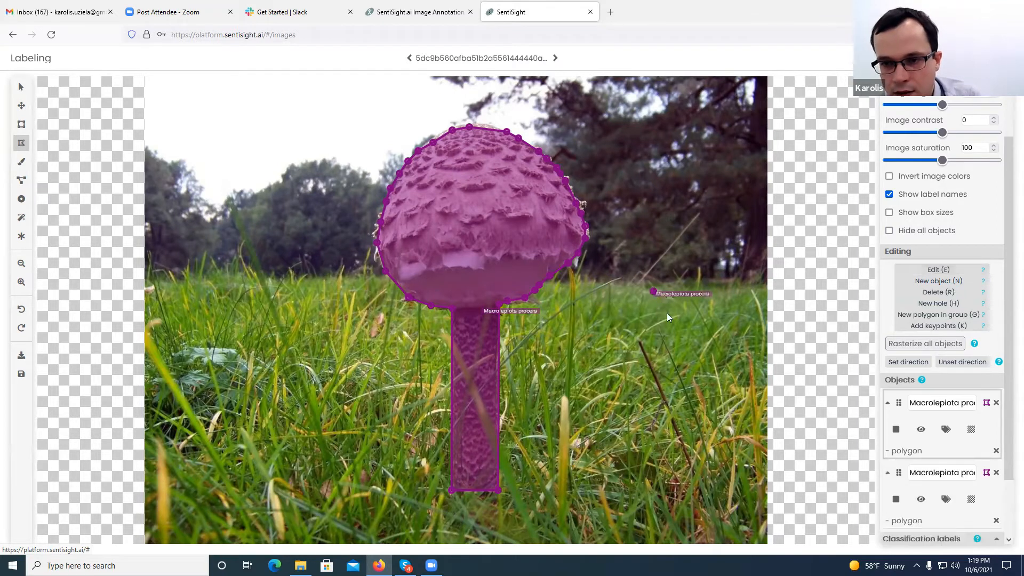
{"action": "left_click", "coordinate": [686, 339]}
{"action": "left_click", "coordinate": [627, 371]}
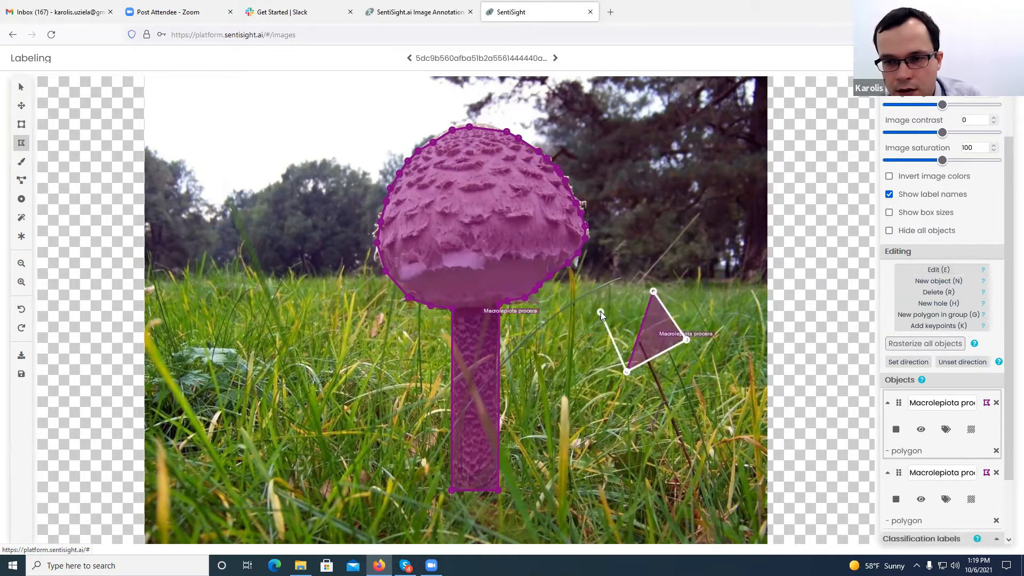
{"action": "double_click", "coordinate": [600, 312]}
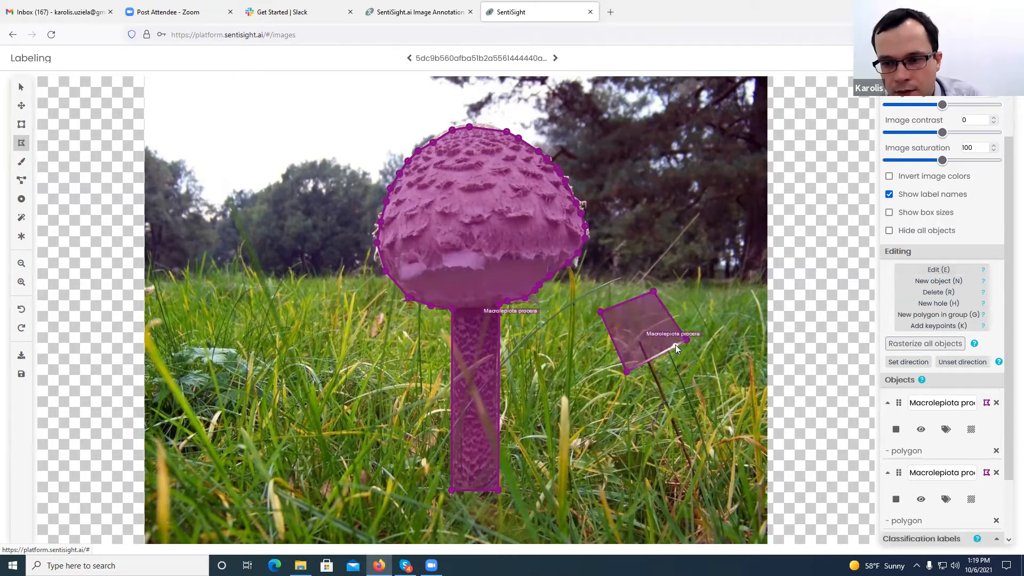
- Delete the mushroom's polygon and undo the deletion
{"action": "key", "text": "Delete"}
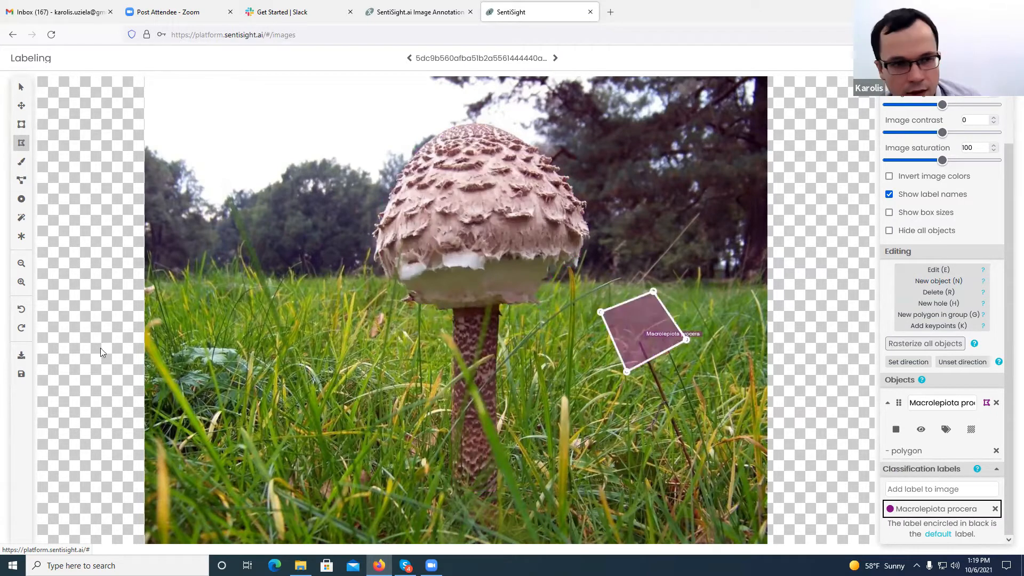
{"action": "left_click", "coordinate": [21, 310]}
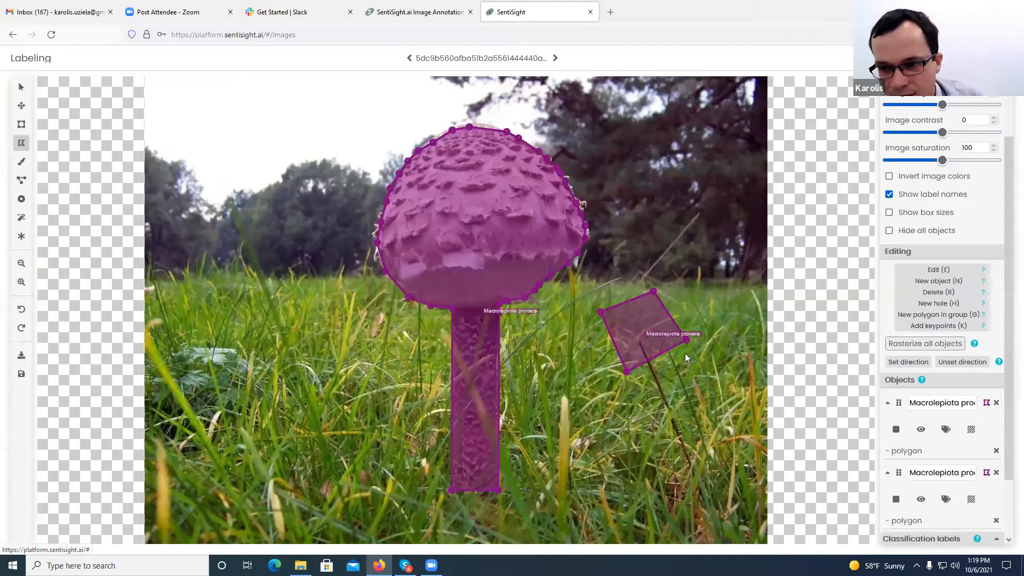
- Delete the four-cornered polygon in the grass to the right of the mushroom
{"action": "scroll", "coordinate": [977, 366], "scroll_direction": "down", "scroll_amount": 2}
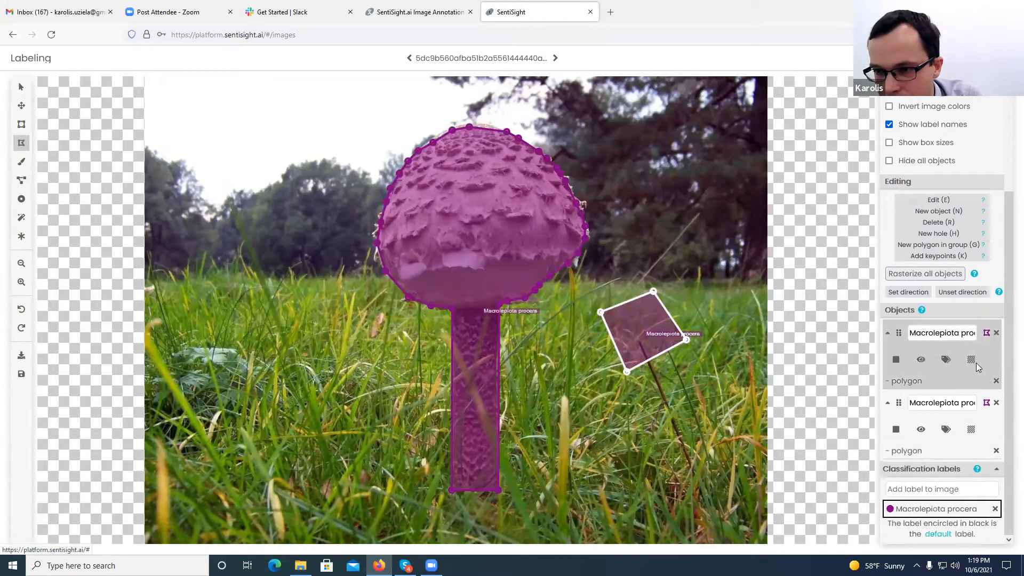
{"action": "left_click", "coordinate": [996, 333]}
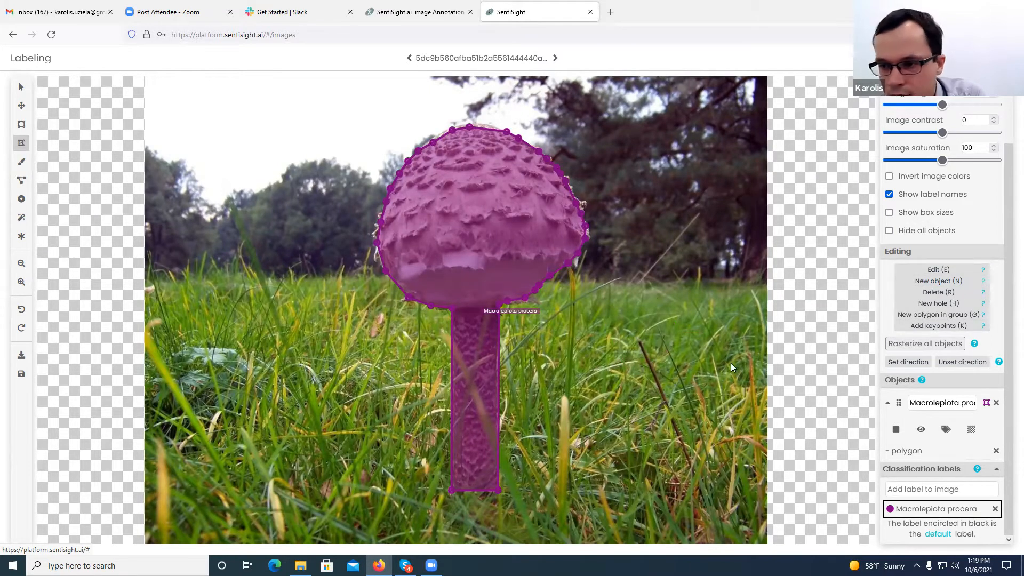
- Draw another four-cornered Macrolepiota procera polygon as a new object in the grass to the right of the stem and delete it
{"action": "left_click", "coordinate": [917, 281]}
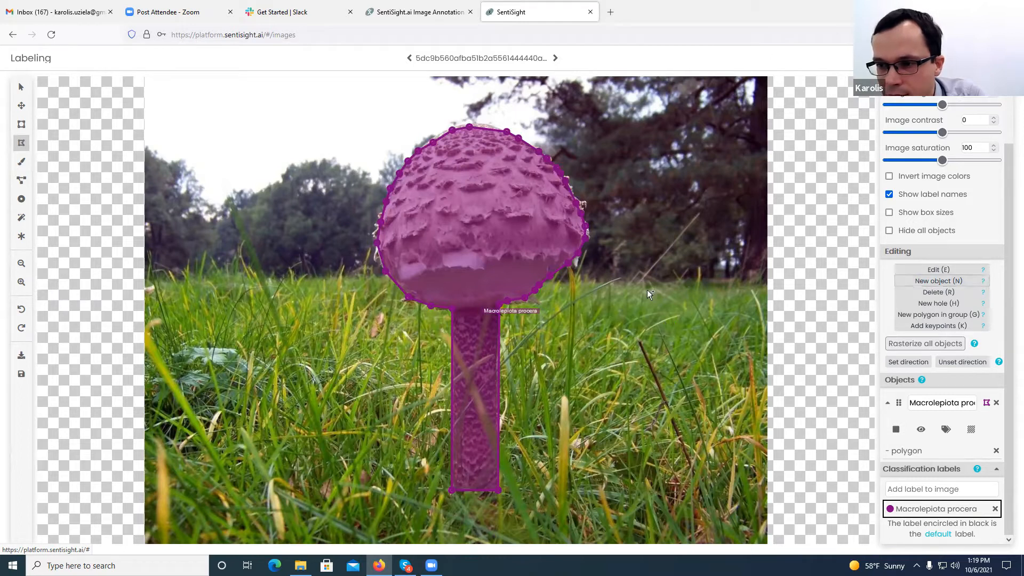
{"action": "left_click", "coordinate": [594, 288]}
{"action": "left_click", "coordinate": [673, 327]}
{"action": "left_click", "coordinate": [653, 371]}
{"action": "left_click", "coordinate": [586, 354]}
{"action": "left_click", "coordinate": [593, 290]}
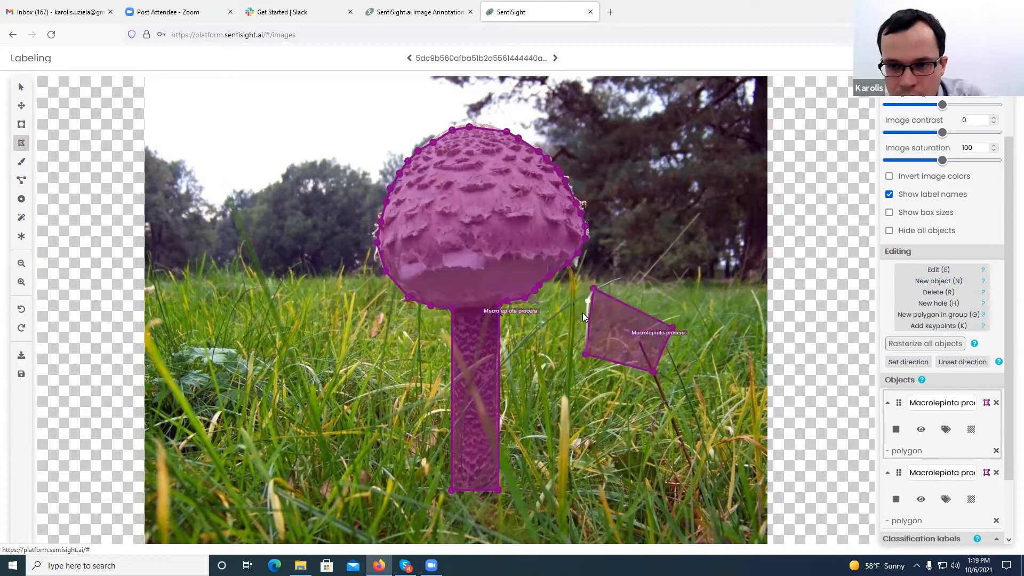
{"action": "key", "text": "e"}
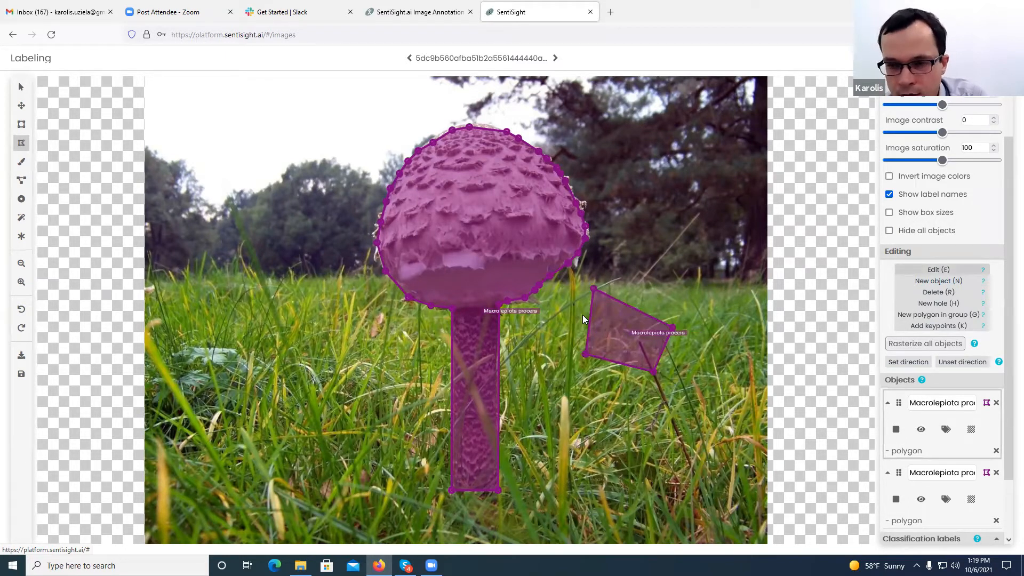
{"action": "key", "text": "Delete"}
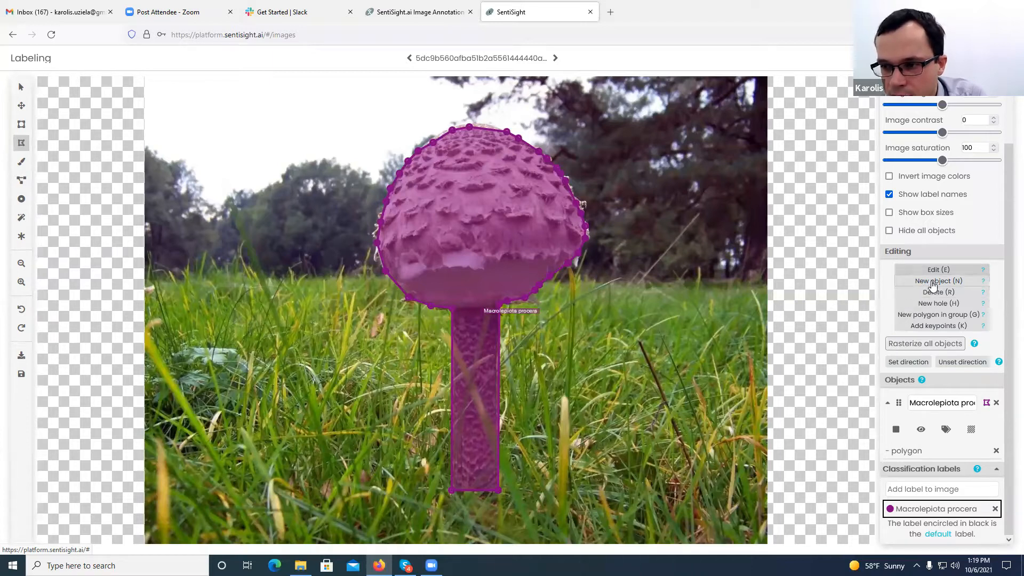
- Cut a four-cornered, diamond-shaped hole into the mushroom's polygon at the middle of the cap
{"action": "left_click", "coordinate": [936, 292]}
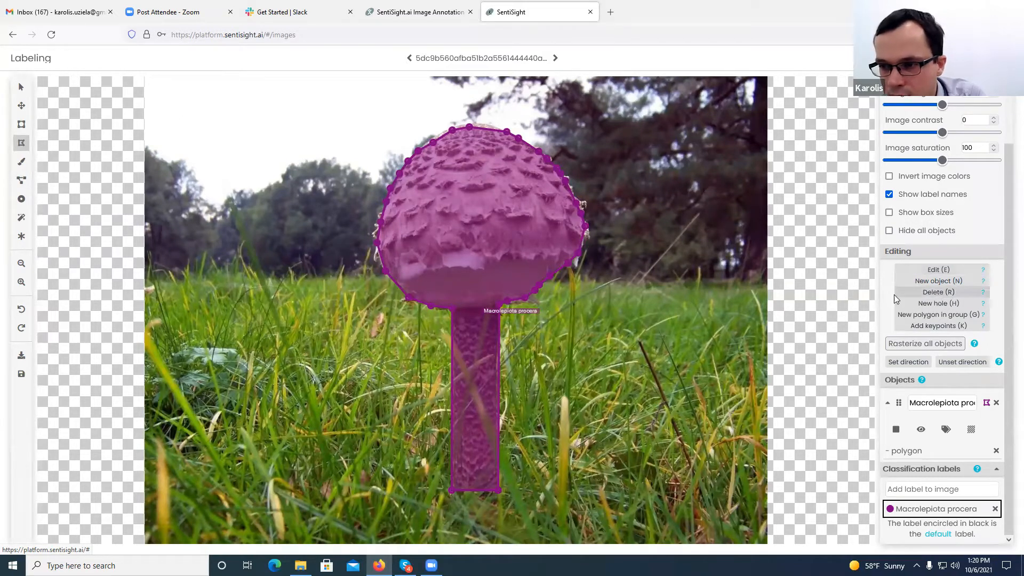
{"action": "left_click", "coordinate": [941, 305]}
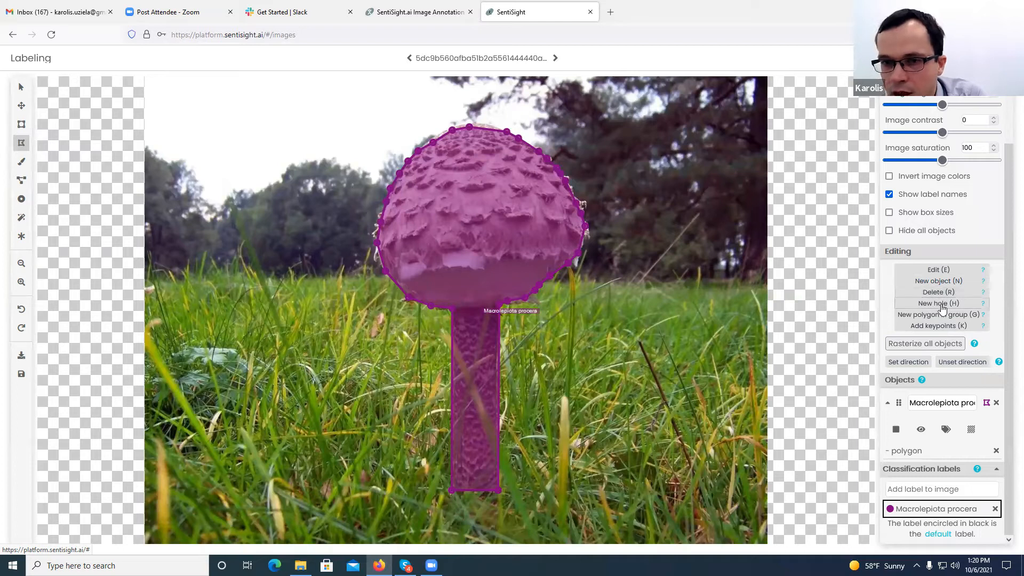
{"action": "left_click", "coordinate": [479, 196]}
{"action": "left_click", "coordinate": [504, 216]}
{"action": "left_click", "coordinate": [477, 248]}
{"action": "left_click", "coordinate": [437, 218]}
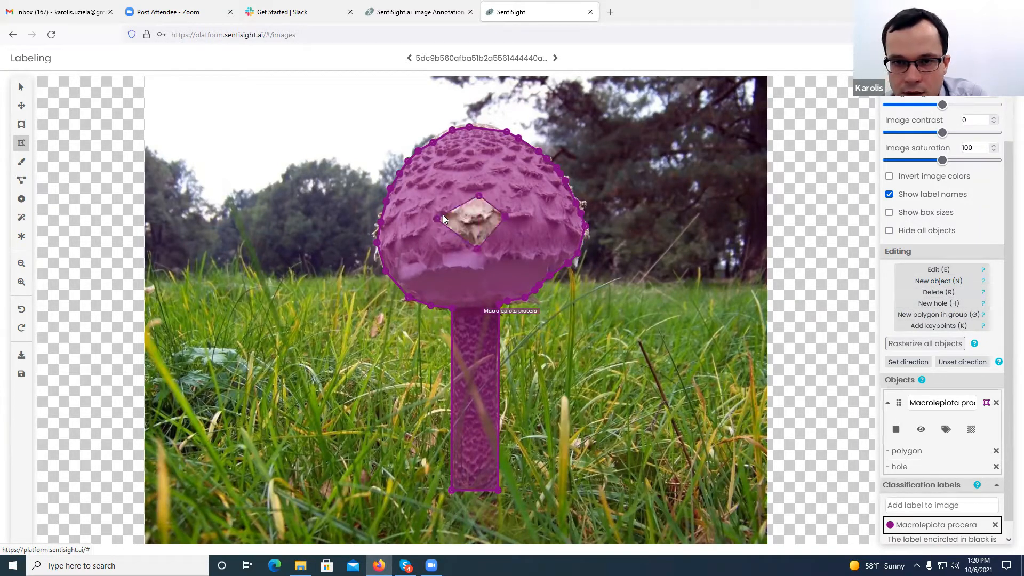
{"action": "left_click", "coordinate": [477, 197]}
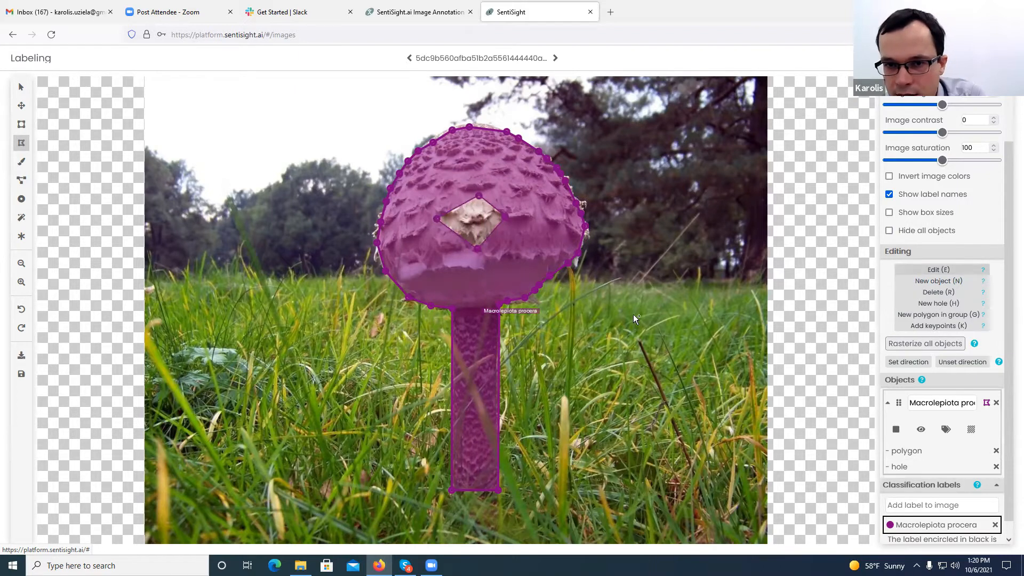
- Add a four-cornered polygon to the mushroom's group in the grass to the left of the stem
{"action": "left_click", "coordinate": [906, 319]}
{"action": "left_click", "coordinate": [311, 295]}
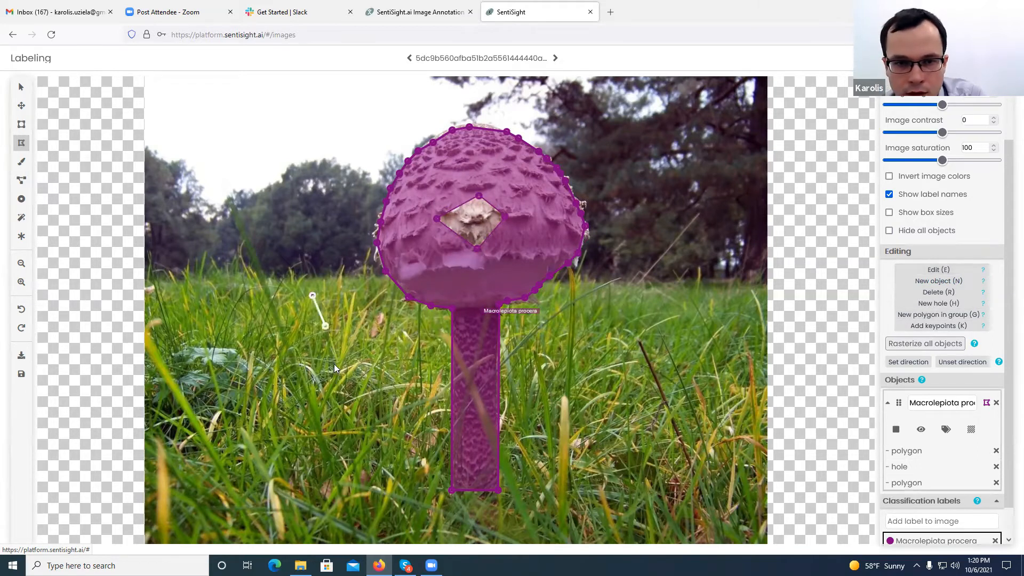
{"action": "left_click", "coordinate": [335, 370]}
{"action": "left_click", "coordinate": [267, 358]}
{"action": "left_click", "coordinate": [258, 292]}
{"action": "key", "text": "e"}
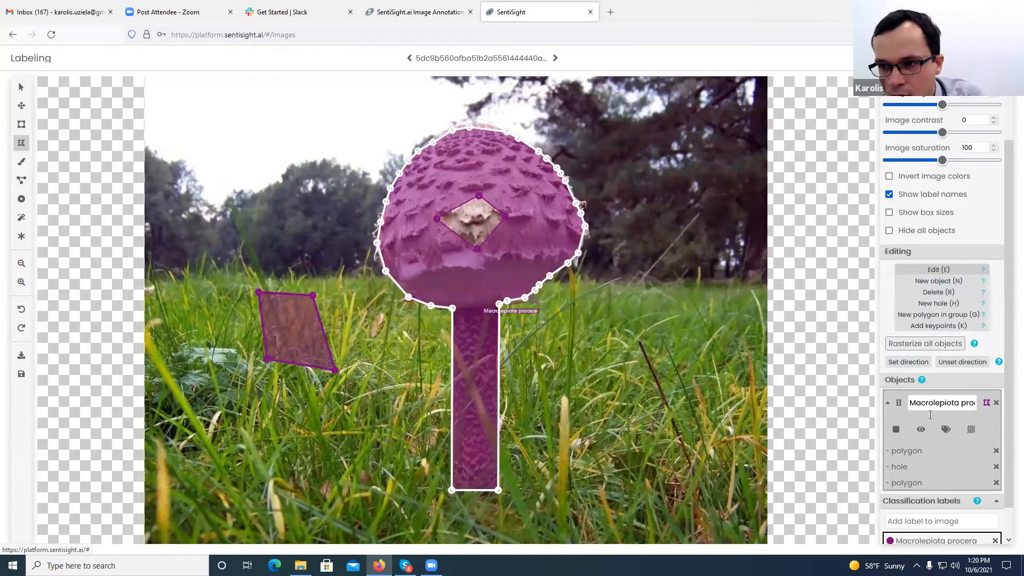
- Draw a separate four-cornered polygon object in the grass to the right of the mushroom's stem
{"action": "left_click", "coordinate": [680, 334]}
{"action": "left_click", "coordinate": [704, 387]}
{"action": "left_click", "coordinate": [597, 425]}
{"action": "double_click", "coordinate": [613, 350]}
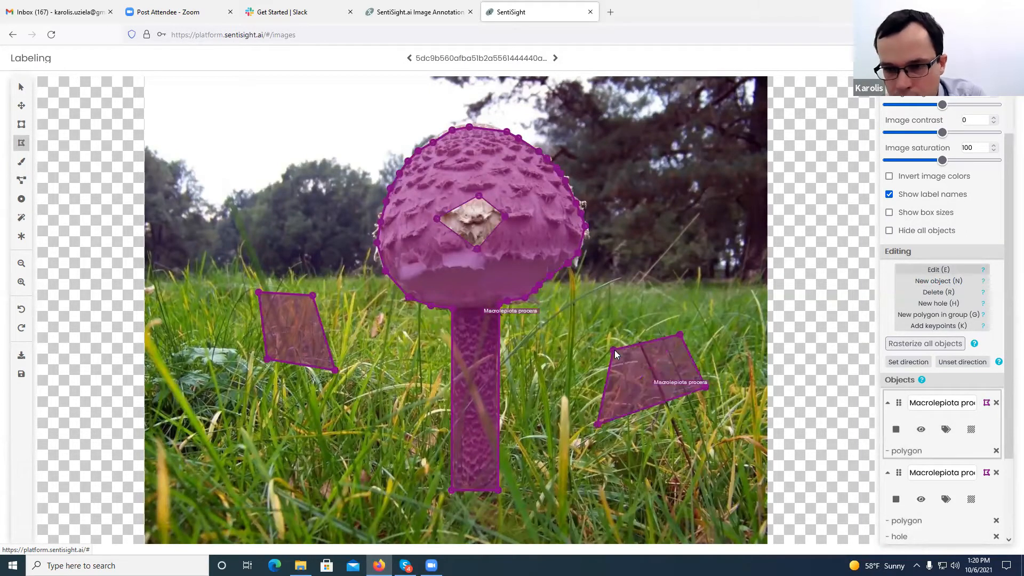
- Move the grouped polygon left of the stem slightly up and closer to the mushroom
{"action": "scroll", "coordinate": [928, 422], "scroll_direction": "down", "scroll_amount": 2}
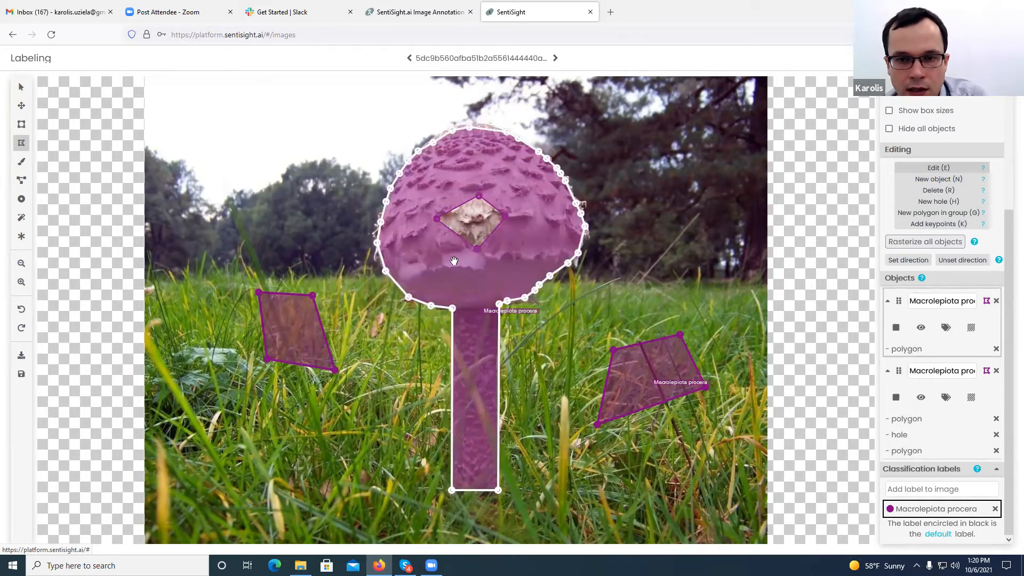
{"action": "left_click_drag", "start_coordinate": [300, 323], "coordinate": [324, 320]}
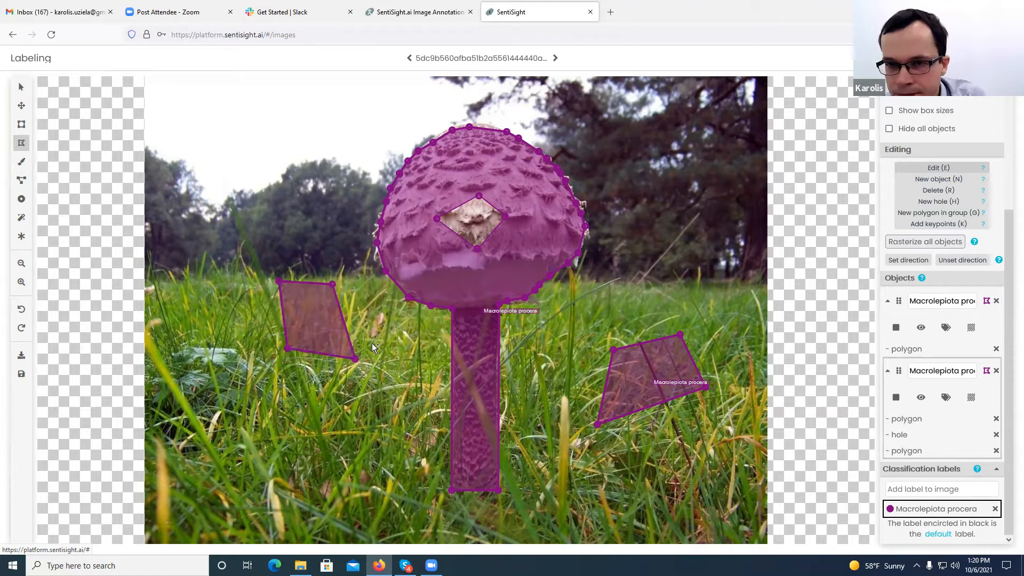
- Set a direction for the mushroom's grouped object and unset it again
{"action": "left_click", "coordinate": [905, 261]}
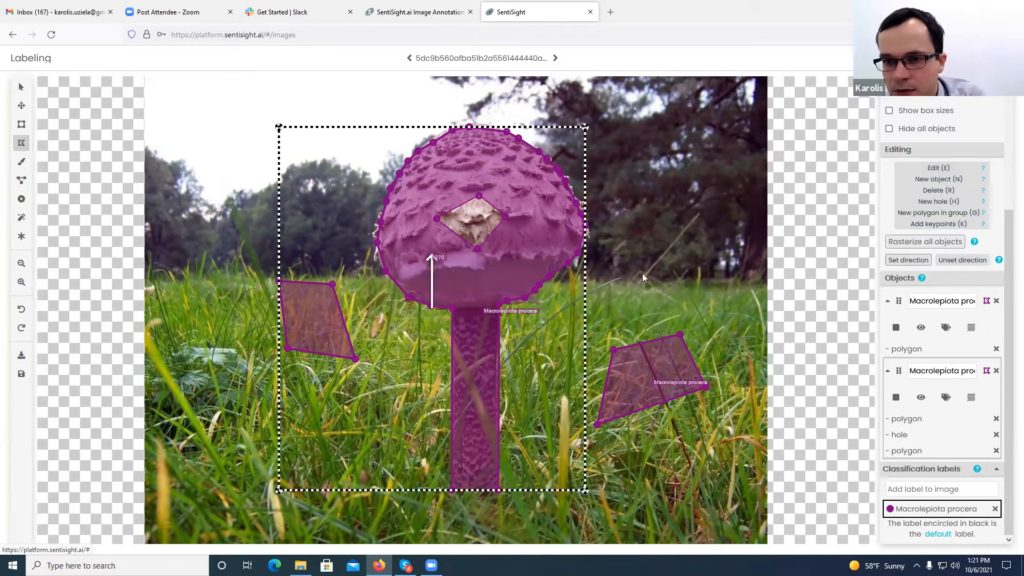
{"action": "mouse_move", "coordinate": [435, 257]}
{"action": "left_mouse_down"}
{"action": "mouse_move", "coordinate": [467, 266]}
{"action": "mouse_move", "coordinate": [478, 289]}
{"action": "mouse_move", "coordinate": [443, 341]}
{"action": "mouse_move", "coordinate": [409, 310]}
{"action": "mouse_move", "coordinate": [420, 286]}
{"action": "mouse_move", "coordinate": [446, 283]}
{"action": "mouse_move", "coordinate": [416, 278]}
{"action": "mouse_move", "coordinate": [456, 263]}
{"action": "mouse_move", "coordinate": [418, 260]}
{"action": "mouse_move", "coordinate": [453, 262]}
{"action": "mouse_move", "coordinate": [431, 260]}
{"action": "left_mouse_up"}
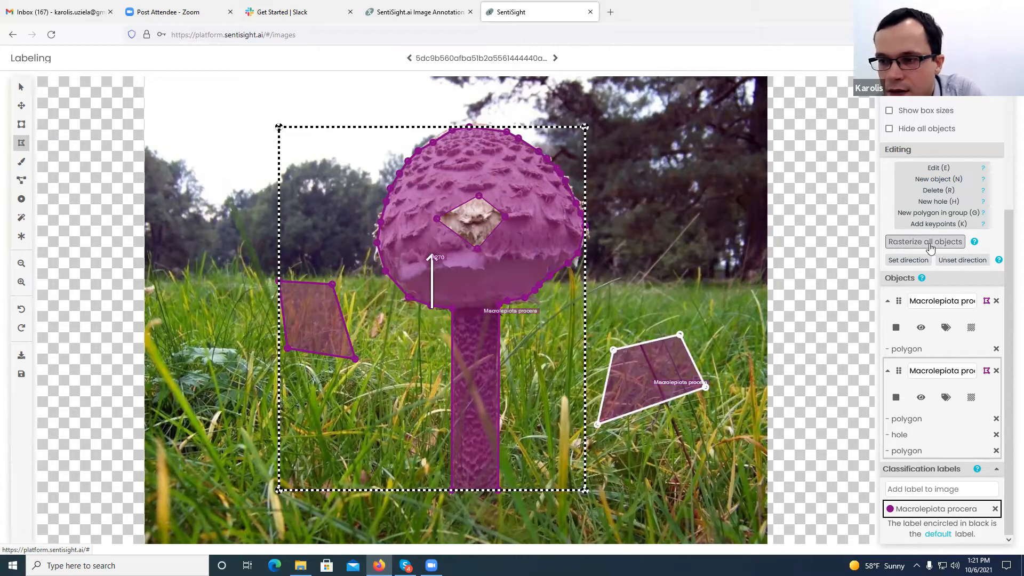
{"action": "left_click", "coordinate": [962, 261]}
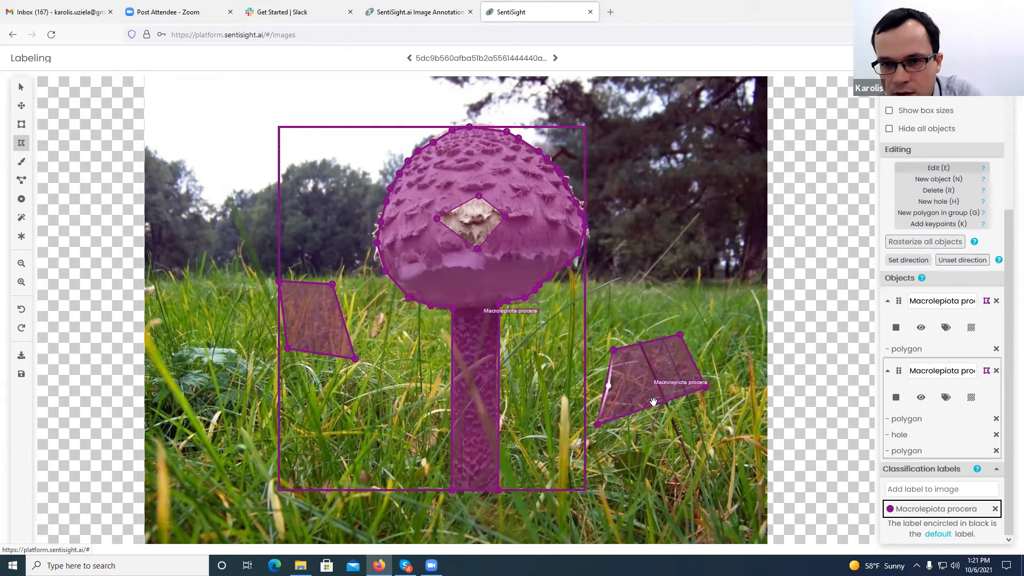
- Convert the mushroom's grouped polygons to a bitmap and delete that object
{"action": "left_click", "coordinate": [971, 398]}
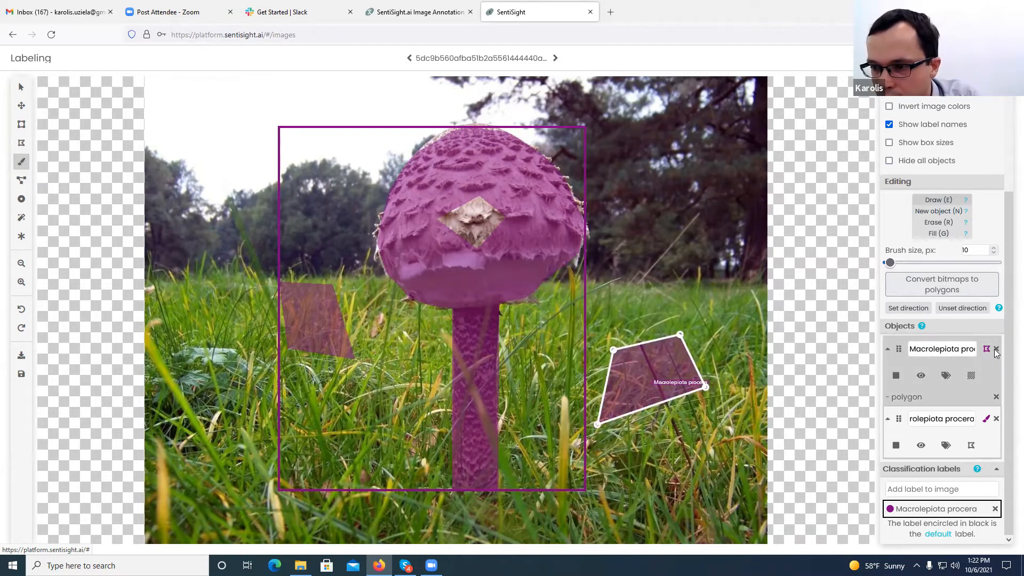
{"action": "left_click", "coordinate": [996, 419]}
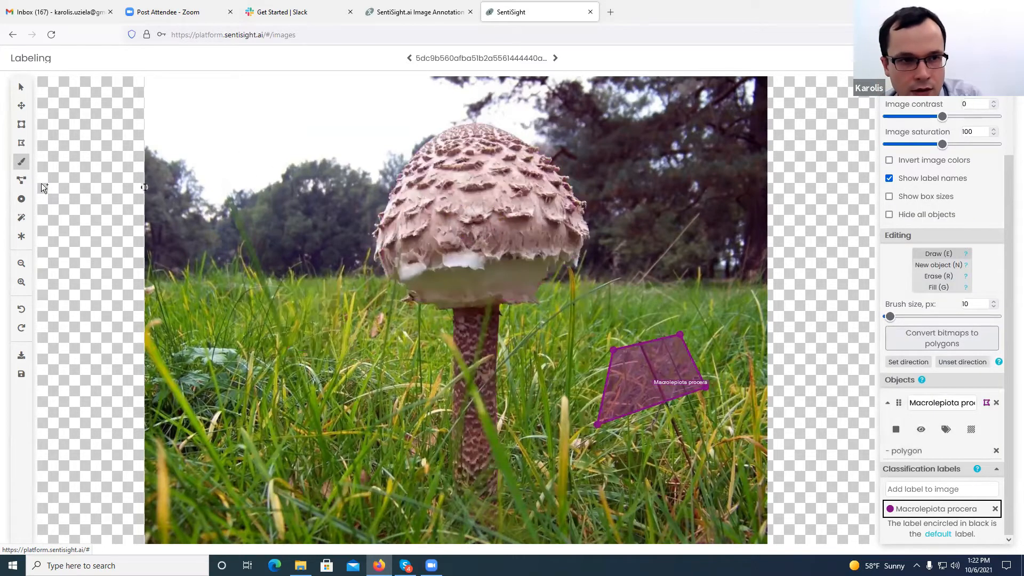
- Trace the mushroom's cap and stem outline with a polyline and delete it
{"action": "left_click", "coordinate": [22, 181]}
{"action": "mouse_move", "coordinate": [434, 142]}
{"action": "left_mouse_down"}
{"action": "mouse_move", "coordinate": [492, 132]}
{"action": "mouse_move", "coordinate": [575, 195]}
{"action": "mouse_move", "coordinate": [500, 350]}
{"action": "mouse_move", "coordinate": [494, 422]}
{"action": "left_mouse_up"}
{"action": "mouse_move", "coordinate": [491, 471]}
{"action": "left_mouse_down"}
{"action": "mouse_move", "coordinate": [476, 491]}
{"action": "mouse_move", "coordinate": [454, 438]}
{"action": "mouse_move", "coordinate": [458, 311]}
{"action": "mouse_move", "coordinate": [436, 299]}
{"action": "left_mouse_up"}
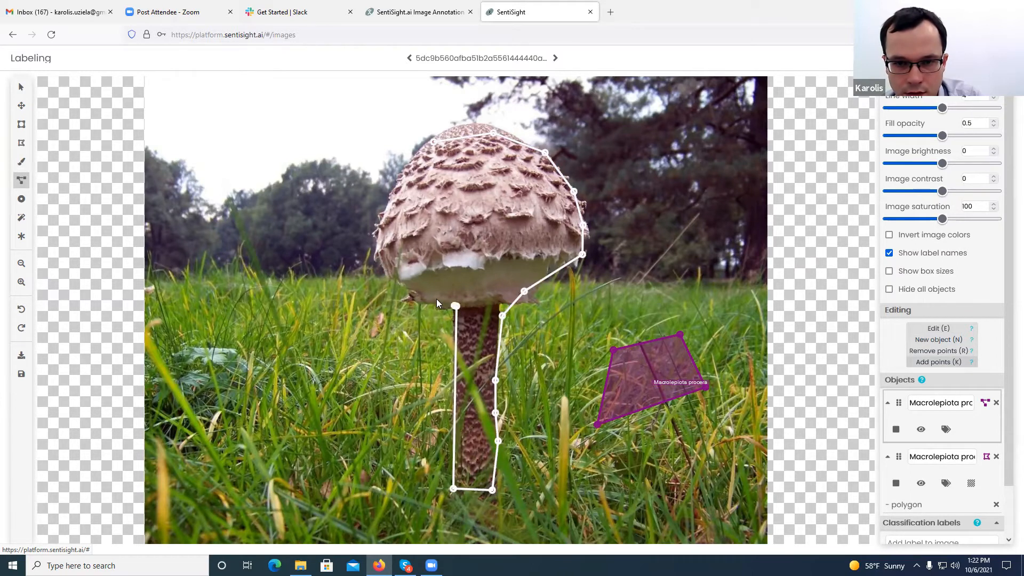
{"action": "left_click_drag", "start_coordinate": [392, 269], "coordinate": [390, 196]}
{"action": "left_click_drag", "start_coordinate": [435, 135], "coordinate": [432, 140]}
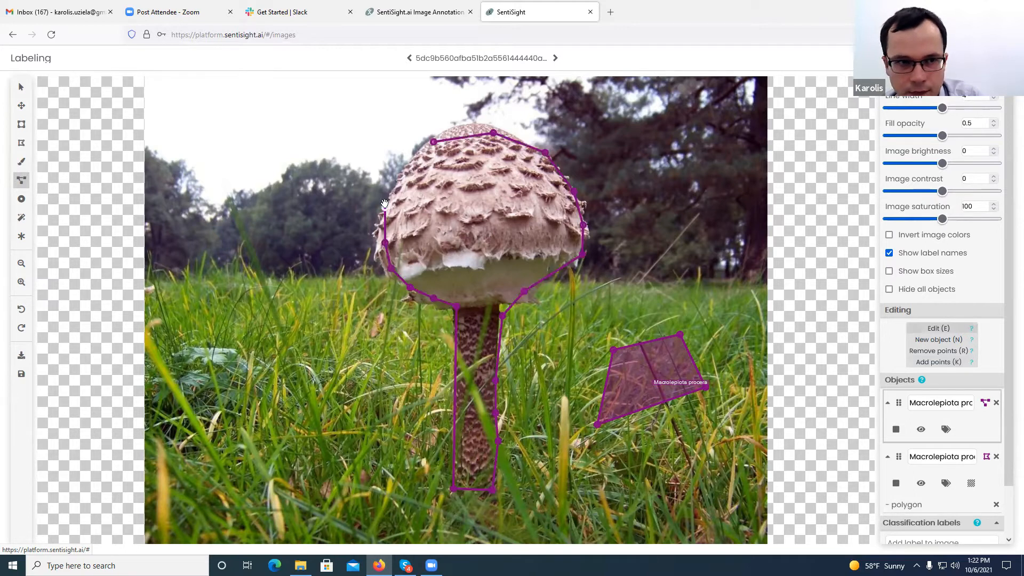
{"action": "key", "text": "Delete"}
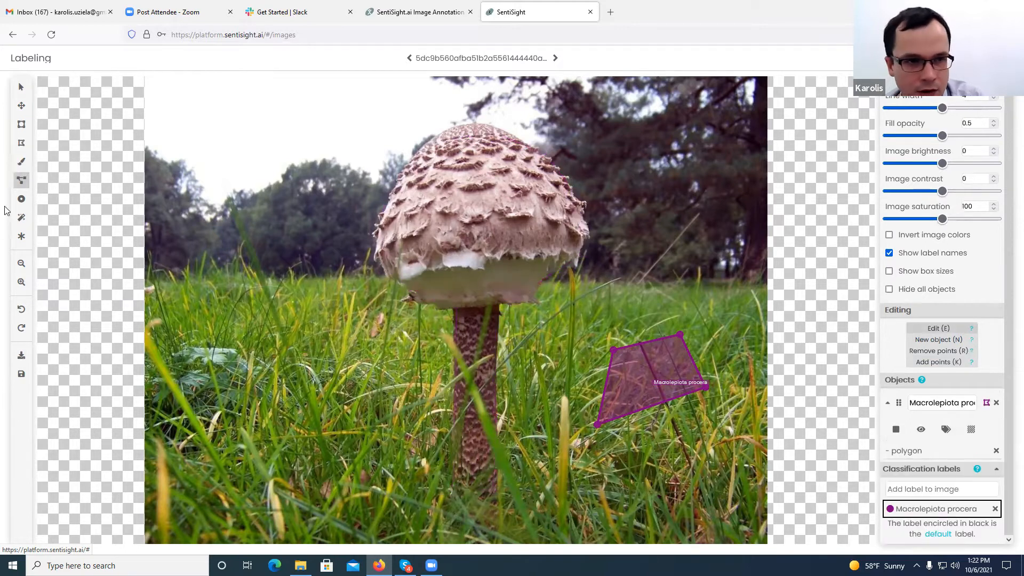
- Outline the mushroom's cap and stem with a new polygon and raise its top point to the cap's tip
{"action": "left_click", "coordinate": [21, 162]}
{"action": "left_click", "coordinate": [21, 142]}
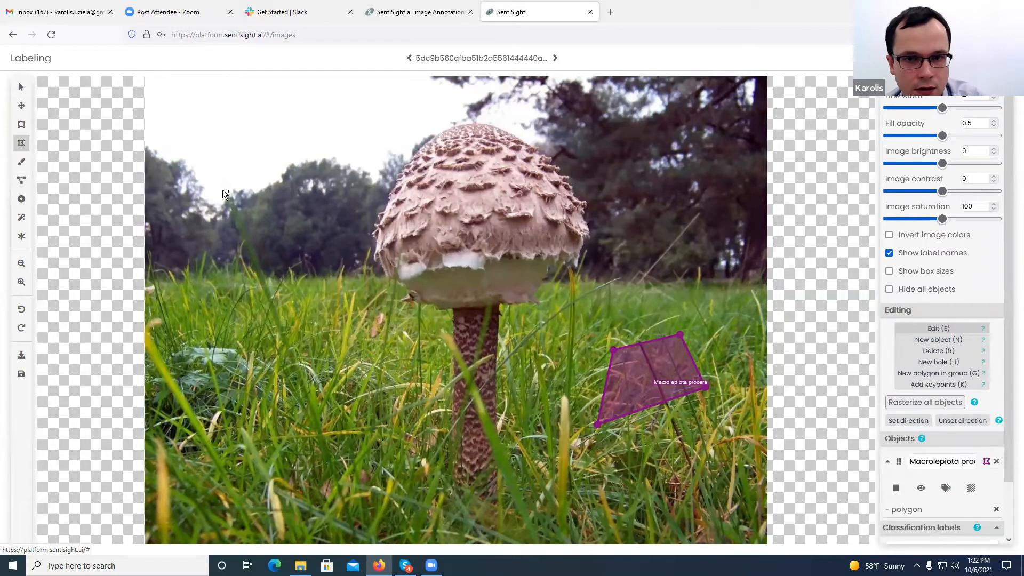
{"action": "left_click", "coordinate": [375, 228]}
{"action": "left_click", "coordinate": [389, 185]}
{"action": "left_click", "coordinate": [423, 140]}
{"action": "left_click", "coordinate": [467, 133]}
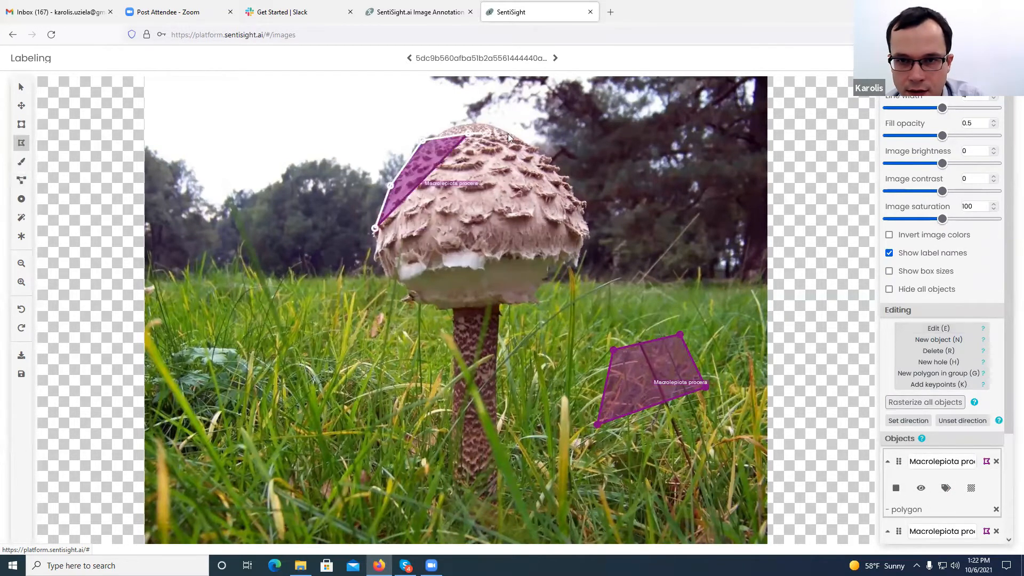
{"action": "left_click", "coordinate": [525, 140]}
{"action": "left_click", "coordinate": [546, 159]}
{"action": "left_click", "coordinate": [566, 180]}
{"action": "left_click", "coordinate": [571, 217]}
{"action": "left_click", "coordinate": [584, 234]}
{"action": "left_click", "coordinate": [568, 259]}
{"action": "left_click", "coordinate": [521, 294]}
{"action": "left_click", "coordinate": [505, 302]}
{"action": "left_click", "coordinate": [491, 470]}
{"action": "left_click", "coordinate": [496, 485]}
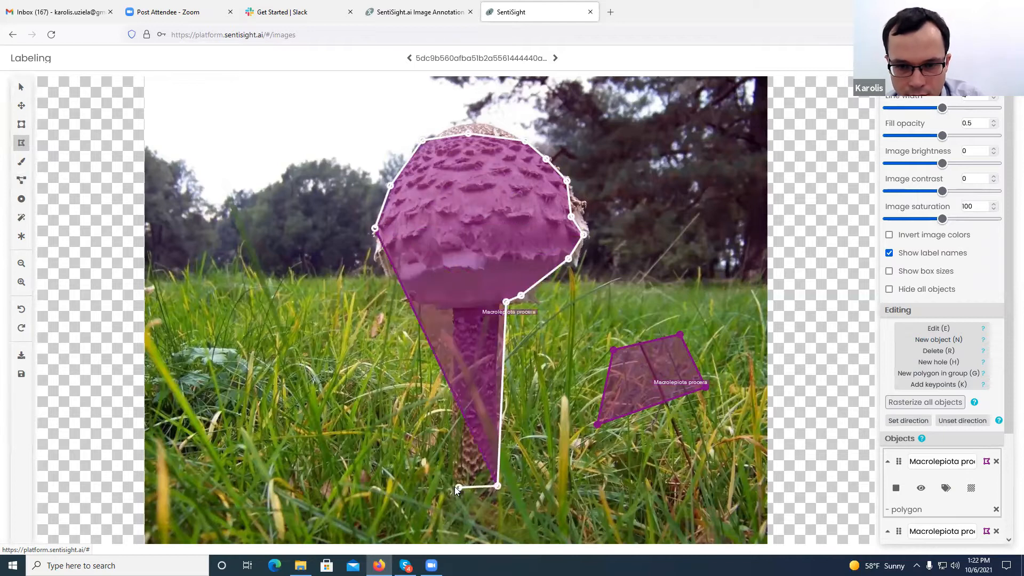
{"action": "left_click", "coordinate": [454, 486]}
{"action": "left_click", "coordinate": [451, 306]}
{"action": "left_click", "coordinate": [418, 298]}
{"action": "left_click", "coordinate": [397, 283]}
{"action": "left_click", "coordinate": [378, 260]}
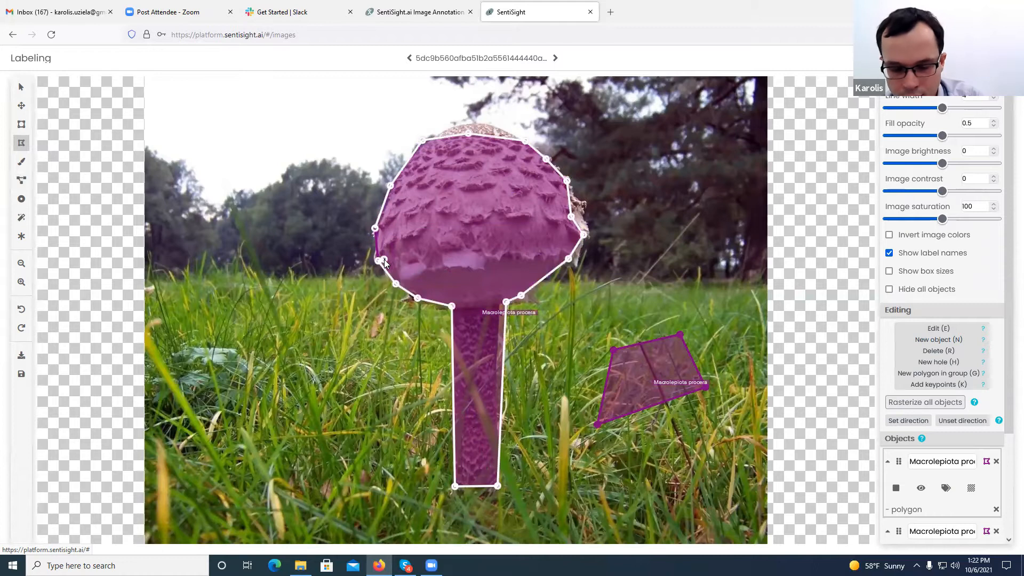
{"action": "left_click", "coordinate": [383, 260]}
{"action": "left_click_drag", "start_coordinate": [468, 133], "coordinate": [469, 124]}
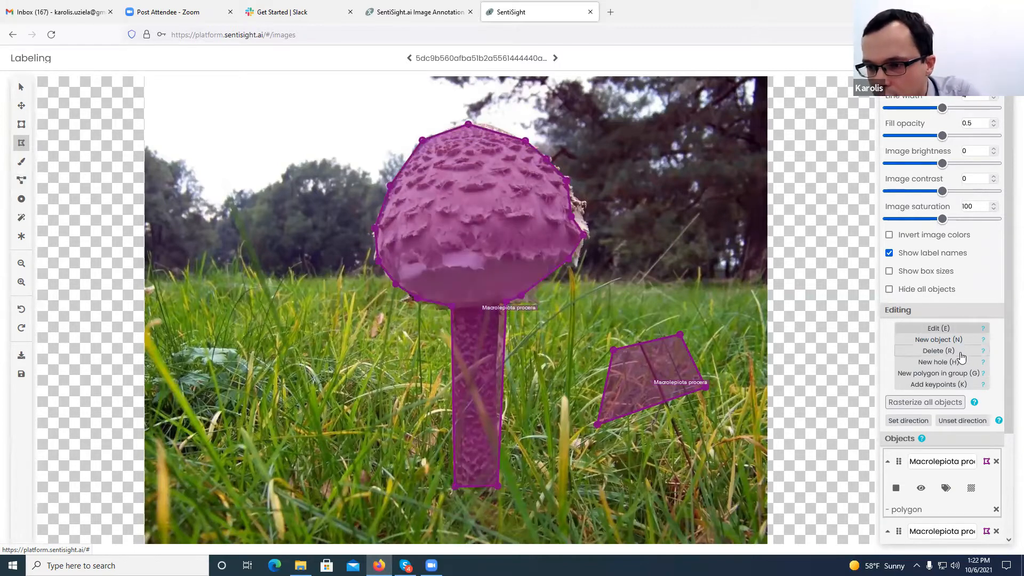
- Convert the mushroom's polygon to a bitmap and paint in the uncovered area along the cap's right edge with the 10 px brush
{"action": "left_click", "coordinate": [971, 489]}
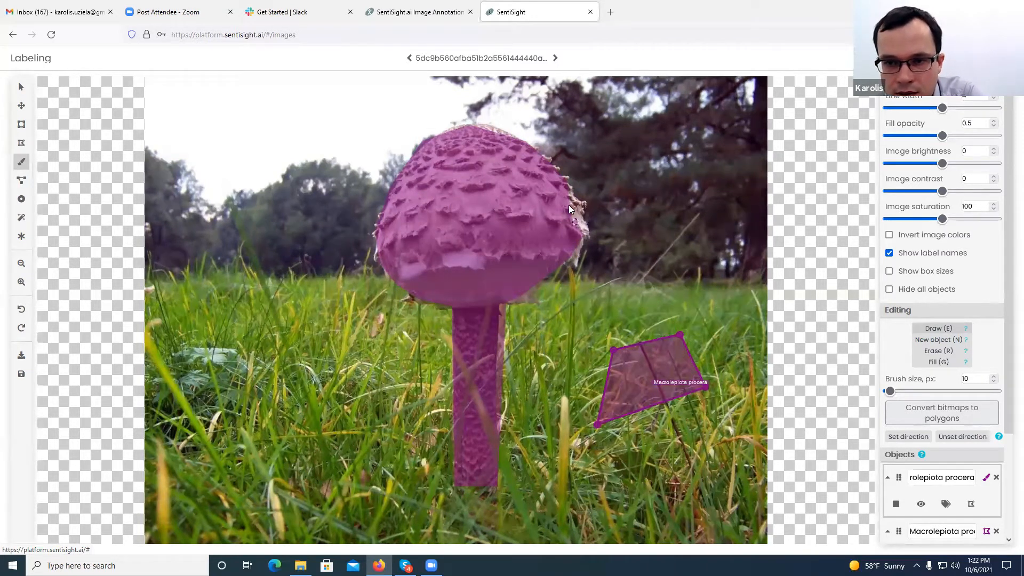
{"action": "mouse_move", "coordinate": [568, 190]}
{"action": "left_mouse_down"}
{"action": "mouse_move", "coordinate": [584, 228]}
{"action": "mouse_move", "coordinate": [575, 208]}
{"action": "left_mouse_up"}
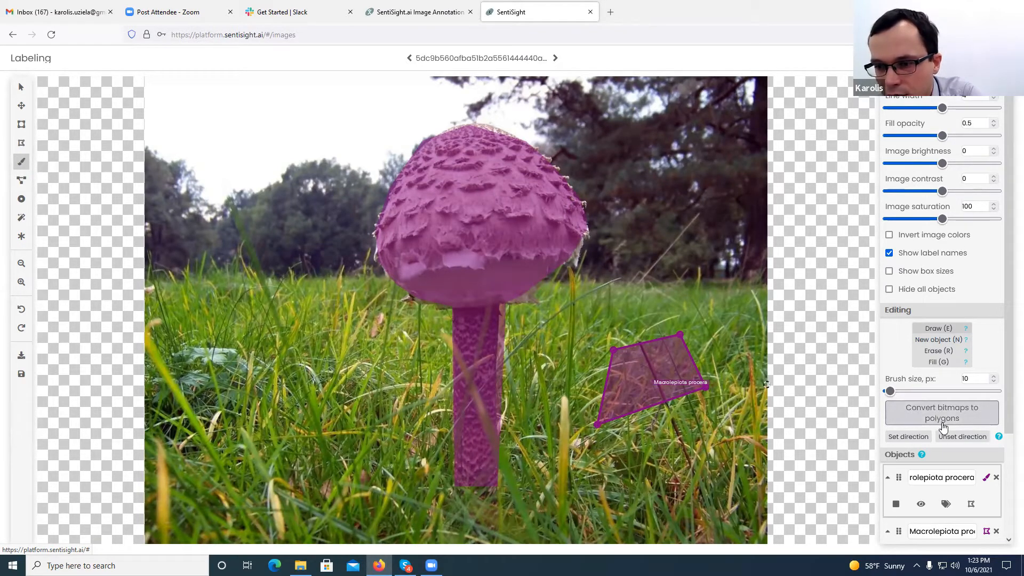
- Convert the mushroom's bitmap back to a polygon, leaving the grass polygon as it is
{"action": "scroll", "coordinate": [958, 446], "scroll_direction": "down", "scroll_amount": 3}
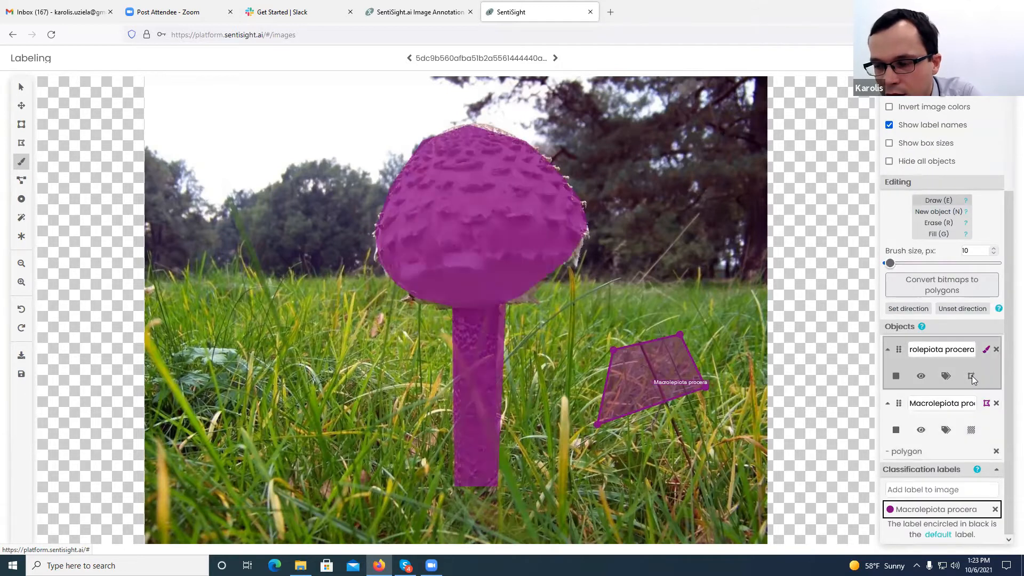
{"action": "left_click", "coordinate": [971, 376]}
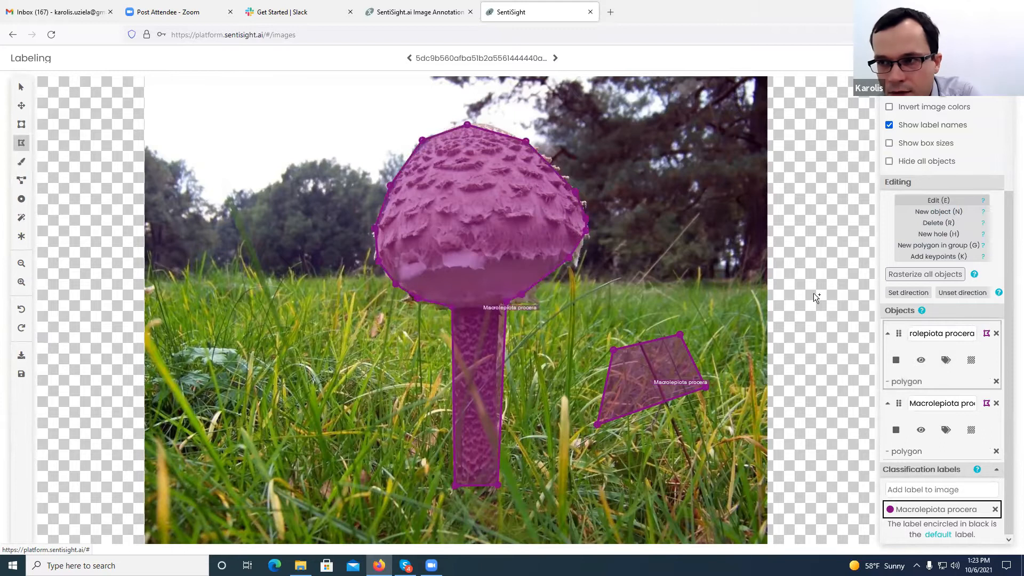
- Turn off simplification of polygons converted from bitmap in the labeling settings
{"action": "scroll", "coordinate": [931, 149], "scroll_direction": "up", "scroll_amount": 3}
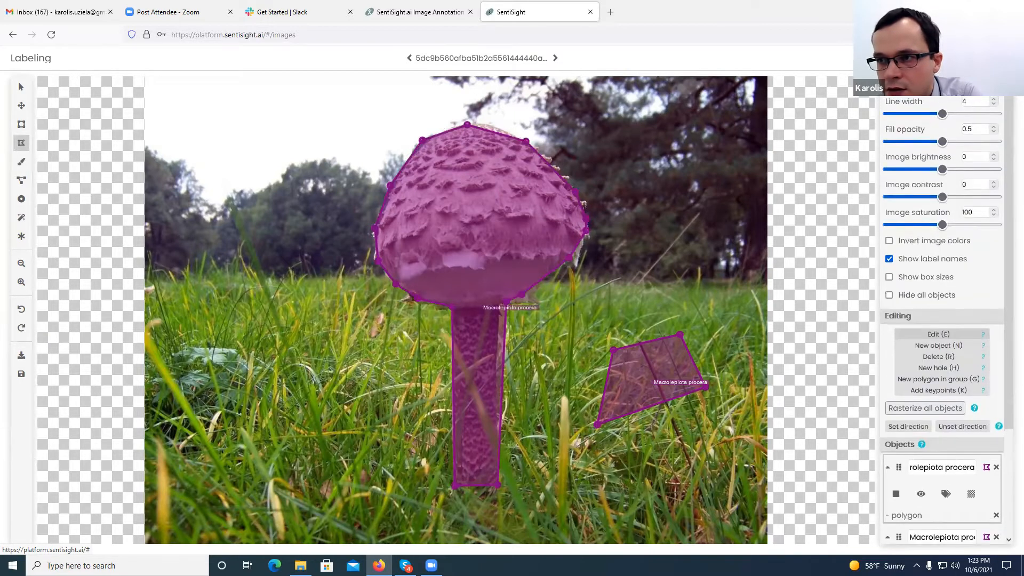
{"action": "left_click", "coordinate": [943, 58]}
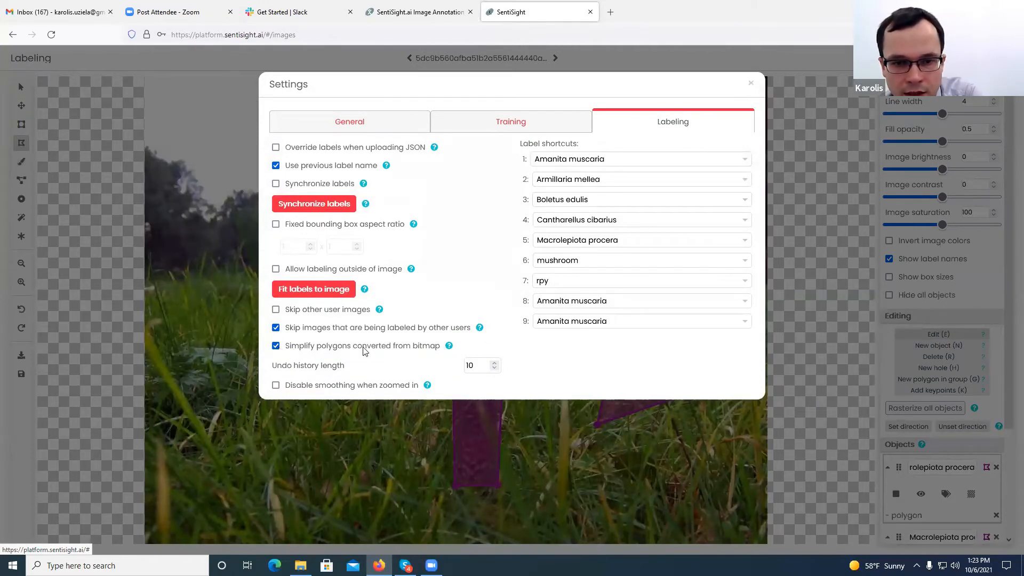
{"action": "left_click", "coordinate": [276, 346]}
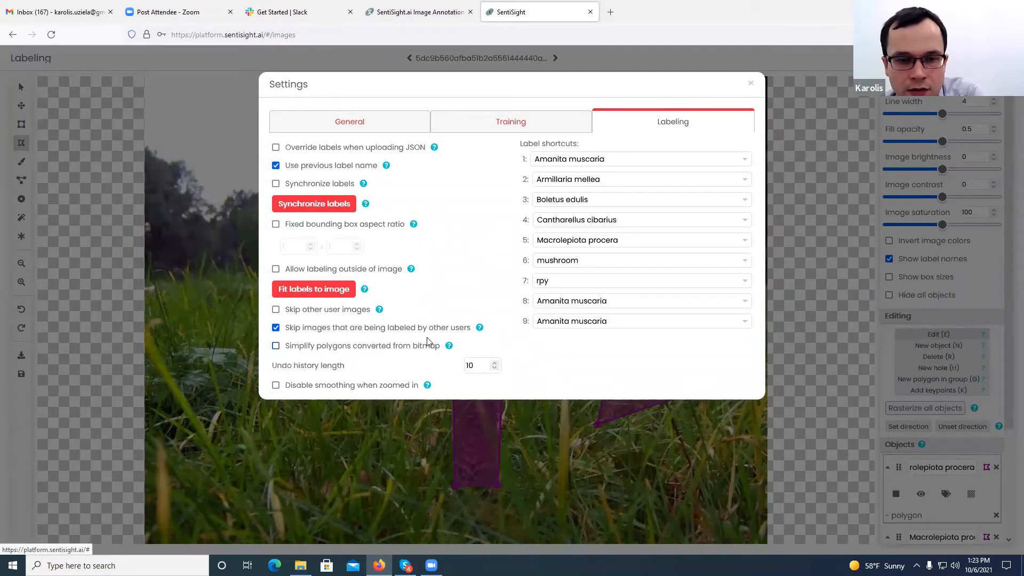
- Rasterize all objects and convert the resulting bitmaps back to polygons without simplification
{"action": "left_click", "coordinate": [750, 84]}
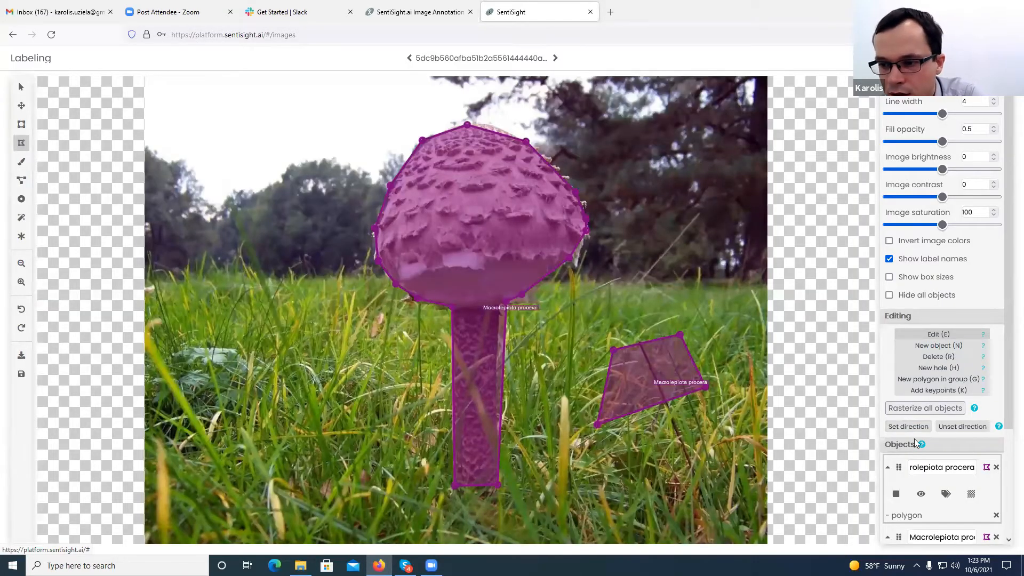
{"action": "left_click", "coordinate": [925, 409]}
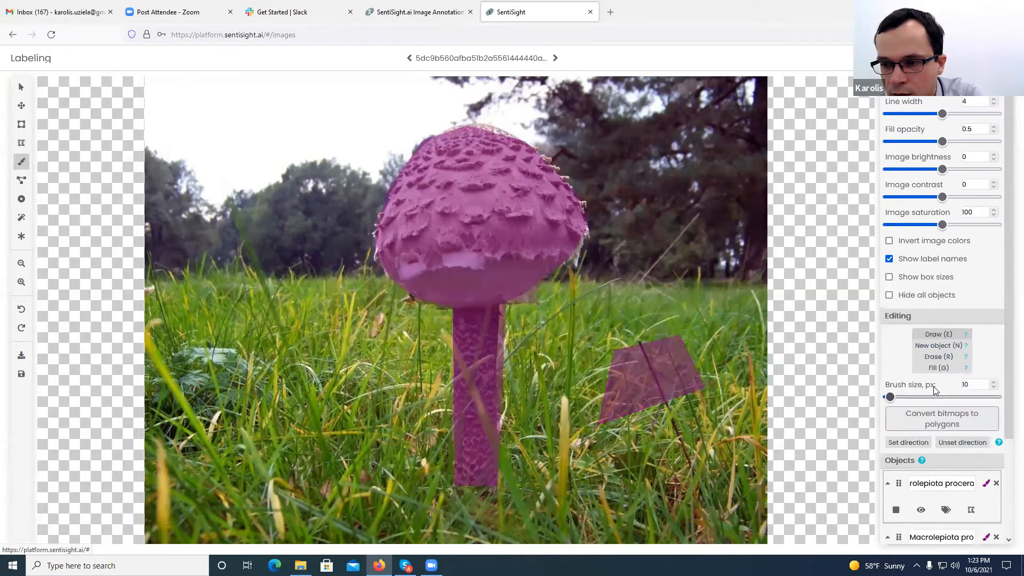
{"action": "left_click", "coordinate": [942, 420]}
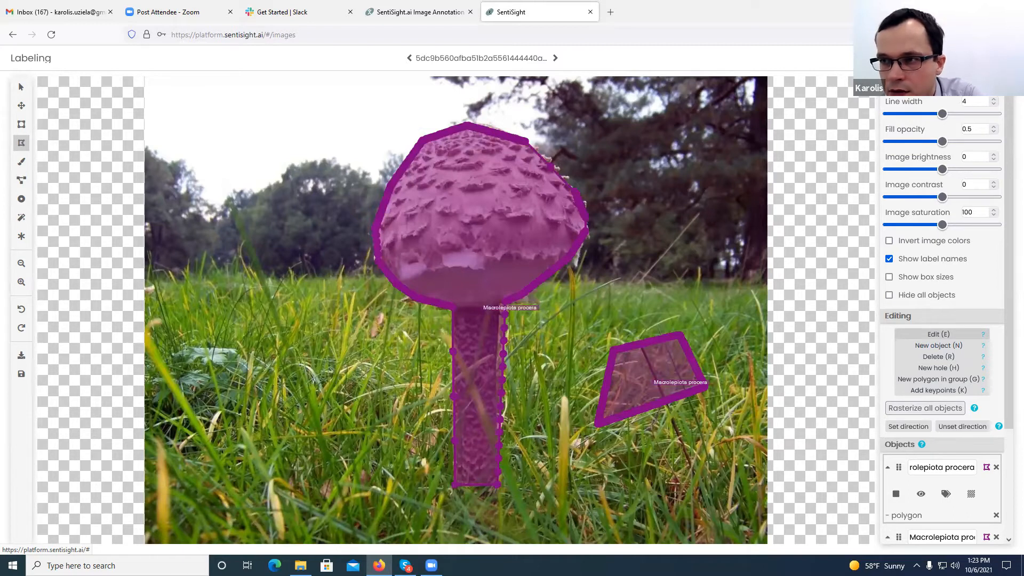
- Turn simplification of polygons converted from bitmap back on in the labeling settings
{"action": "left_click", "coordinate": [966, 59]}
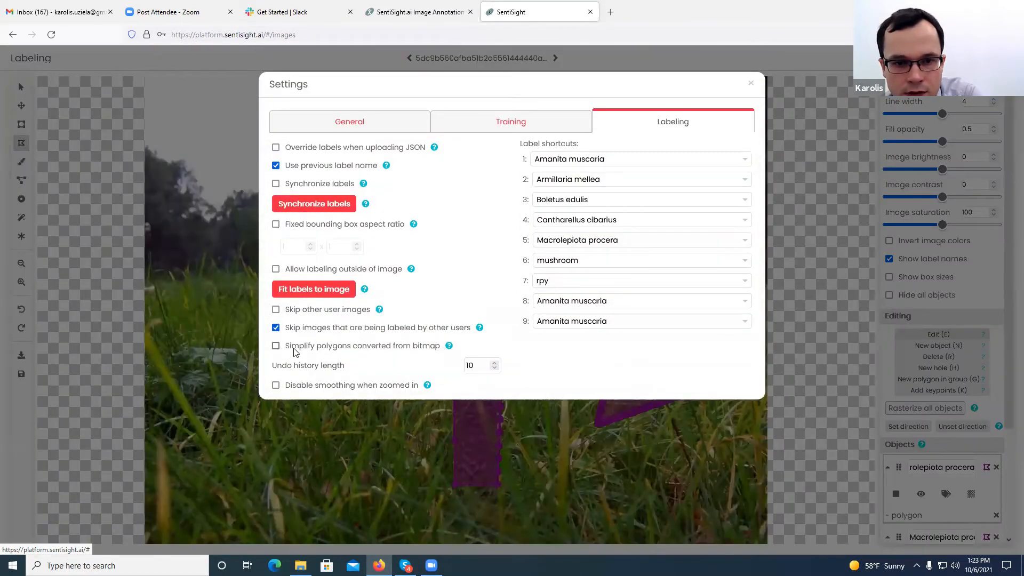
{"action": "left_click", "coordinate": [276, 346]}
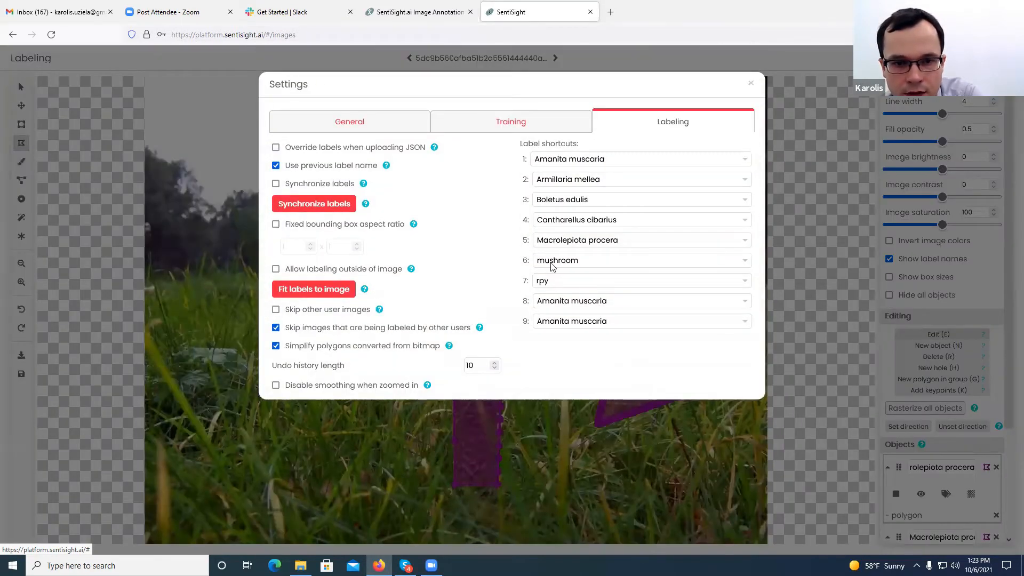
{"action": "left_click", "coordinate": [751, 83]}
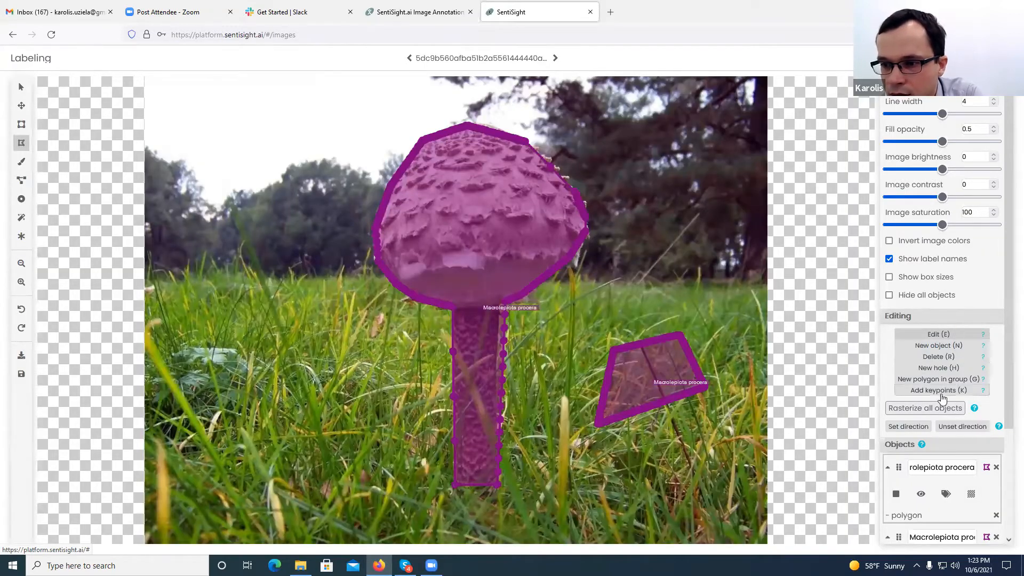
- Rasterize the mushroom and grass polygons again and convert both bitmaps to simplified polygons
{"action": "scroll", "coordinate": [942, 398], "scroll_direction": "down", "scroll_amount": 3}
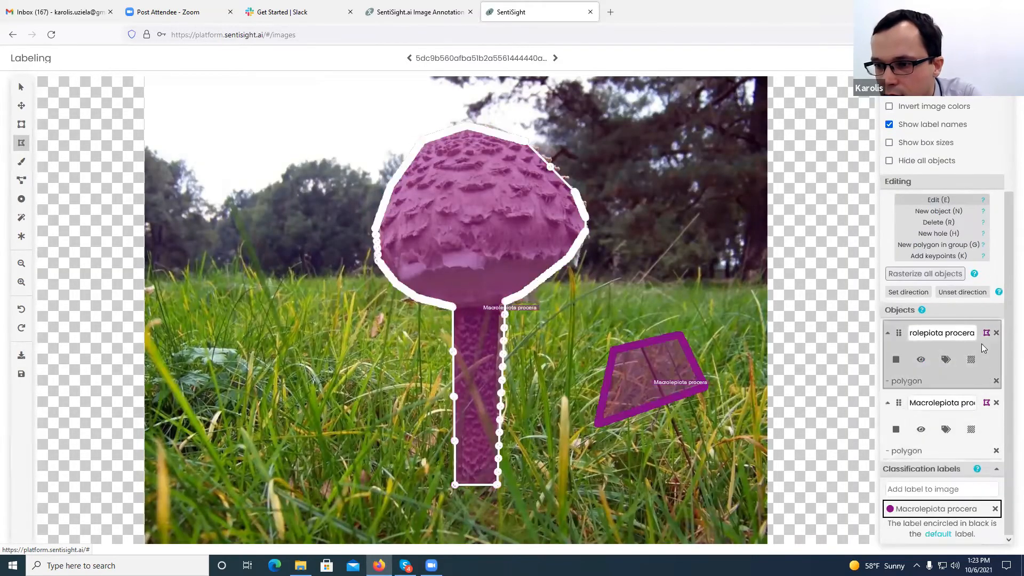
{"action": "left_click", "coordinate": [914, 278]}
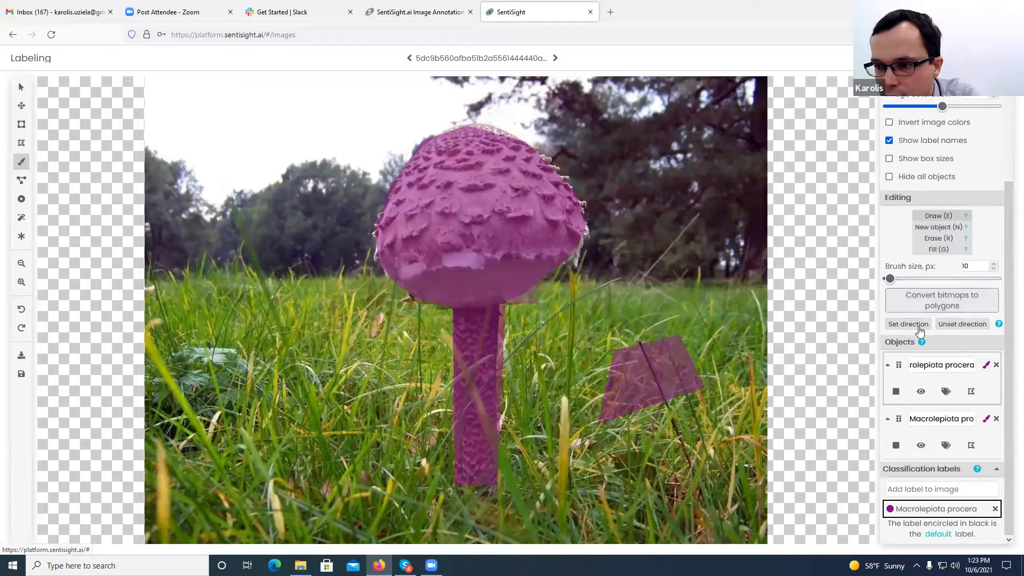
{"action": "left_click", "coordinate": [943, 300]}
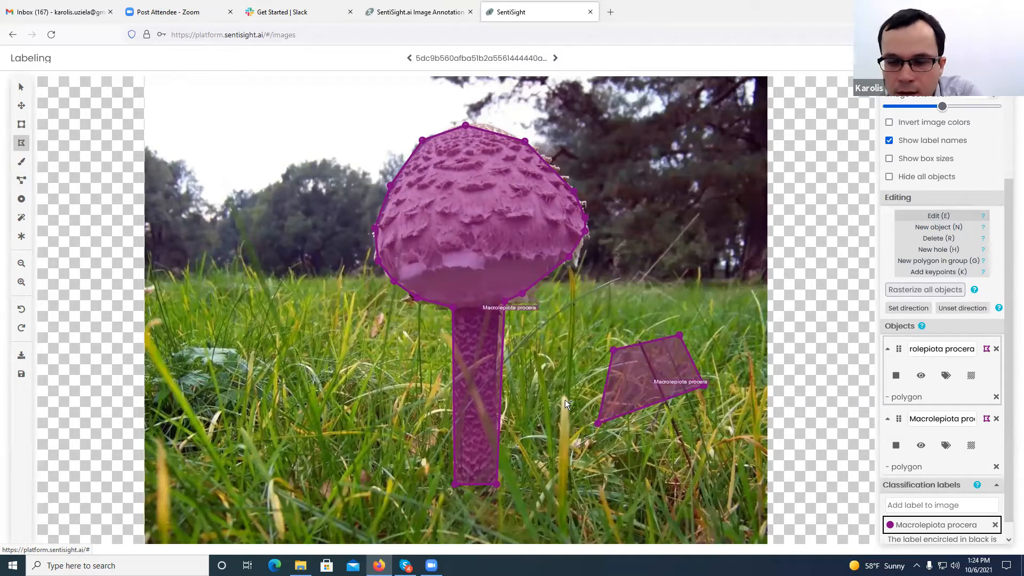
- Delete the grass polygon and the mushroom polygon from the image
{"action": "left_click", "coordinate": [638, 375]}
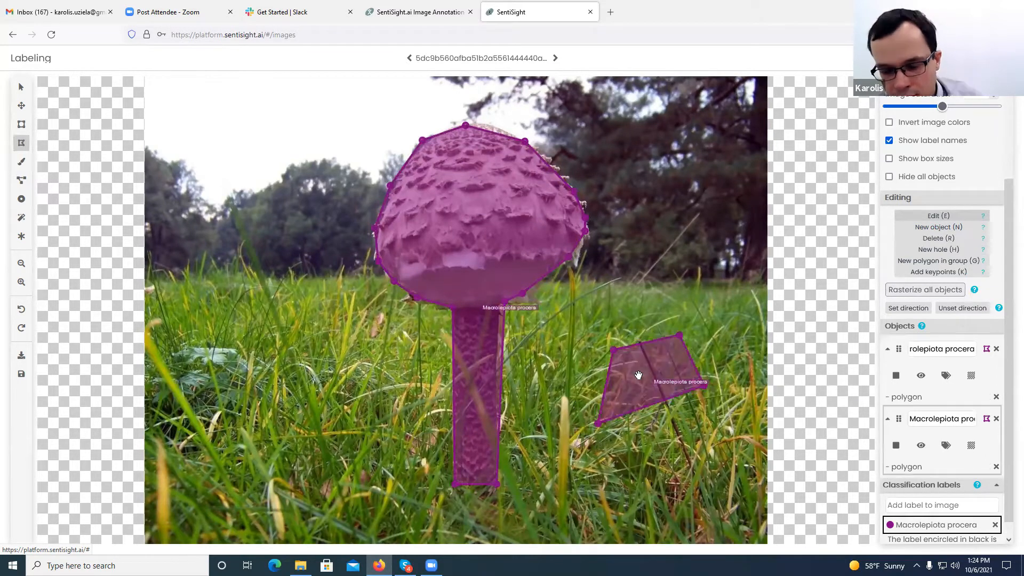
{"action": "key", "text": "Delete"}
{"action": "left_click", "coordinate": [515, 229]}
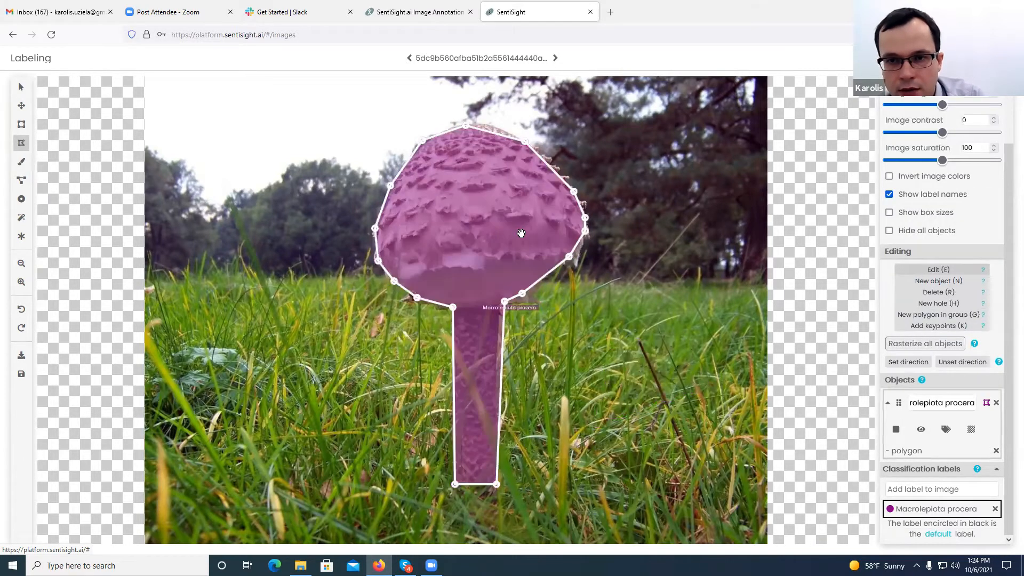
{"action": "key", "text": "Delete"}
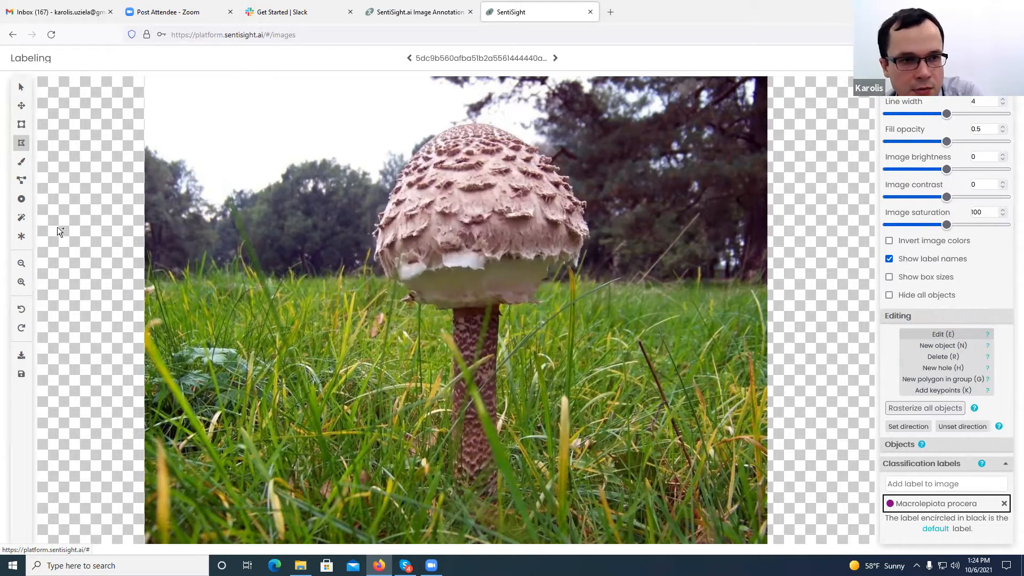
- Limit the smart labeling area to a box around the mushroom and mark its cap and stem as foreground with the 10 px brush
{"action": "left_click", "coordinate": [22, 218]}
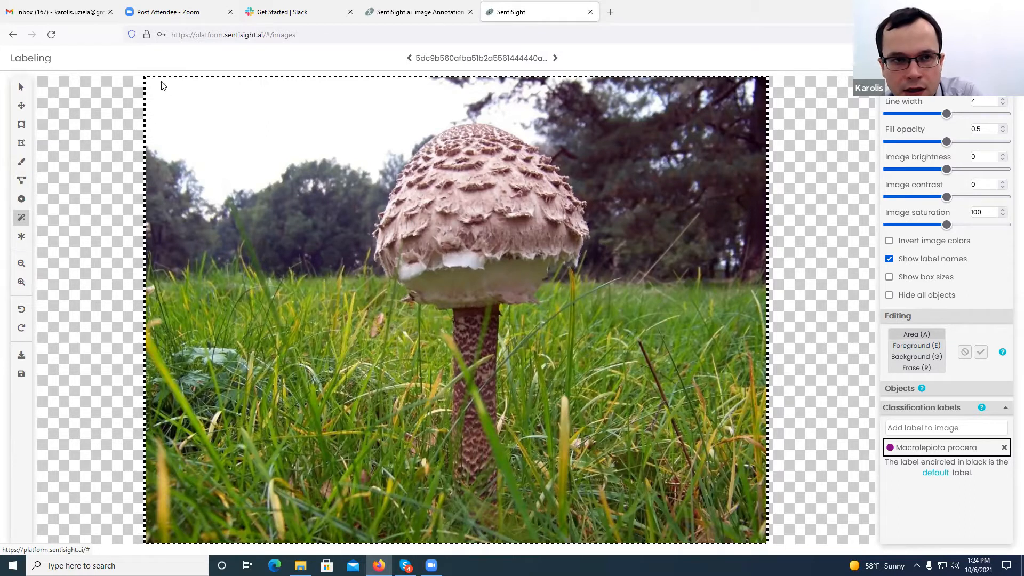
{"action": "mouse_move", "coordinate": [346, 99]}
{"action": "left_mouse_down"}
{"action": "mouse_move", "coordinate": [523, 358]}
{"action": "mouse_move", "coordinate": [617, 542]}
{"action": "mouse_move", "coordinate": [631, 541]}
{"action": "left_mouse_up"}
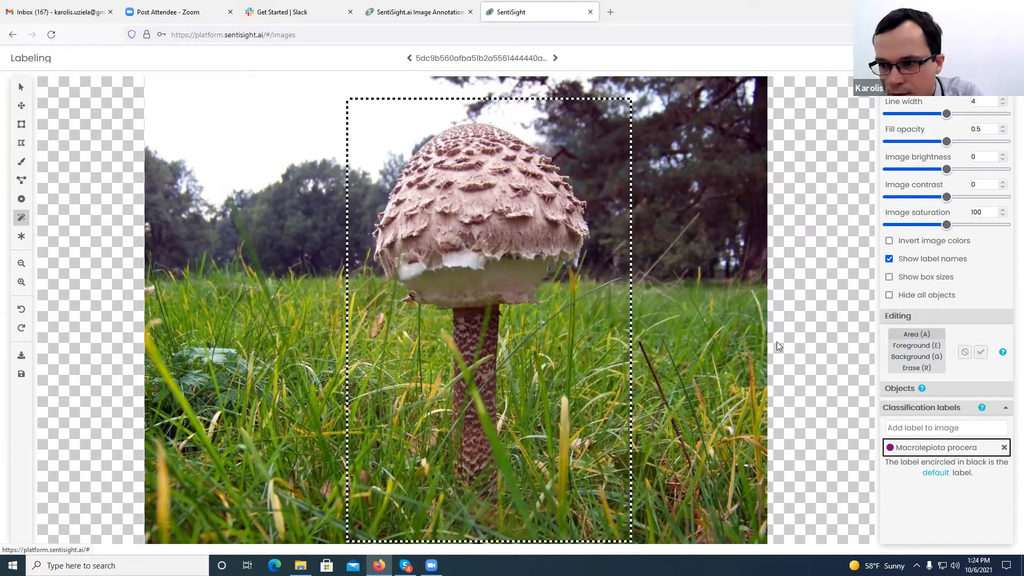
{"action": "left_click", "coordinate": [922, 349]}
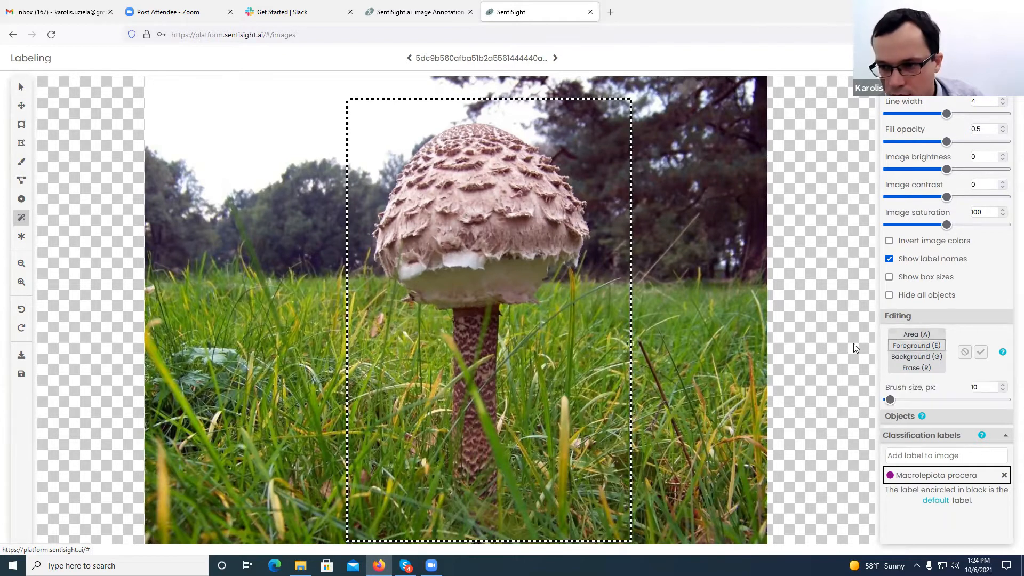
{"action": "left_click_drag", "start_coordinate": [451, 156], "coordinate": [491, 167]}
{"action": "mouse_move", "coordinate": [533, 213]}
{"action": "left_mouse_down"}
{"action": "mouse_move", "coordinate": [445, 213]}
{"action": "mouse_move", "coordinate": [466, 209]}
{"action": "mouse_move", "coordinate": [470, 407]}
{"action": "left_mouse_up"}
{"action": "left_click_drag", "start_coordinate": [471, 450], "coordinate": [485, 325]}
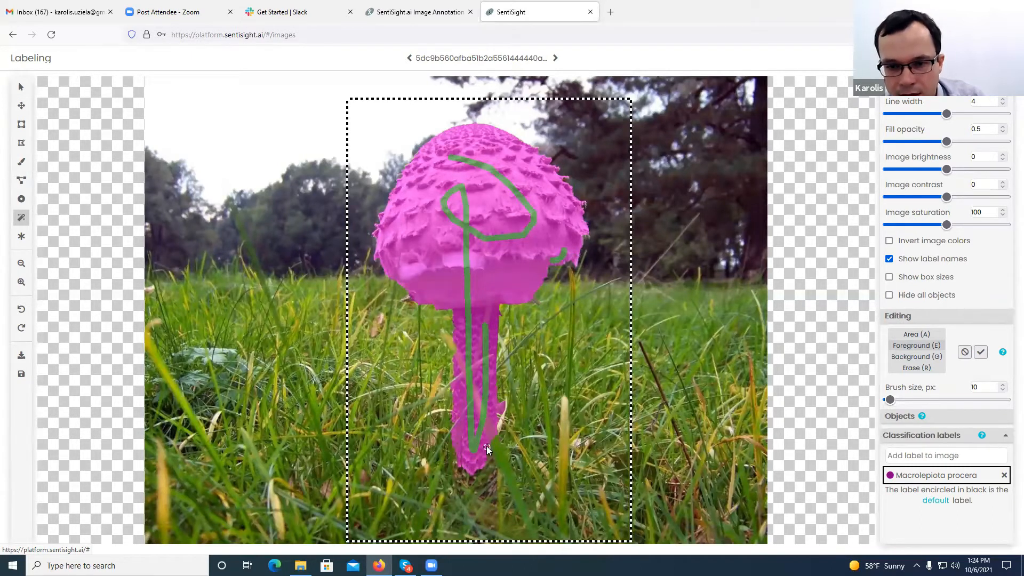
{"action": "left_click_drag", "start_coordinate": [491, 463], "coordinate": [490, 468]}
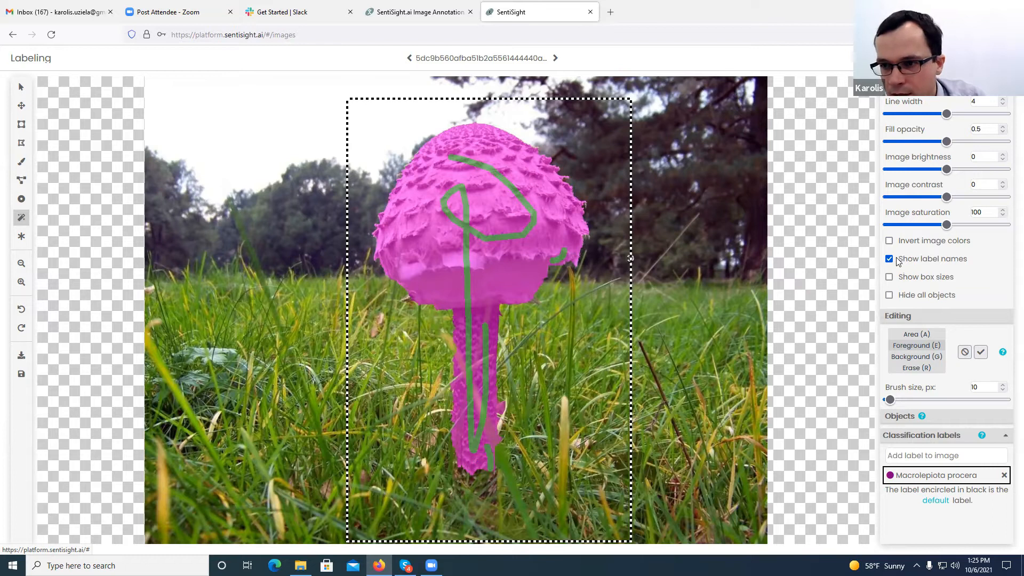
- Refine the smart selection beside the lower stem with background strokes, partly erasing them, and accept it as a bitmap
{"action": "left_click", "coordinate": [917, 356]}
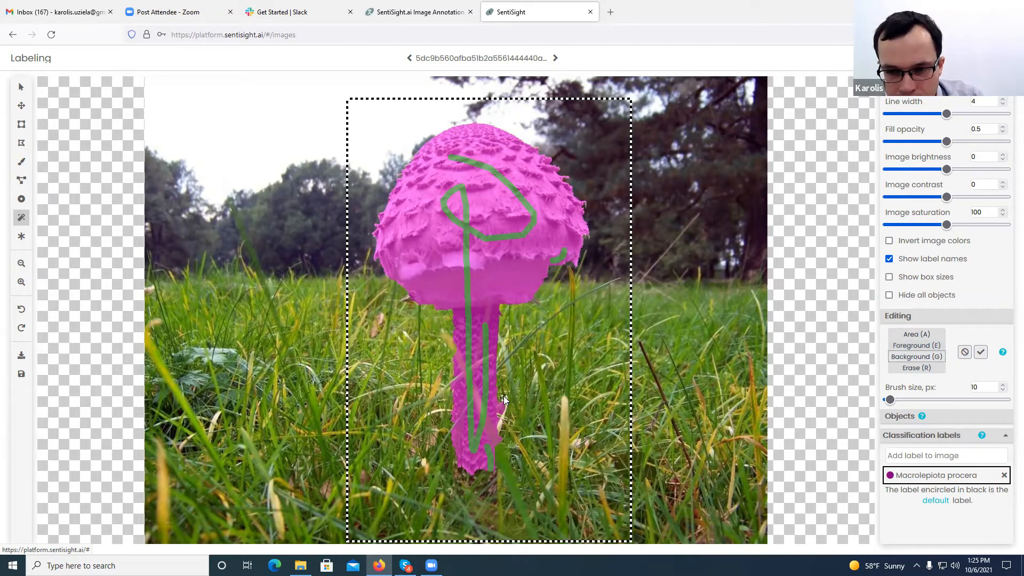
{"action": "left_click_drag", "start_coordinate": [504, 414], "coordinate": [504, 416]}
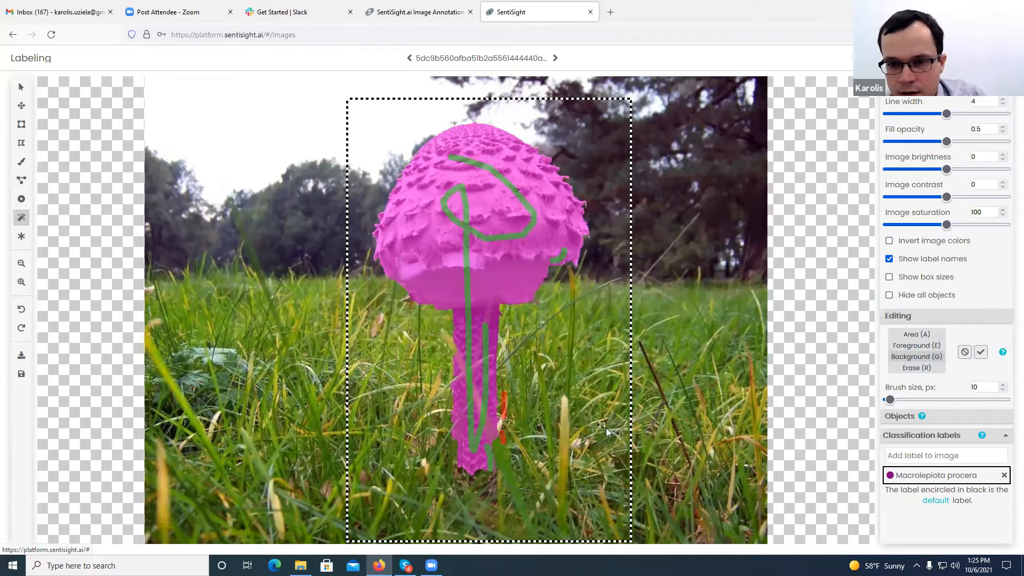
{"action": "left_click", "coordinate": [918, 370]}
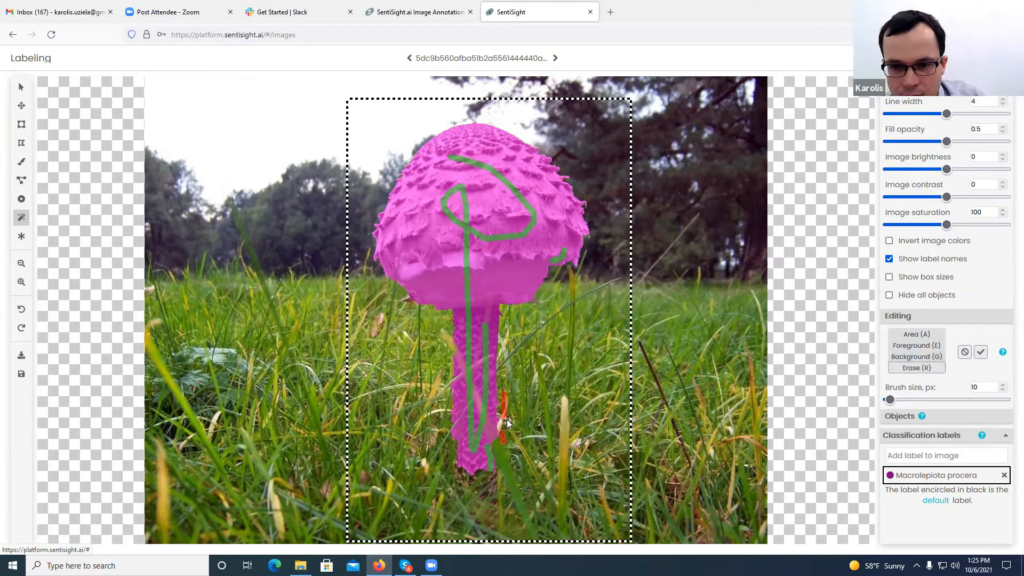
{"action": "left_click_drag", "start_coordinate": [502, 410], "coordinate": [505, 395]}
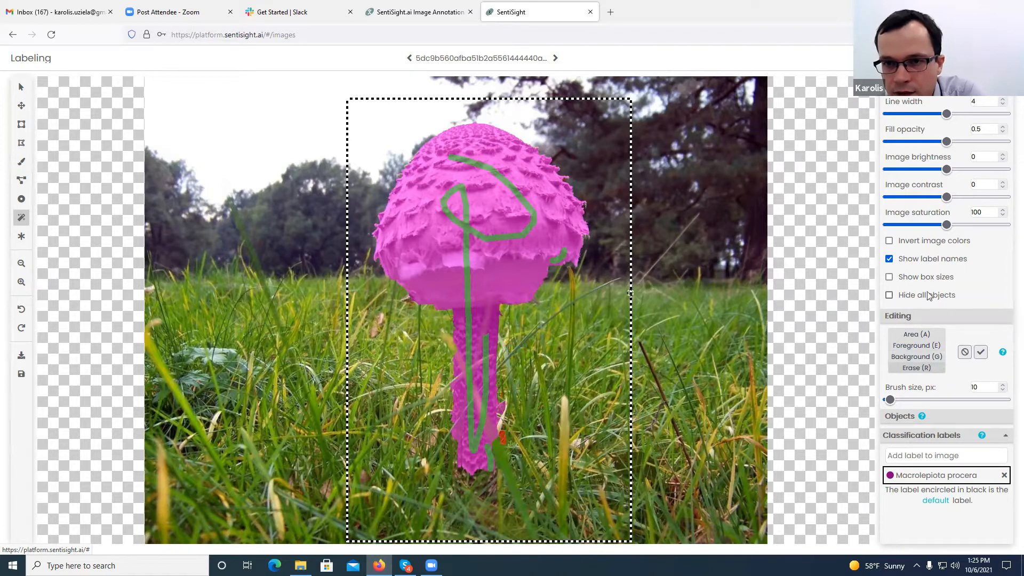
{"action": "left_click", "coordinate": [982, 353]}
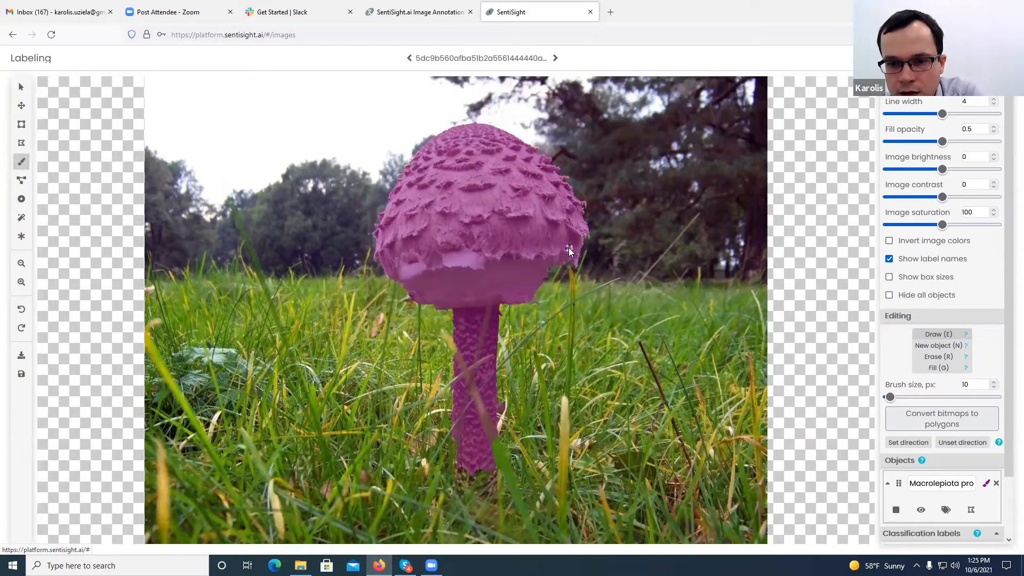
- Paint the stem's uncovered base with the 10 px brush, filling the enclosed gap, and erase the spur beside the stem's right edge
{"action": "scroll", "coordinate": [476, 486], "scroll_direction": "up", "scroll_amount": 5}
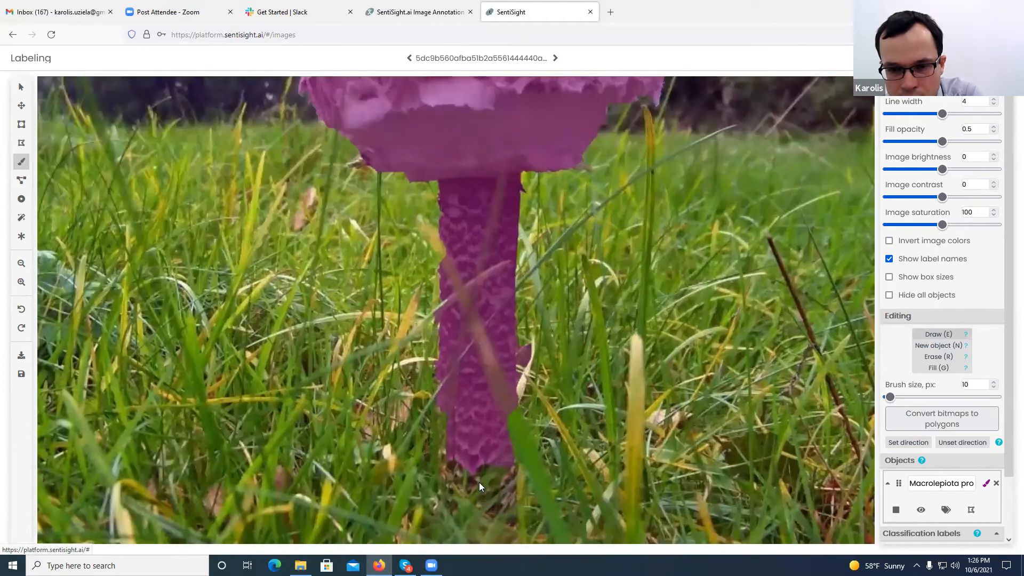
{"action": "scroll", "coordinate": [432, 427], "scroll_direction": "up", "scroll_amount": 1}
{"action": "left_click_drag", "start_coordinate": [444, 450], "coordinate": [458, 483]}
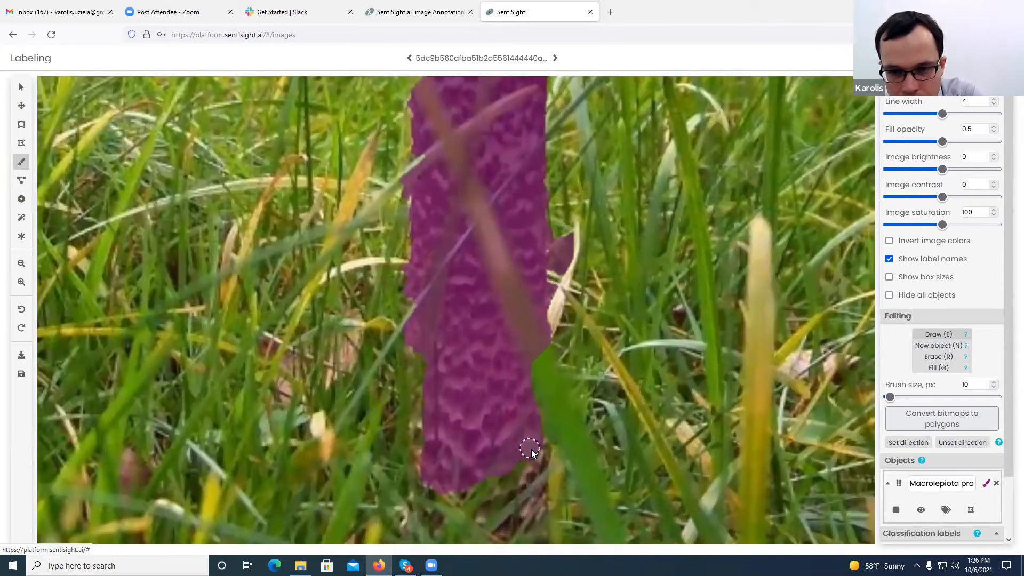
{"action": "mouse_move", "coordinate": [540, 513]}
{"action": "left_mouse_down"}
{"action": "mouse_move", "coordinate": [483, 513]}
{"action": "mouse_move", "coordinate": [447, 486]}
{"action": "mouse_move", "coordinate": [521, 469]}
{"action": "left_mouse_up"}
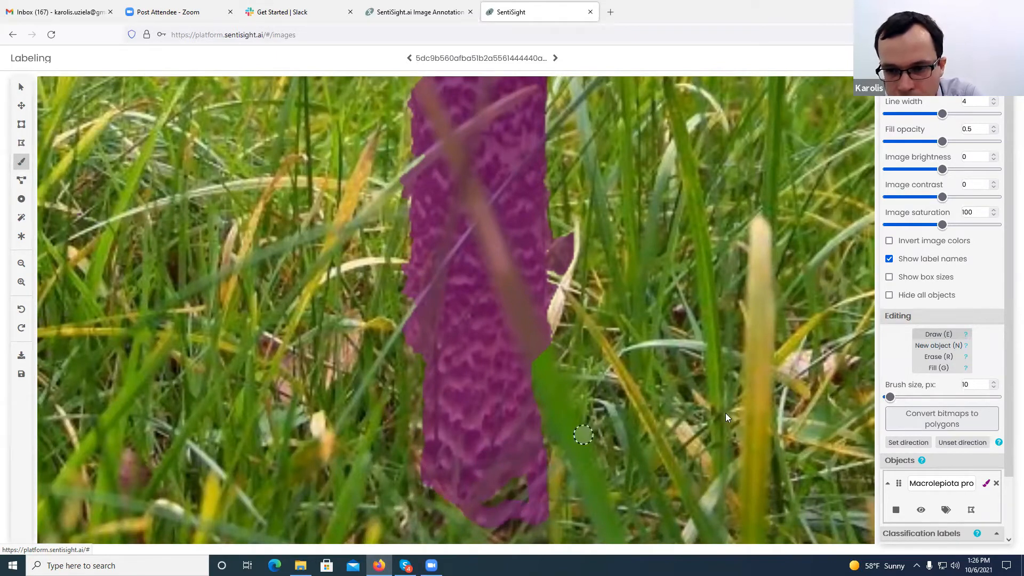
{"action": "left_click", "coordinate": [939, 369]}
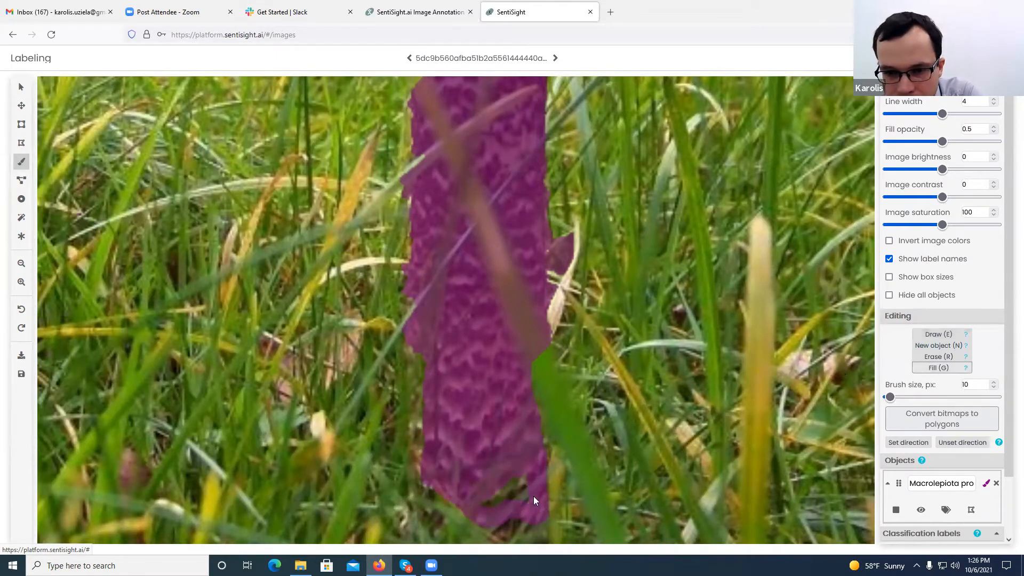
{"action": "left_click", "coordinate": [520, 490]}
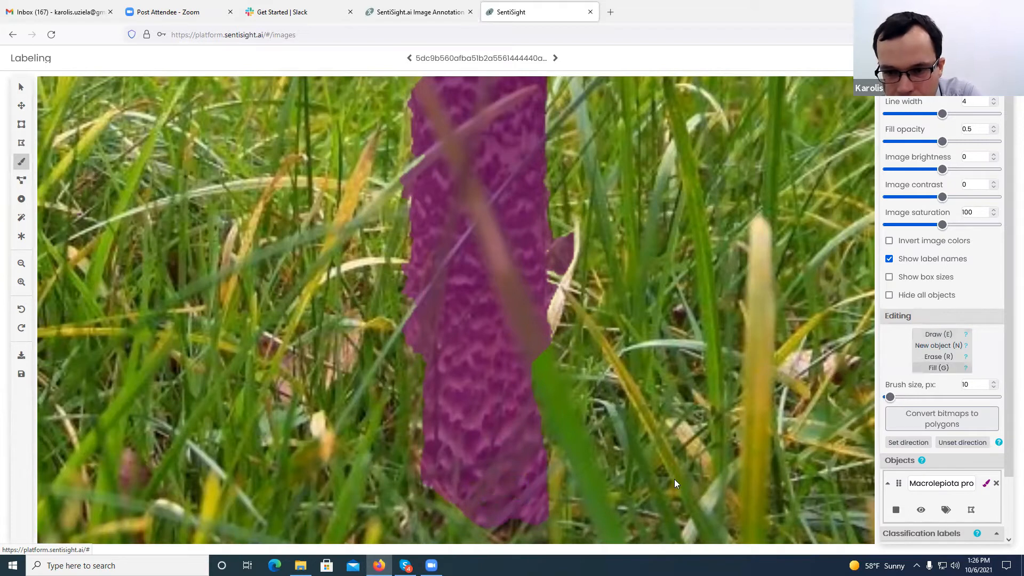
{"action": "left_click", "coordinate": [938, 336]}
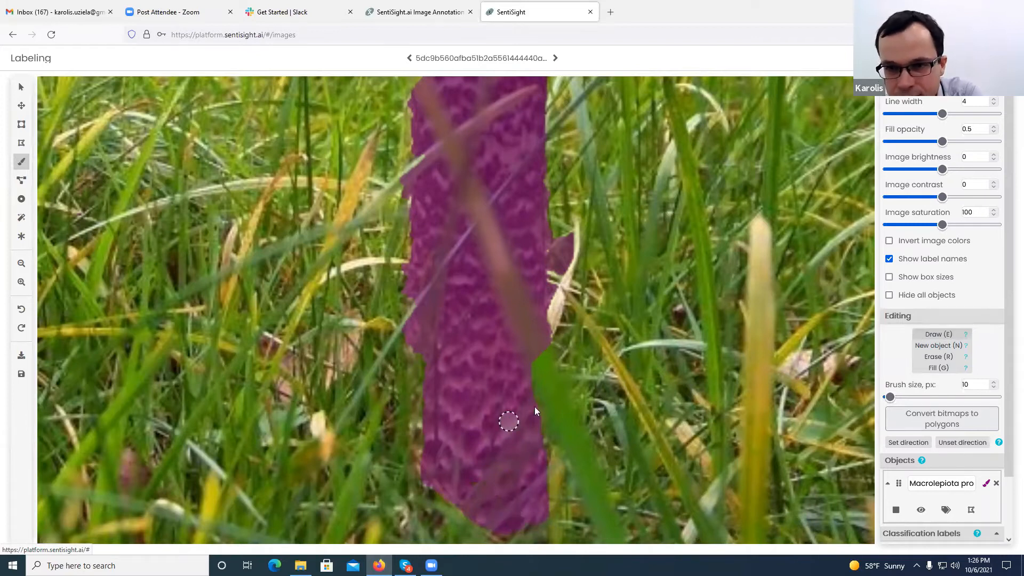
{"action": "left_click", "coordinate": [939, 356]}
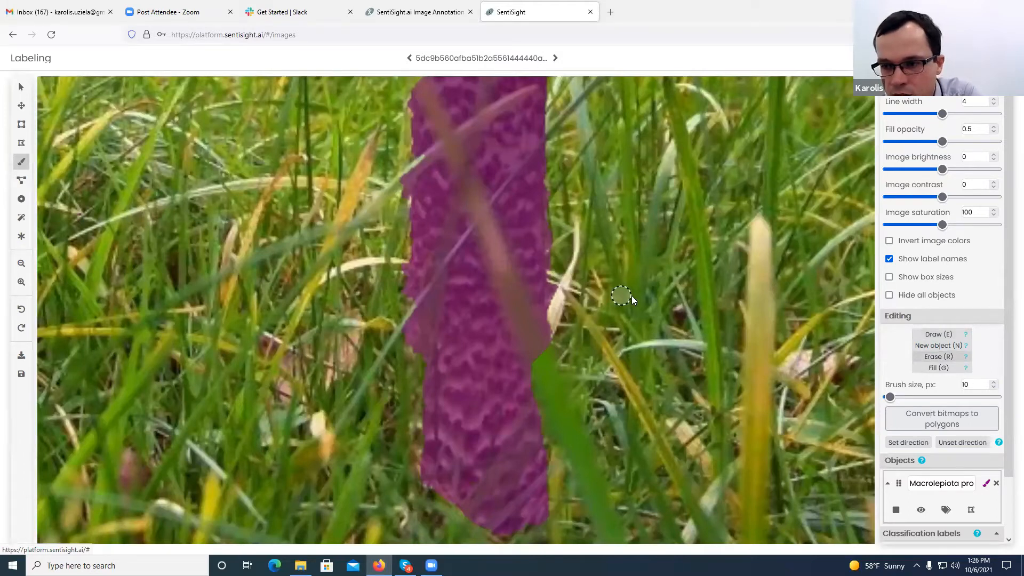
- Paint a small separate bitmap object in the grass to the right of the stem and erase its lower-right tip
{"action": "scroll", "coordinate": [903, 447], "scroll_direction": "down", "scroll_amount": 2}
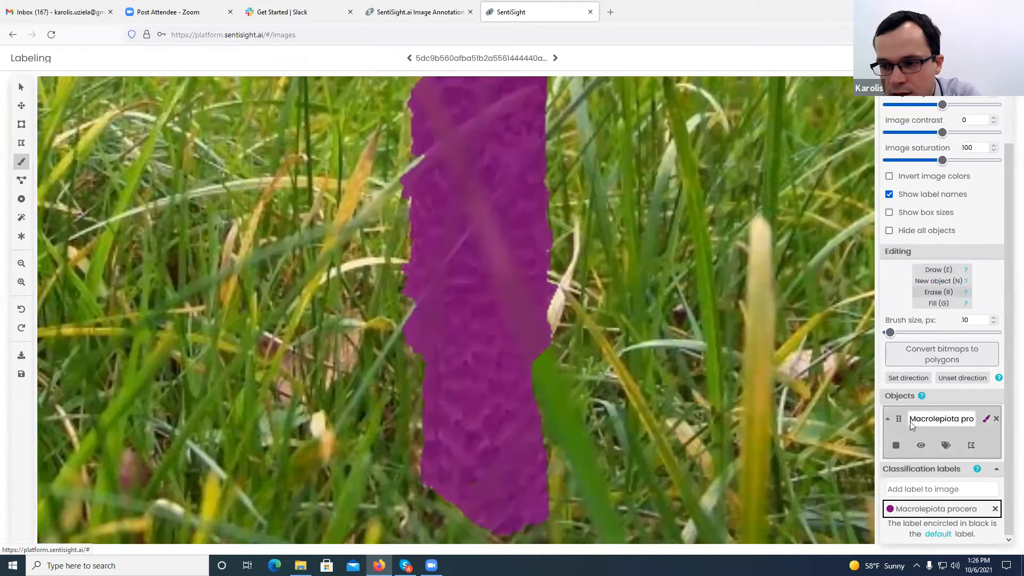
{"action": "left_click", "coordinate": [925, 284]}
{"action": "mouse_move", "coordinate": [686, 204]}
{"action": "left_mouse_down"}
{"action": "mouse_move", "coordinate": [739, 278]}
{"action": "mouse_move", "coordinate": [706, 212]}
{"action": "left_mouse_up"}
{"action": "left_click_drag", "start_coordinate": [685, 264], "coordinate": [718, 262]}
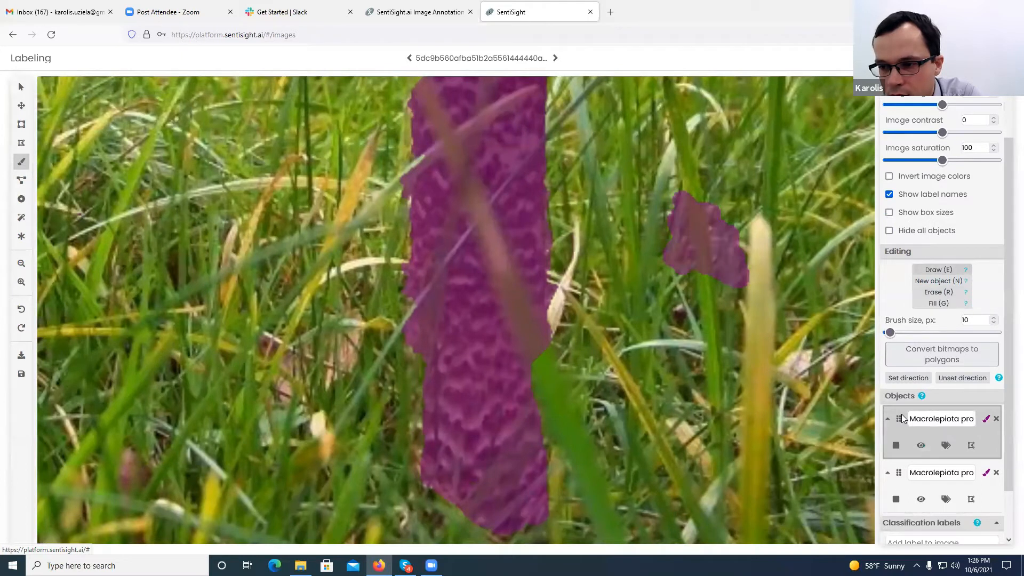
{"action": "key", "text": "r"}
{"action": "left_click_drag", "start_coordinate": [738, 289], "coordinate": [747, 271]}
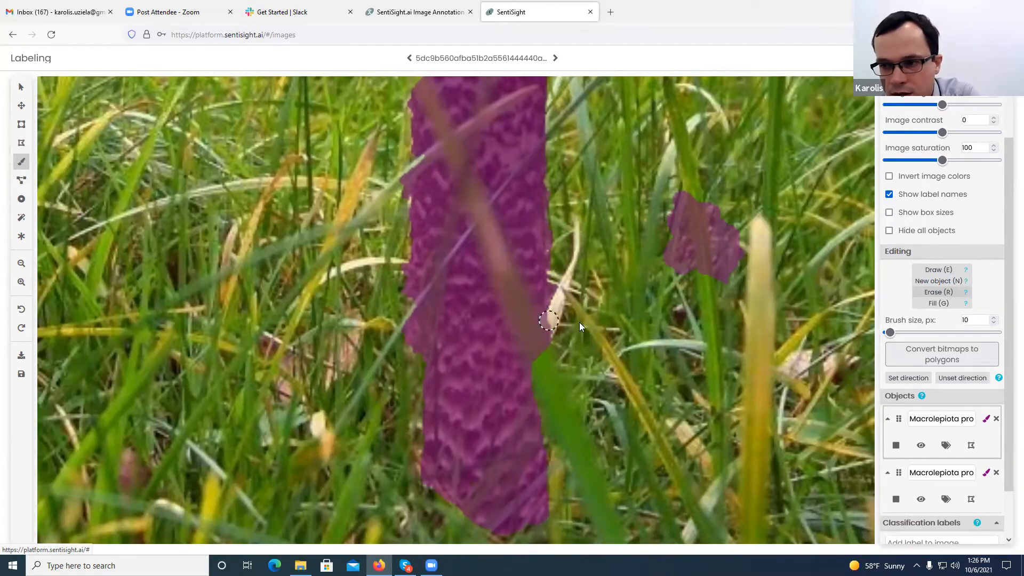
- Paint a 145 px blob of the mushroom's bitmap object over the small bitmap object and erase it with the same brush size
{"action": "left_click", "coordinate": [899, 474]}
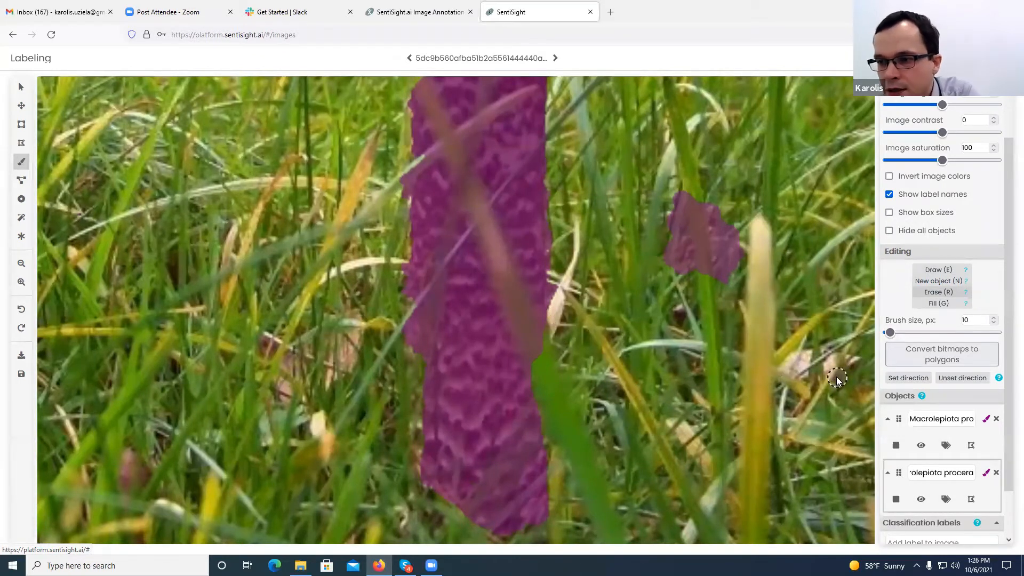
{"action": "left_click_drag", "start_coordinate": [890, 332], "coordinate": [919, 332]}
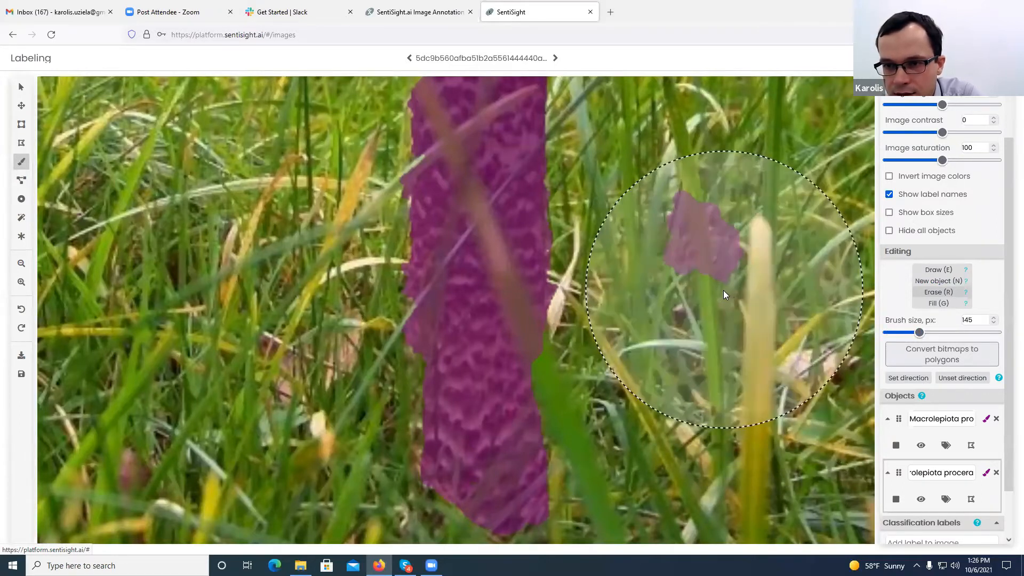
{"action": "left_click", "coordinate": [923, 269]}
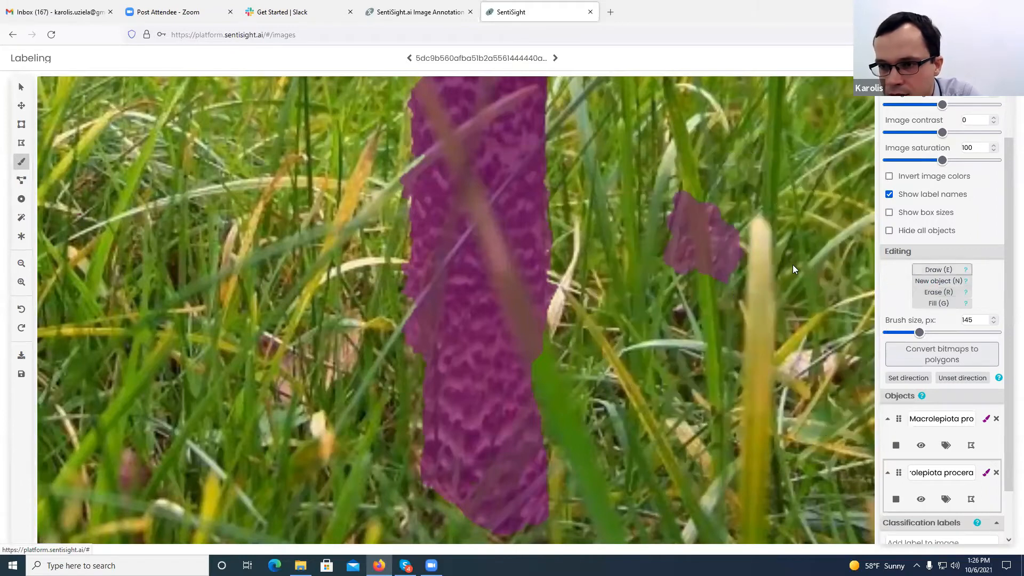
{"action": "left_click", "coordinate": [726, 252]}
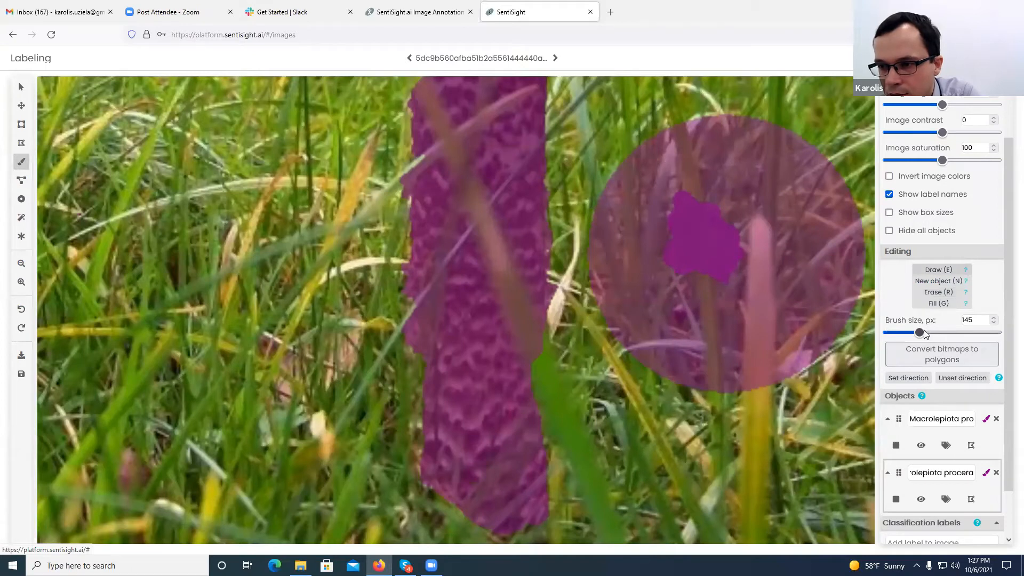
{"action": "left_click", "coordinate": [939, 291]}
{"action": "mouse_move", "coordinate": [731, 316]}
{"action": "left_mouse_down"}
{"action": "mouse_move", "coordinate": [712, 241]}
{"action": "mouse_move", "coordinate": [731, 205]}
{"action": "mouse_move", "coordinate": [750, 238]}
{"action": "mouse_move", "coordinate": [730, 267]}
{"action": "left_mouse_up"}
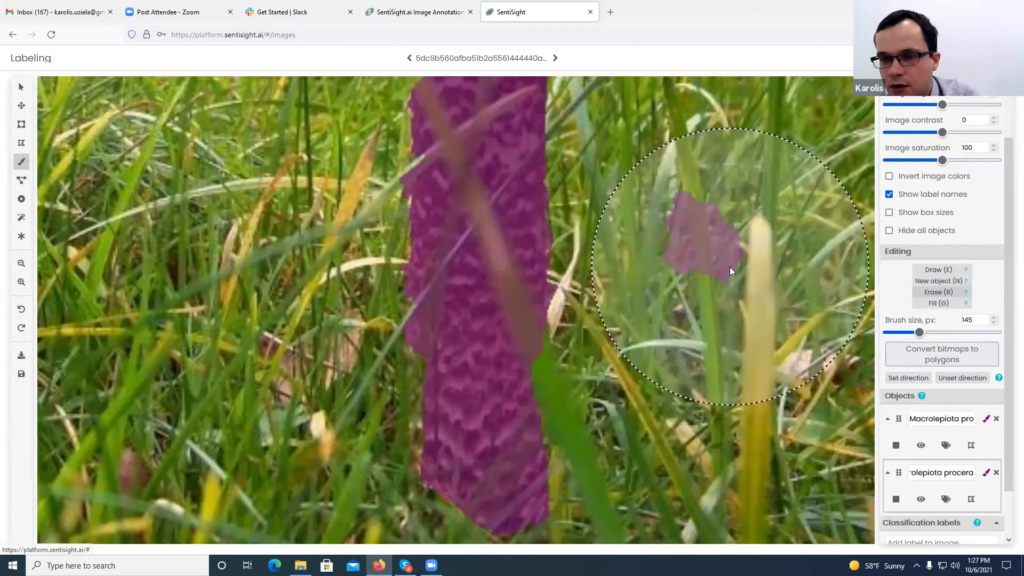
{"action": "left_click", "coordinate": [938, 269]}
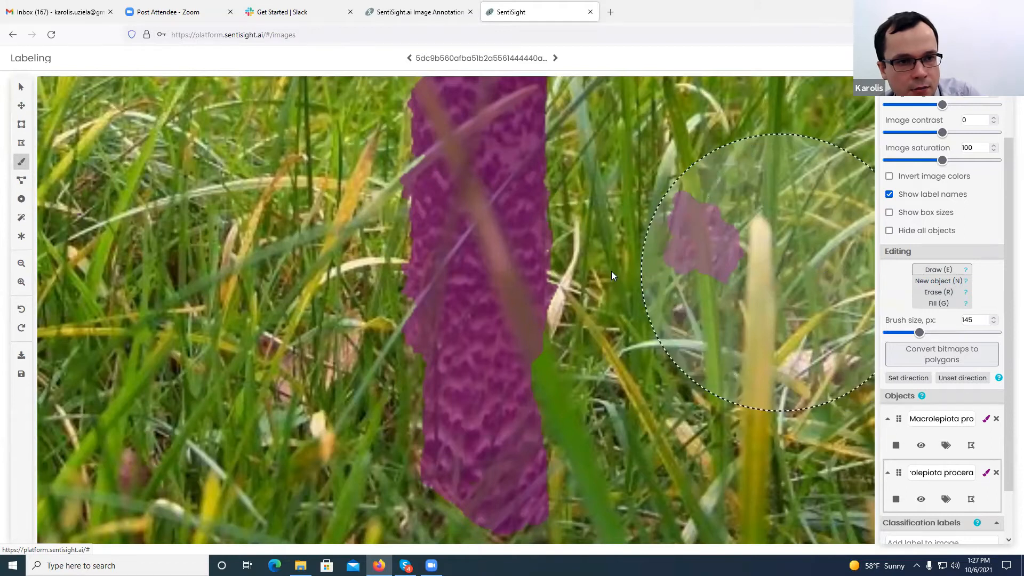
- Draw an open five-point polyline in the grass to the left of the mushroom
{"action": "left_click", "coordinate": [20, 181]}
{"action": "scroll", "coordinate": [267, 209], "scroll_direction": "down", "scroll_amount": 1}
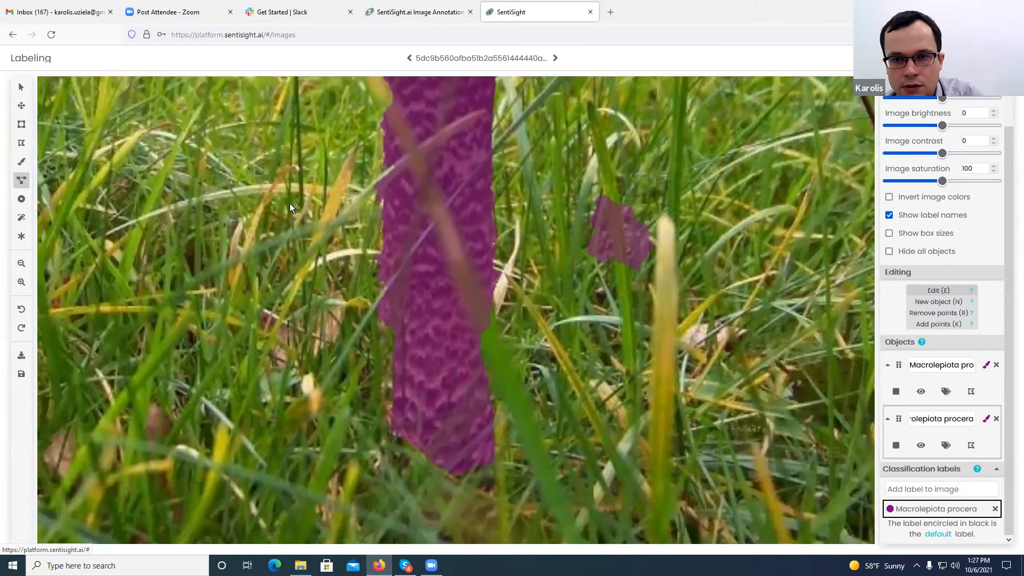
{"action": "scroll", "coordinate": [290, 203], "scroll_direction": "down", "scroll_amount": 2}
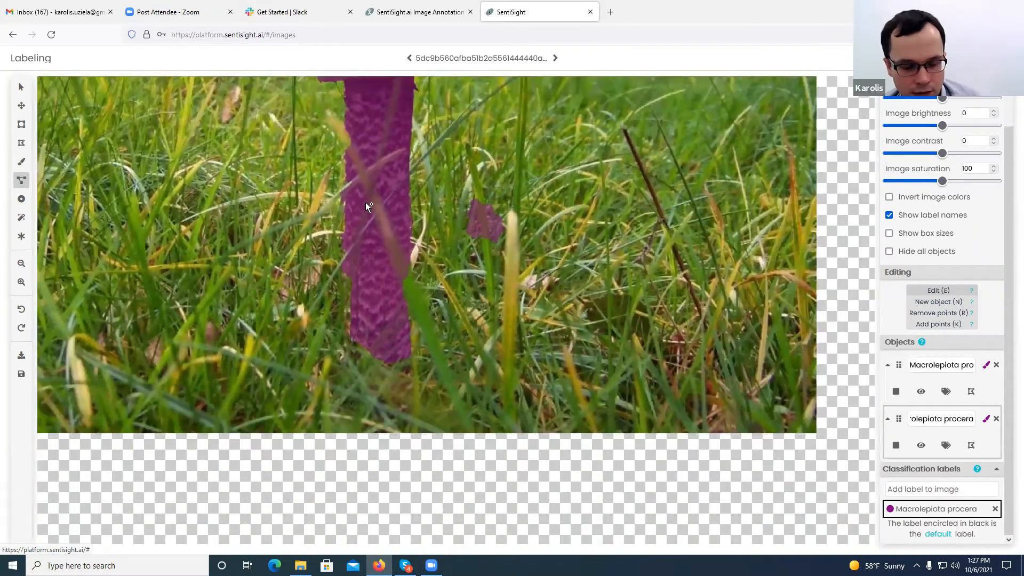
{"action": "left_click_drag", "start_coordinate": [373, 177], "coordinate": [472, 318]}
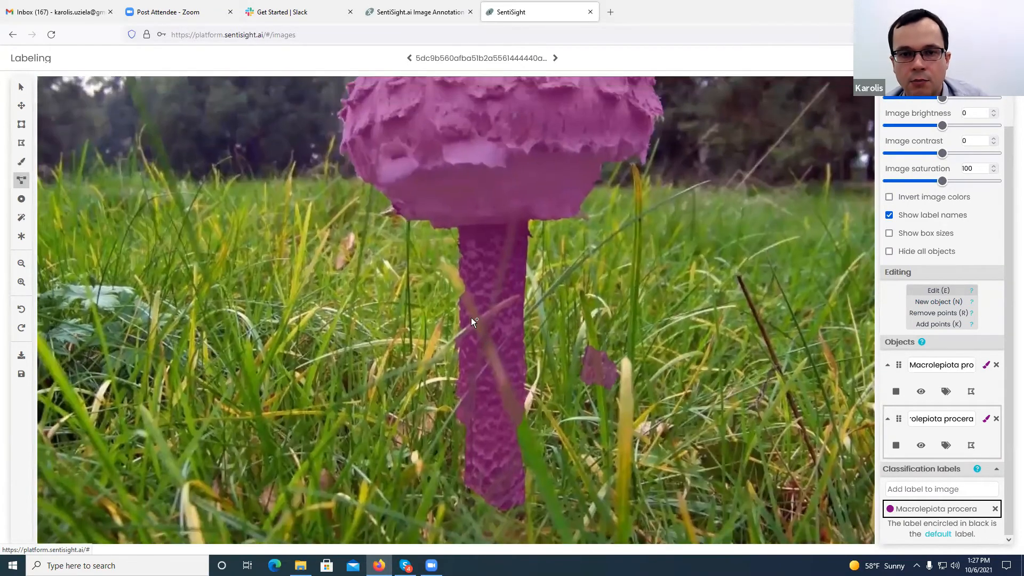
{"action": "left_click", "coordinate": [267, 188]}
{"action": "left_click", "coordinate": [318, 272]}
{"action": "left_click", "coordinate": [238, 339]}
{"action": "left_click", "coordinate": [144, 195]}
{"action": "left_click", "coordinate": [181, 124]}
{"action": "left_click", "coordinate": [201, 125]}
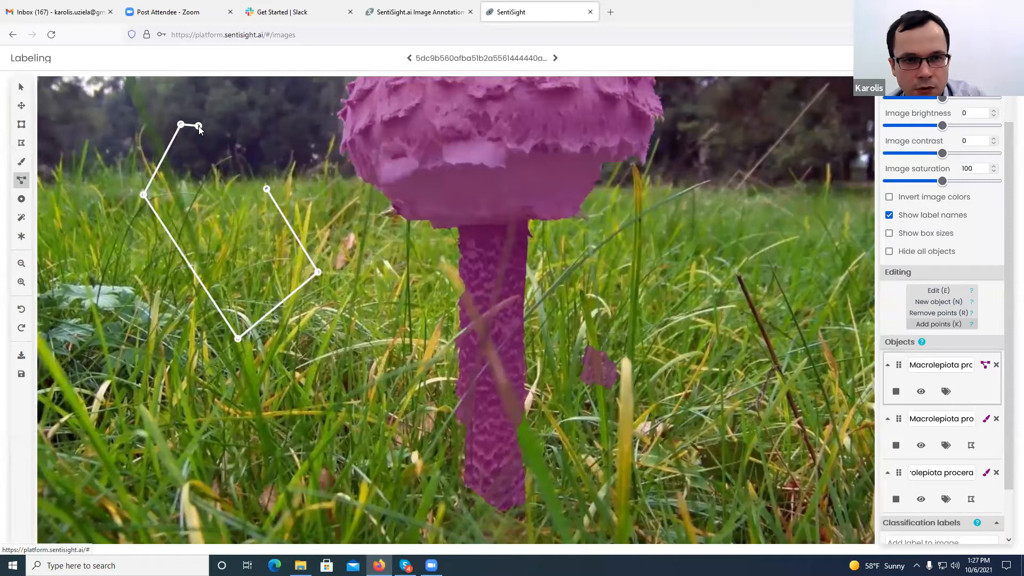
{"action": "mouse_move", "coordinate": [199, 125]}
{"action": "left_mouse_down"}
{"action": "mouse_move", "coordinate": [218, 154]}
{"action": "mouse_move", "coordinate": [208, 140]}
{"action": "left_mouse_up"}
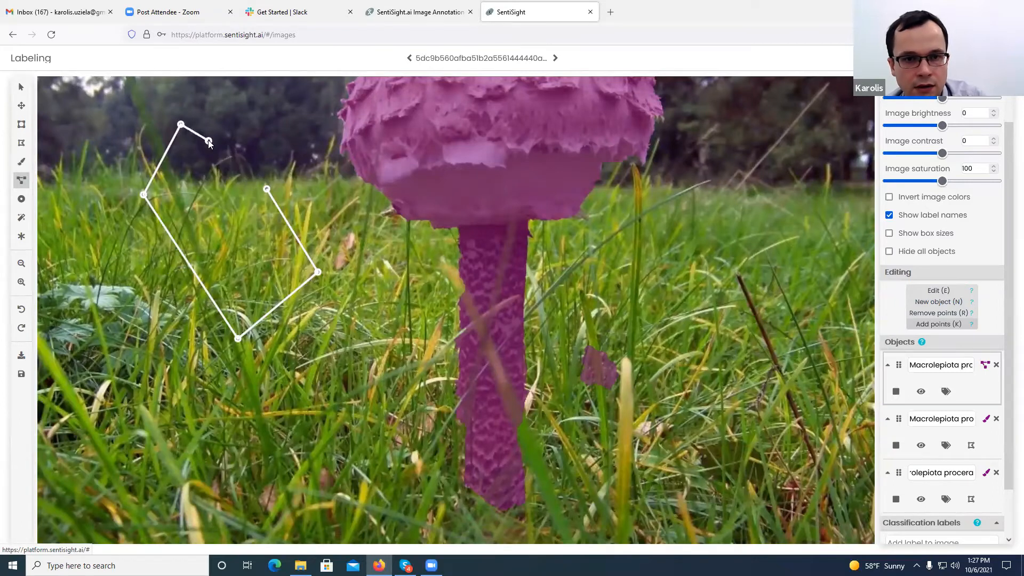
{"action": "right_click", "coordinate": [208, 141]}
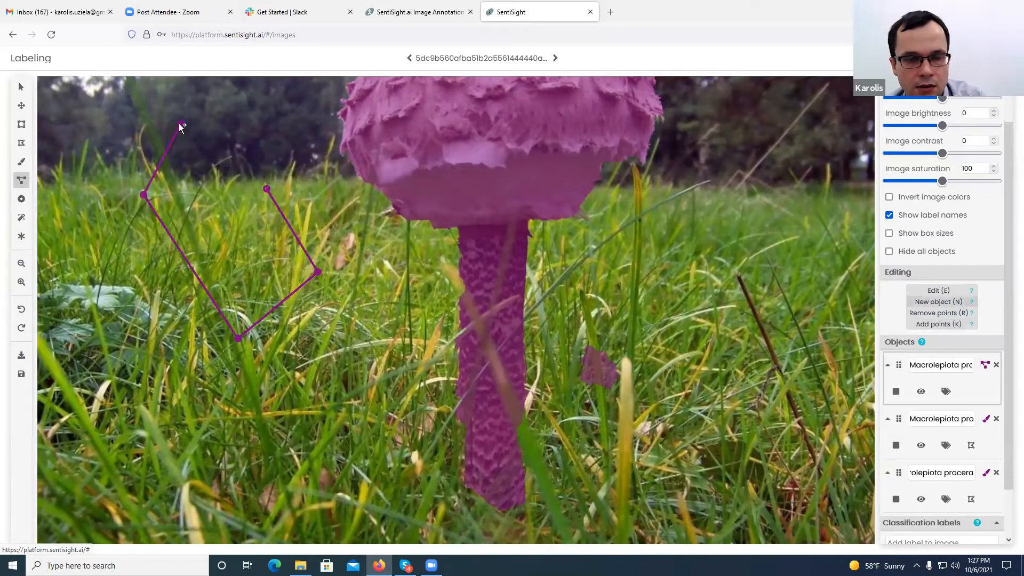
- Draw a second, four-point polyline object to the left of the first one
{"action": "left_click_drag", "start_coordinate": [181, 125], "coordinate": [118, 118]}
{"action": "left_click", "coordinate": [94, 244]}
{"action": "right_click", "coordinate": [108, 242]}
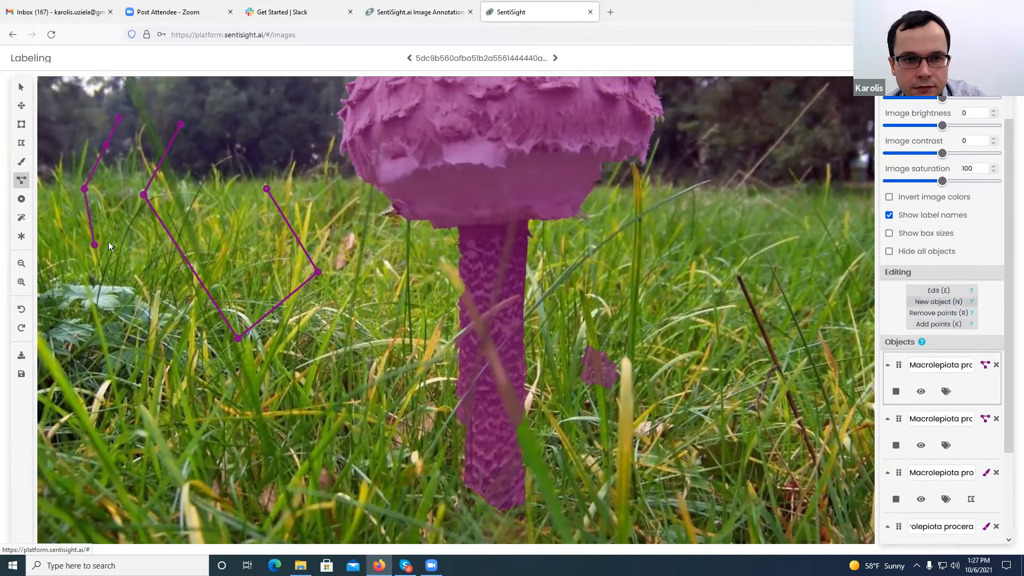
- Place four separate Macrolepiota procera points in the grass around the lower part of the five-point polyline
{"action": "left_click", "coordinate": [23, 199]}
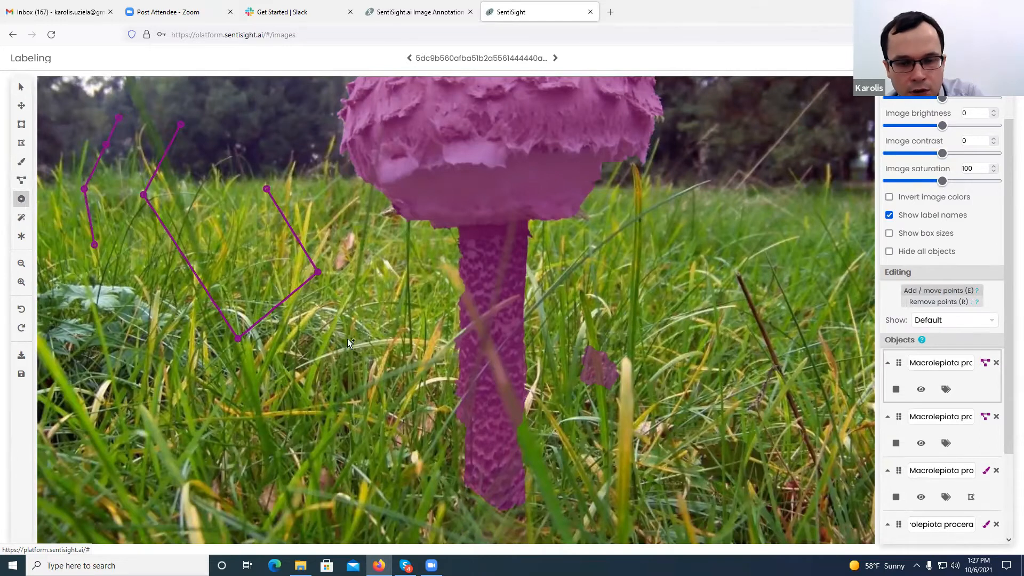
{"action": "left_click", "coordinate": [379, 279]}
{"action": "left_click", "coordinate": [359, 330]}
{"action": "left_click", "coordinate": [215, 374]}
{"action": "left_click", "coordinate": [146, 318]}
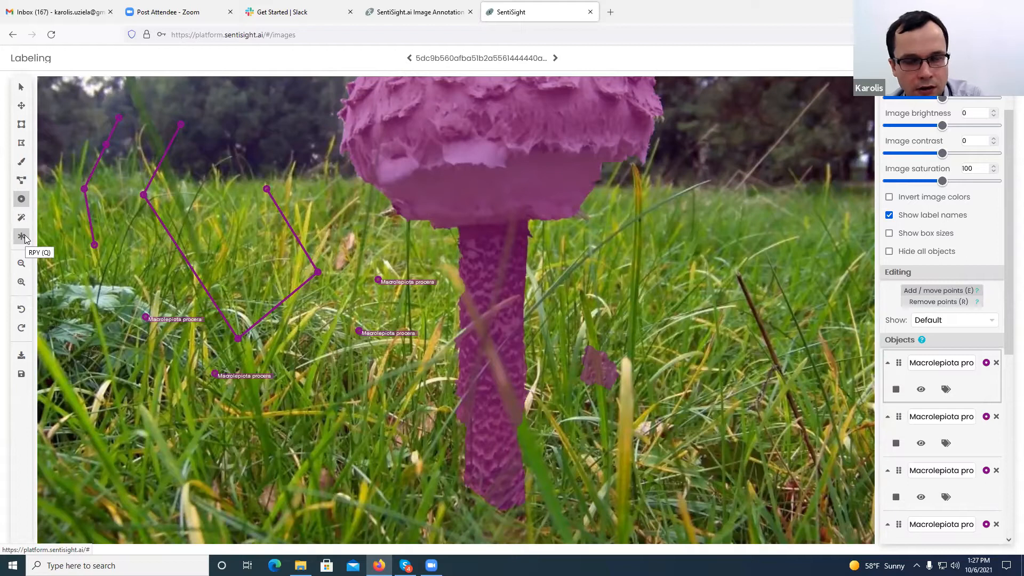
- Go to the next image and delete its Macrolepiota procera bounding box together with its keypoints
{"action": "key", "text": "Right"}
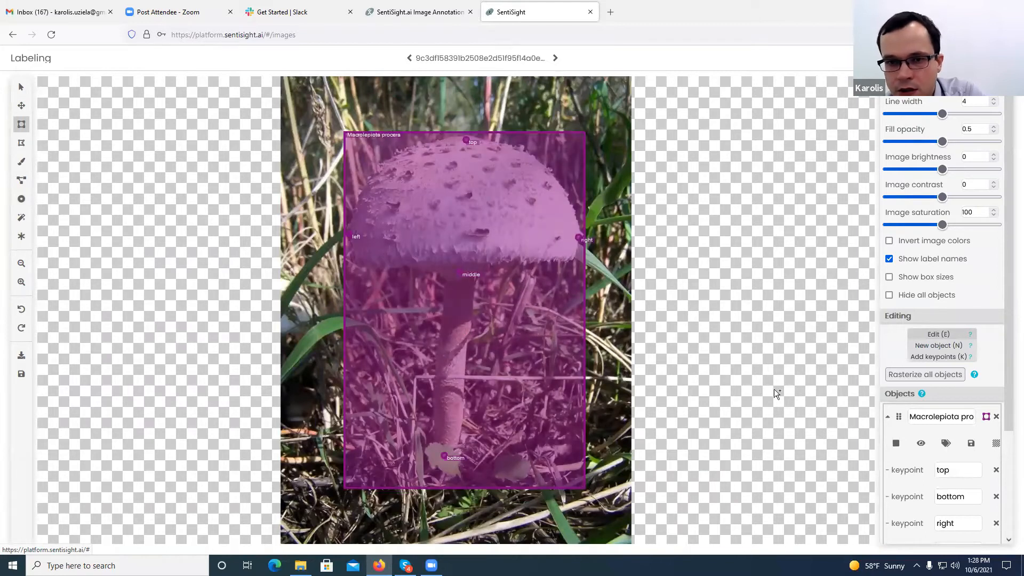
{"action": "scroll", "coordinate": [986, 436], "scroll_direction": "down", "scroll_amount": 3}
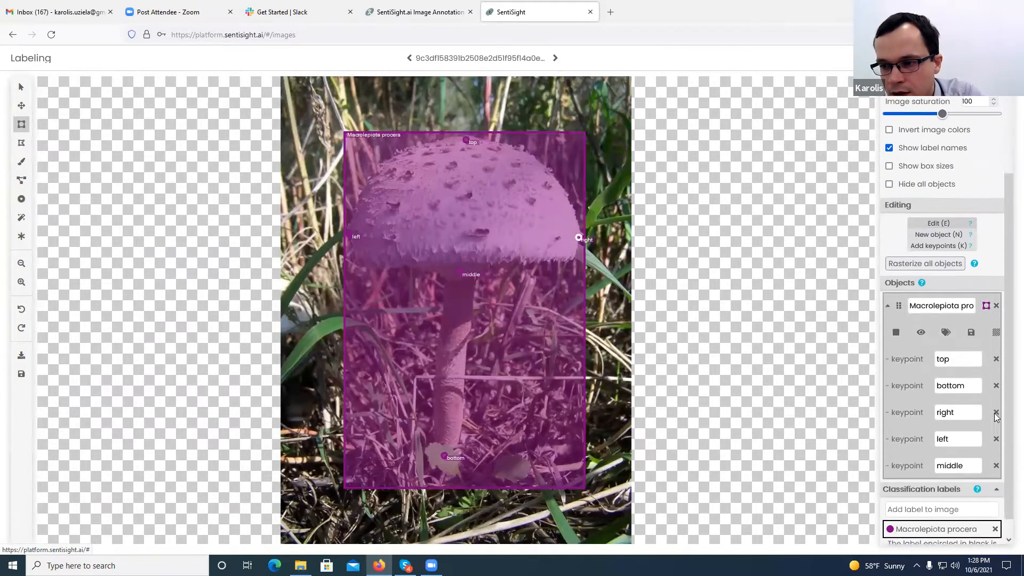
{"action": "left_click", "coordinate": [996, 288]}
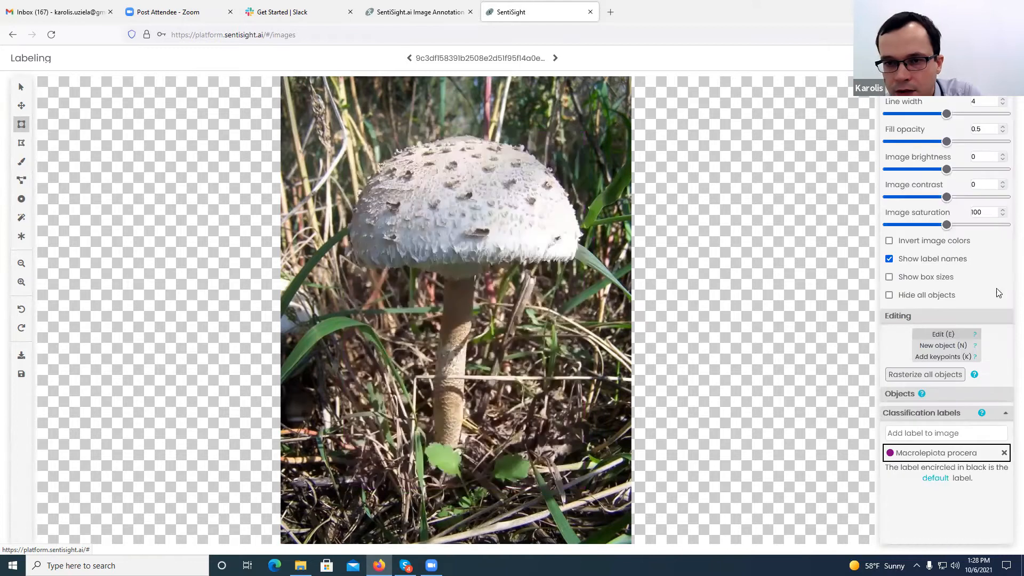
- Add a roll-pitch-yaw object, move its axis intersection to the stem's top beneath the cap, and show the help illustration for the angles
{"action": "left_click", "coordinate": [22, 237]}
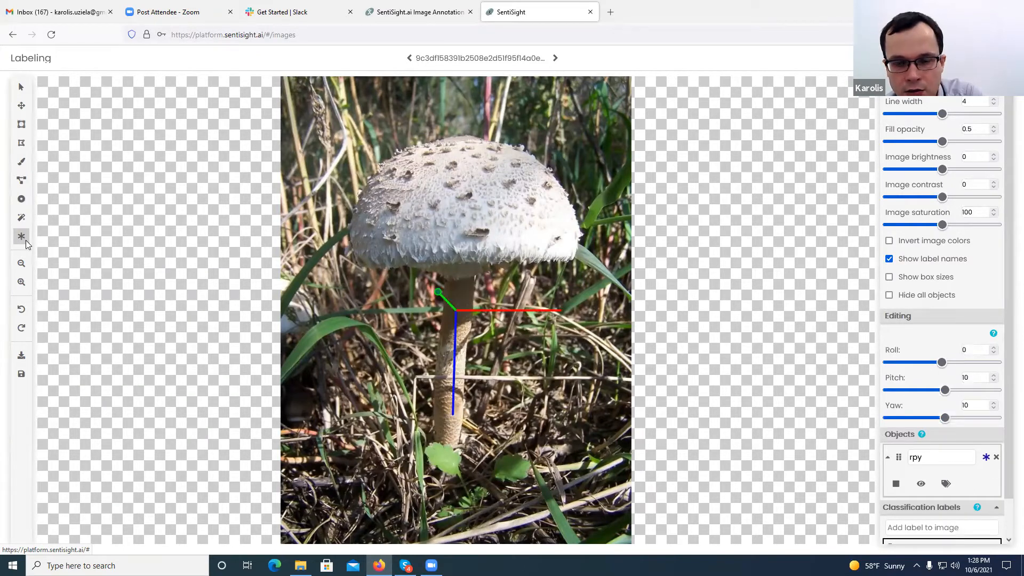
{"action": "left_click_drag", "start_coordinate": [456, 310], "coordinate": [453, 274]}
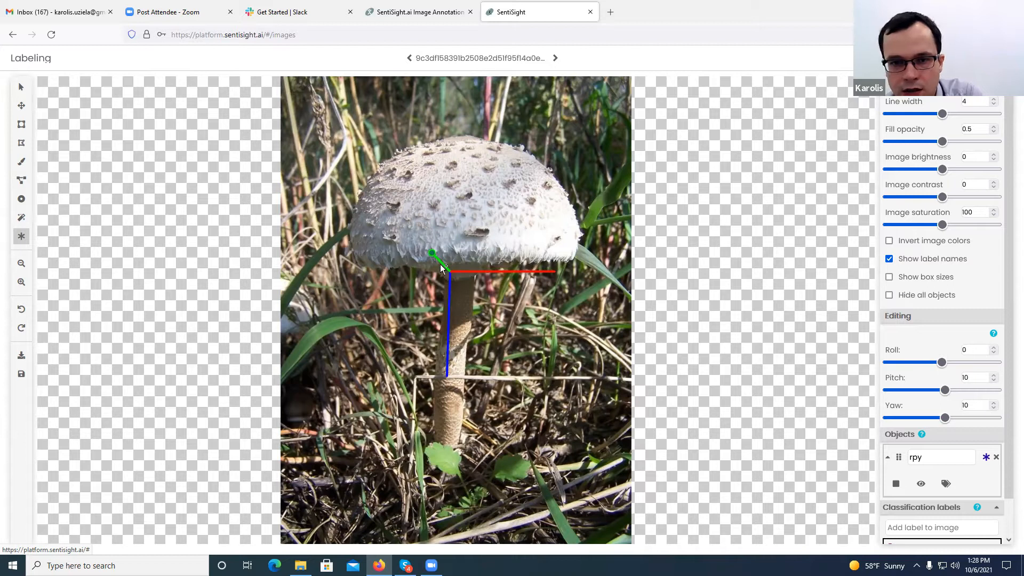
{"action": "scroll", "coordinate": [918, 407], "scroll_direction": "down", "scroll_amount": 1}
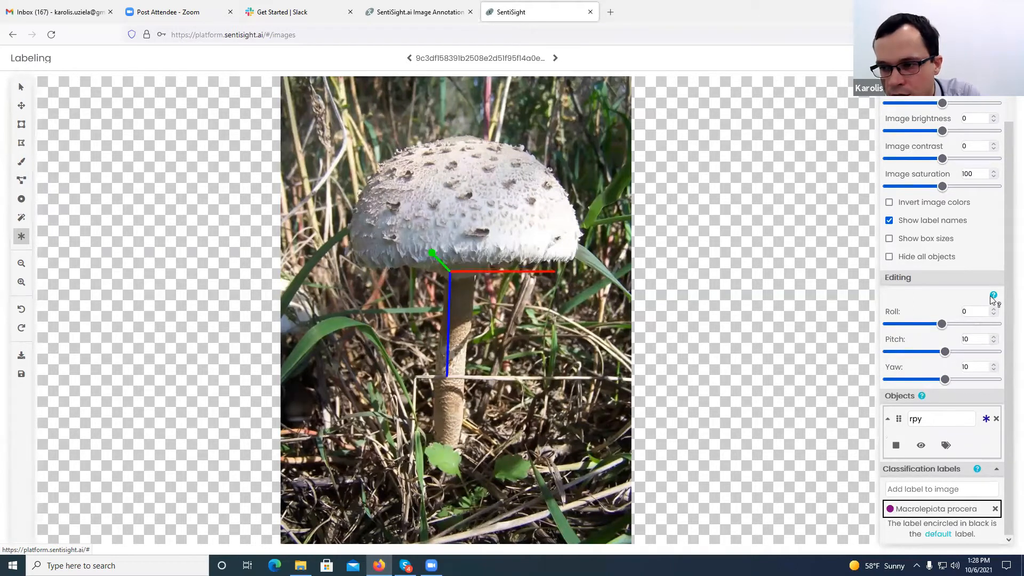
{"action": "mouse_move", "coordinate": [993, 296]}
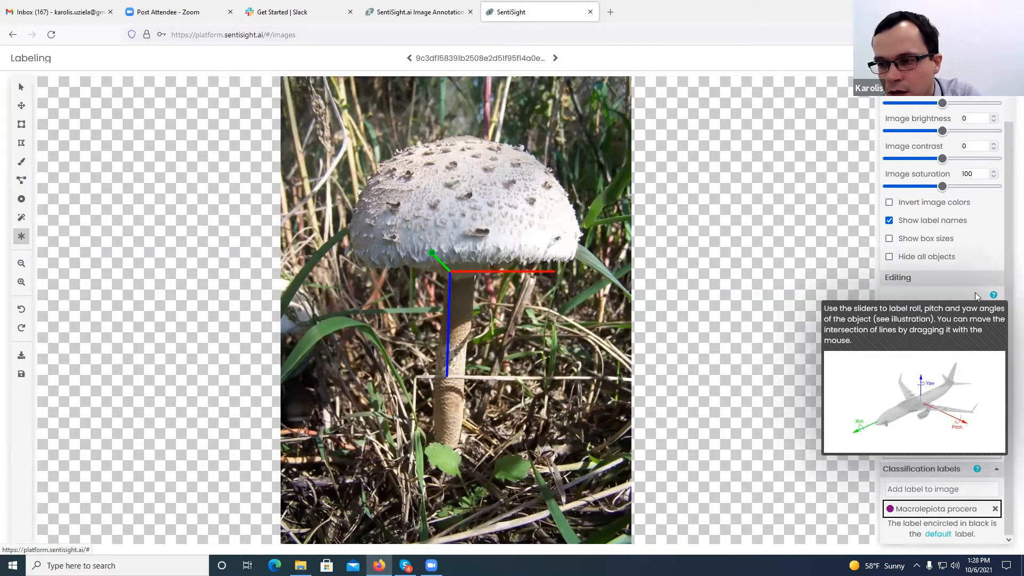
- Try out the RPY object's angles, ending at roll 5, pitch 3 and yaw 3, and delete the object
{"action": "mouse_move", "coordinate": [946, 326]}
{"action": "left_mouse_down"}
{"action": "mouse_move", "coordinate": [961, 326]}
{"action": "mouse_move", "coordinate": [921, 327]}
{"action": "mouse_move", "coordinate": [967, 327]}
{"action": "mouse_move", "coordinate": [928, 327]}
{"action": "left_mouse_up"}
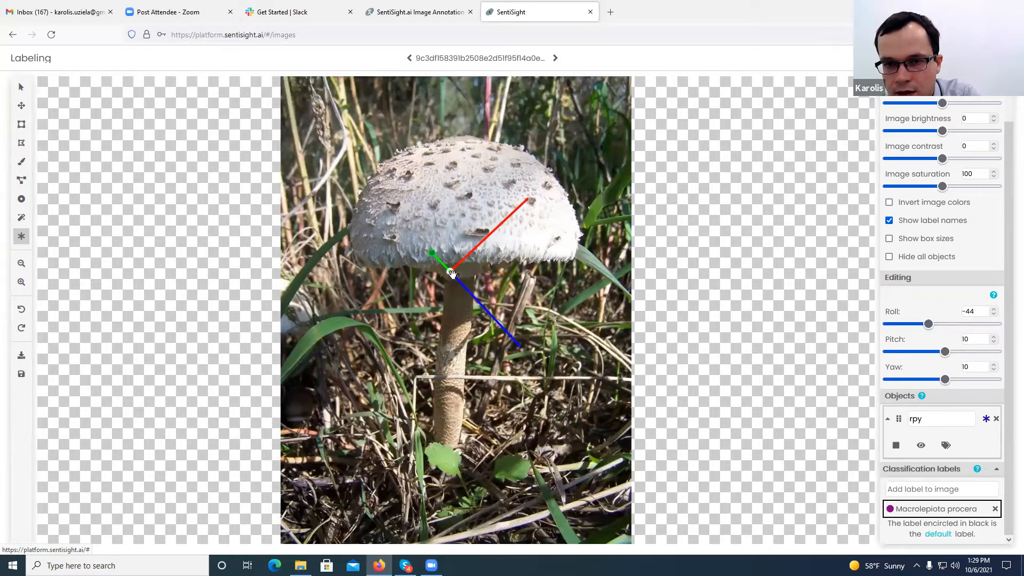
{"action": "mouse_move", "coordinate": [947, 357]}
{"action": "left_mouse_down"}
{"action": "mouse_move", "coordinate": [976, 353]}
{"action": "mouse_move", "coordinate": [936, 355]}
{"action": "mouse_move", "coordinate": [960, 356]}
{"action": "left_mouse_up"}
{"action": "left_click_drag", "start_coordinate": [928, 324], "coordinate": [943, 379]}
{"action": "left_click", "coordinate": [960, 352]}
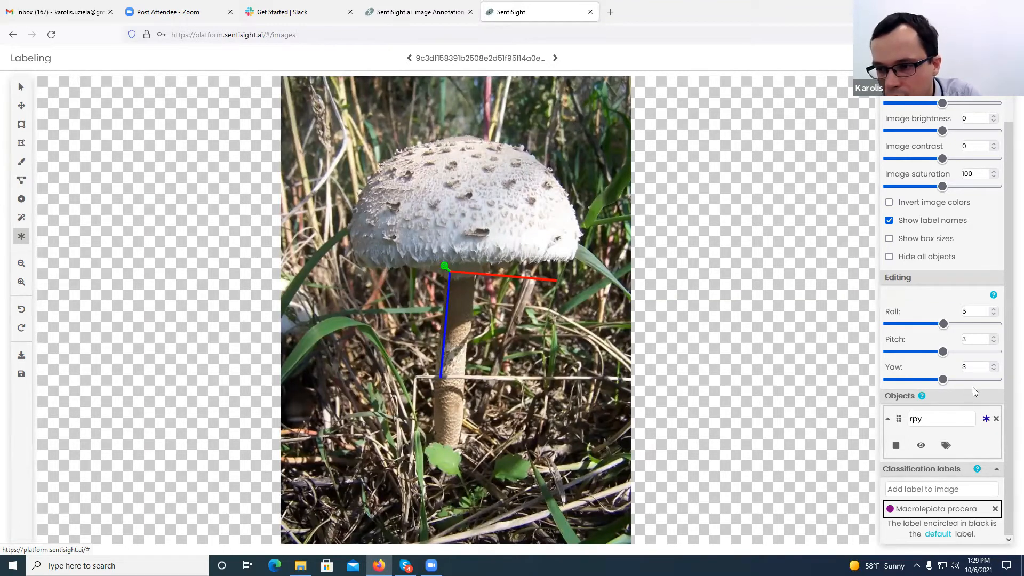
{"action": "left_click", "coordinate": [996, 419]}
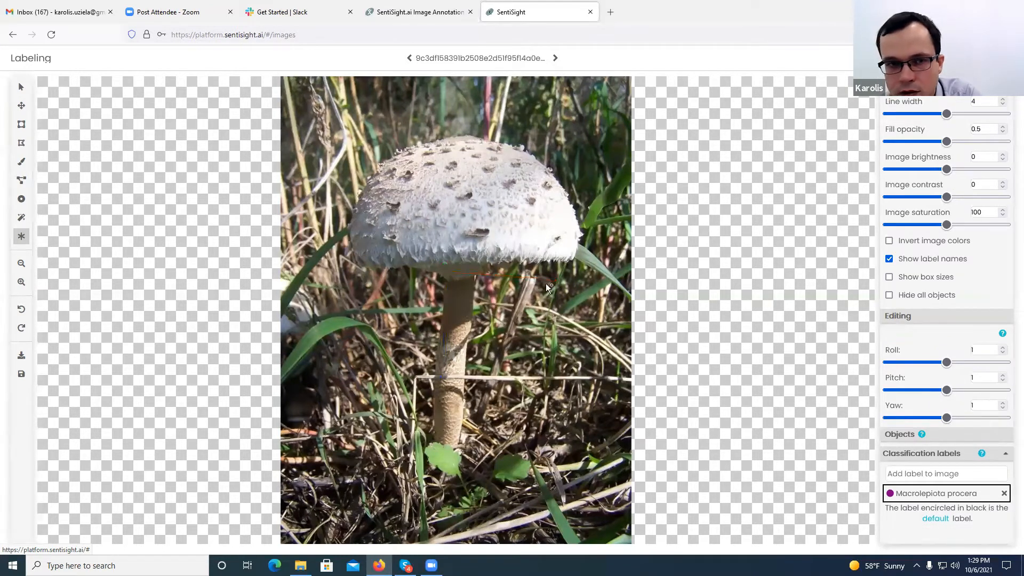
- Draw a bounding box shrunk to the left part of the mushroom cap and a second one over the cap's right edge
{"action": "left_click", "coordinate": [21, 124]}
{"action": "left_click_drag", "start_coordinate": [343, 119], "coordinate": [583, 462]}
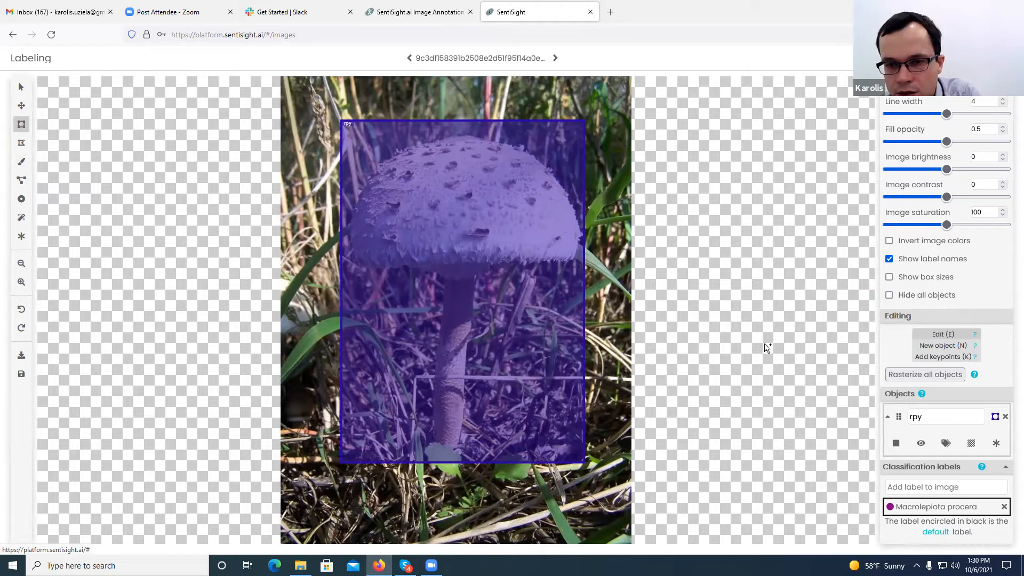
{"action": "left_click_drag", "start_coordinate": [584, 462], "coordinate": [436, 273]}
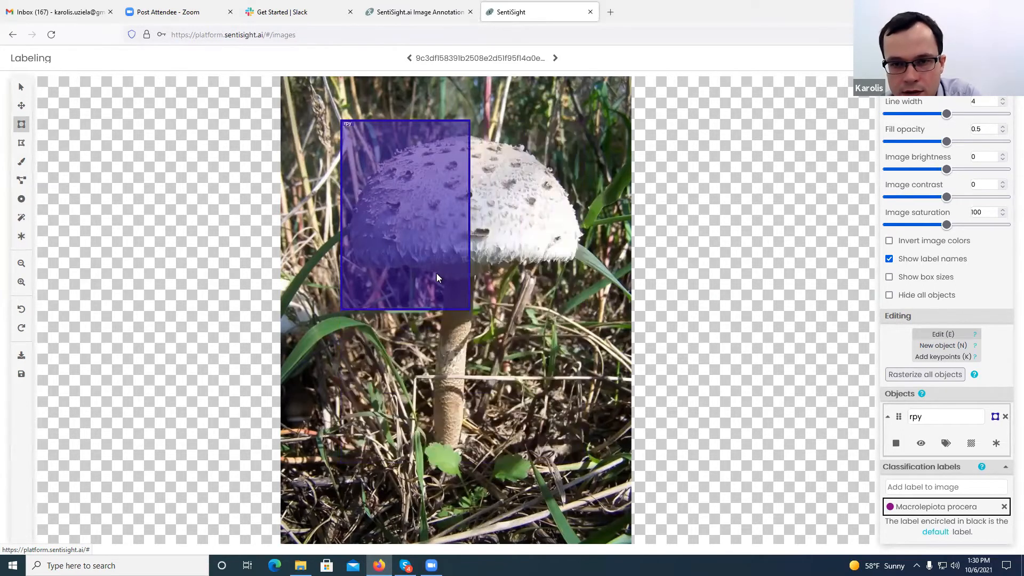
{"action": "left_click_drag", "start_coordinate": [517, 161], "coordinate": [606, 285]}
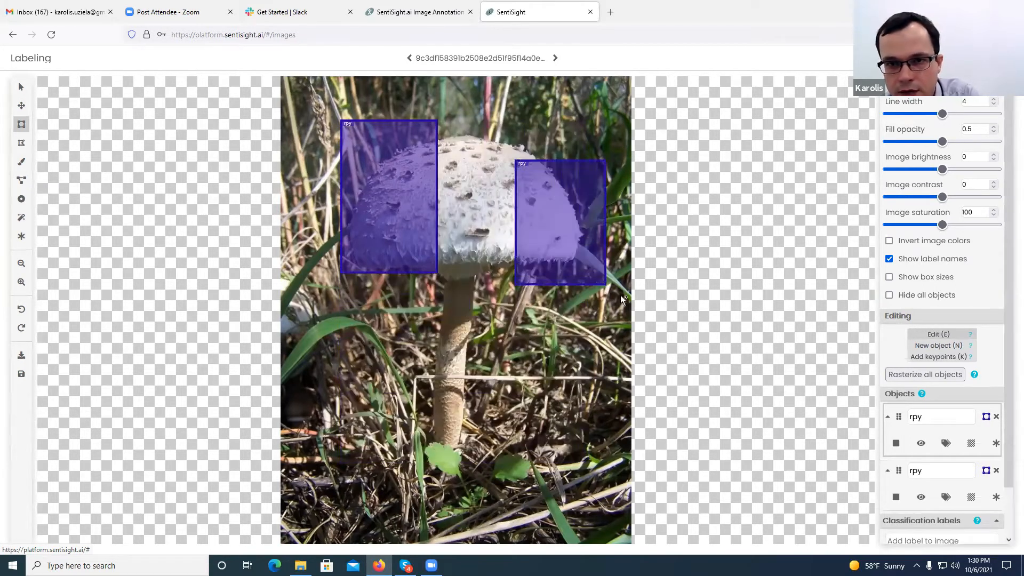
- Relabel the box on the cap's right edge as Amanita muscaria and the left box as Boletus edulis
{"action": "double_click", "coordinate": [908, 417]}
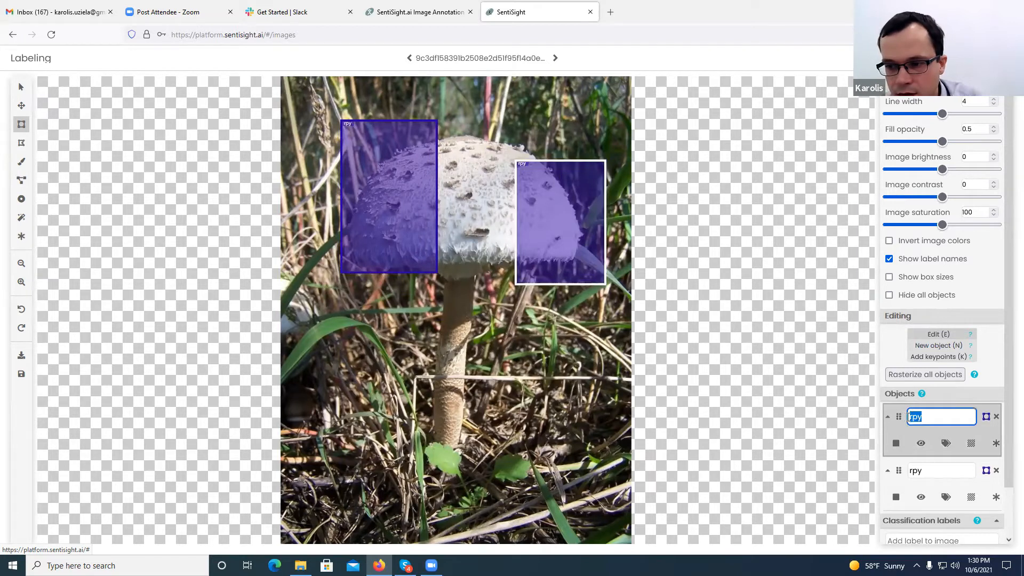
{"action": "key", "text": "BackSpace"}
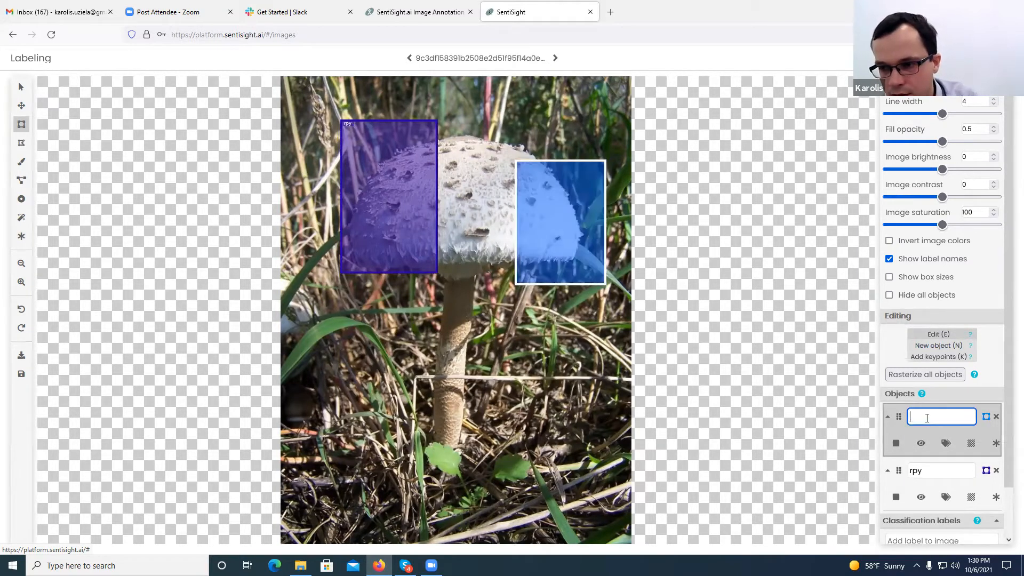
{"action": "left_click", "coordinate": [928, 418]}
{"action": "left_click", "coordinate": [931, 431]}
{"action": "double_click", "coordinate": [923, 471]}
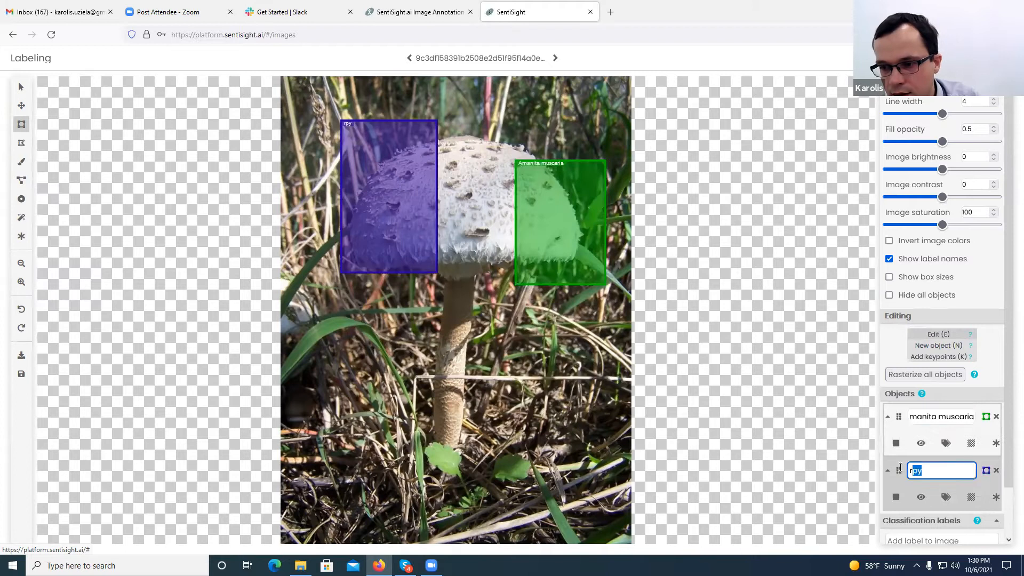
{"action": "key", "text": "BackSpace"}
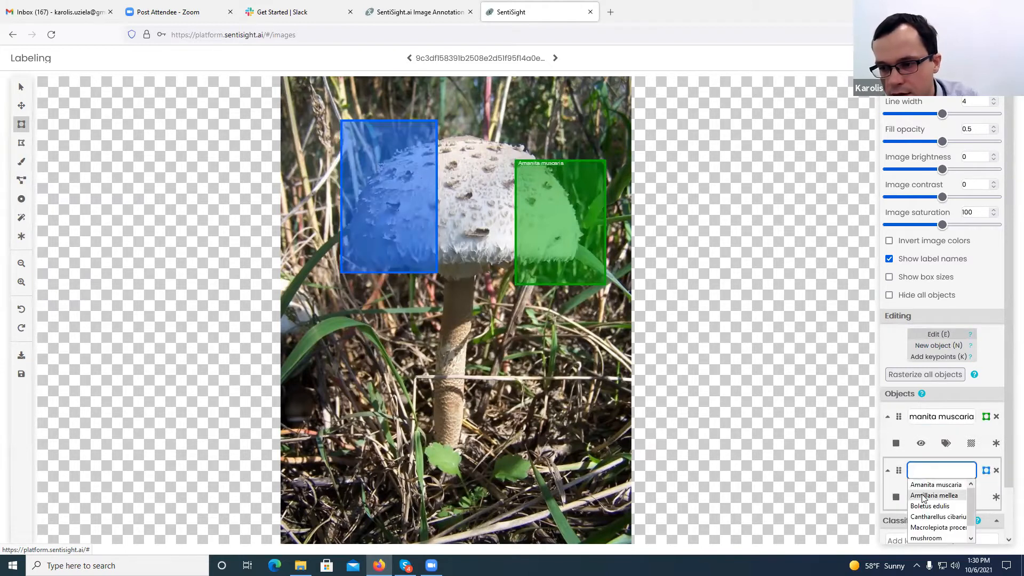
{"action": "left_click", "coordinate": [925, 508]}
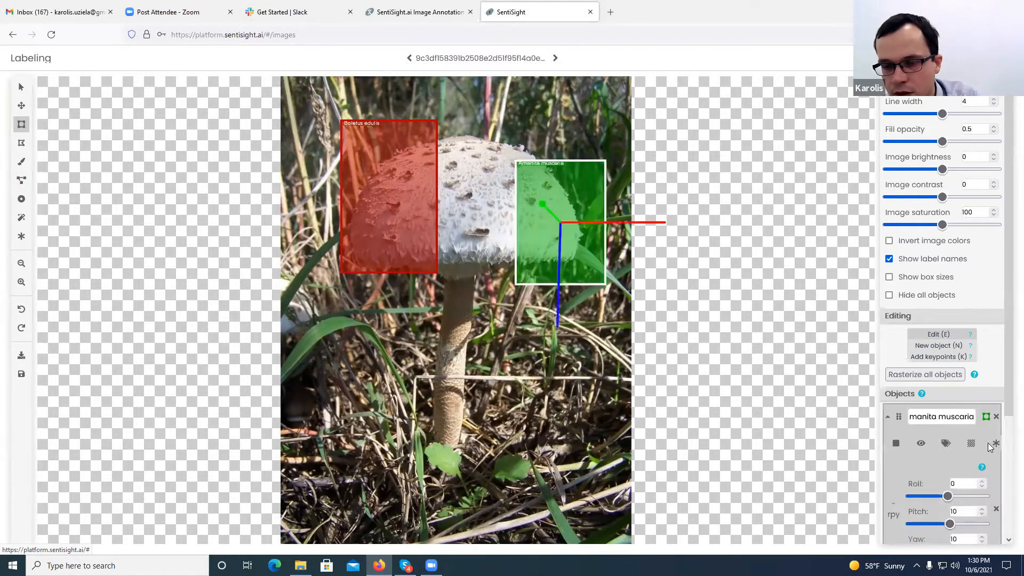
- Give the Amanita muscaria box RPY angles with roll 52 and pitch 62, and add RPY axes to the Boletus edulis box
{"action": "scroll", "coordinate": [939, 483], "scroll_direction": "down", "scroll_amount": 2}
{"action": "left_click_drag", "start_coordinate": [947, 368], "coordinate": [963, 396]}
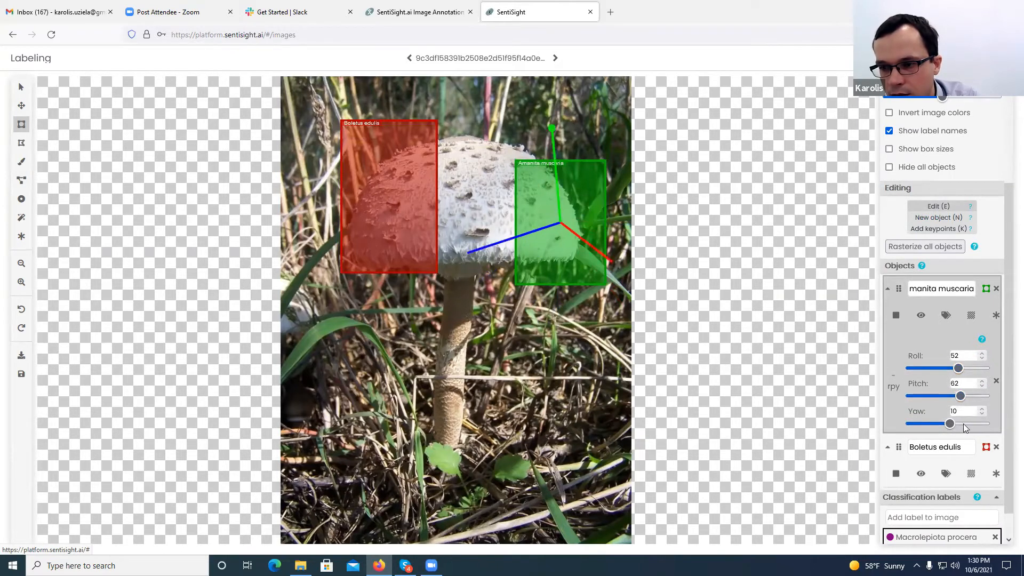
{"action": "left_click", "coordinate": [995, 474]}
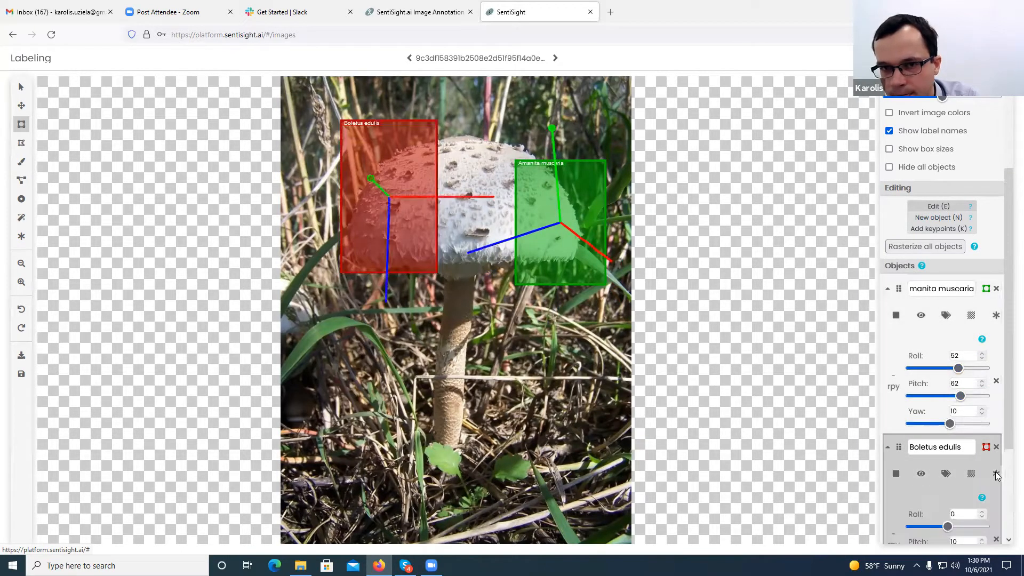
- Increase one of the Boletus edulis box's RPY angles
{"action": "scroll", "coordinate": [950, 501], "scroll_direction": "down", "scroll_amount": 1}
{"action": "scroll", "coordinate": [951, 494], "scroll_direction": "down", "scroll_amount": 1}
{"action": "left_click_drag", "start_coordinate": [949, 421], "coordinate": [962, 421]}
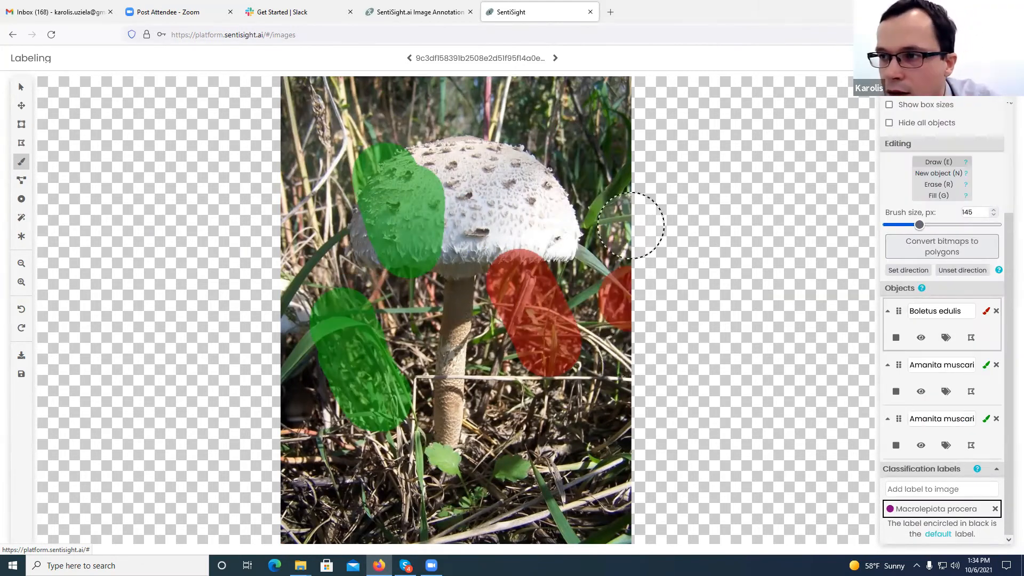
- Leave the labeling editor without saving the changes, and remove the Macrolepiota procera label from the first five images in the project
{"action": "left_click", "coordinate": [1007, 57]}
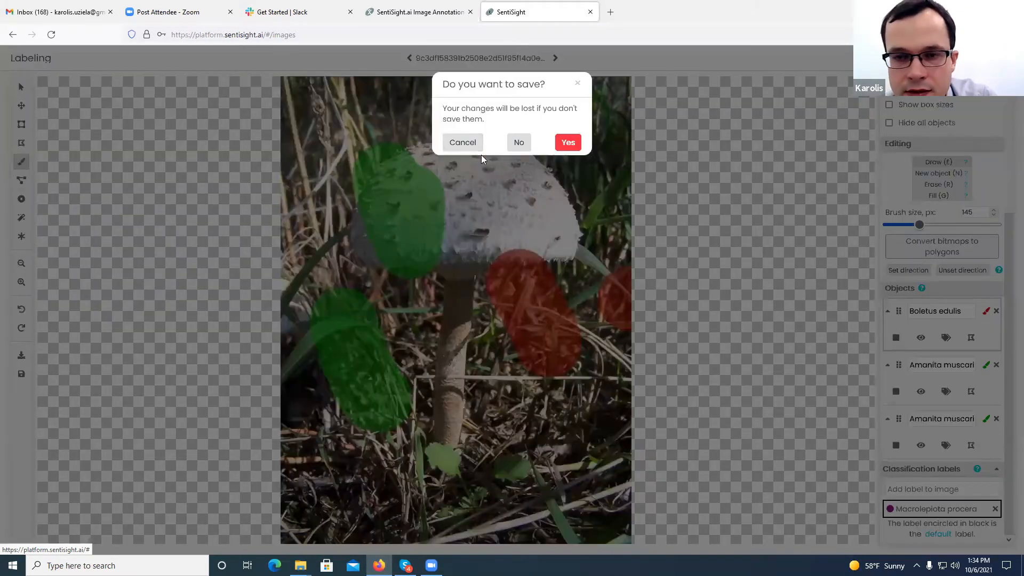
{"action": "left_click", "coordinate": [519, 142]}
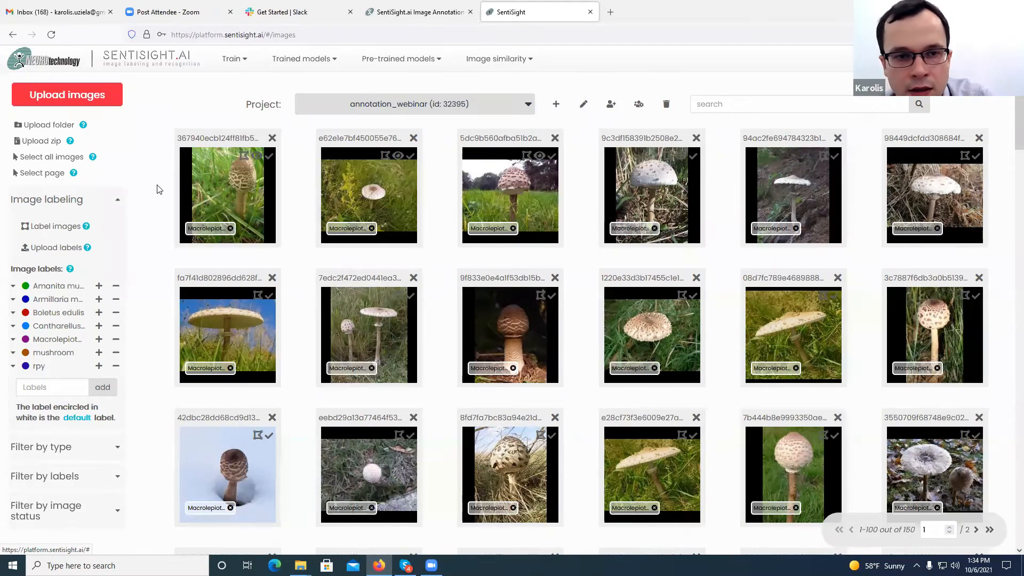
{"action": "left_click_drag", "start_coordinate": [157, 181], "coordinate": [820, 206]}
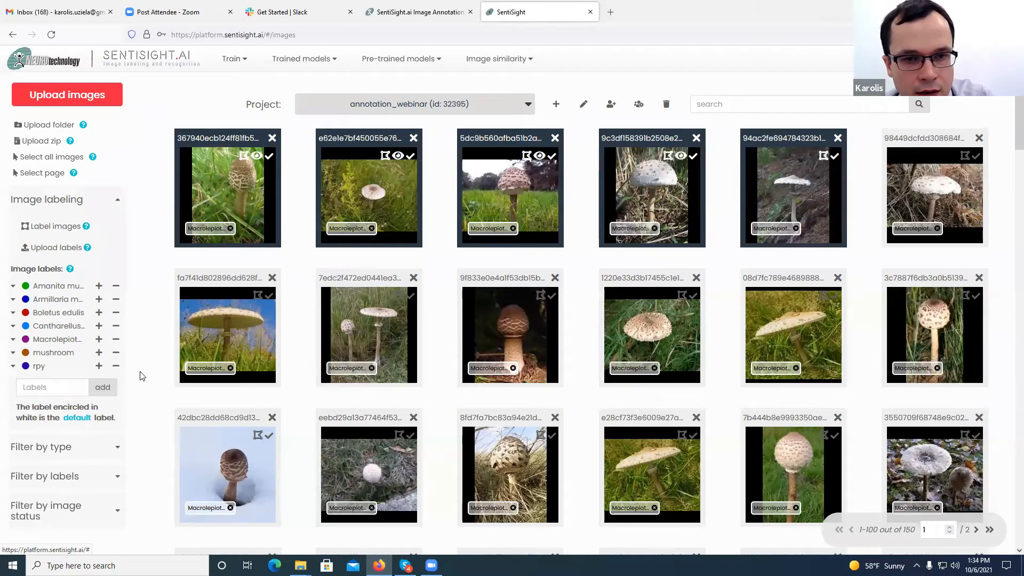
{"action": "left_click", "coordinate": [116, 340]}
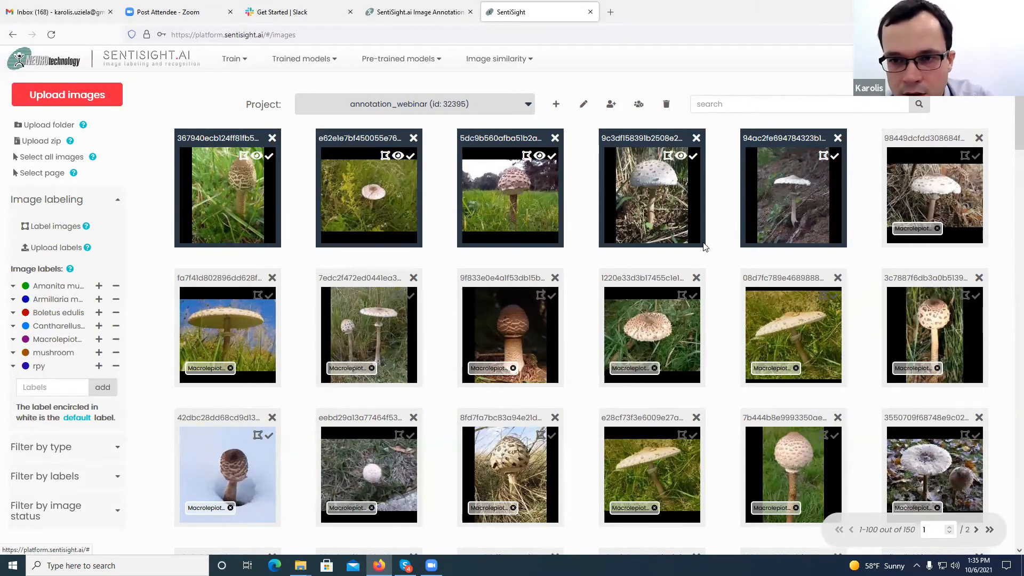
- Open the Label by similarity settings for the five selected images
{"action": "right_click", "coordinate": [249, 172]}
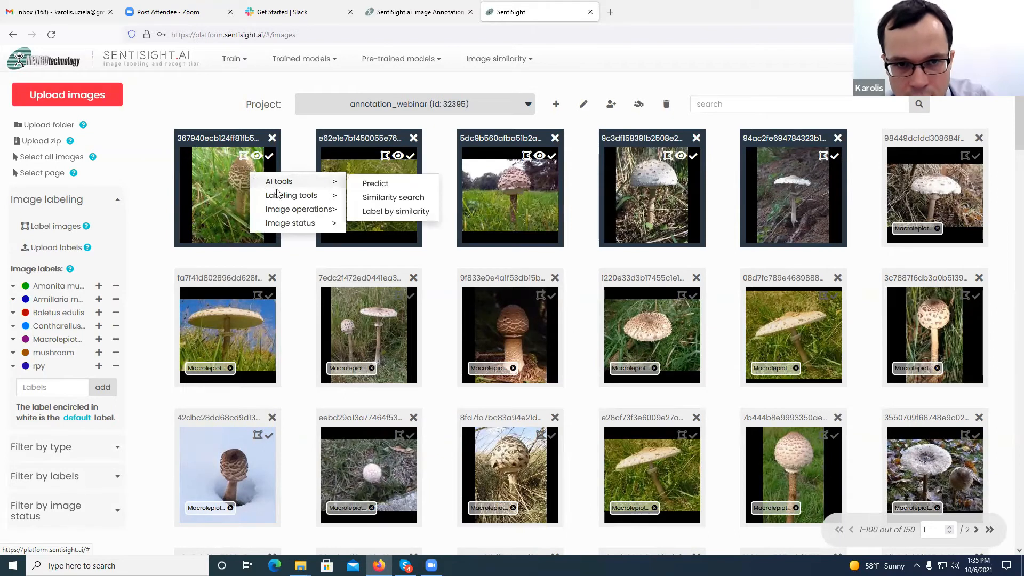
{"action": "mouse_move", "coordinate": [292, 197]}
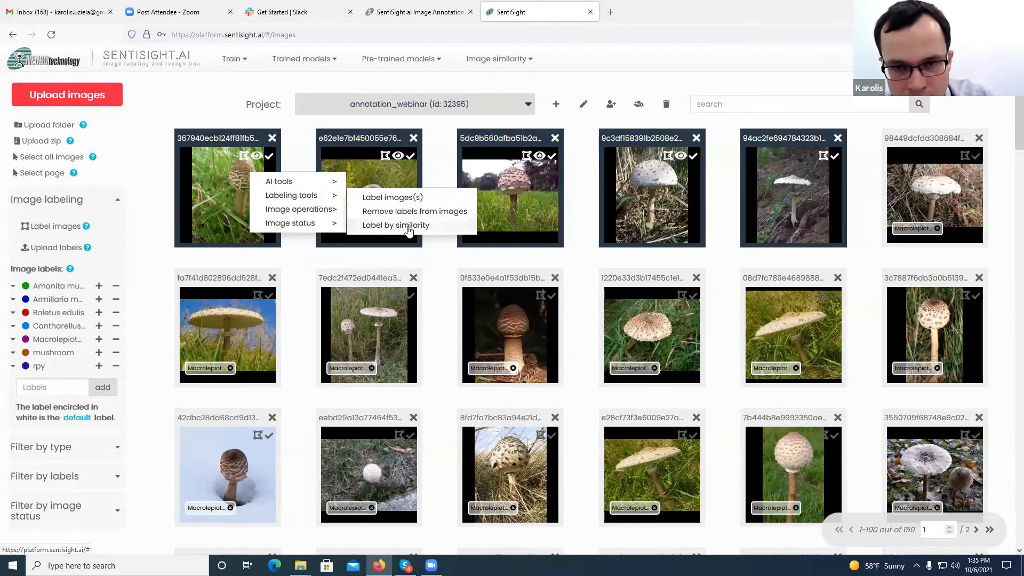
{"action": "left_click", "coordinate": [411, 228]}
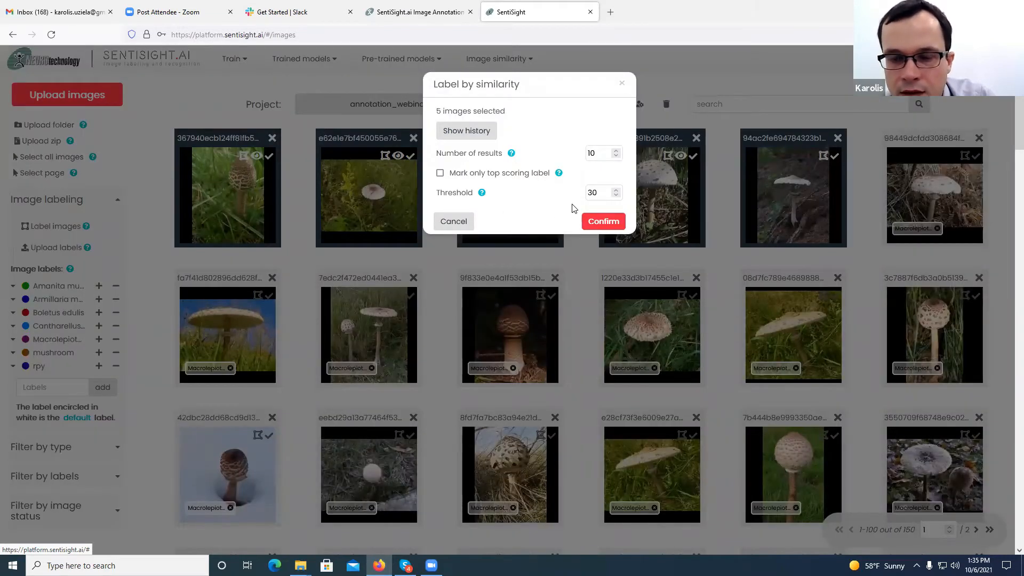
- Run labeling by similarity on the 5 selected images with 10 results and a threshold of 30
{"action": "left_click", "coordinate": [602, 222]}
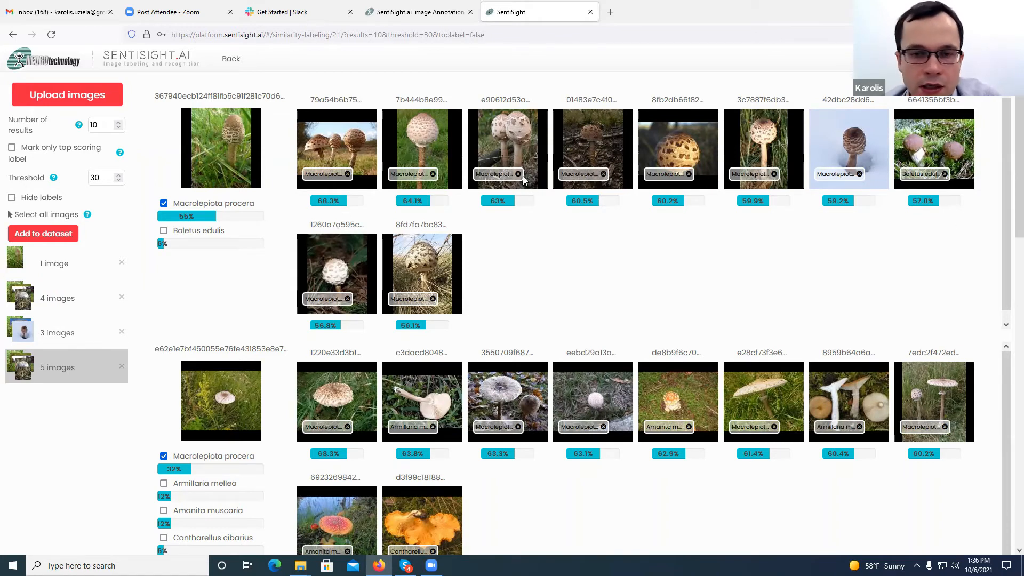
{"action": "mouse_move", "coordinate": [523, 180]}
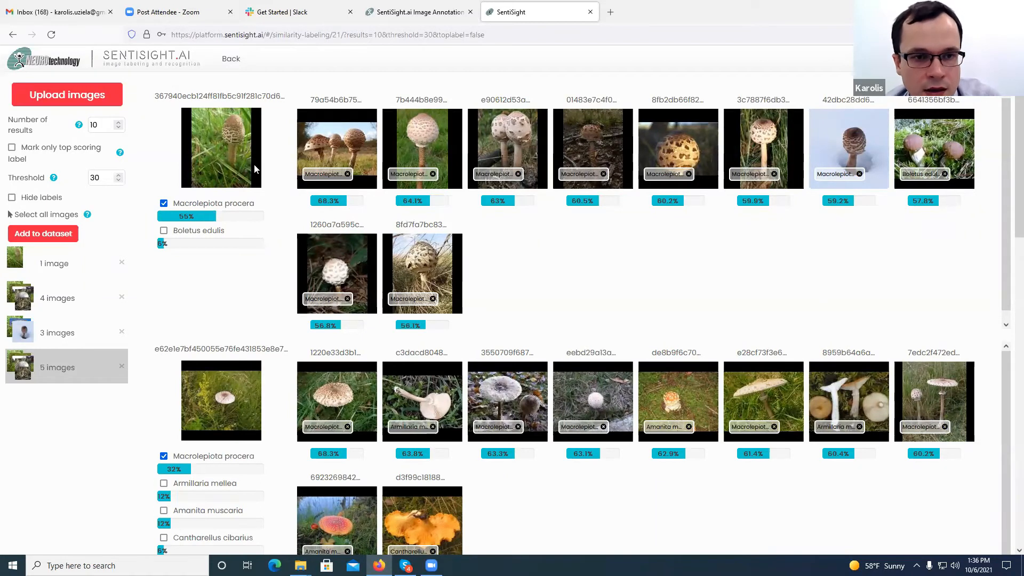
{"action": "scroll", "coordinate": [267, 192], "scroll_direction": "down", "scroll_amount": 1}
{"action": "scroll", "coordinate": [267, 191], "scroll_direction": "up", "scroll_amount": 1}
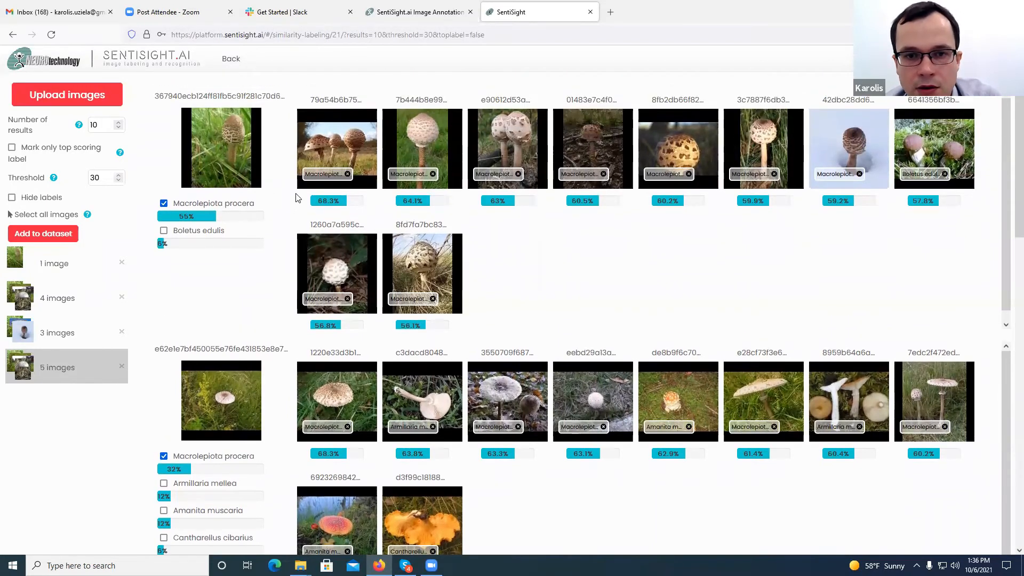
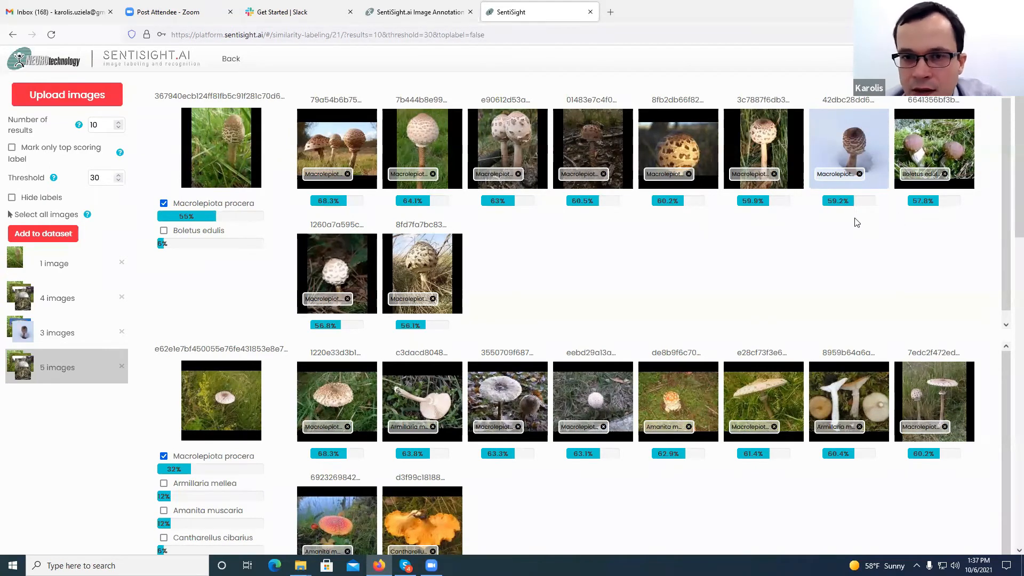
- Review the similar images, similarity scores and suggested labels for each of the five query images
{"action": "scroll", "coordinate": [613, 240], "scroll_direction": "down", "scroll_amount": 1}
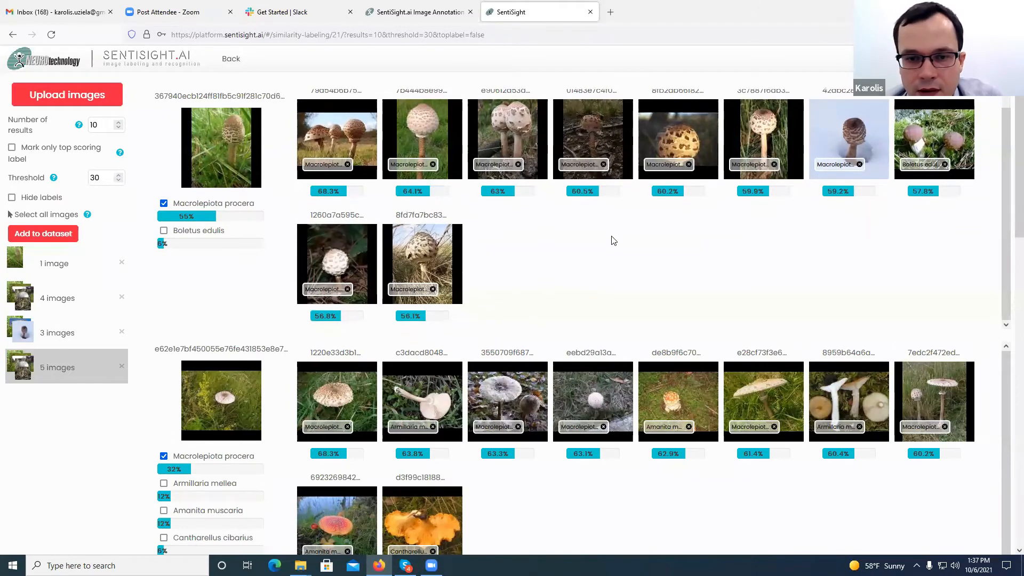
{"action": "scroll", "coordinate": [613, 240], "scroll_direction": "down", "scroll_amount": 5}
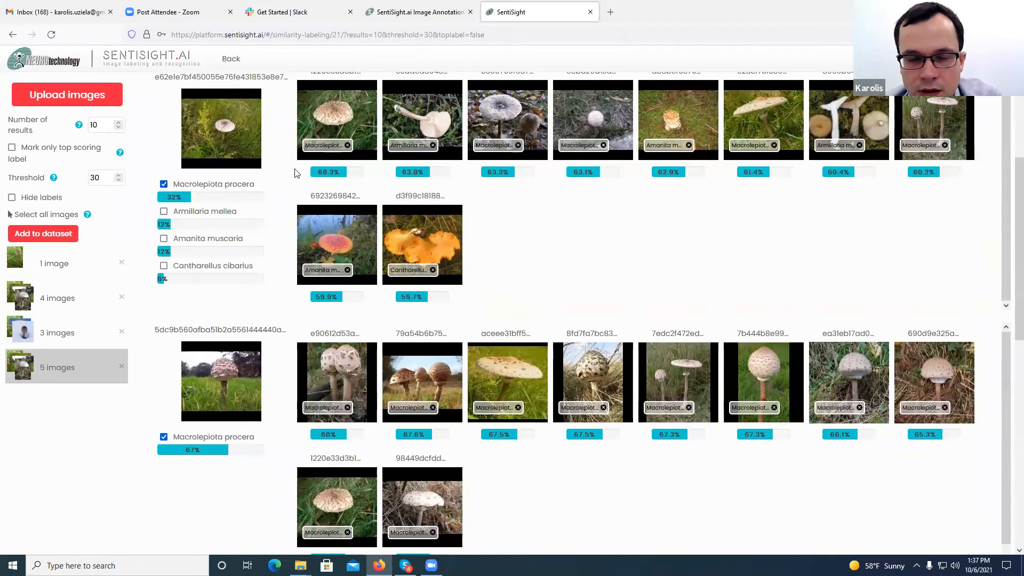
{"action": "scroll", "coordinate": [354, 261], "scroll_direction": "down", "scroll_amount": 4}
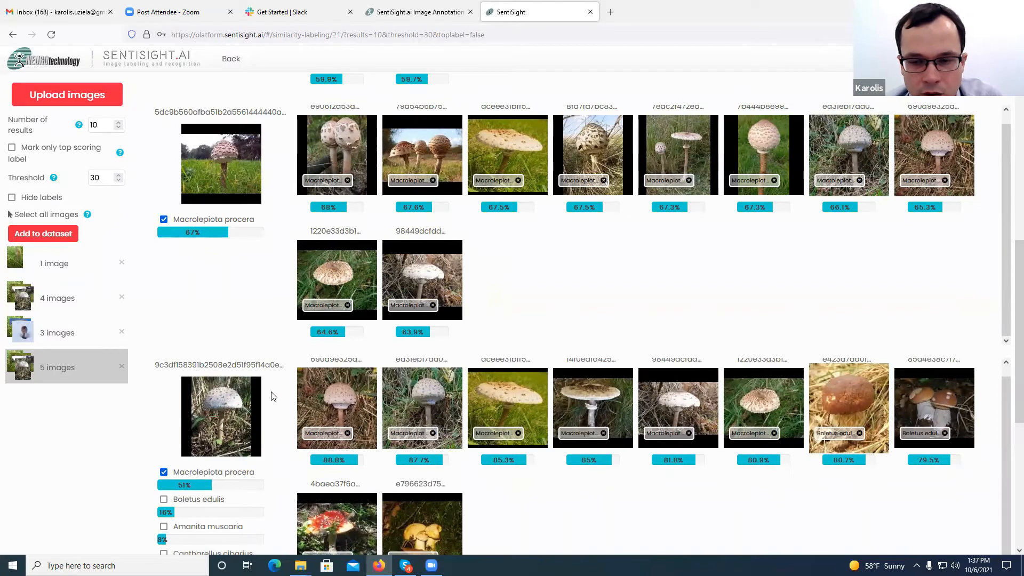
{"action": "scroll", "coordinate": [257, 346], "scroll_direction": "down", "scroll_amount": 15}
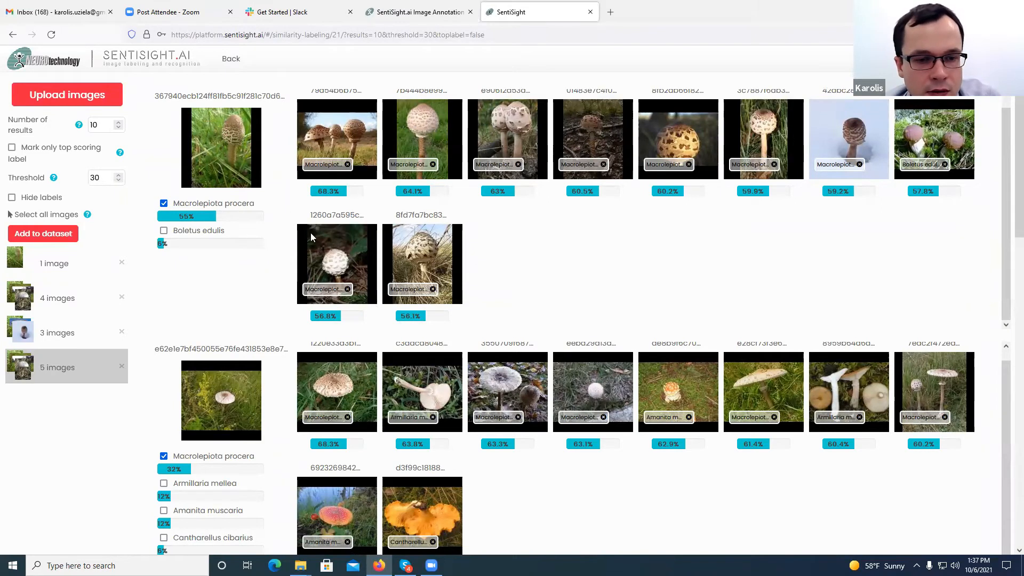
{"action": "scroll", "coordinate": [262, 215], "scroll_direction": "down", "scroll_amount": 15}
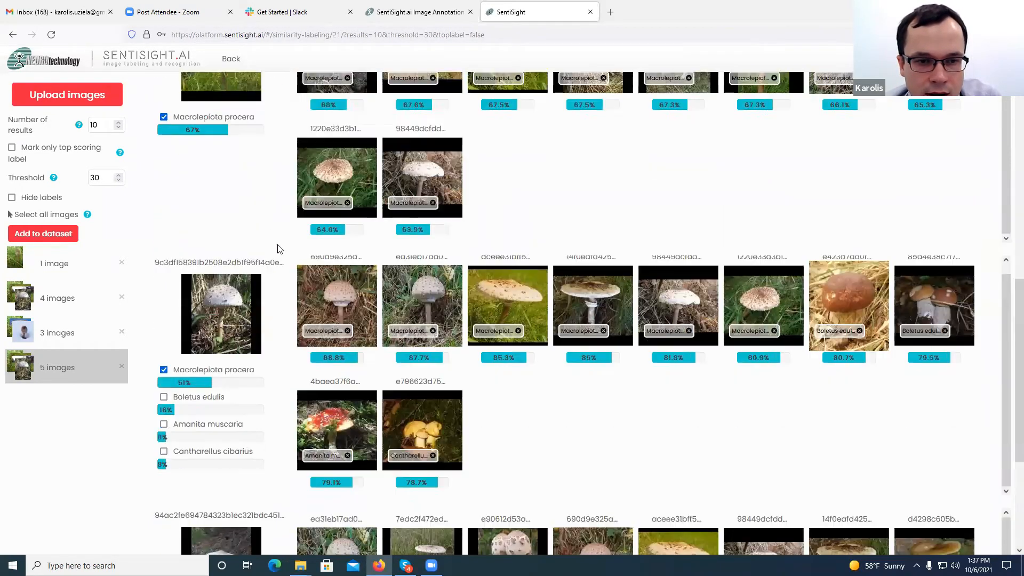
{"action": "scroll", "coordinate": [209, 395], "scroll_direction": "down", "scroll_amount": 2}
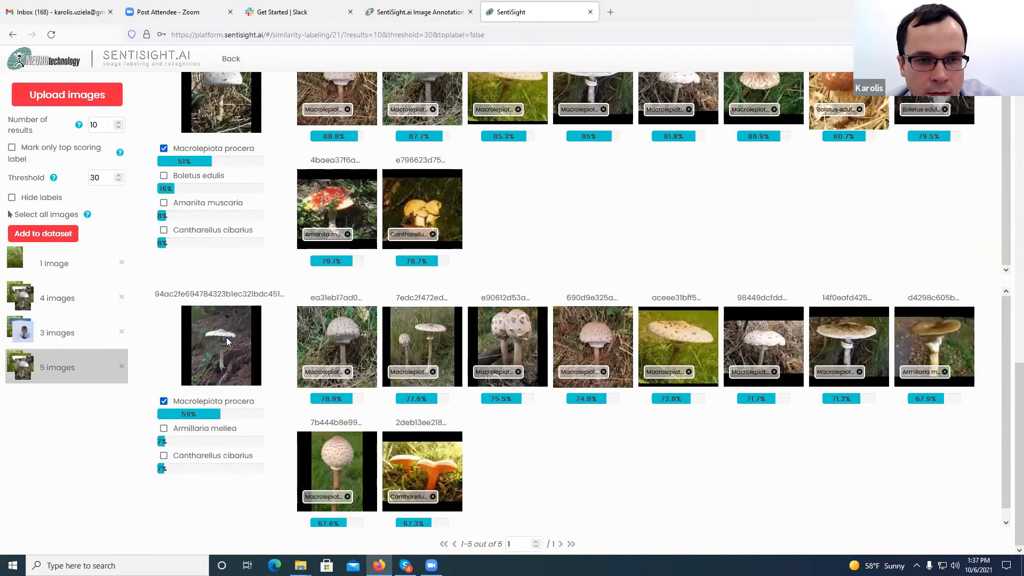
{"action": "scroll", "coordinate": [226, 341], "scroll_direction": "up", "scroll_amount": 3}
{"action": "scroll", "coordinate": [236, 319], "scroll_direction": "up", "scroll_amount": 8}
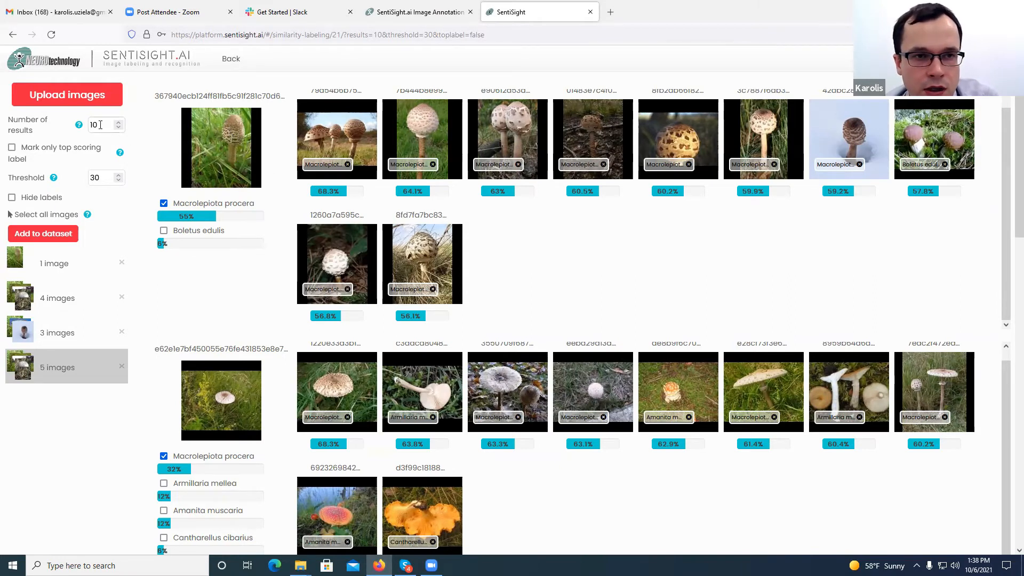
- Try limiting the number of similar results per image to 5 and to 1
{"action": "left_click_drag", "start_coordinate": [105, 125], "coordinate": [70, 125]}
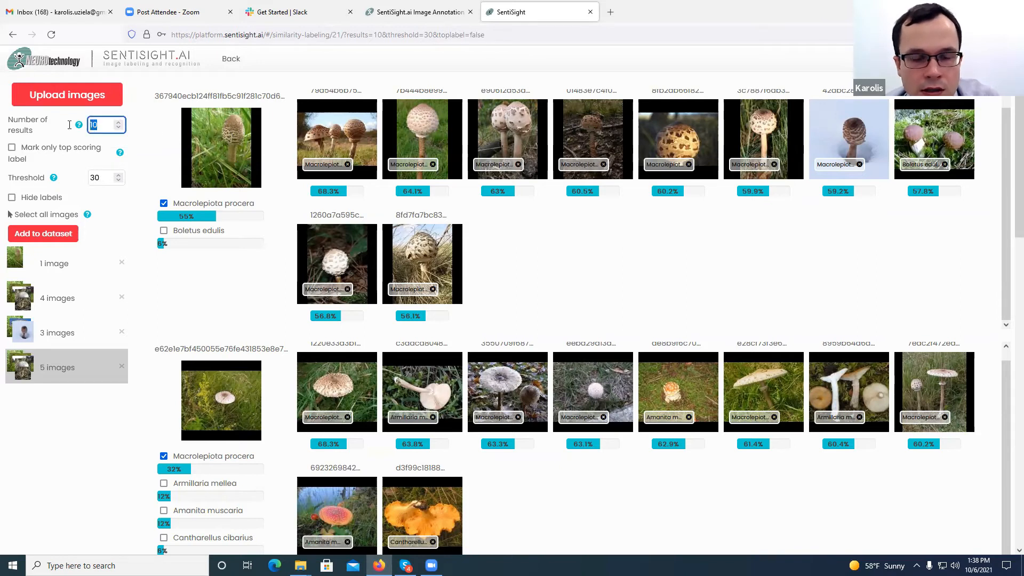
{"action": "type", "text": "5"}
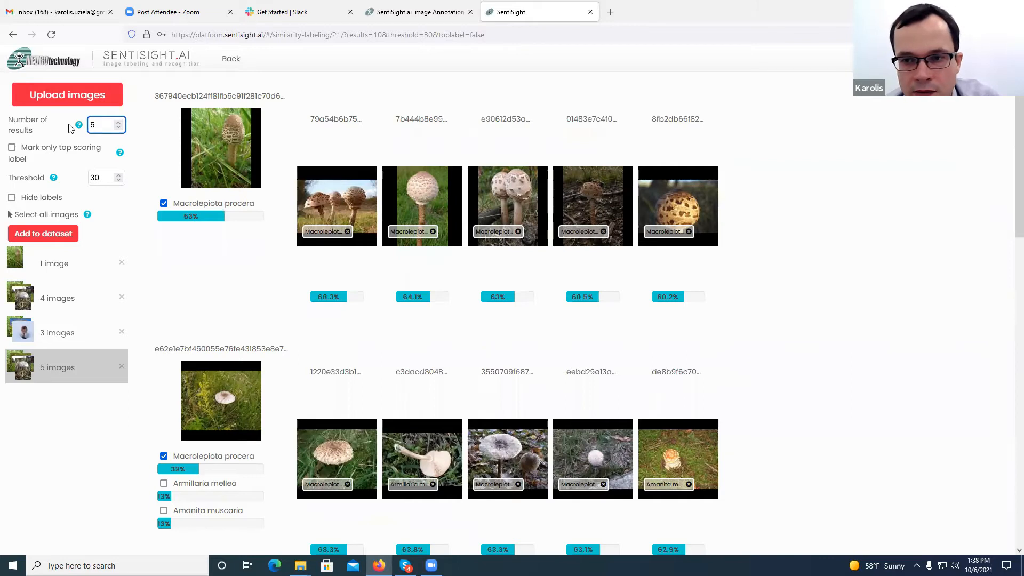
{"action": "left_click_drag", "start_coordinate": [96, 126], "coordinate": [78, 123]}
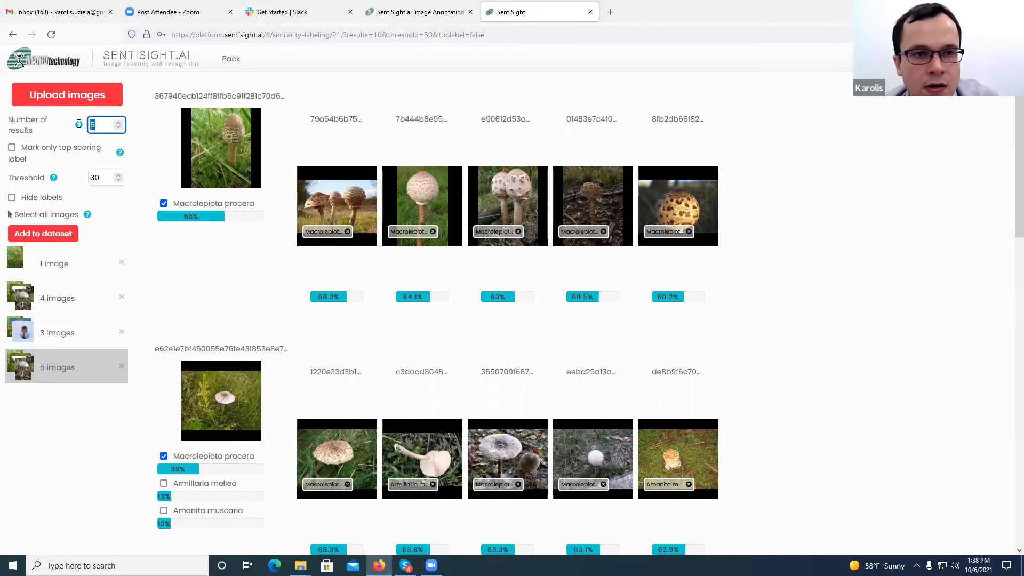
{"action": "type", "text": "1"}
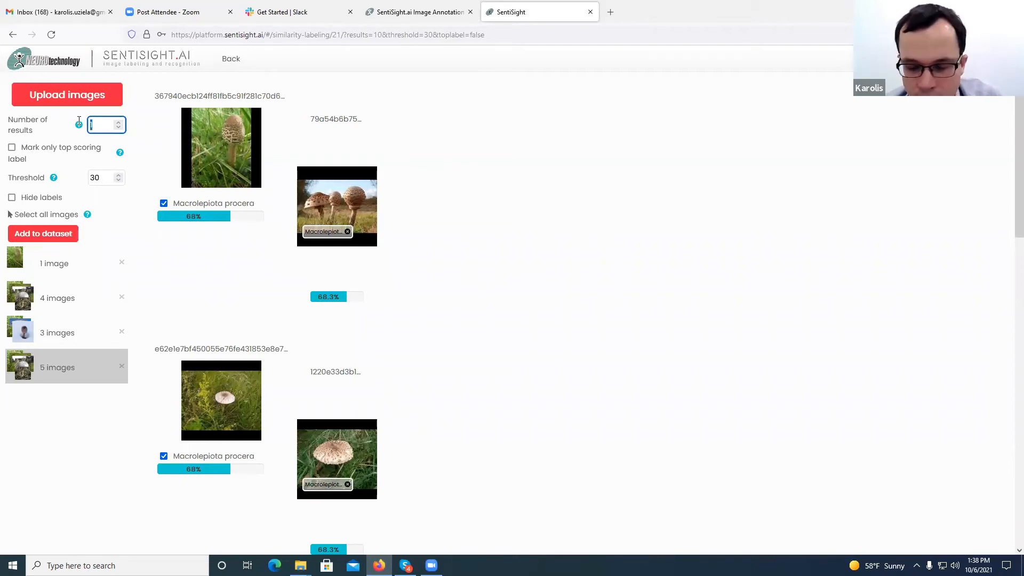
- Set the number of results to 30 and look through the first image's extended matches
{"action": "type", "text": "30"}
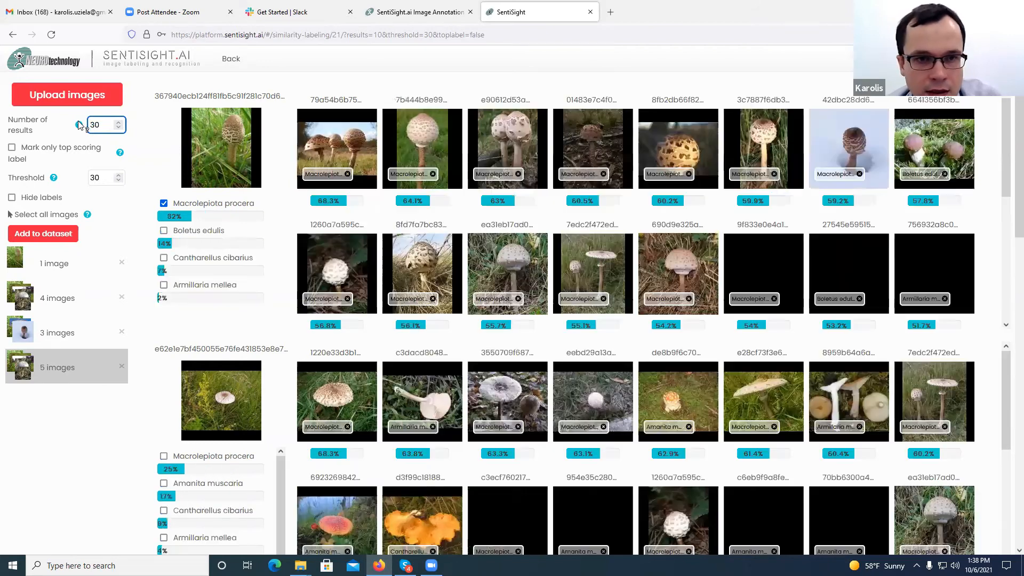
{"action": "scroll", "coordinate": [877, 240], "scroll_direction": "down", "scroll_amount": 3}
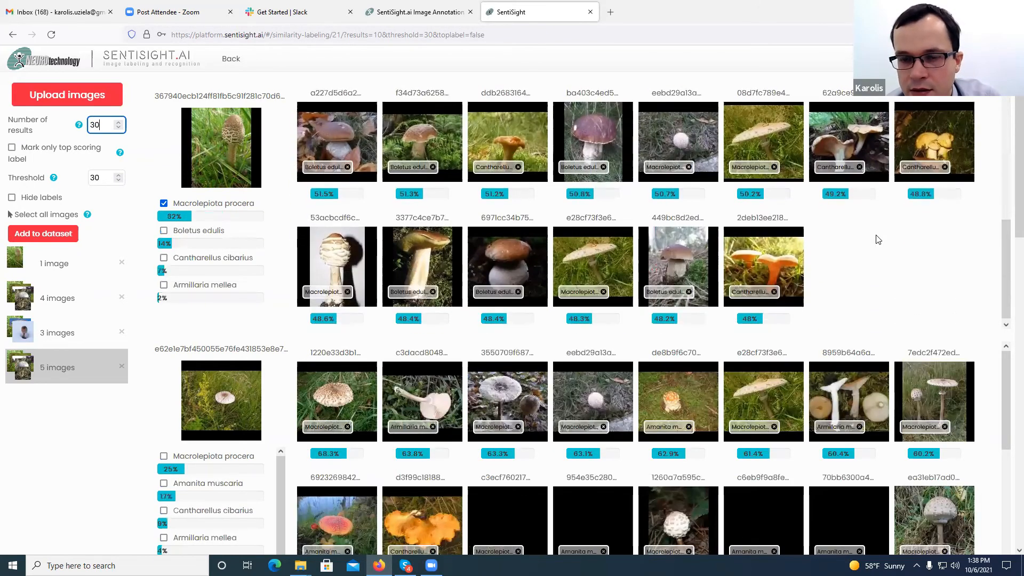
{"action": "scroll", "coordinate": [292, 200], "scroll_direction": "up", "scroll_amount": 3}
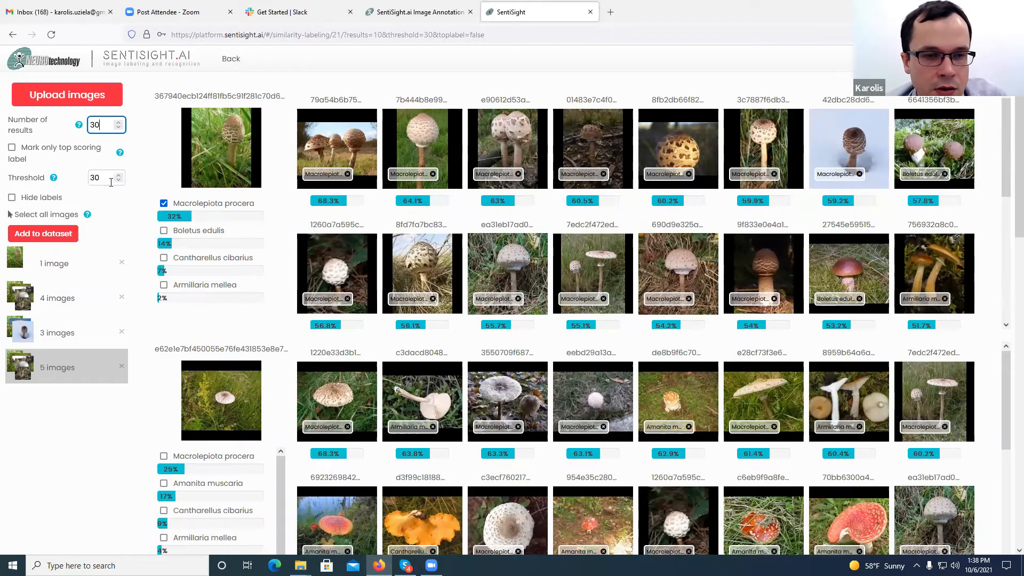
- Set the label threshold to 20 while checking the second image's suggested labels
{"action": "left_click_drag", "start_coordinate": [107, 179], "coordinate": [87, 176]}
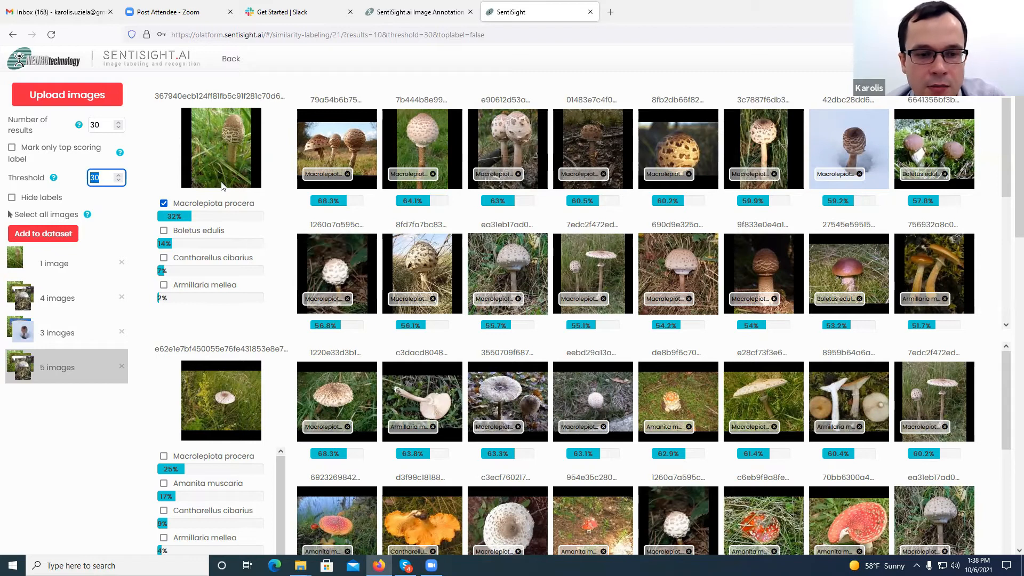
{"action": "scroll", "coordinate": [224, 436], "scroll_direction": "down", "scroll_amount": 4}
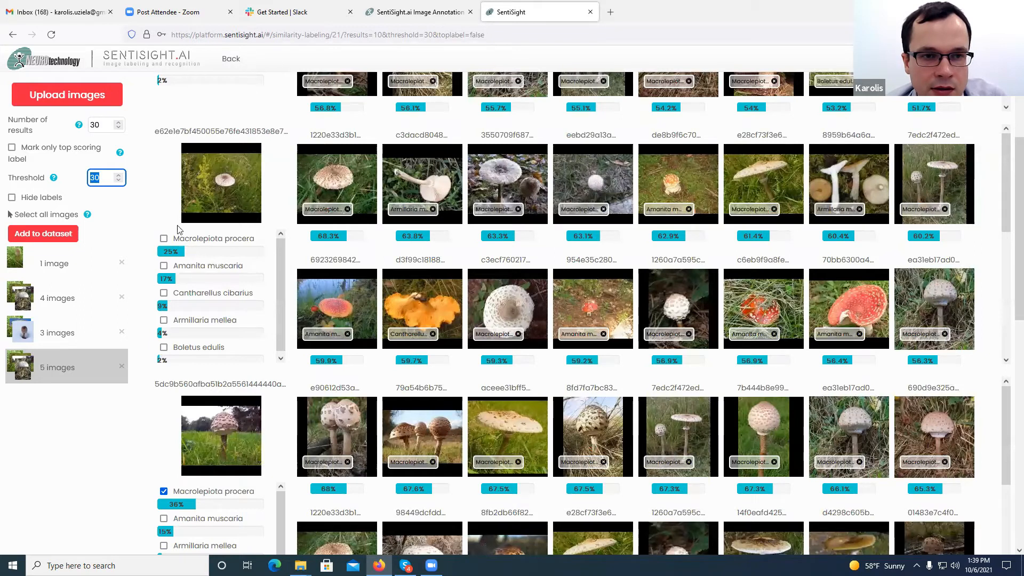
{"action": "type", "text": "20"}
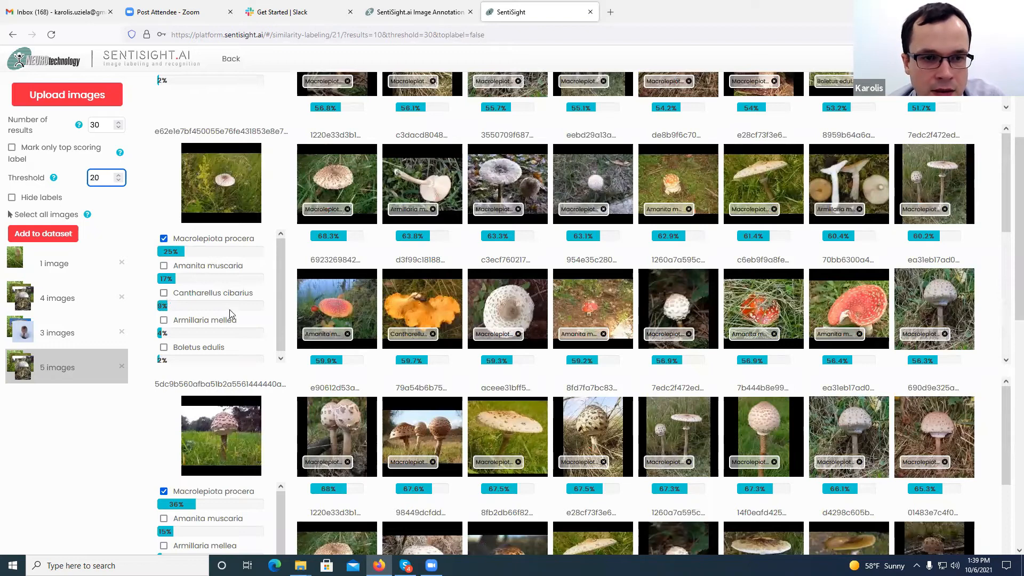
- Examine which suggested labels are marked for each query image, especially the one with both Amanita muscaria and Macrolepiota procera
{"action": "scroll", "coordinate": [229, 309], "scroll_direction": "up", "scroll_amount": 4}
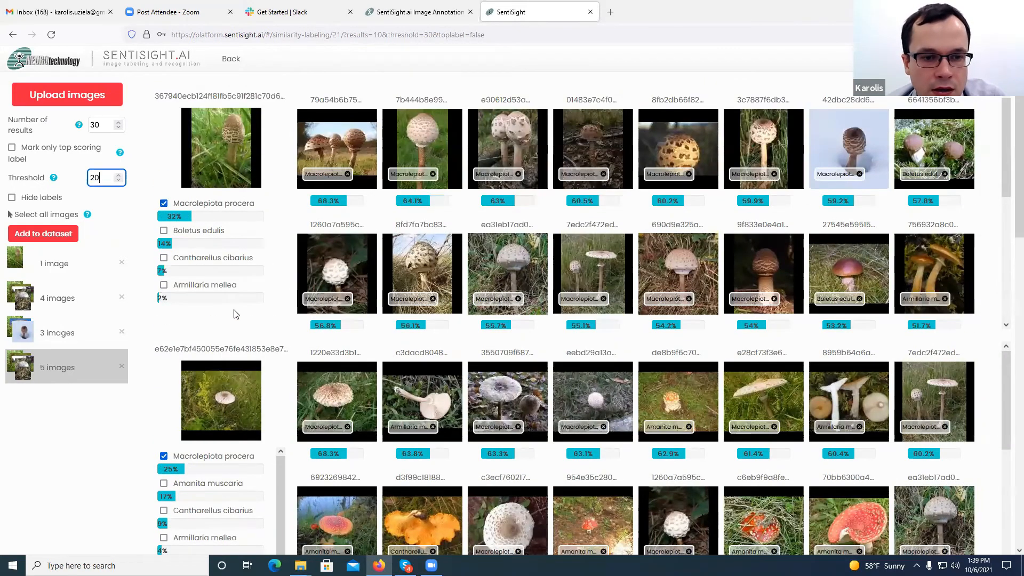
{"action": "scroll", "coordinate": [236, 313], "scroll_direction": "down", "scroll_amount": 6}
{"action": "scroll", "coordinate": [235, 314], "scroll_direction": "down", "scroll_amount": 2}
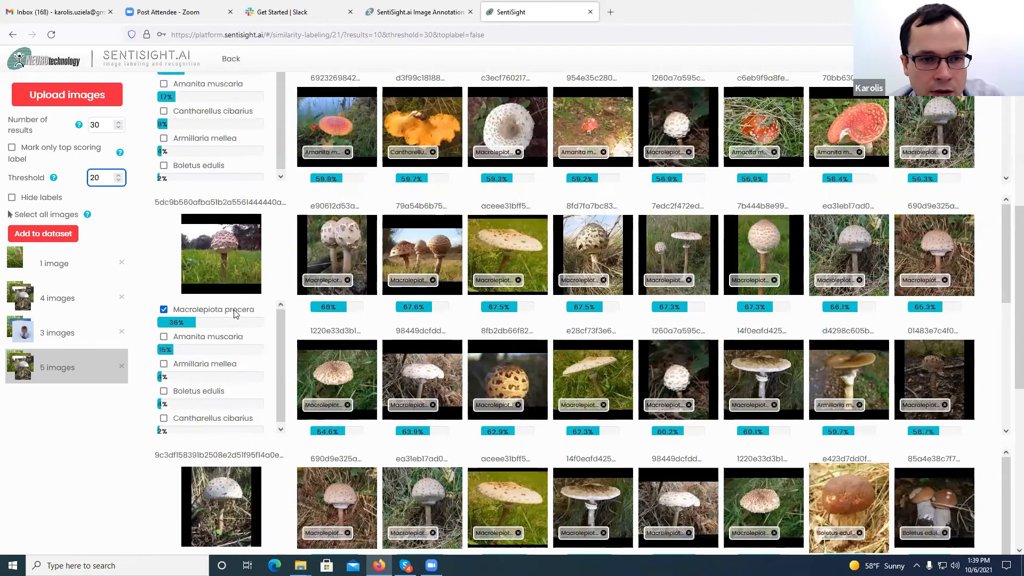
{"action": "scroll", "coordinate": [235, 313], "scroll_direction": "down", "scroll_amount": 5}
{"action": "scroll", "coordinate": [235, 314], "scroll_direction": "down", "scroll_amount": 2}
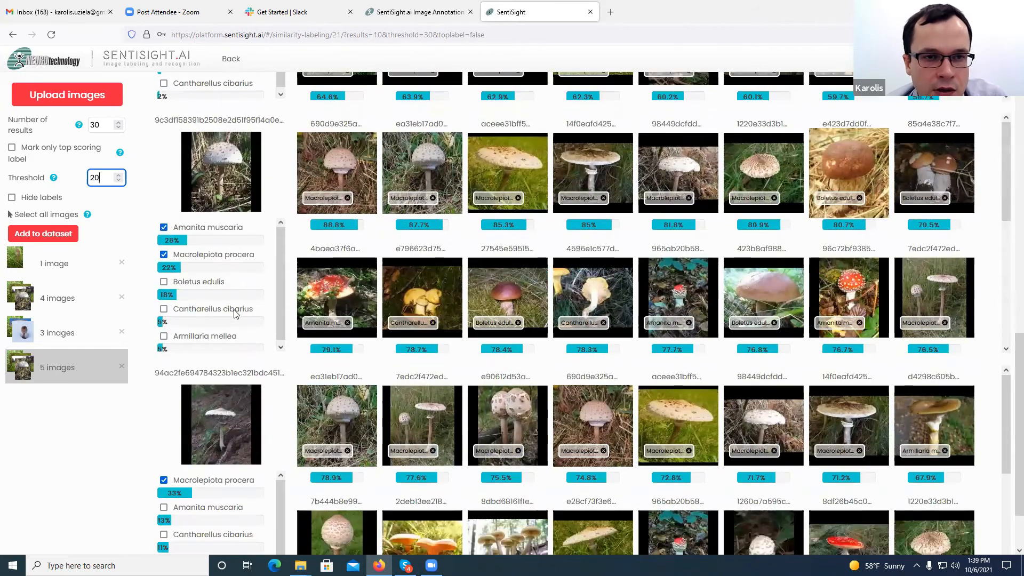
{"action": "scroll", "coordinate": [233, 310], "scroll_direction": "up", "scroll_amount": 2}
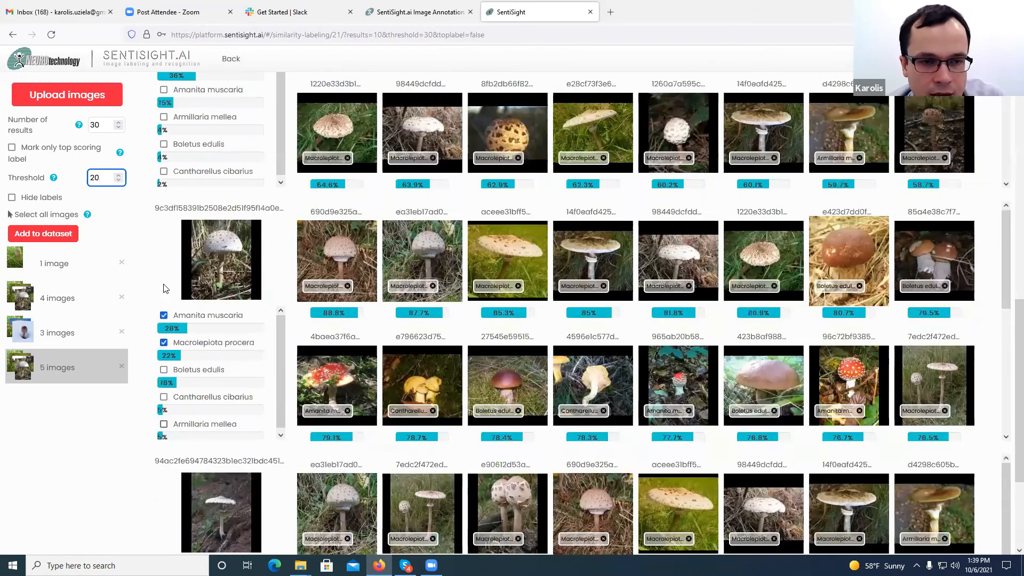
{"action": "scroll", "coordinate": [165, 288], "scroll_direction": "up", "scroll_amount": 4}
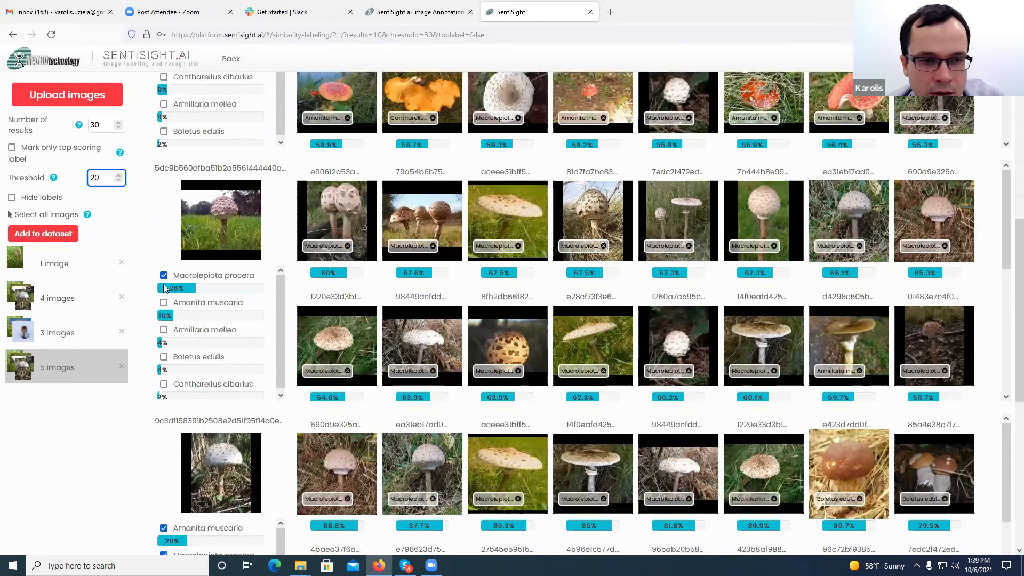
{"action": "scroll", "coordinate": [166, 288], "scroll_direction": "down", "scroll_amount": 8}
{"action": "scroll", "coordinate": [166, 288], "scroll_direction": "up", "scroll_amount": 3}
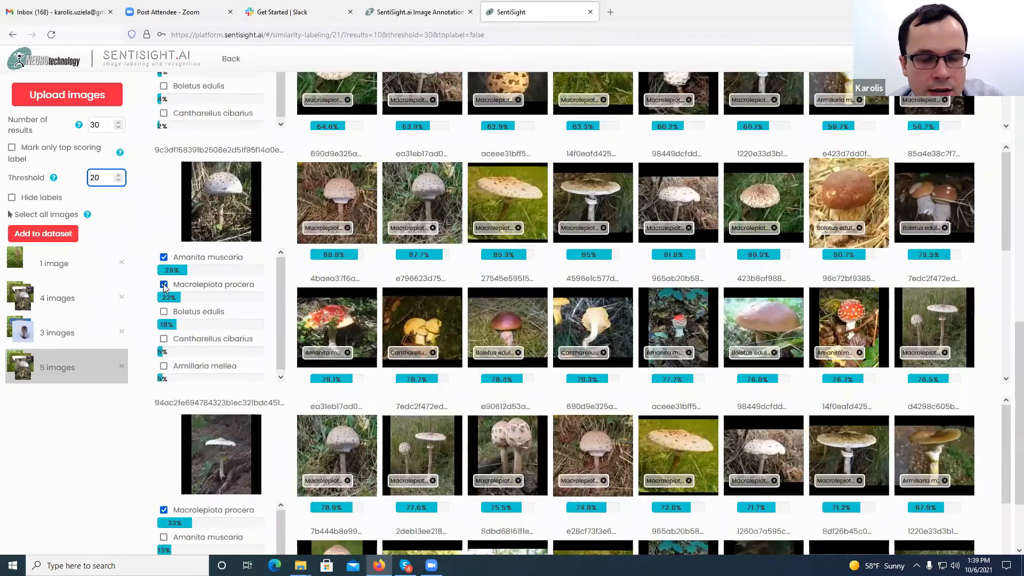
- Select the query image with both Amanita muscaria and Macrolepiota procera suggested, try a threshold of 25, and set it to 21
{"action": "left_click", "coordinate": [164, 287]}
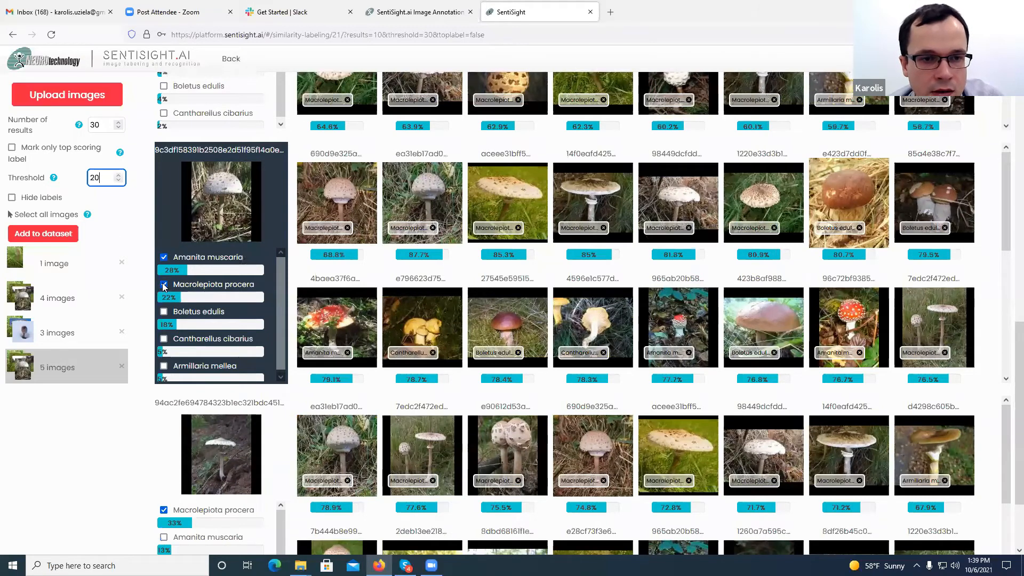
{"action": "key", "text": "BackSpace"}
{"action": "type", "text": "5"}
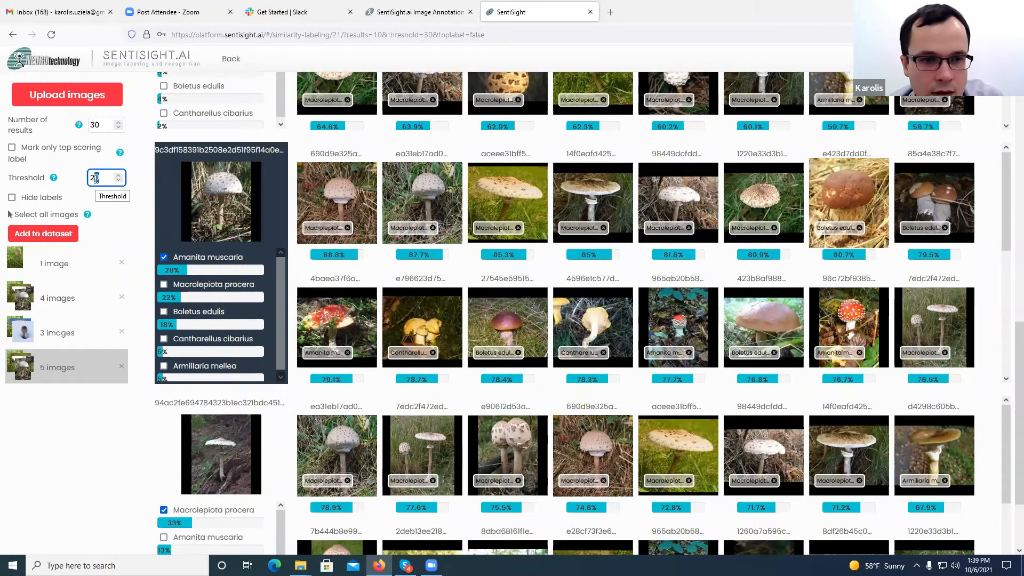
{"action": "type", "text": "1"}
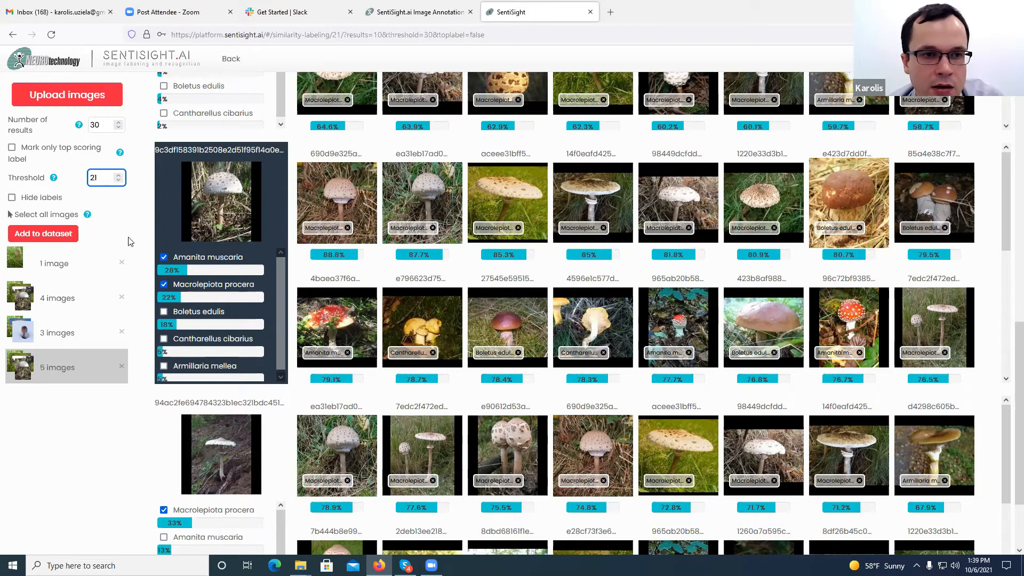
- Mark only the top scoring label for each image and check the resulting label selections across the query images
{"action": "left_click", "coordinate": [12, 148]}
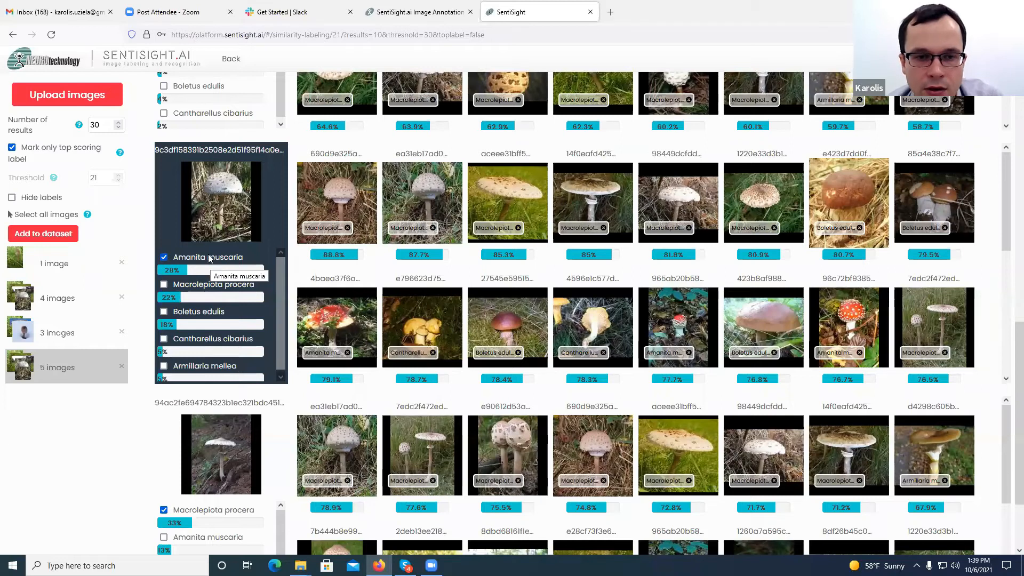
{"action": "scroll", "coordinate": [227, 266], "scroll_direction": "up", "scroll_amount": 1}
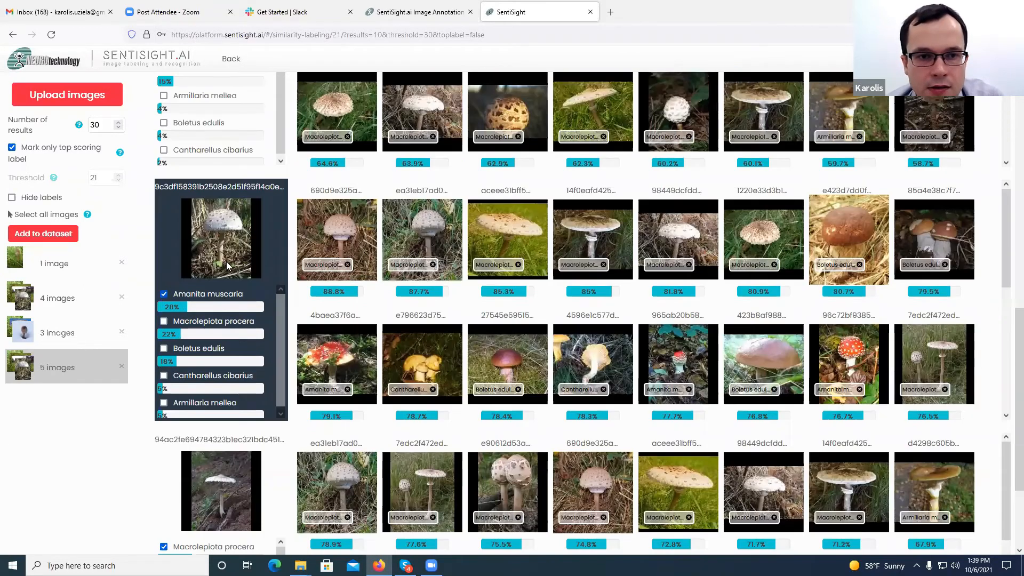
{"action": "scroll", "coordinate": [231, 210], "scroll_direction": "down", "scroll_amount": 5}
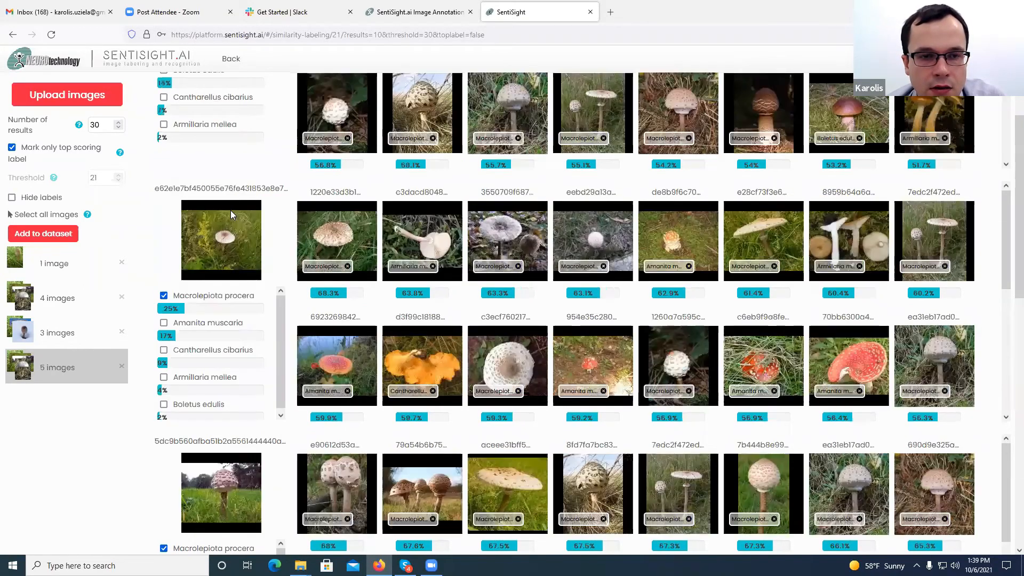
{"action": "scroll", "coordinate": [230, 241], "scroll_direction": "down", "scroll_amount": 2}
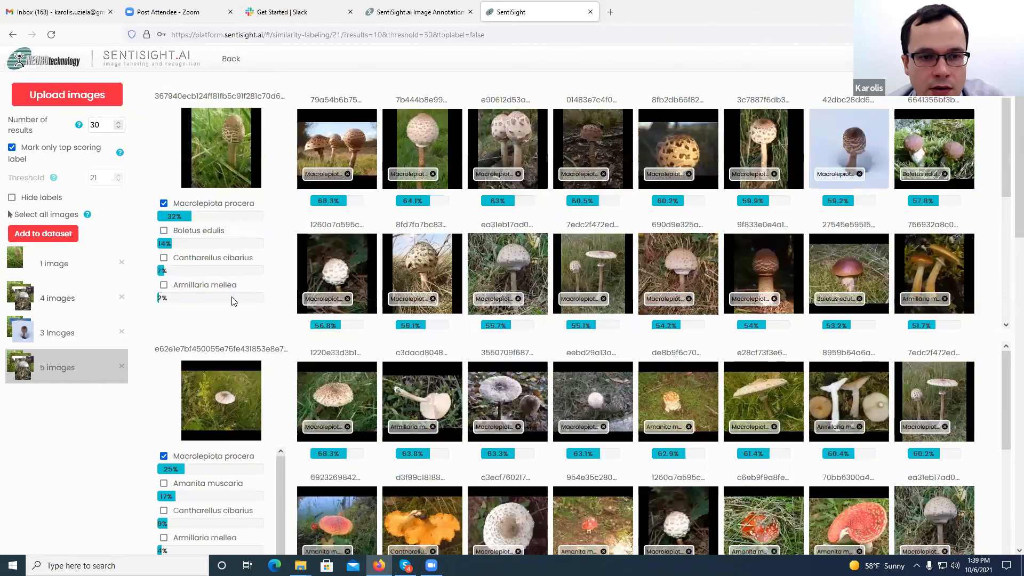
{"action": "scroll", "coordinate": [231, 300], "scroll_direction": "down", "scroll_amount": 5}
{"action": "scroll", "coordinate": [218, 380], "scroll_direction": "down", "scroll_amount": 5}
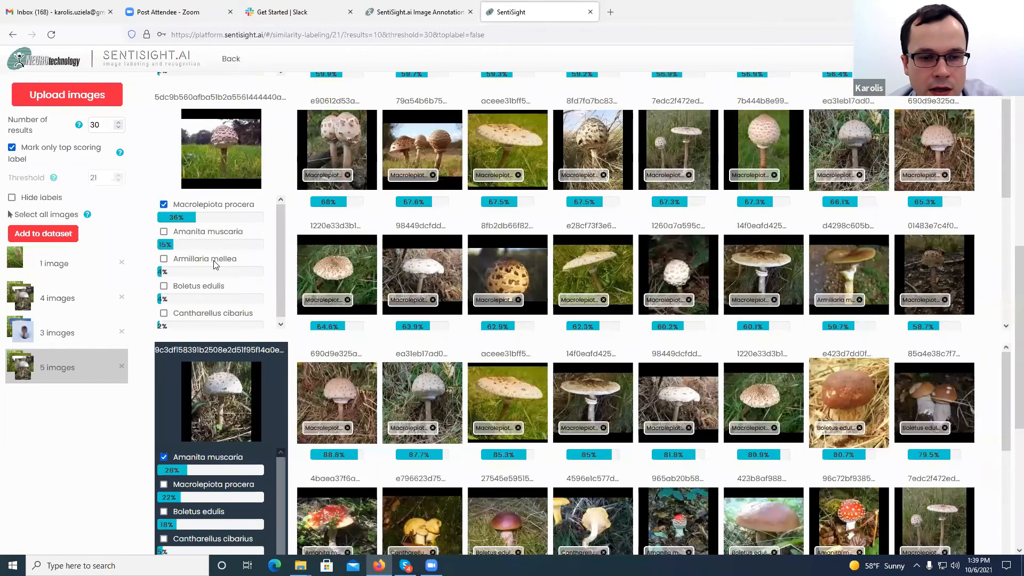
- Review the marked labels on all five query images, add them all to the dataset, and return to the project's images
{"action": "scroll", "coordinate": [220, 256], "scroll_direction": "down", "scroll_amount": 5}
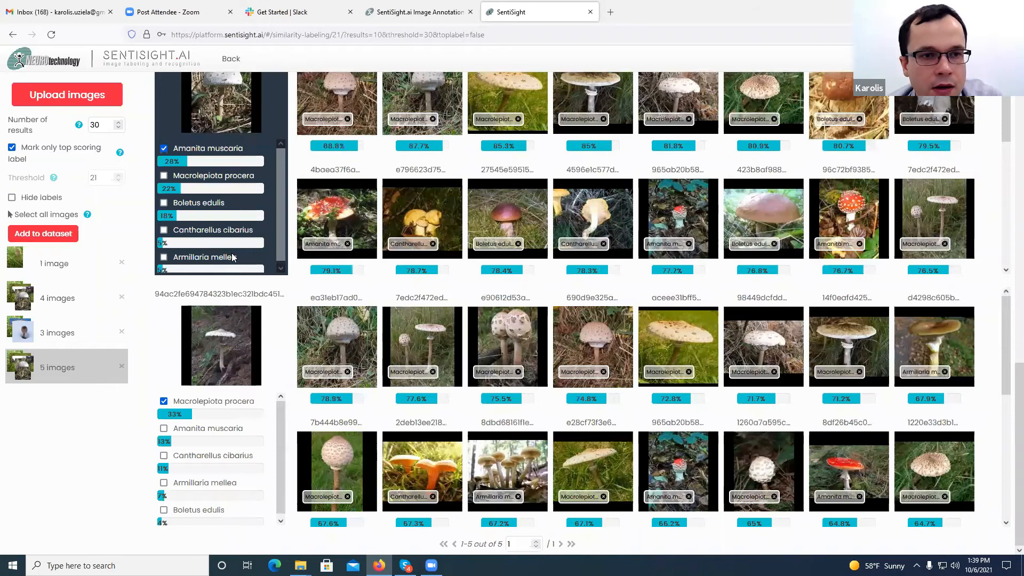
{"action": "scroll", "coordinate": [224, 259], "scroll_direction": "up", "scroll_amount": 8}
{"action": "scroll", "coordinate": [209, 260], "scroll_direction": "up", "scroll_amount": 5}
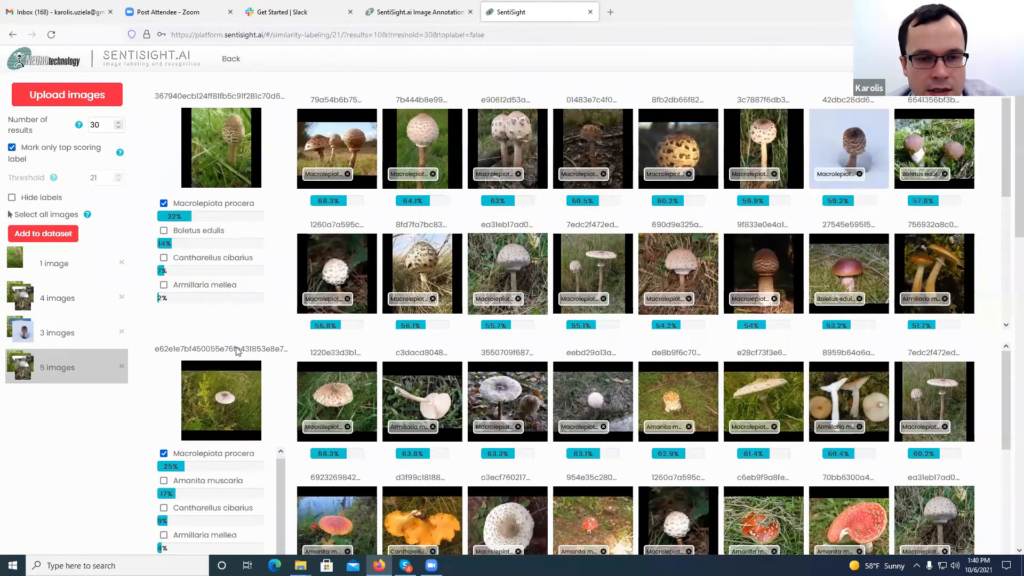
{"action": "scroll", "coordinate": [238, 335], "scroll_direction": "down", "scroll_amount": 3}
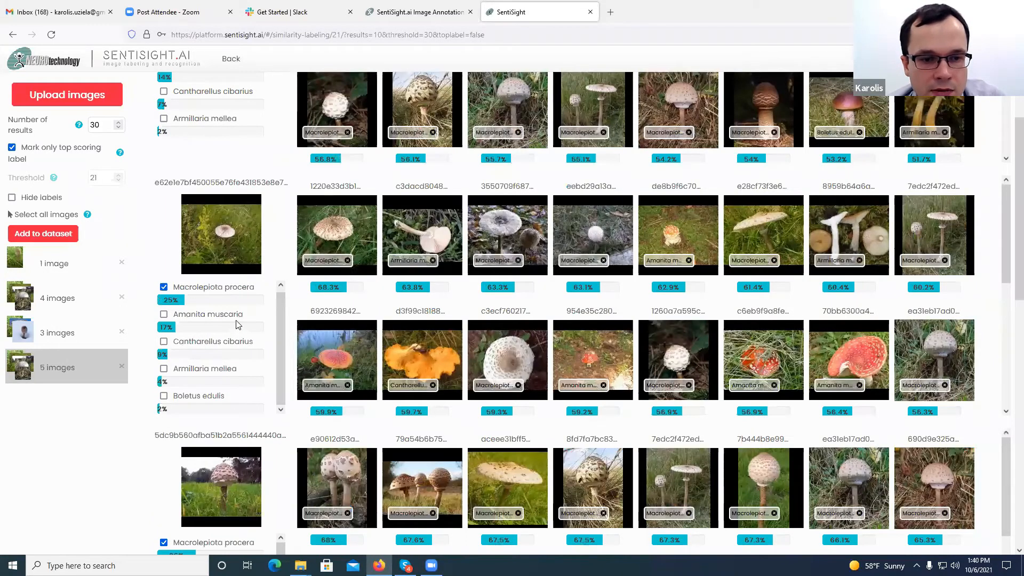
{"action": "scroll", "coordinate": [238, 325], "scroll_direction": "down", "scroll_amount": 5}
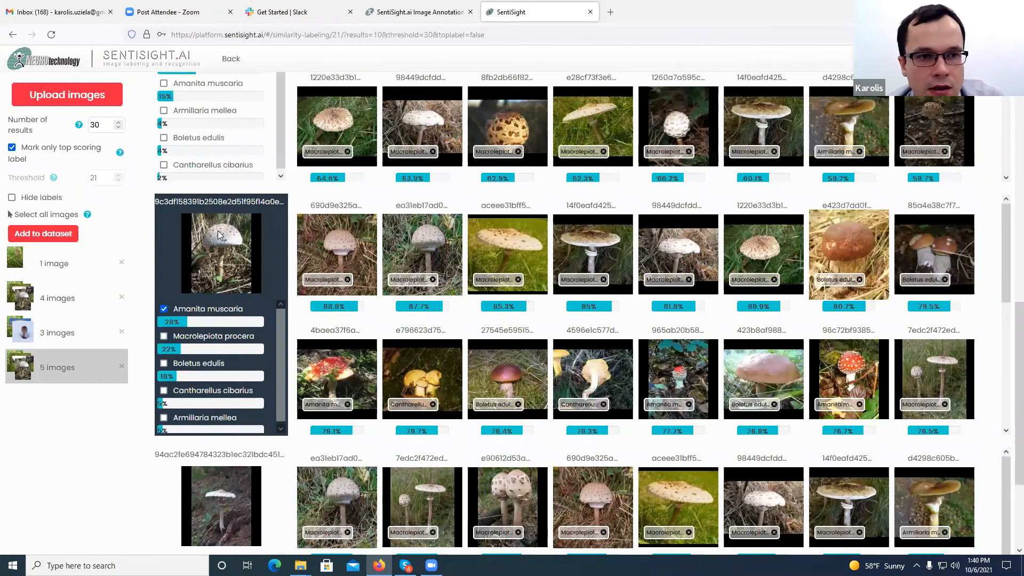
{"action": "scroll", "coordinate": [221, 234], "scroll_direction": "down", "scroll_amount": 5}
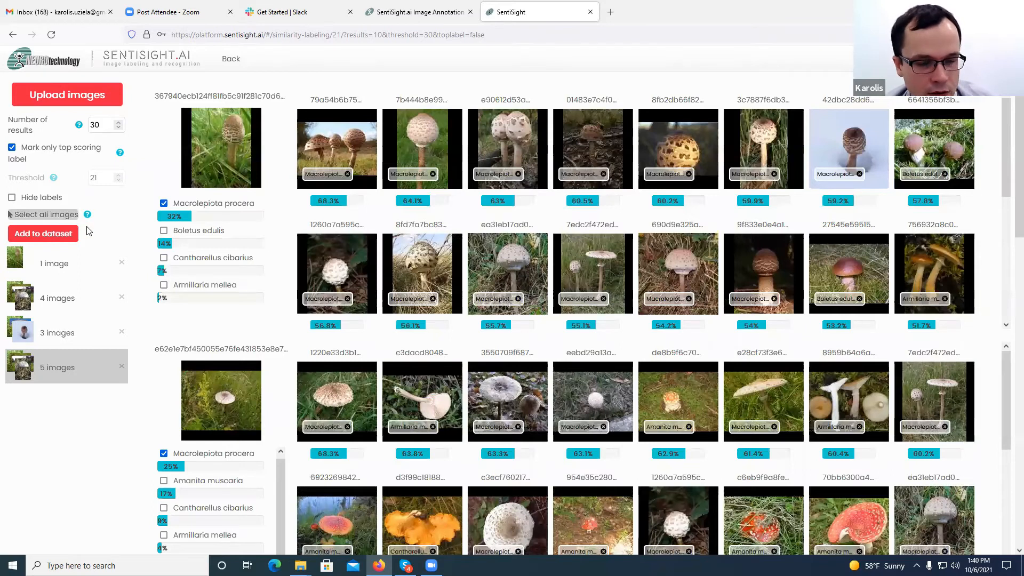
{"action": "left_click", "coordinate": [69, 216]}
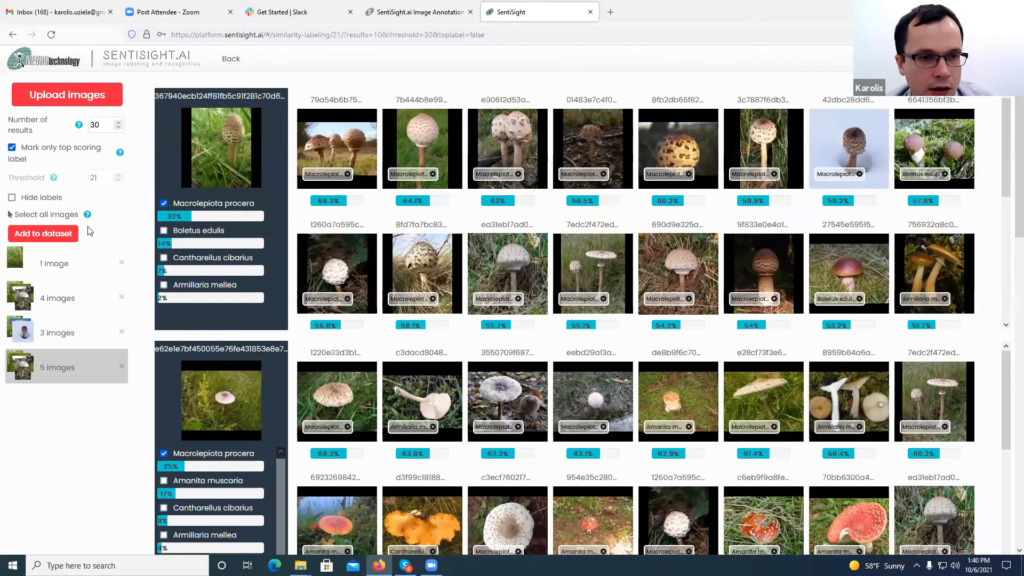
{"action": "left_click", "coordinate": [38, 231]}
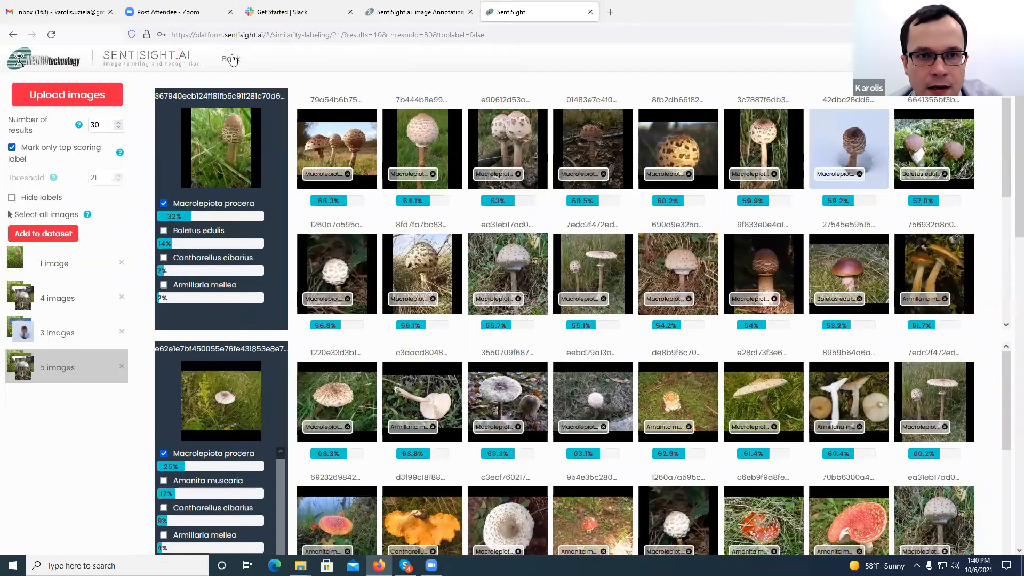
{"action": "left_click", "coordinate": [233, 59]}
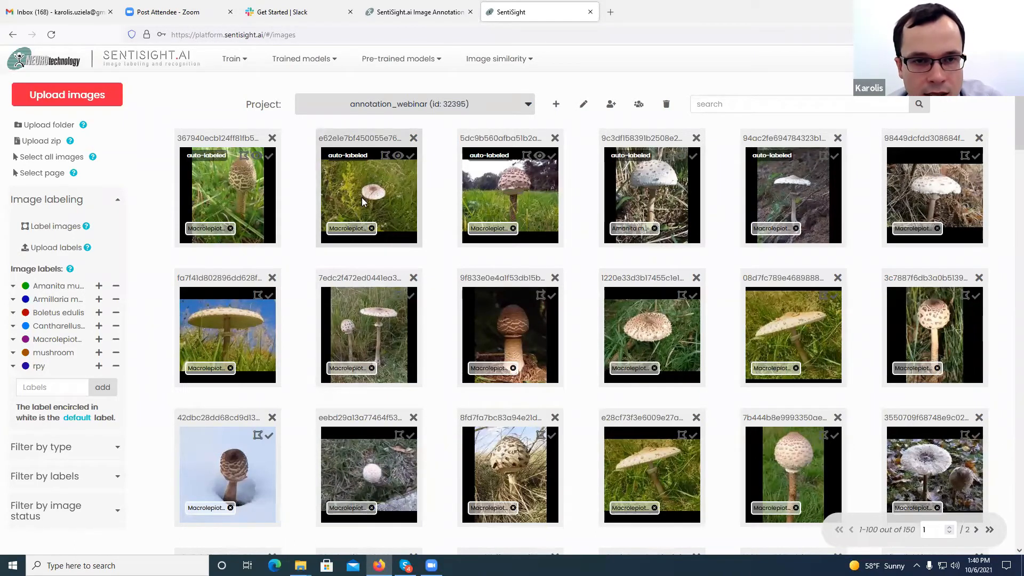
- Remove the Amanita muscaria label from the fourth image
{"action": "right_click", "coordinate": [241, 180]}
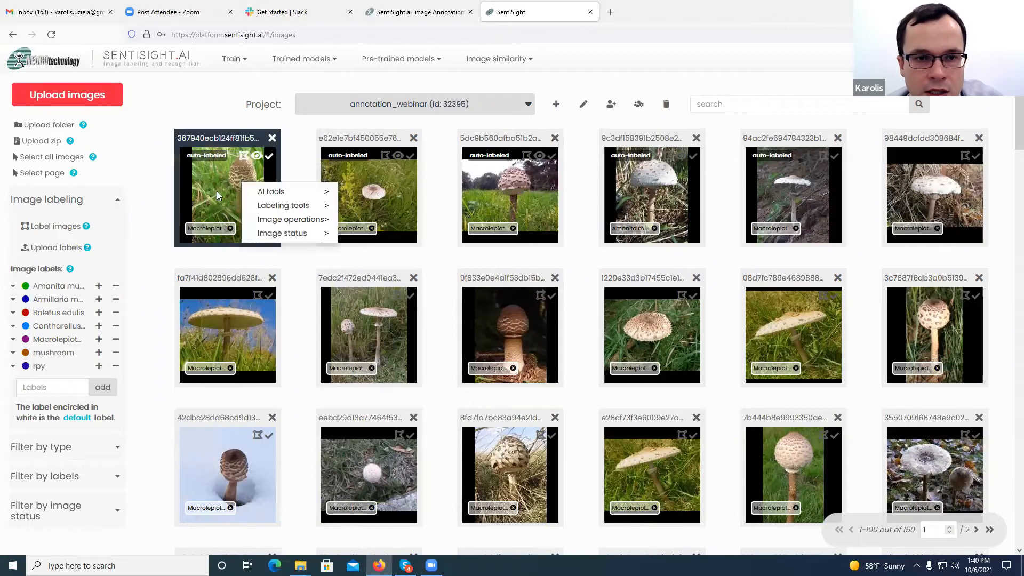
{"action": "left_click", "coordinate": [655, 229]}
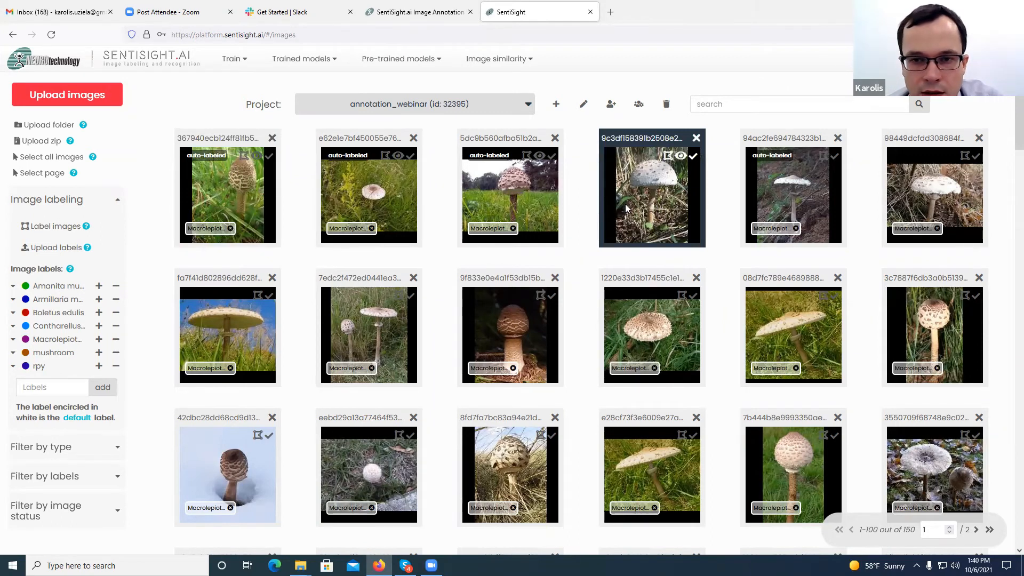
- Try adding the Amanita muscaria label to the third image, look at the fourth image's labeling tools, and remove the added label
{"action": "left_click", "coordinate": [98, 287]}
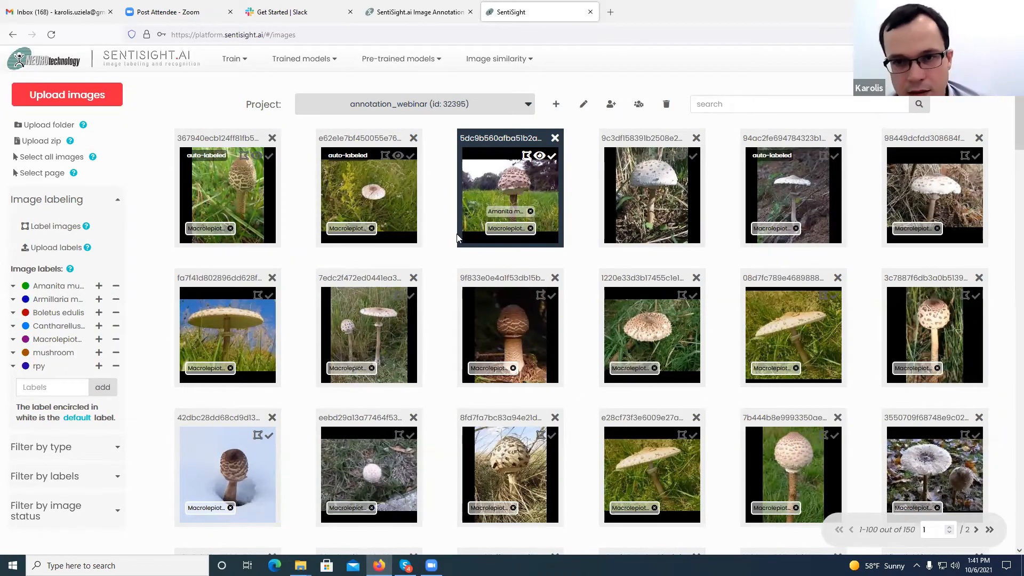
{"action": "right_click", "coordinate": [645, 182]}
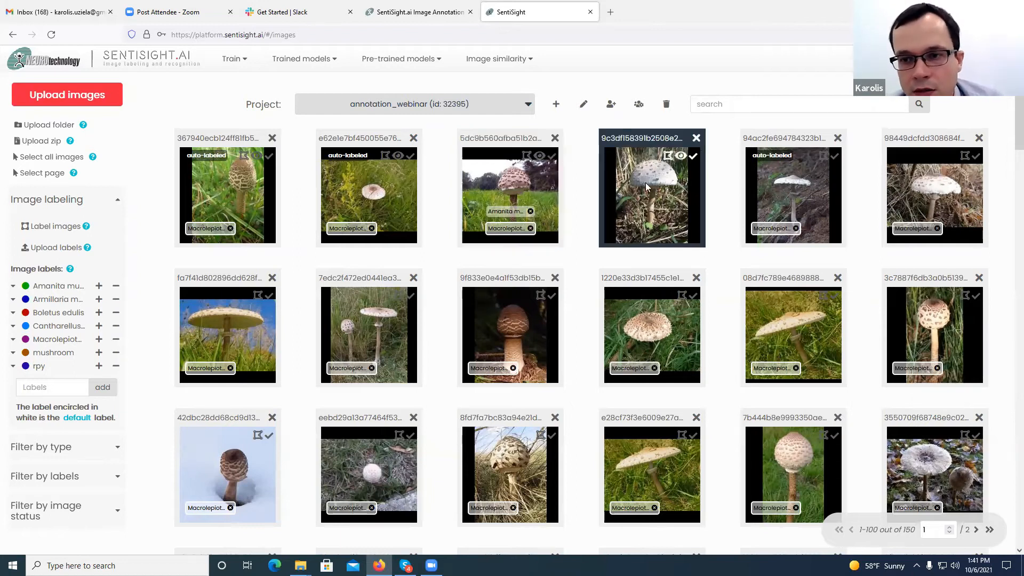
{"action": "mouse_move", "coordinate": [680, 209]}
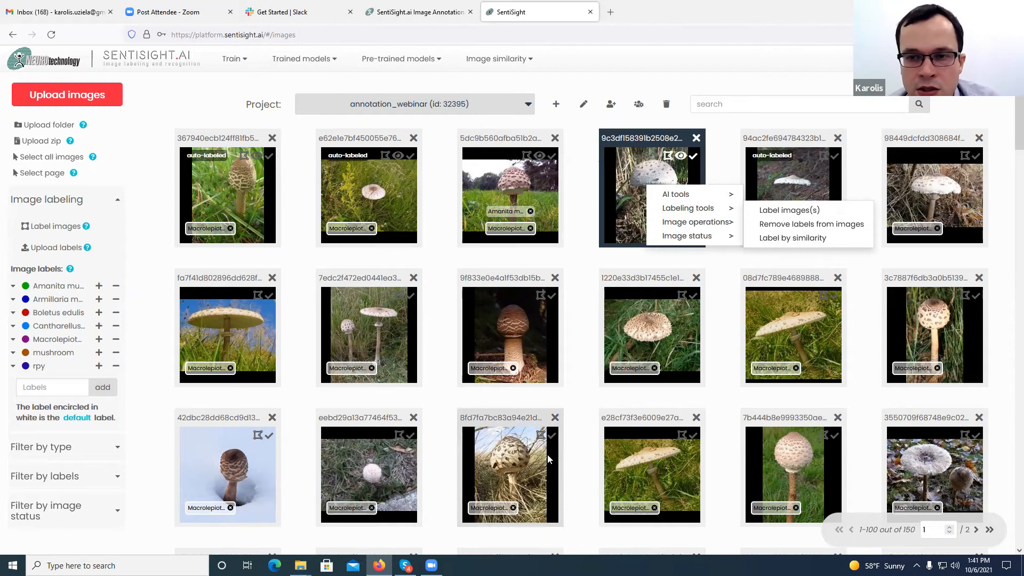
{"action": "left_click", "coordinate": [632, 167]}
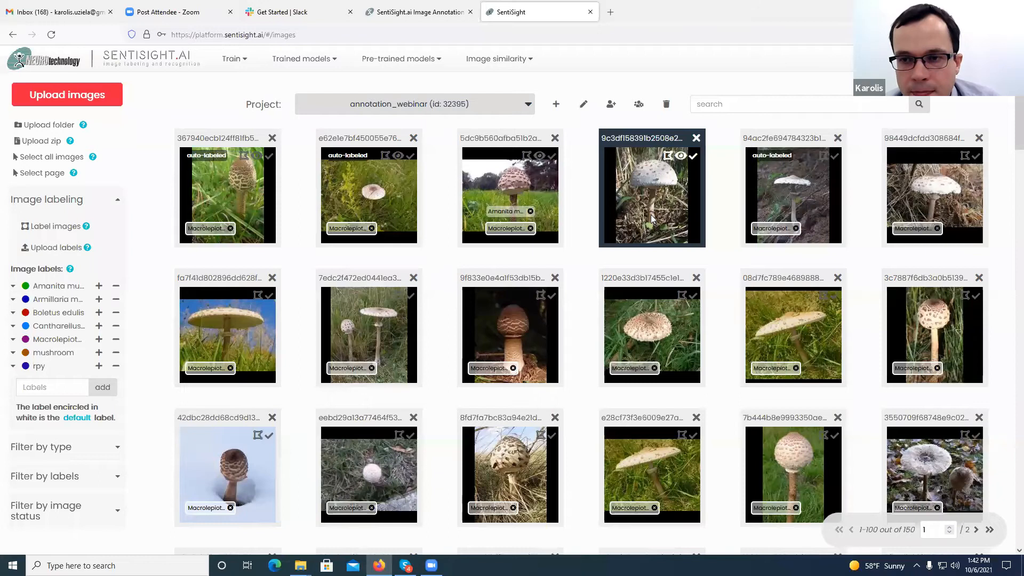
{"action": "left_click", "coordinate": [532, 212]}
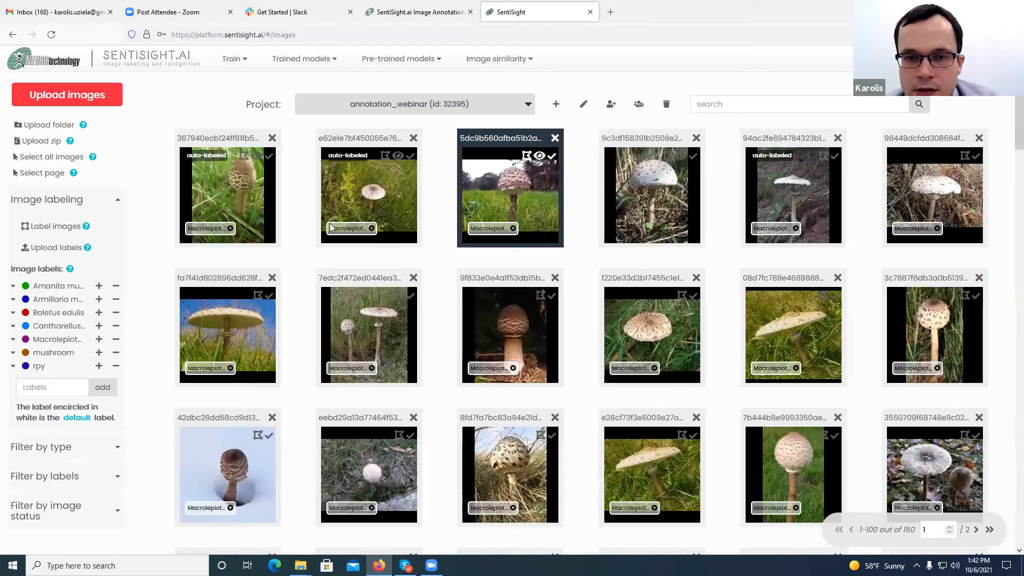
- Remove the Macrolepiota procera label from the first three images
{"action": "left_click_drag", "start_coordinate": [160, 177], "coordinate": [503, 211]}
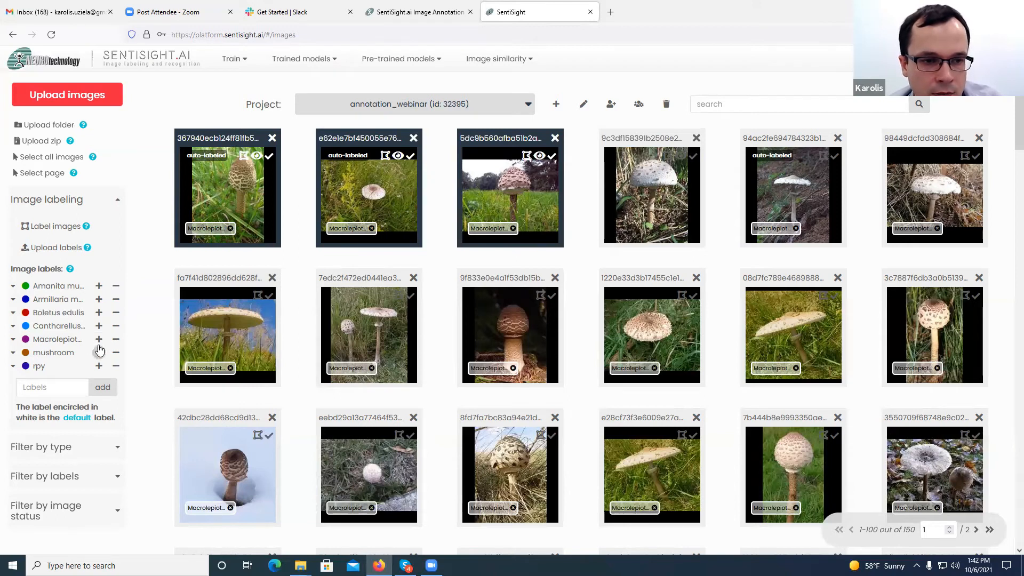
{"action": "left_click", "coordinate": [116, 342]}
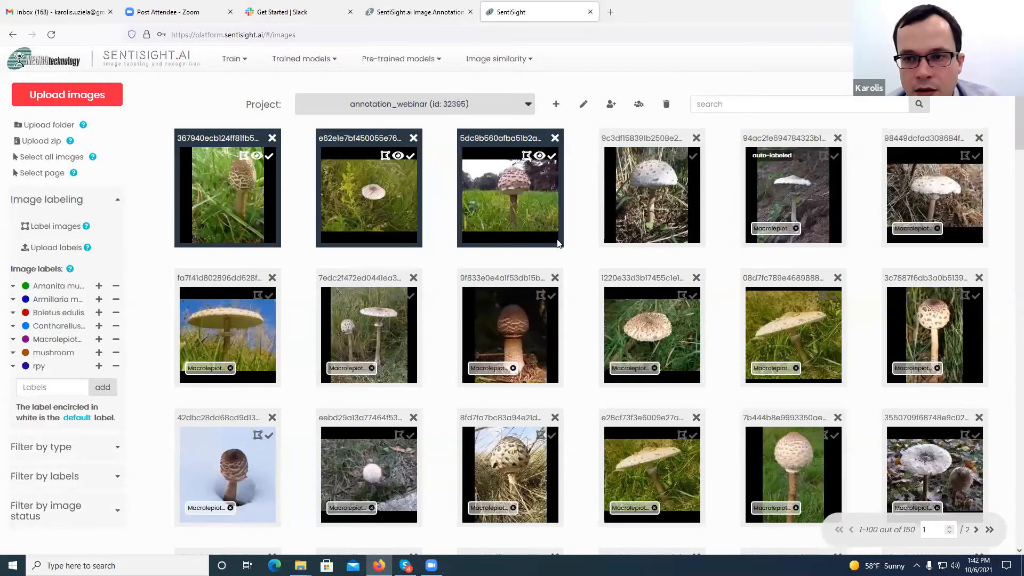
{"action": "left_click", "coordinate": [570, 176]}
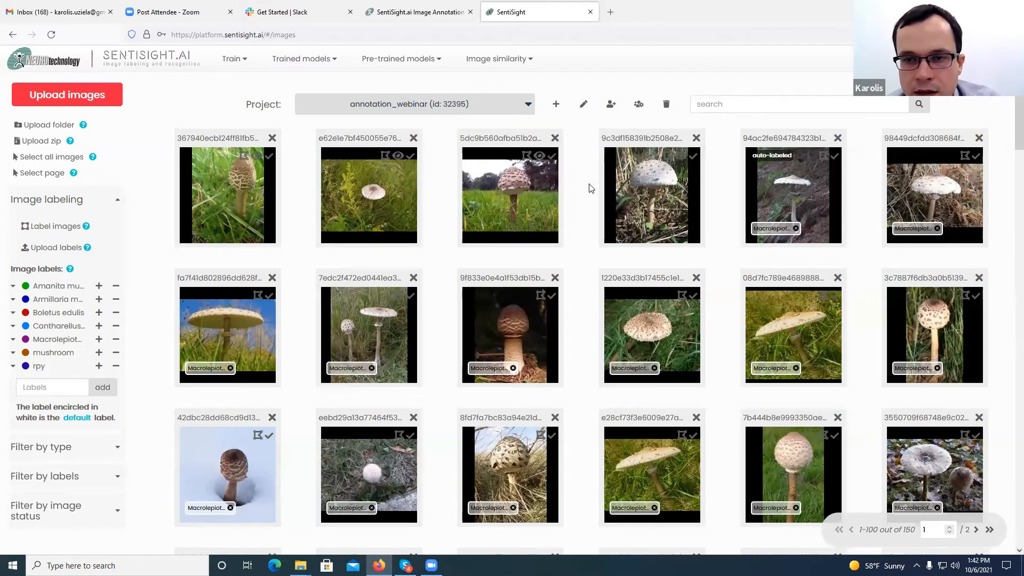
- Start training single-label classification model sl-classification-model-1 on all five mushroom labels with a train time of 5 minutes, after viewing the advanced options
{"action": "left_click", "coordinate": [296, 59]}
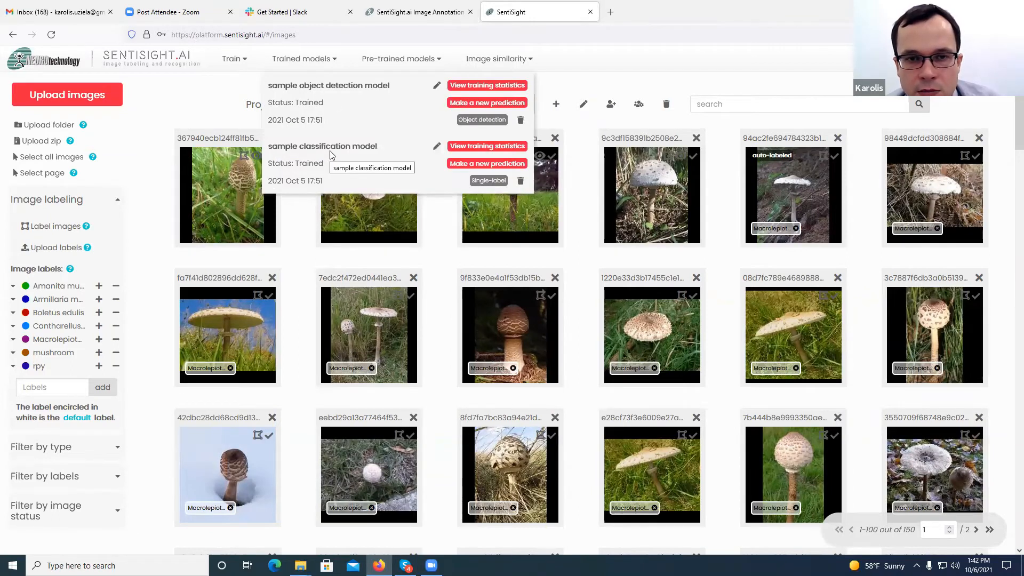
{"action": "left_click", "coordinate": [310, 62]}
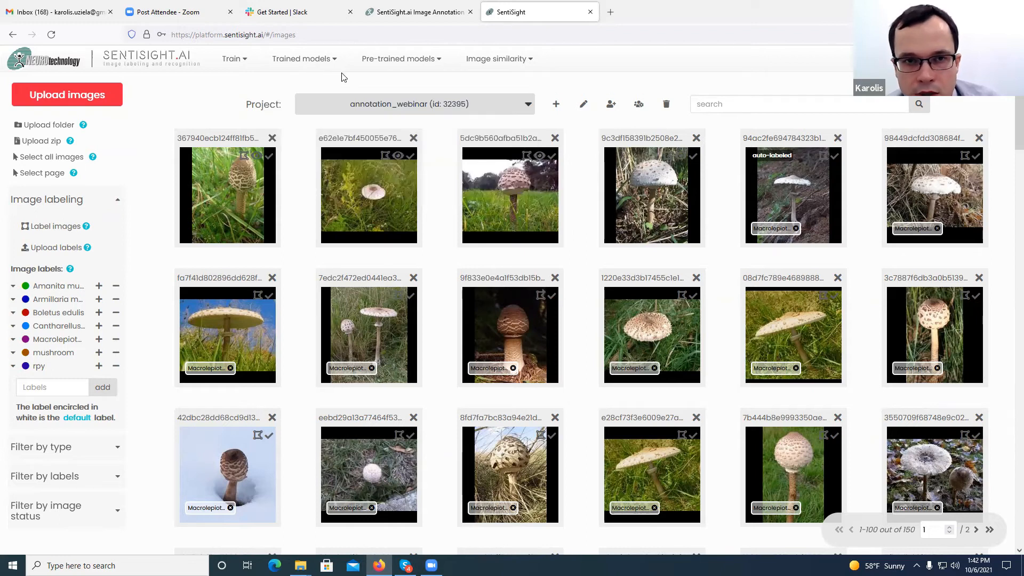
{"action": "left_click", "coordinate": [229, 59]}
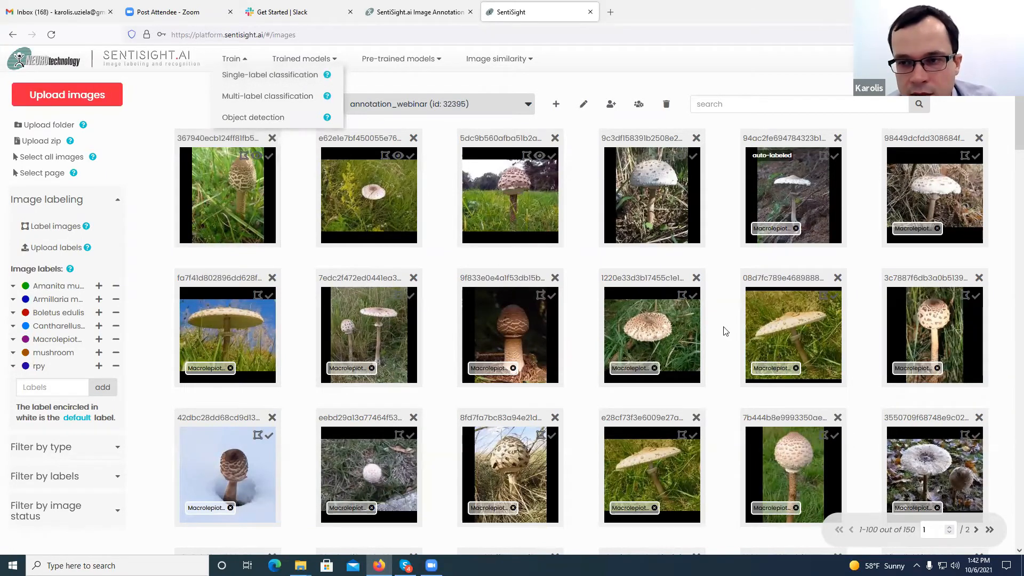
{"action": "left_click", "coordinate": [250, 79]}
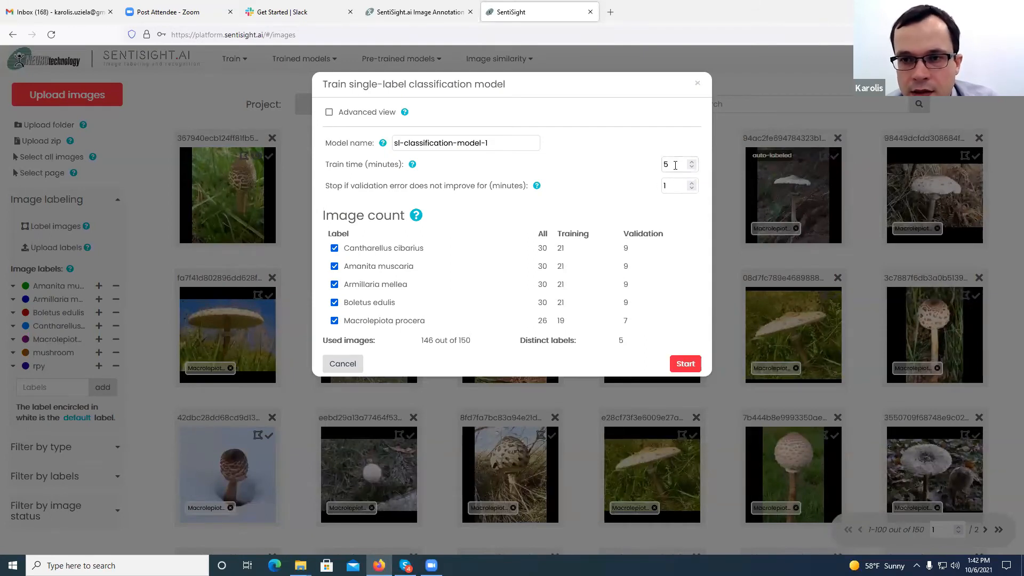
{"action": "left_click", "coordinate": [329, 113]}
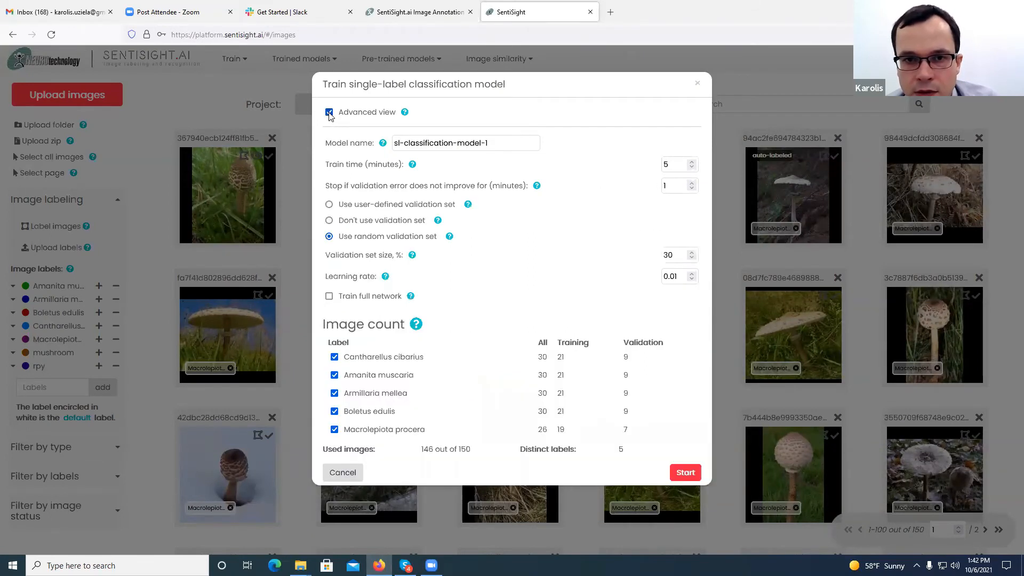
{"action": "left_click", "coordinate": [329, 112]}
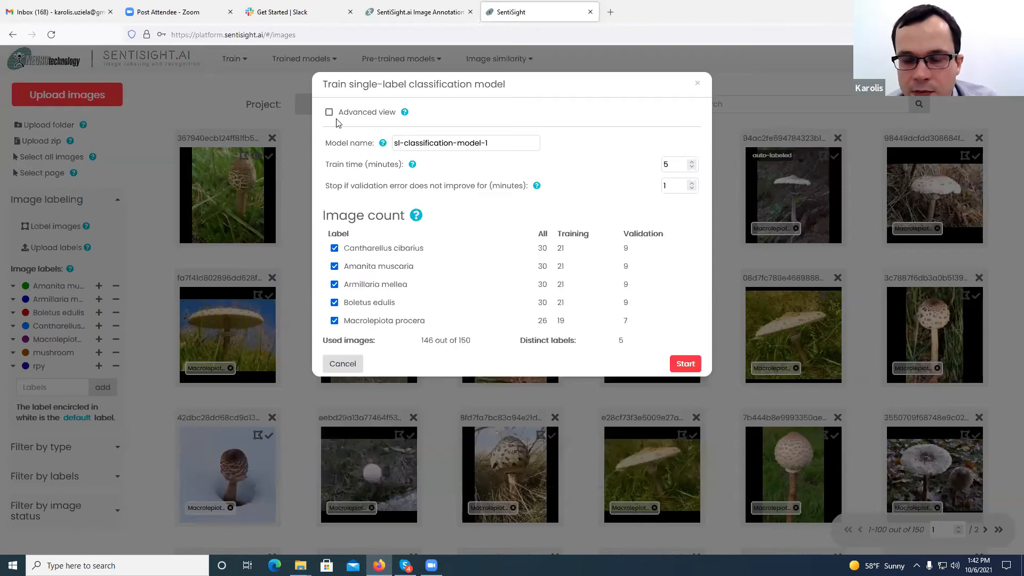
{"action": "left_click", "coordinate": [685, 367]}
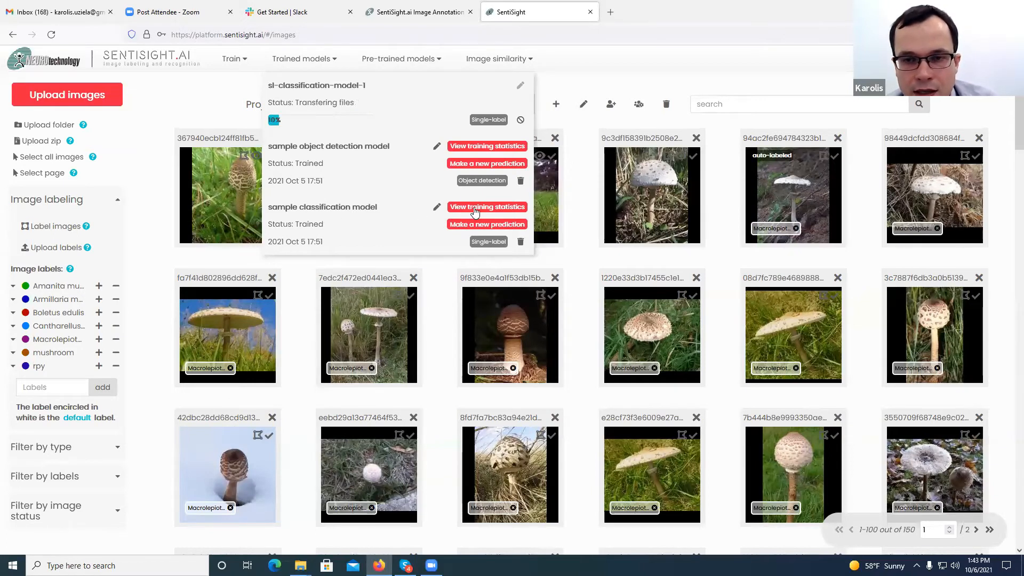
- Compare the training and validation statistics of the sample classification model
{"action": "left_click", "coordinate": [474, 210]}
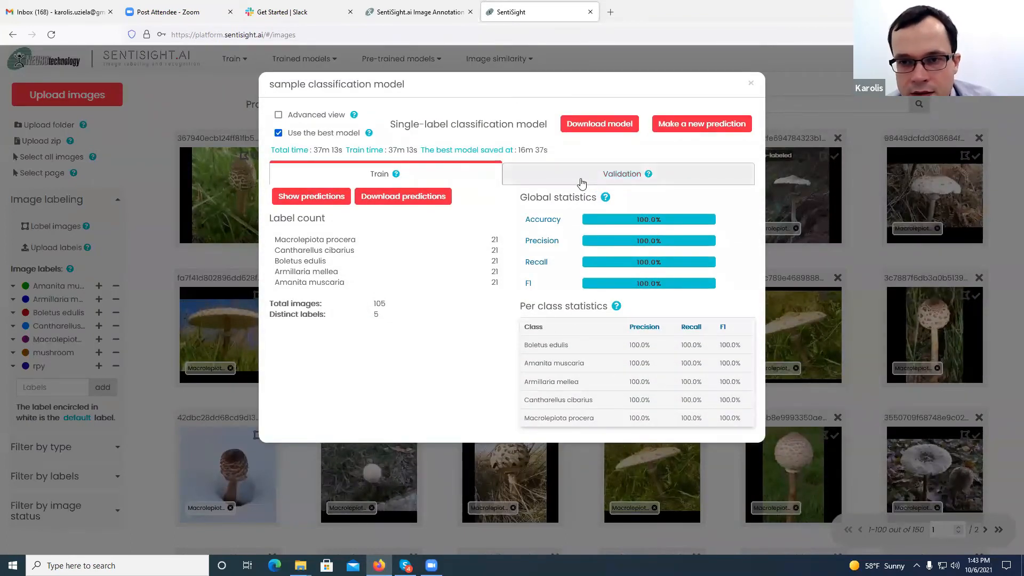
{"action": "left_click", "coordinate": [581, 182]}
{"action": "left_click", "coordinate": [426, 180]}
{"action": "left_click", "coordinate": [550, 186]}
- Examine the sample classification model's predictions on the validation images and leave its statistics
{"action": "left_click", "coordinate": [314, 197]}
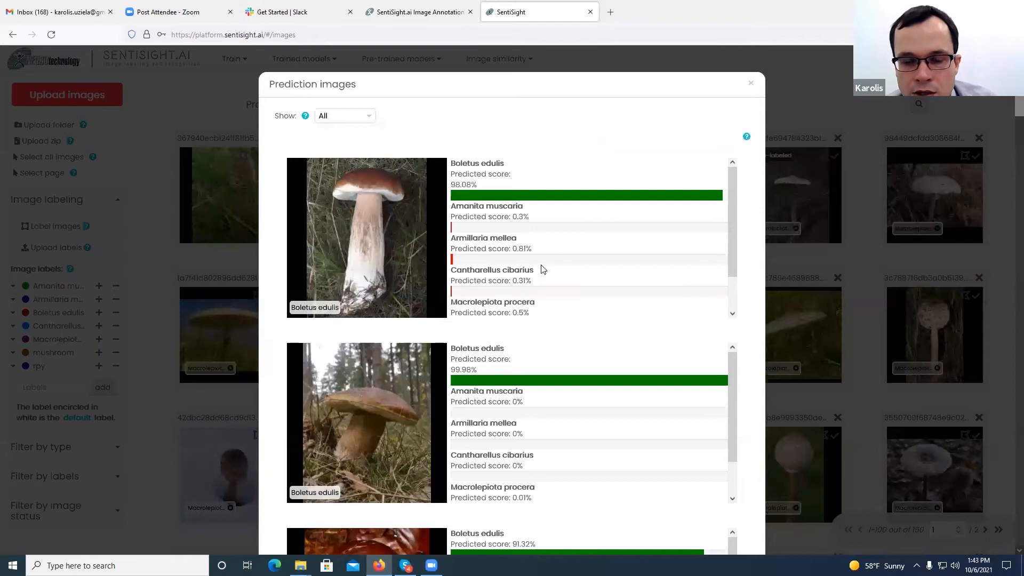
{"action": "scroll", "coordinate": [543, 268], "scroll_direction": "down", "scroll_amount": 1}
{"action": "scroll", "coordinate": [635, 338], "scroll_direction": "down", "scroll_amount": 10}
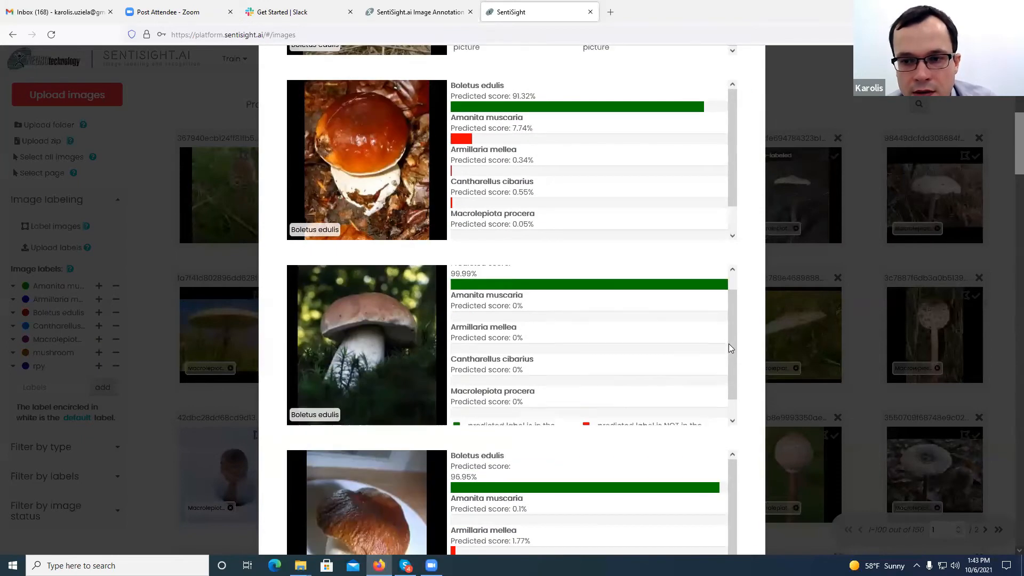
{"action": "scroll", "coordinate": [754, 333], "scroll_direction": "down", "scroll_amount": 12}
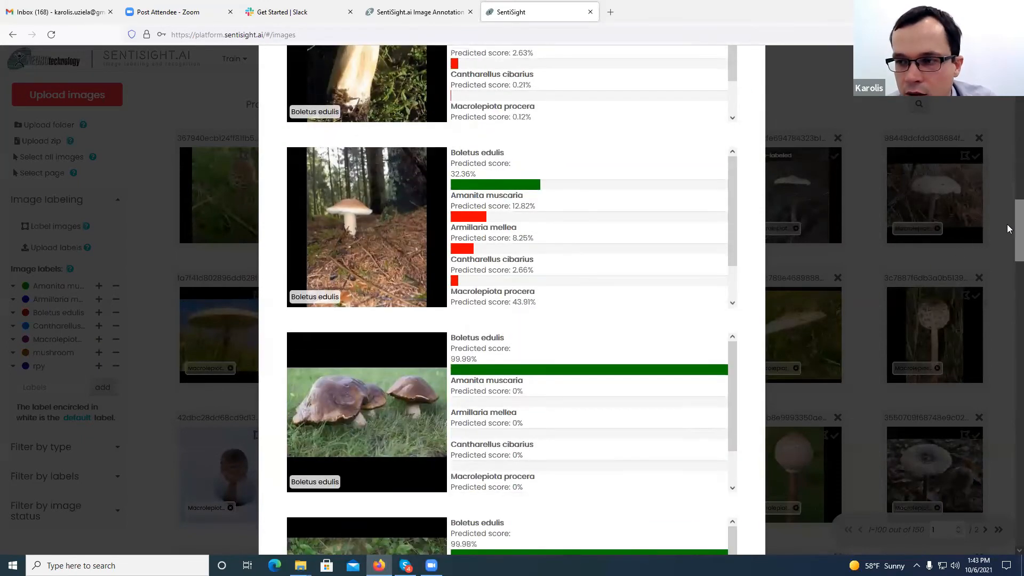
{"action": "scroll", "coordinate": [1008, 222], "scroll_direction": "up", "scroll_amount": 10}
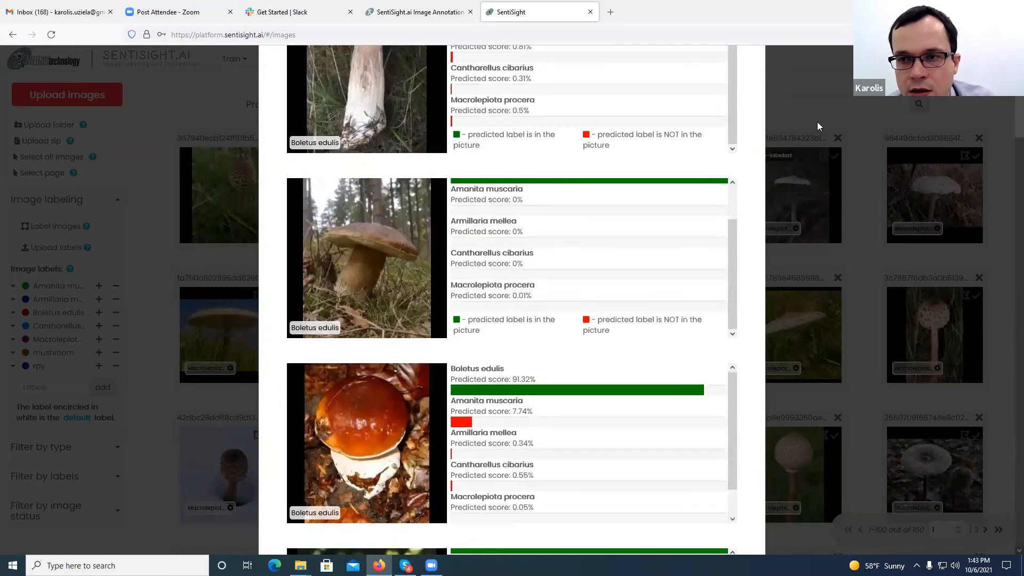
{"action": "scroll", "coordinate": [754, 85], "scroll_direction": "up", "scroll_amount": 5}
{"action": "left_click", "coordinate": [751, 84]}
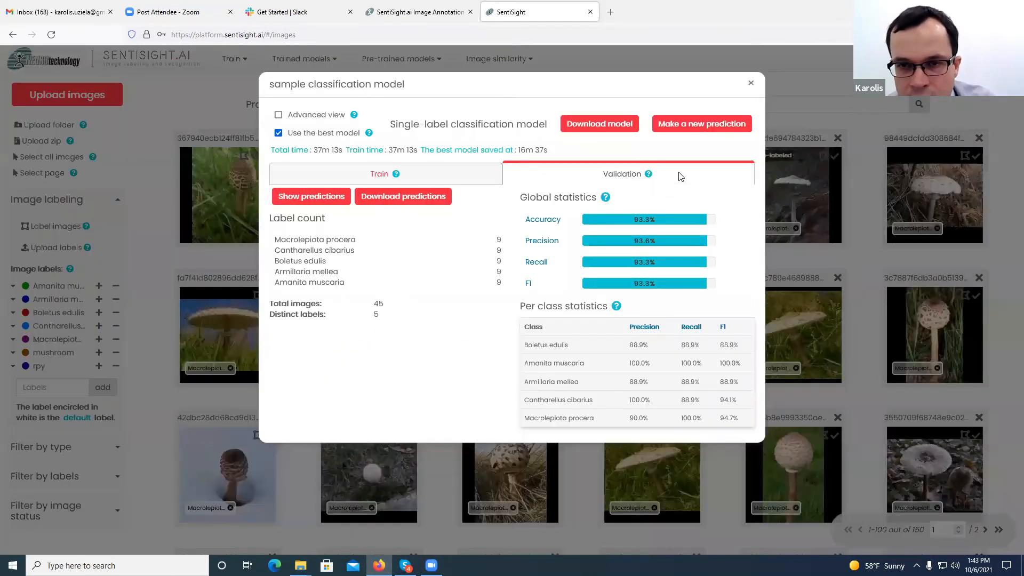
{"action": "left_click", "coordinate": [752, 85]}
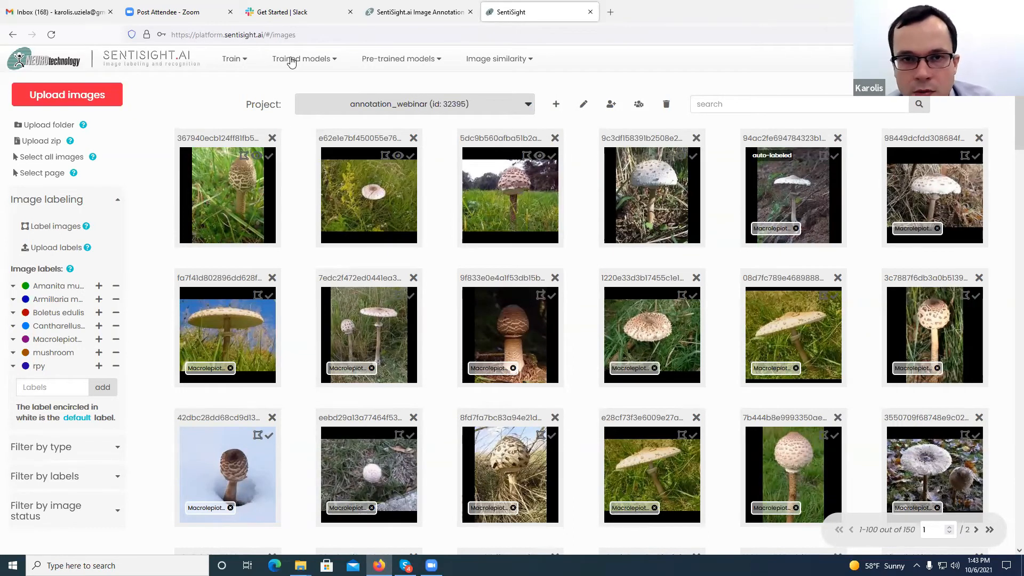
- Predict labels for the first four images with the sample classification model, using its best version
{"action": "left_click", "coordinate": [293, 62]}
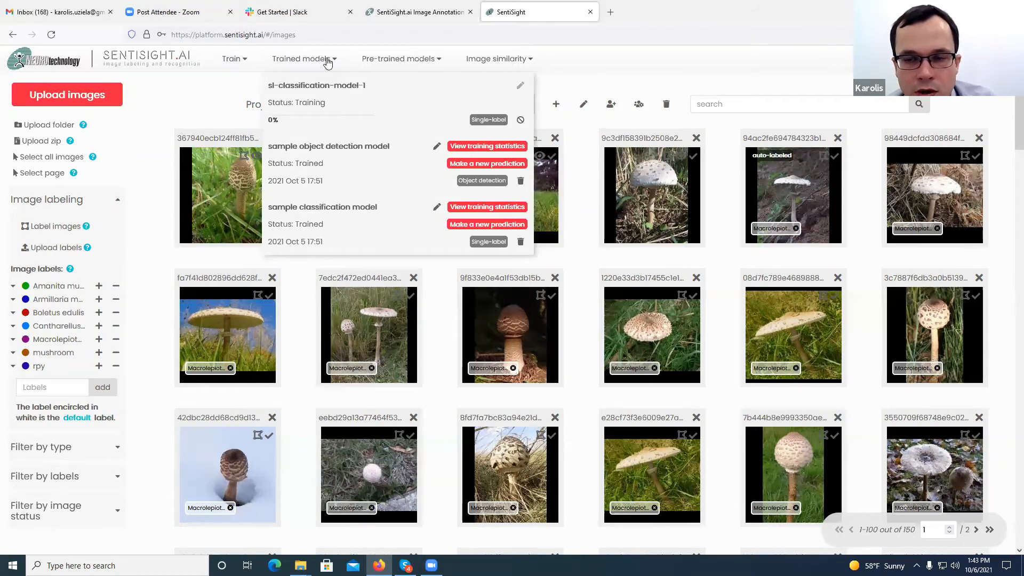
{"action": "left_click", "coordinate": [328, 60]}
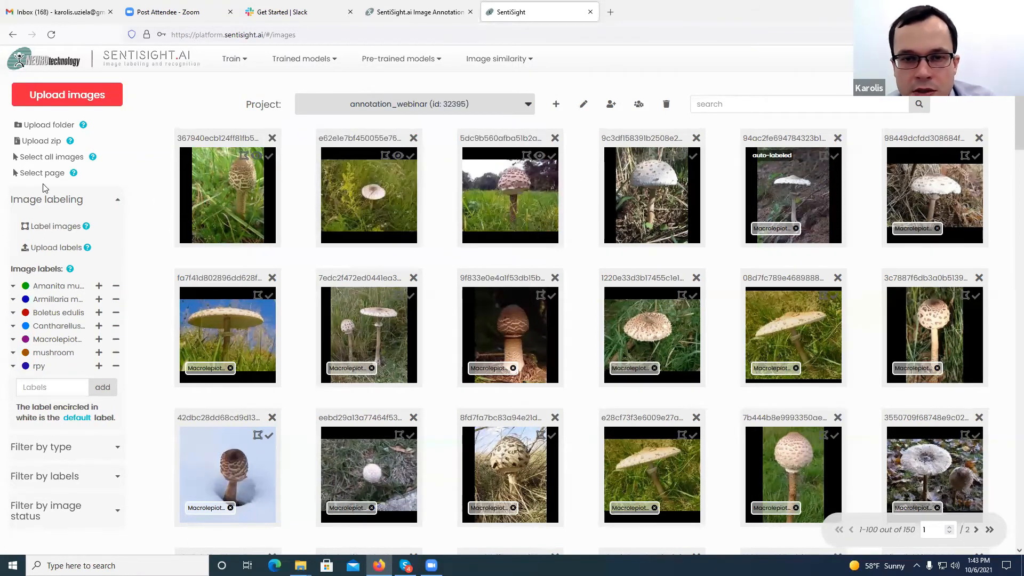
{"action": "left_click_drag", "start_coordinate": [159, 177], "coordinate": [683, 211]}
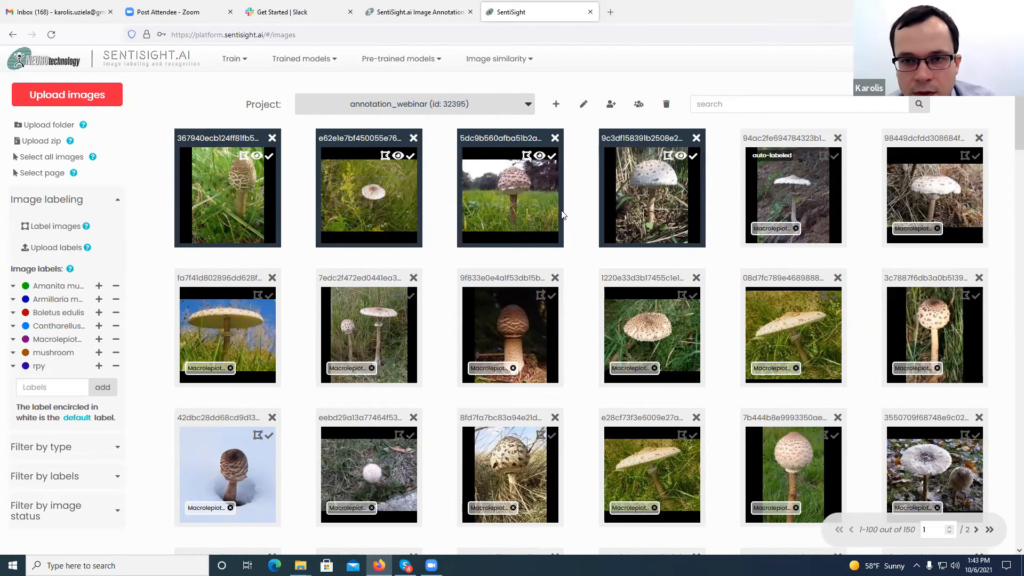
{"action": "right_click", "coordinate": [244, 172]}
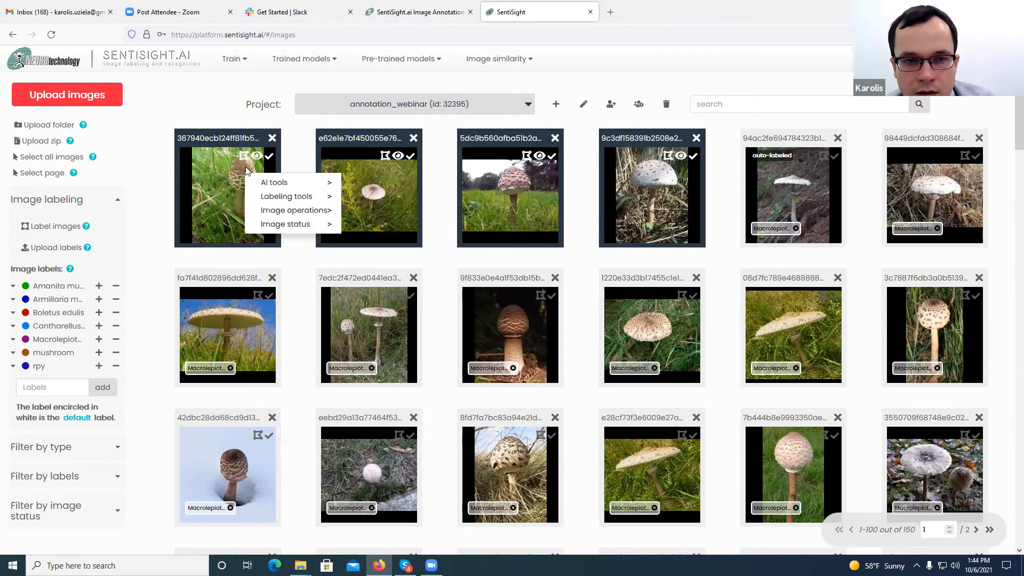
{"action": "mouse_move", "coordinate": [297, 184]}
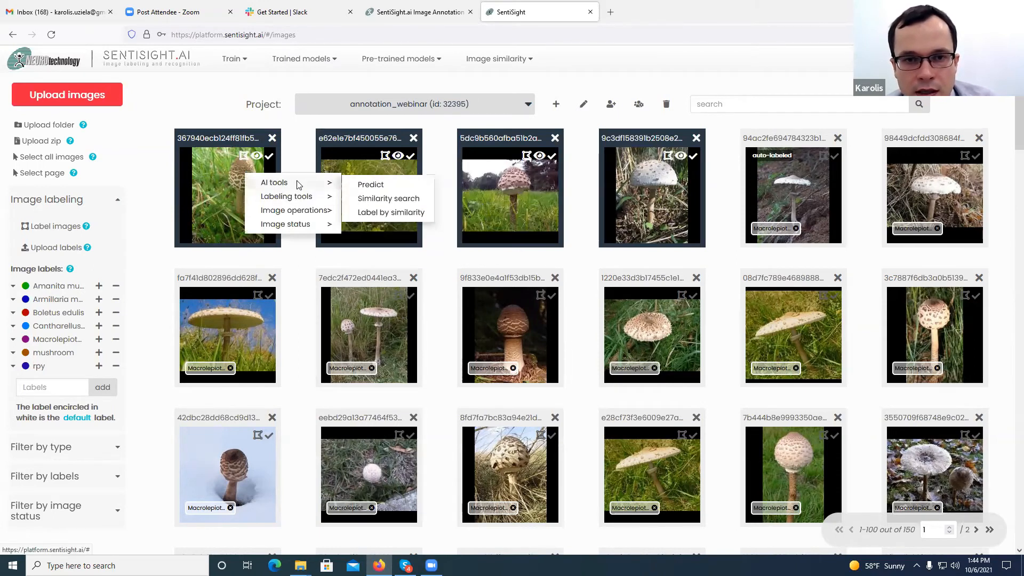
{"action": "left_click", "coordinate": [371, 185]}
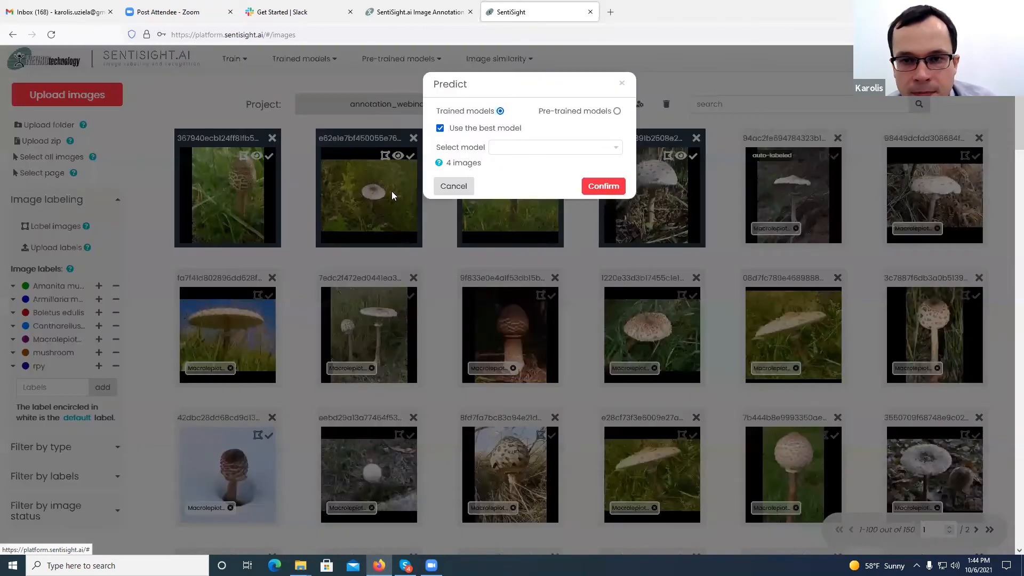
{"action": "left_click", "coordinate": [544, 152]}
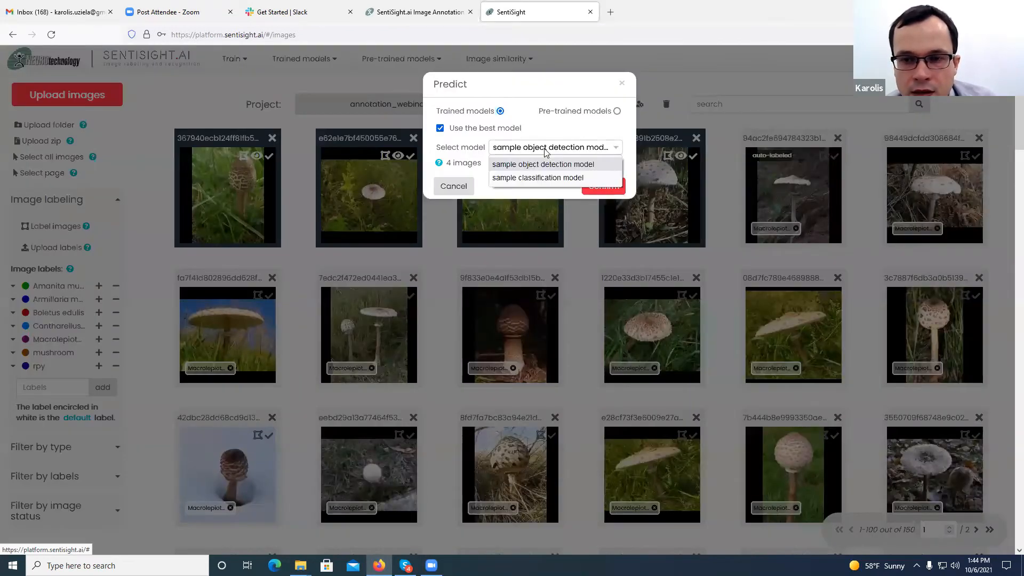
{"action": "left_click", "coordinate": [549, 178]}
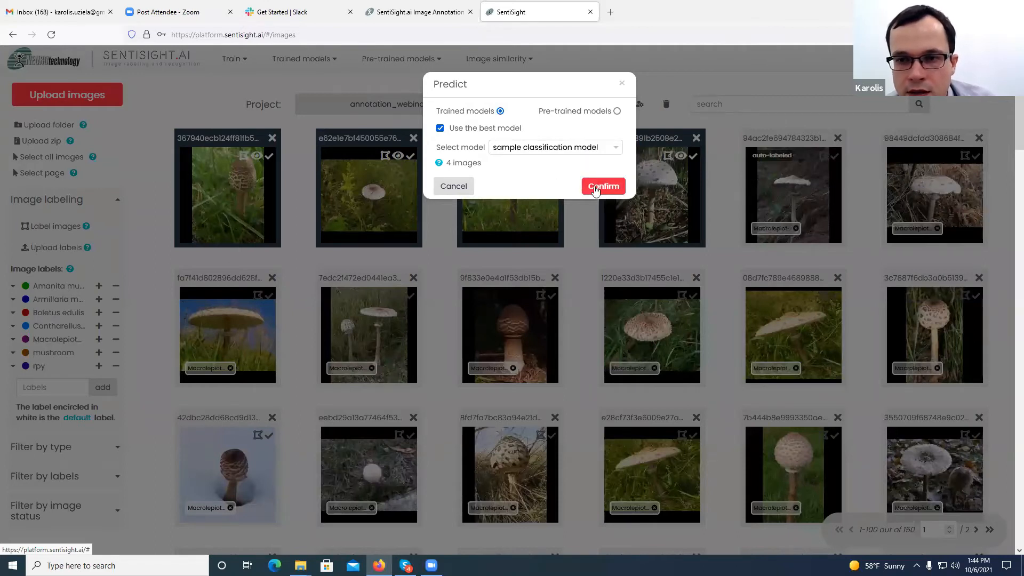
{"action": "left_click", "coordinate": [595, 187]}
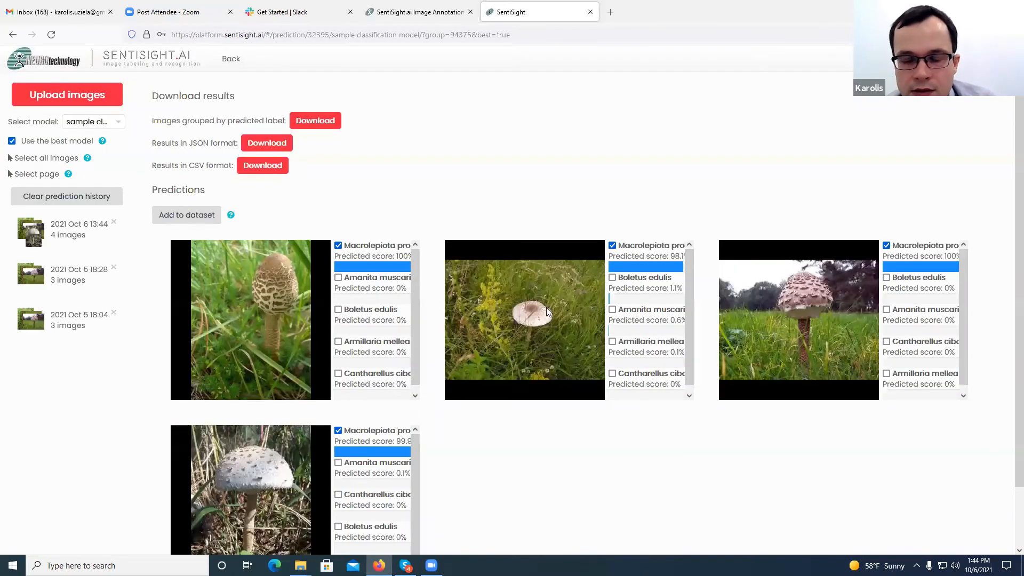
- Switch the first image's predicted label to Amanita muscaria and back to Macrolepiota procera
{"action": "scroll", "coordinate": [583, 352], "scroll_direction": "down", "scroll_amount": 2}
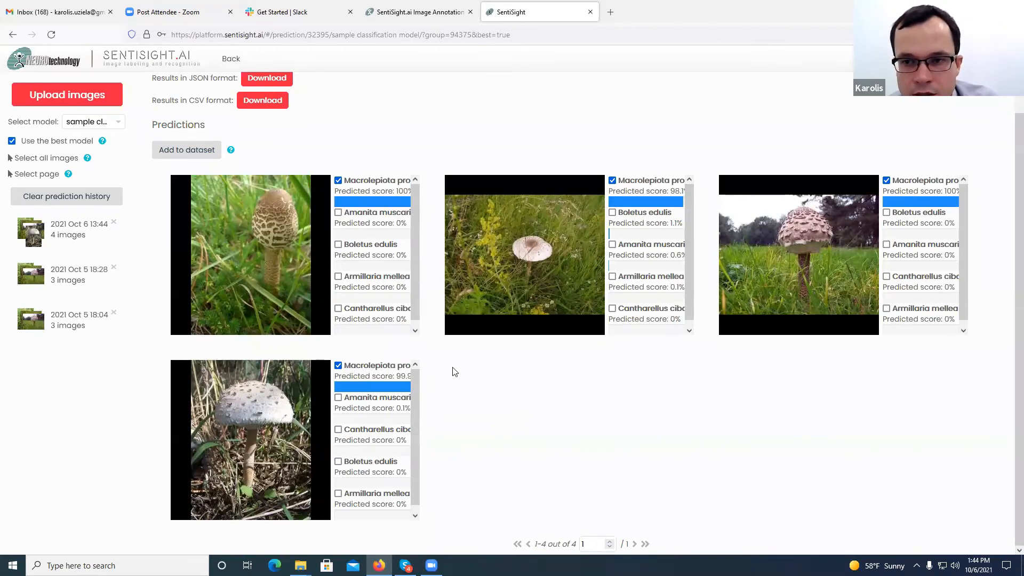
{"action": "left_click", "coordinate": [338, 214]}
{"action": "left_click", "coordinate": [338, 181]}
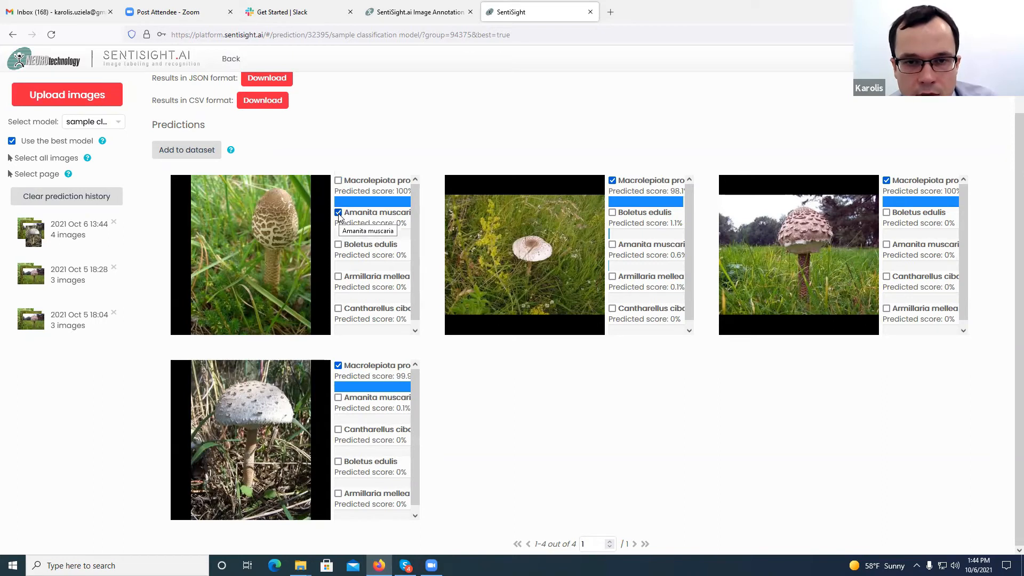
{"action": "left_click", "coordinate": [338, 213]}
{"action": "left_click", "coordinate": [338, 181]}
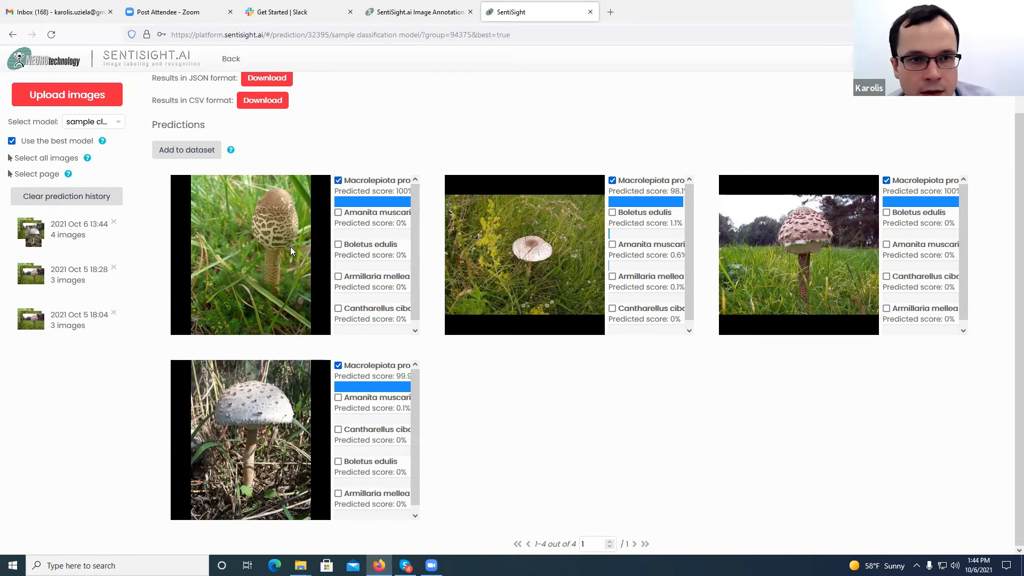
- Add the predicted labels of all four images to the dataset and return to the project images
{"action": "left_click", "coordinate": [50, 160]}
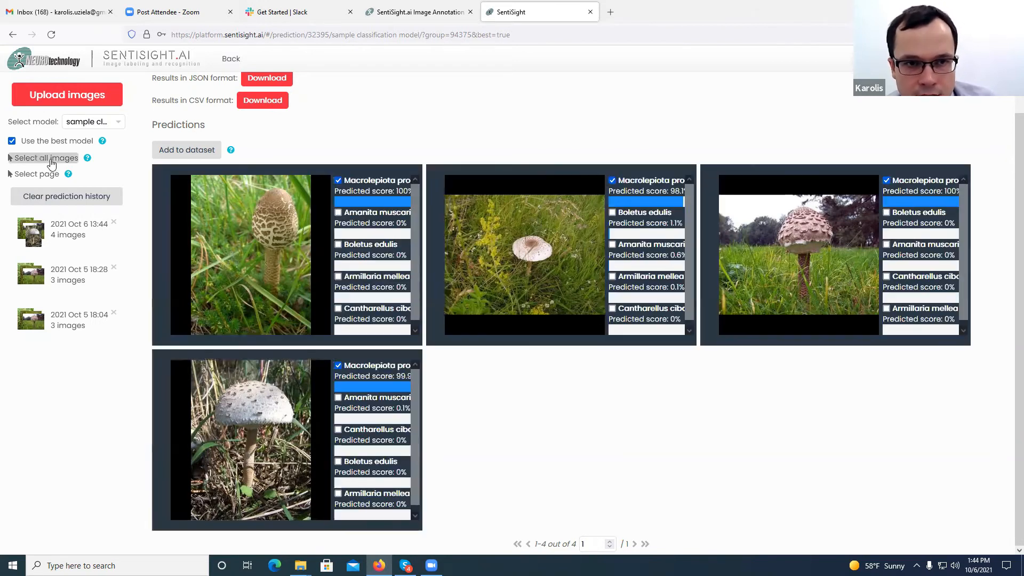
{"action": "left_click", "coordinate": [200, 153]}
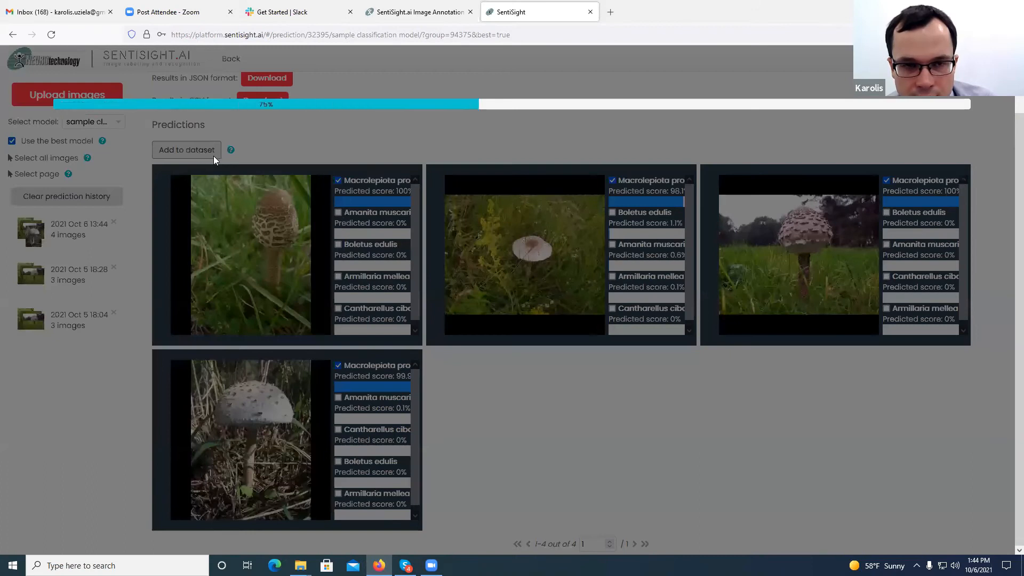
{"action": "left_click", "coordinate": [688, 85]}
{"action": "left_click", "coordinate": [230, 60]}
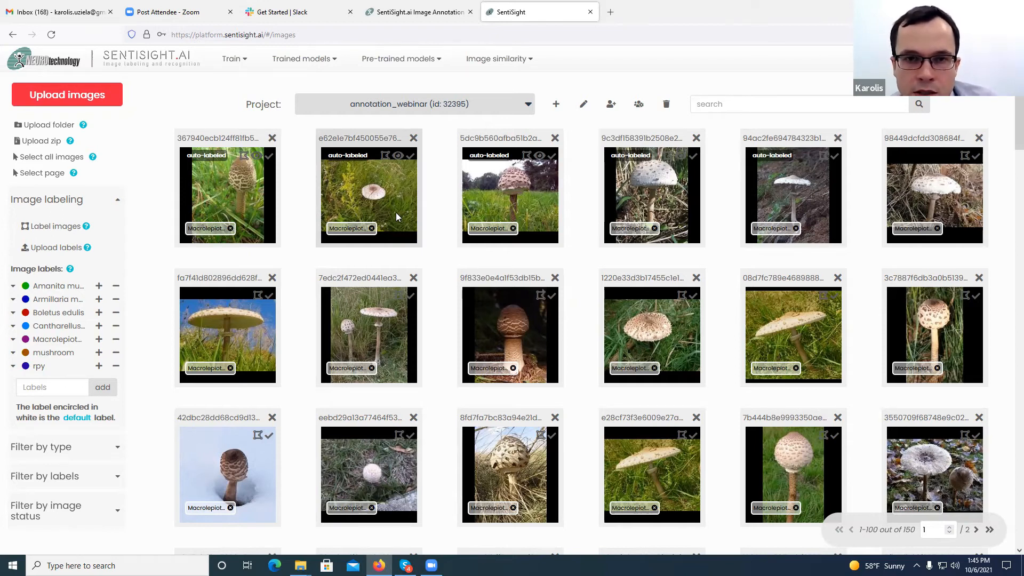
{"action": "left_click", "coordinate": [242, 63]}
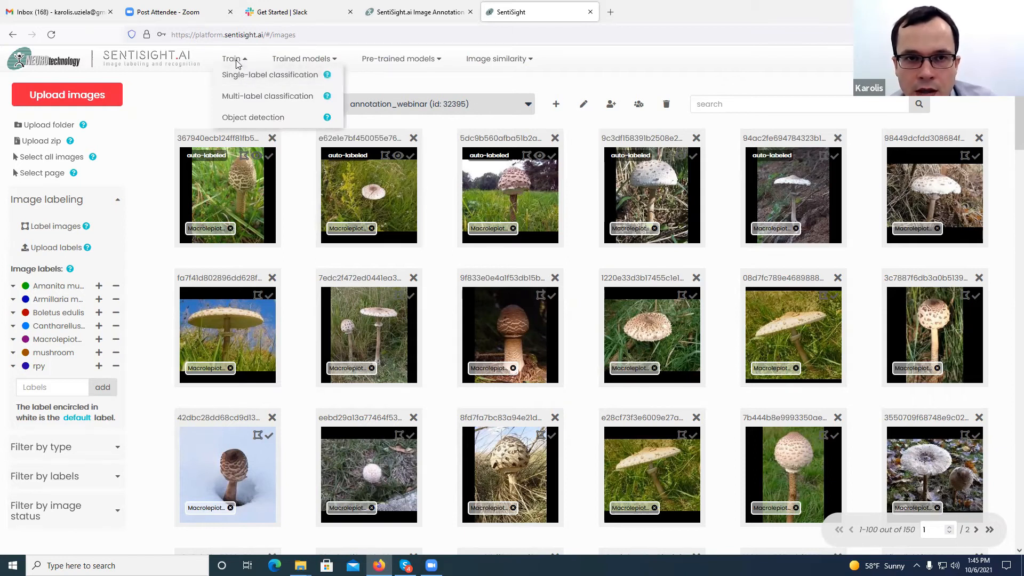
{"action": "left_click", "coordinate": [237, 65]}
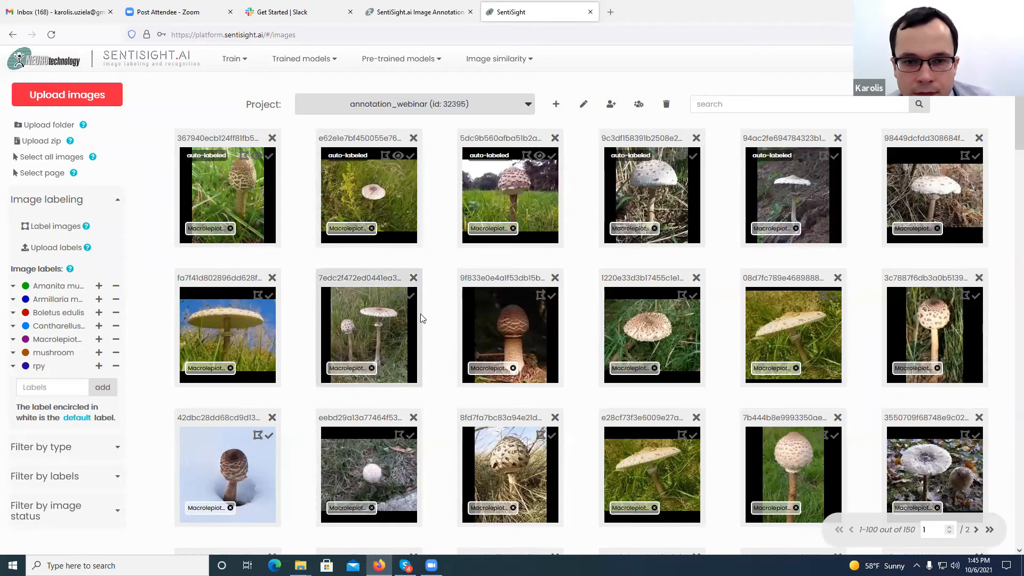
{"action": "scroll", "coordinate": [416, 299], "scroll_direction": "down", "scroll_amount": 2}
{"action": "scroll", "coordinate": [320, 290], "scroll_direction": "up", "scroll_amount": 1}
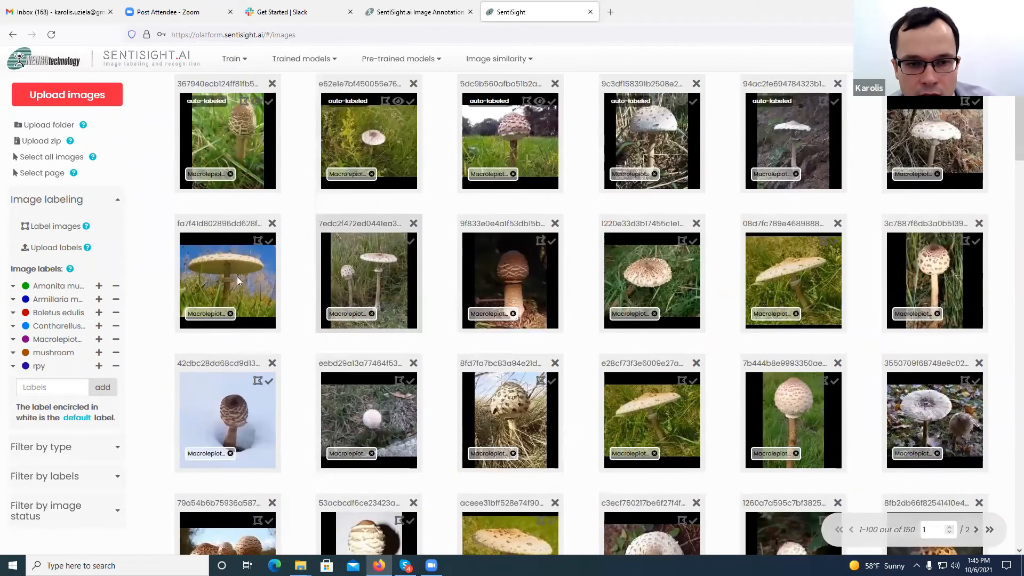
{"action": "left_click_drag", "start_coordinate": [161, 256], "coordinate": [657, 274]}
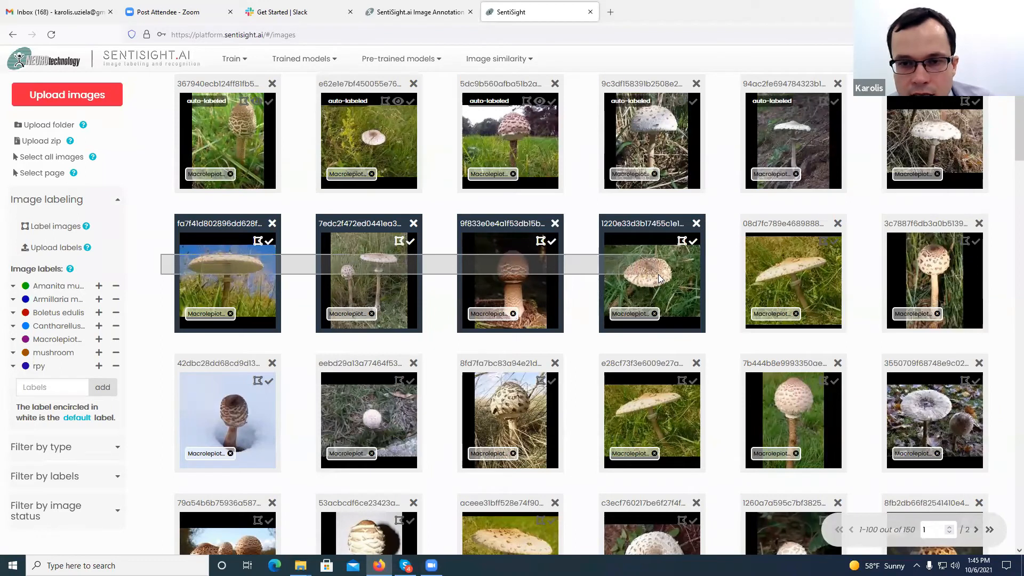
{"action": "left_click_drag", "start_coordinate": [658, 274], "coordinate": [658, 274]}
{"action": "scroll", "coordinate": [384, 184], "scroll_direction": "up", "scroll_amount": 1}
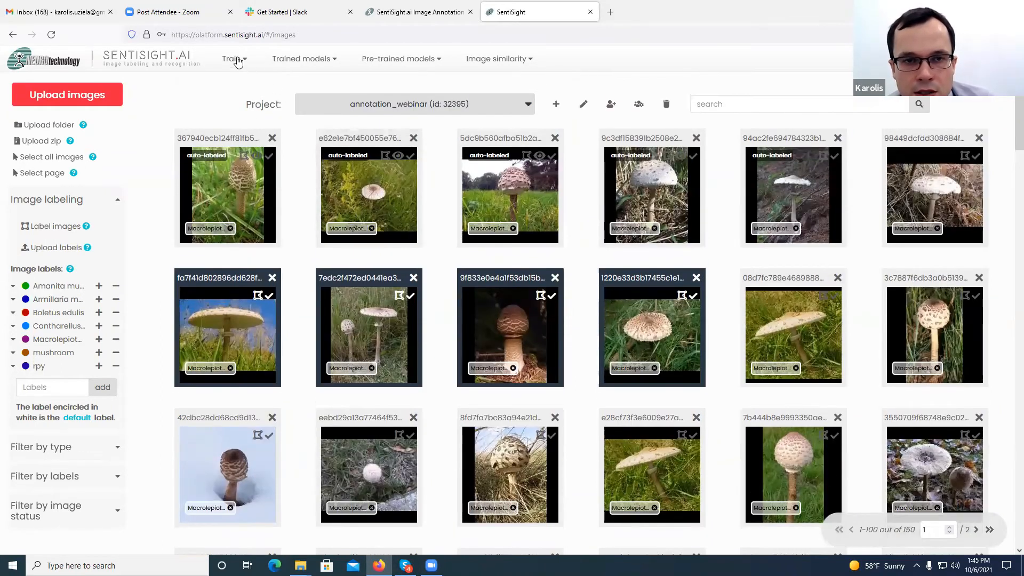
{"action": "left_click", "coordinate": [238, 61]}
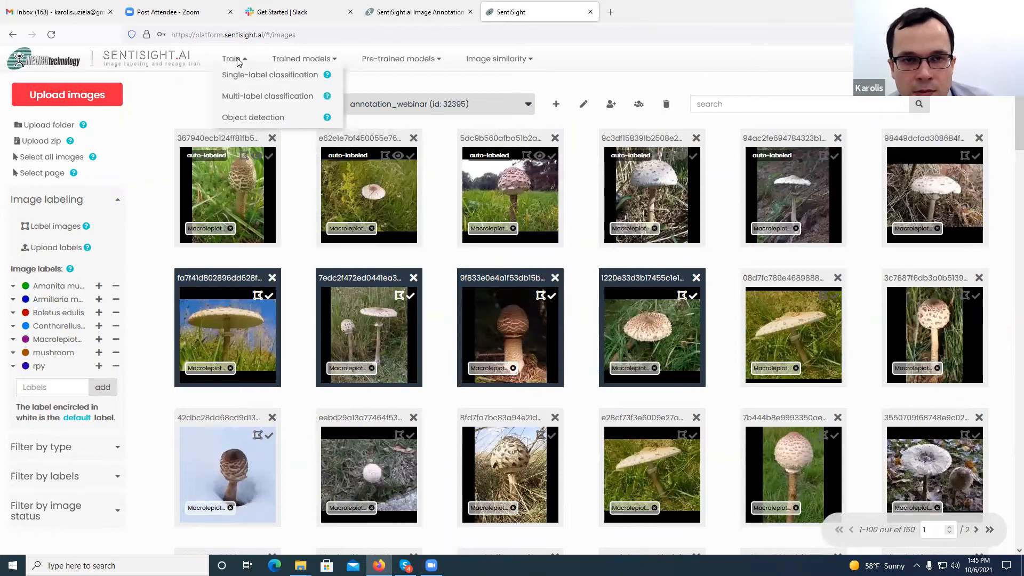
{"action": "left_click", "coordinate": [168, 135]}
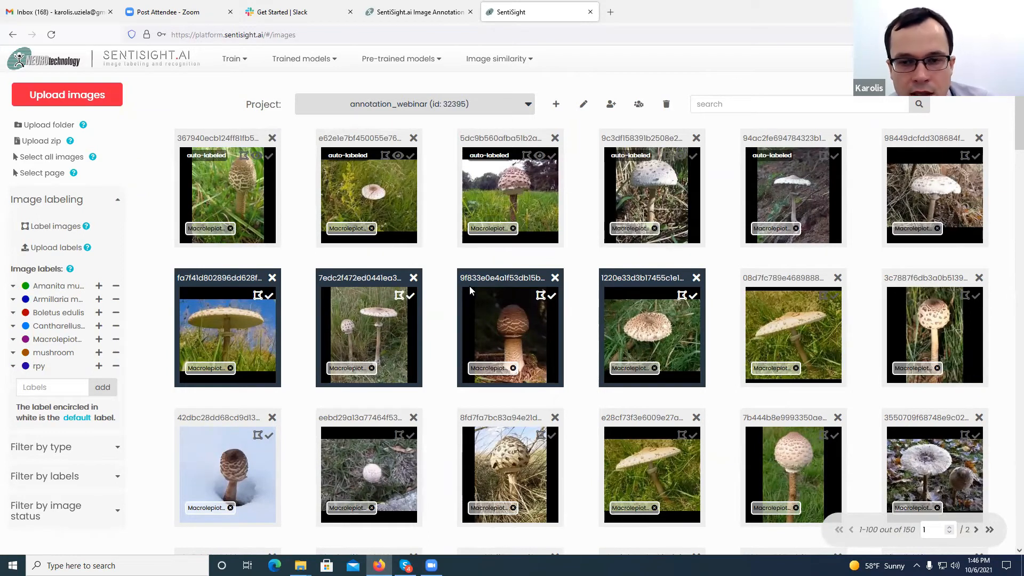
{"action": "left_click", "coordinate": [439, 261]}
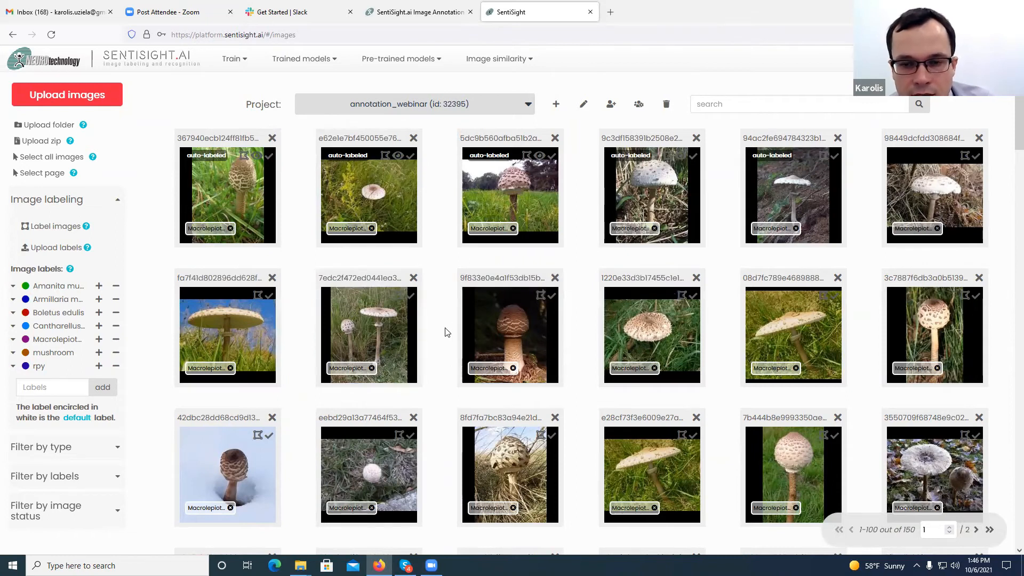
- View the training settings for a new object detection model and close them without starting the training
{"action": "left_click", "coordinate": [235, 60]}
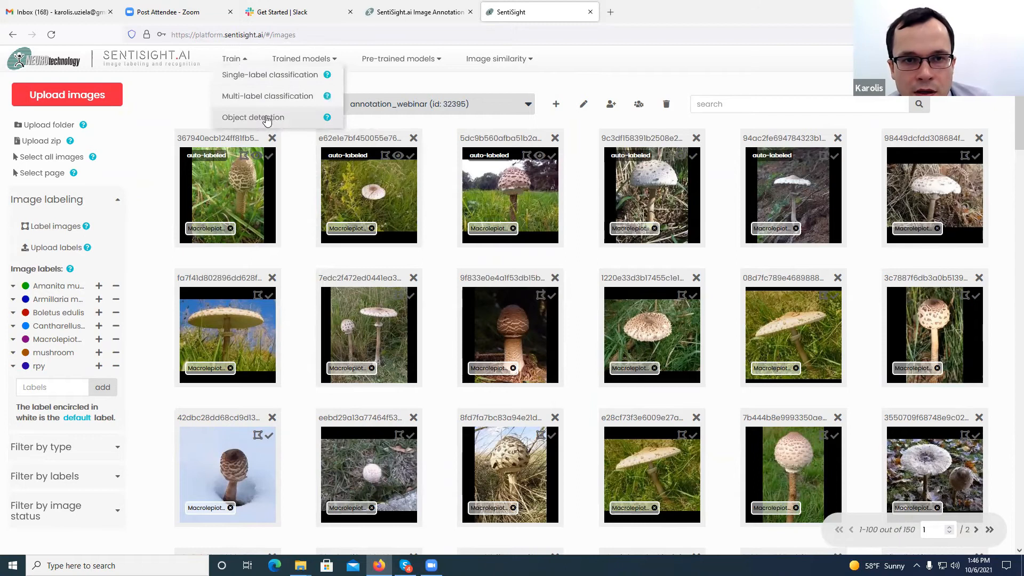
{"action": "left_click", "coordinate": [266, 118]}
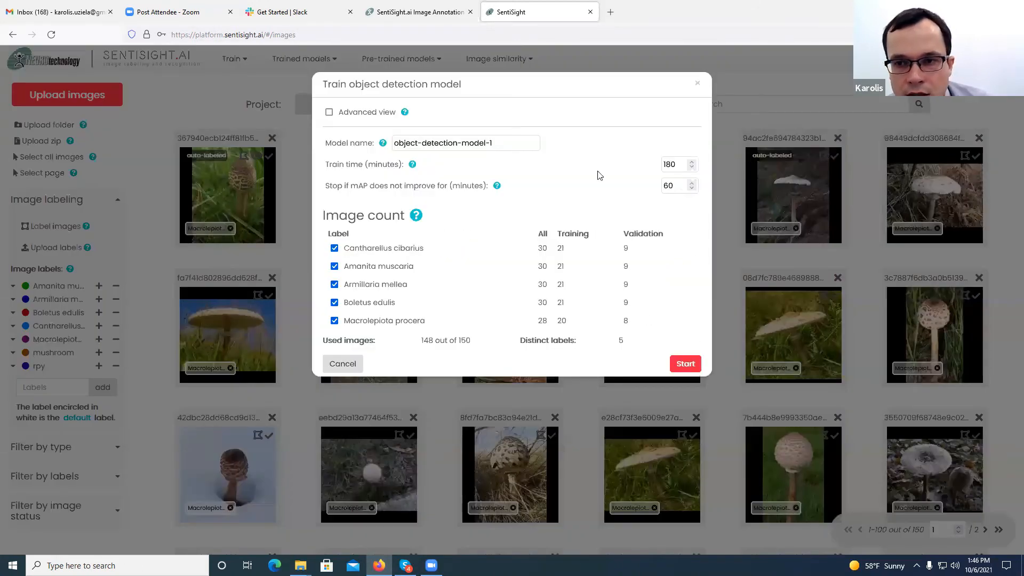
{"action": "left_click", "coordinate": [696, 84]}
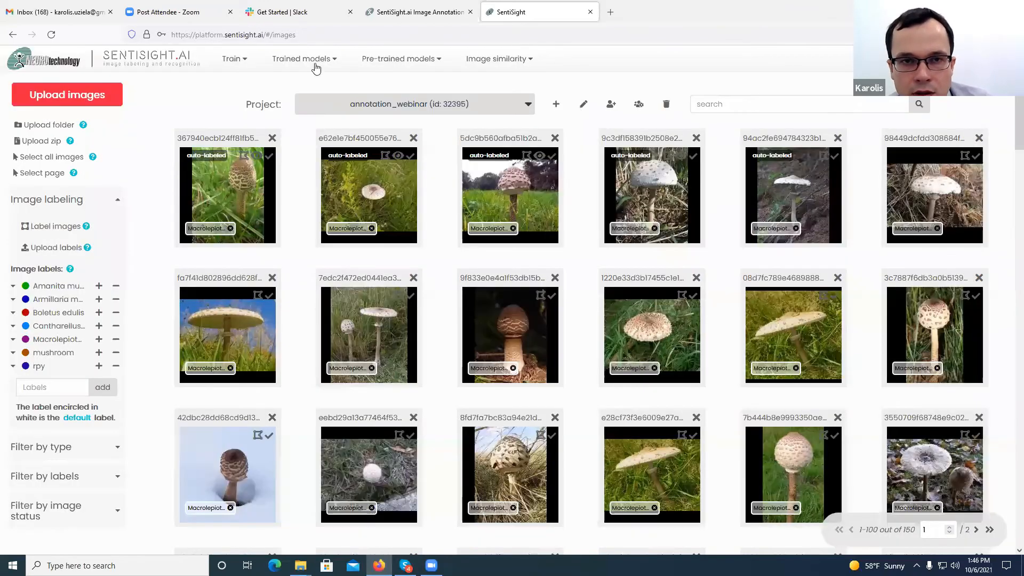
- Check the training statistics of sl-classification-model-1 and close them
{"action": "left_click", "coordinate": [316, 66]}
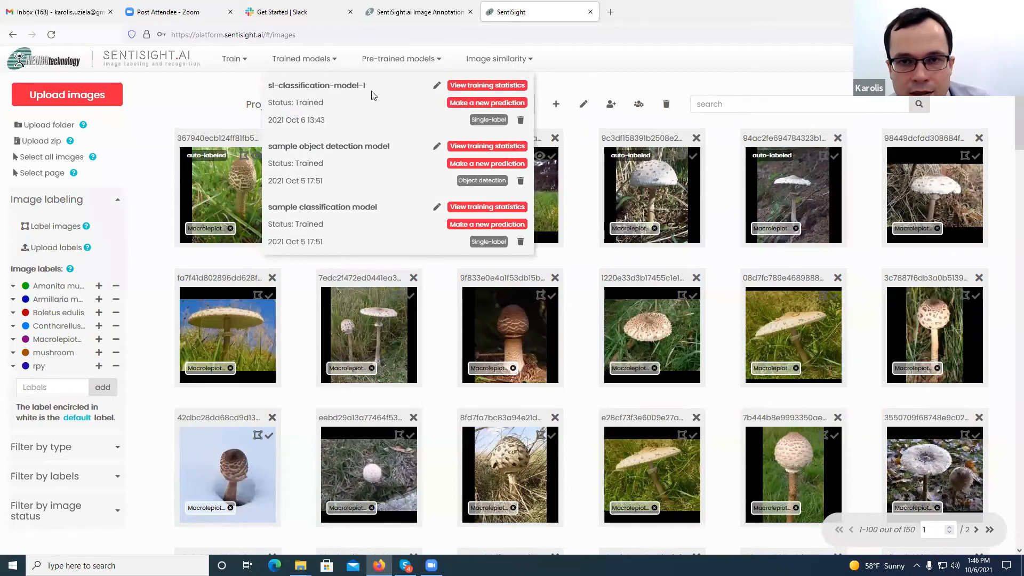
{"action": "left_click", "coordinate": [476, 91]}
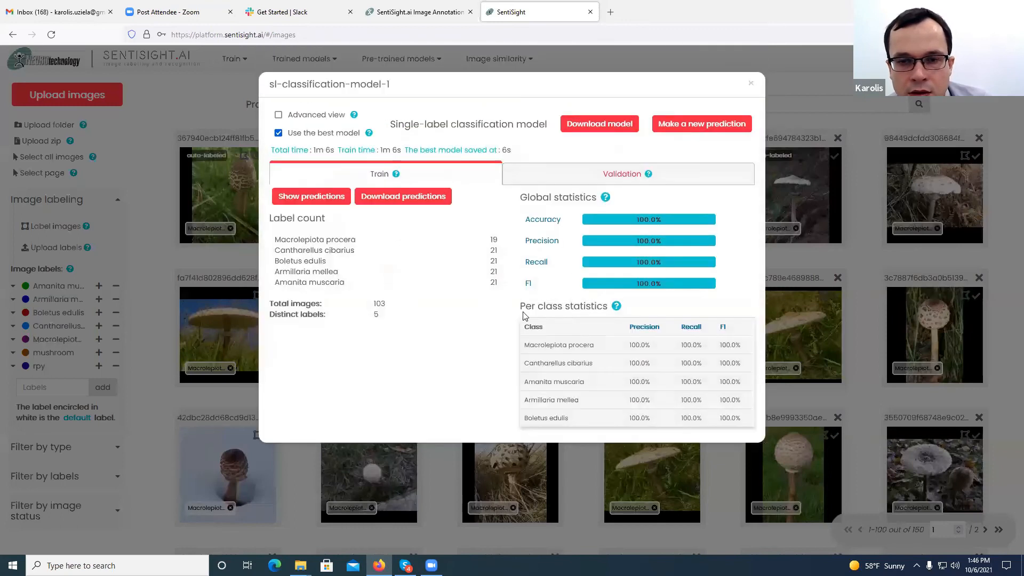
{"action": "left_click", "coordinate": [751, 86]}
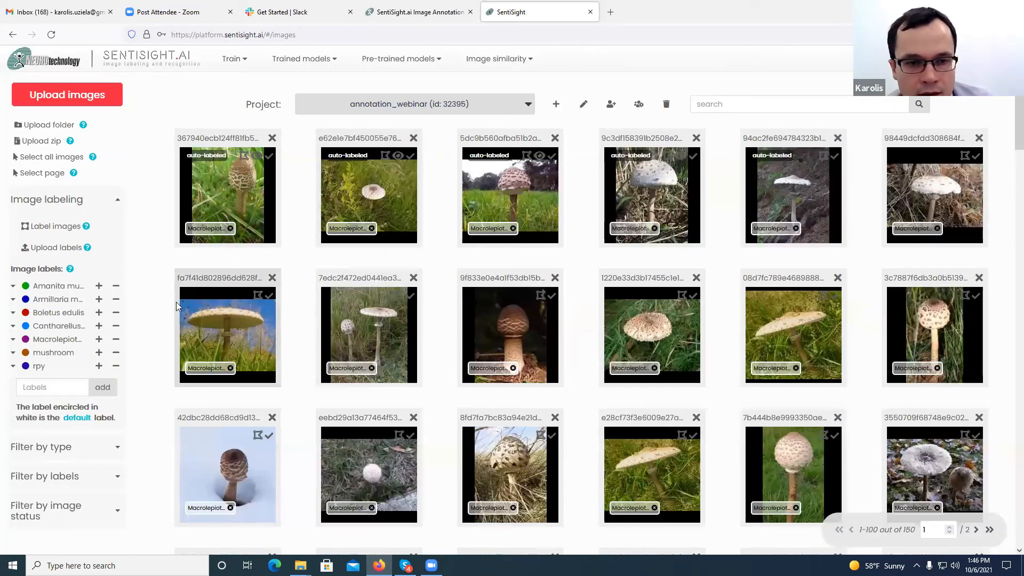
- Remove the labels from the first four images in the second row
{"action": "left_click_drag", "start_coordinate": [158, 300], "coordinate": [698, 342]}
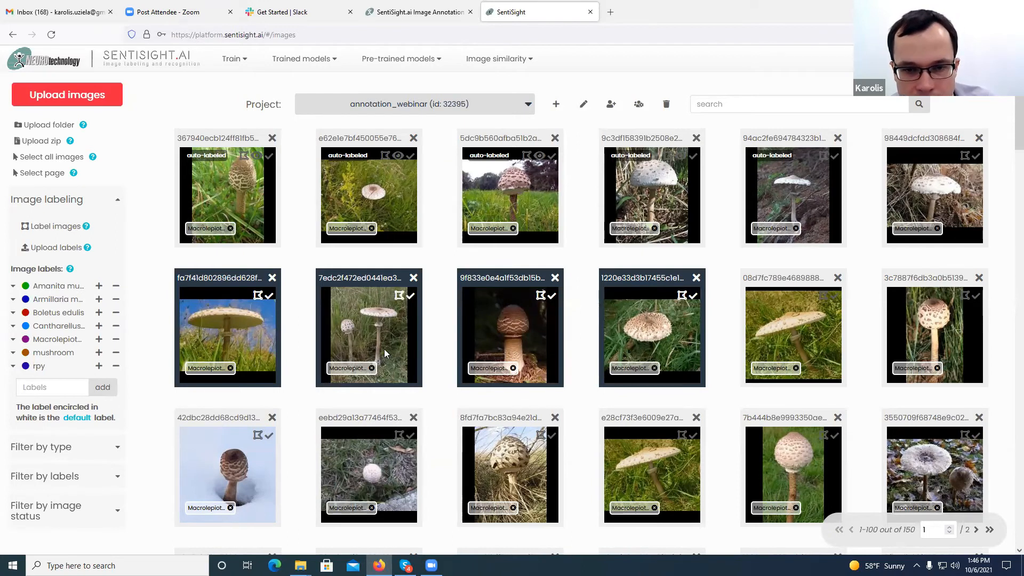
{"action": "right_click", "coordinate": [257, 314]}
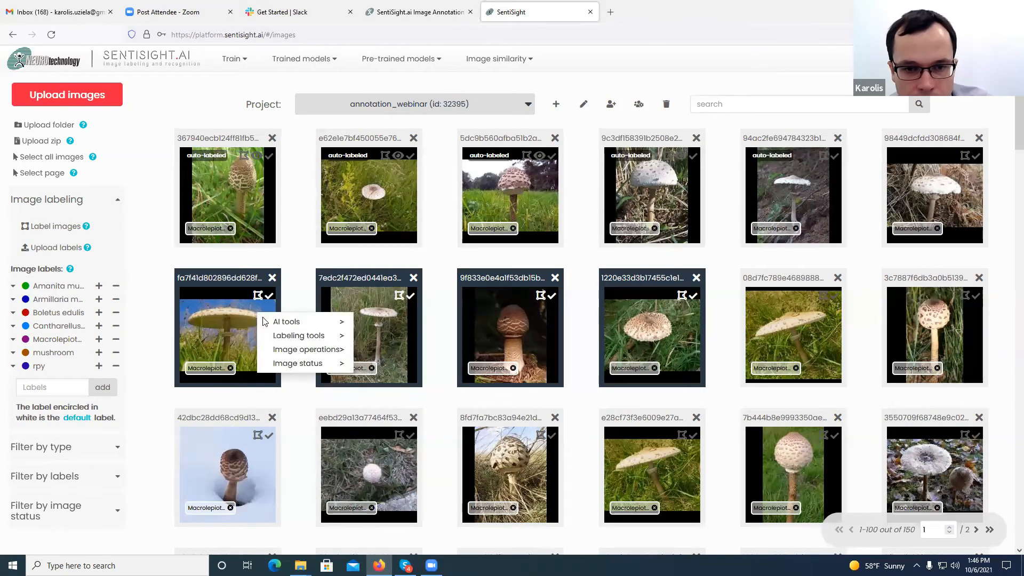
{"action": "mouse_move", "coordinate": [312, 350]}
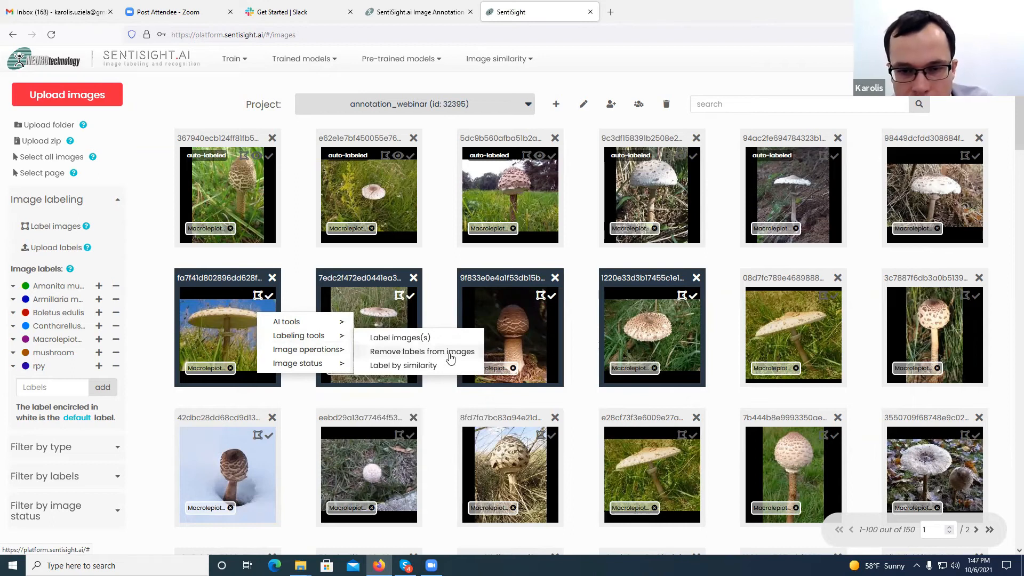
{"action": "left_click", "coordinate": [451, 352]}
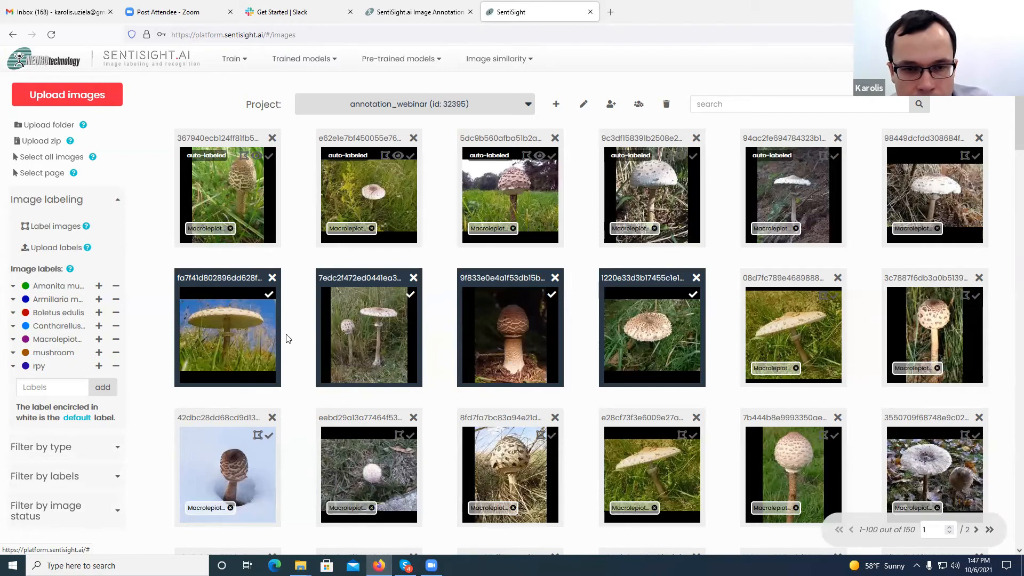
{"action": "left_click", "coordinate": [264, 318]}
{"action": "right_click", "coordinate": [262, 316]}
{"action": "left_click", "coordinate": [382, 343]}
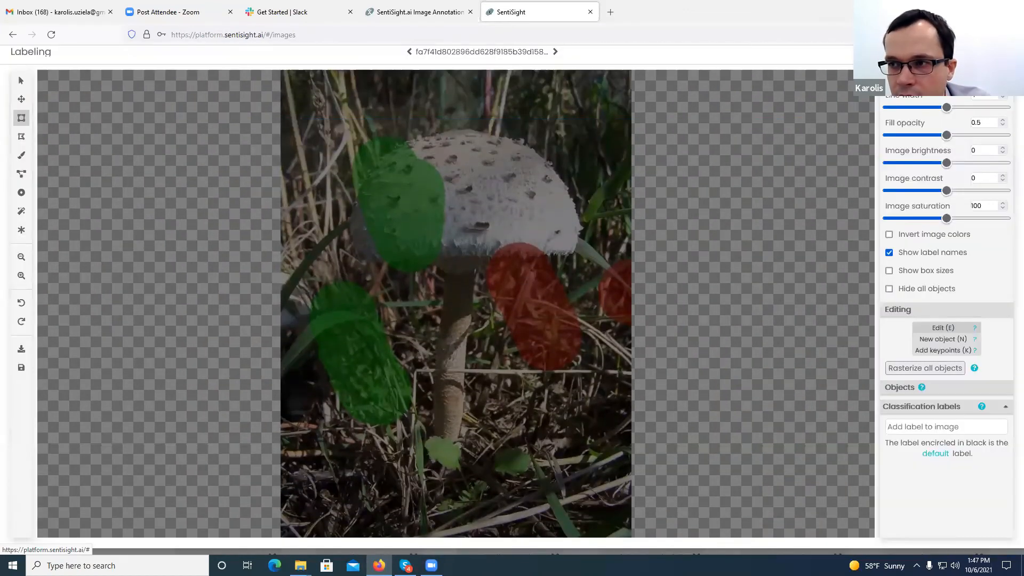
{"action": "key", "text": "Escape"}
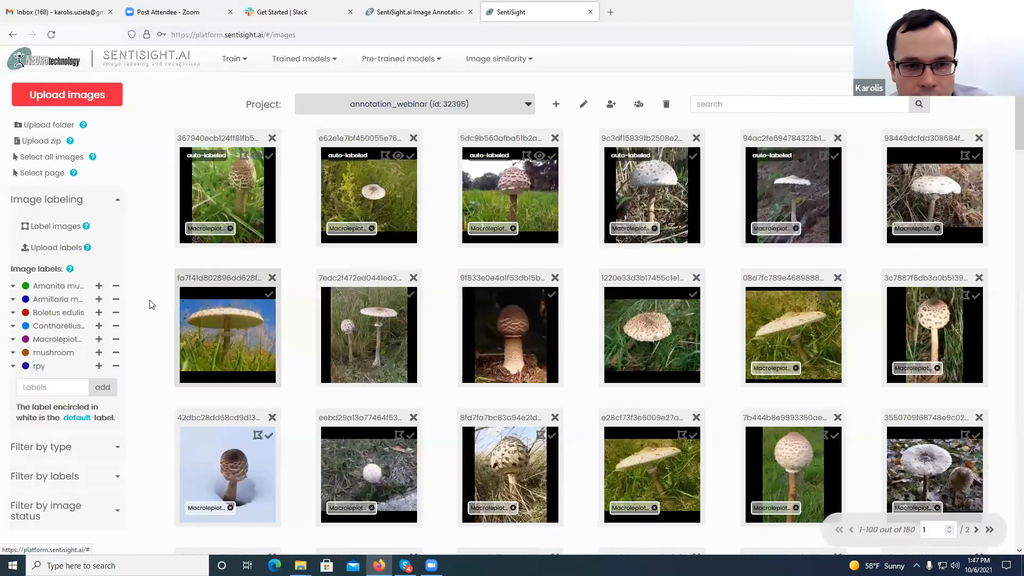
- Predict labels for the first four images in the second row with the best version of the sample object detection model
{"action": "left_click_drag", "start_coordinate": [150, 300], "coordinate": [673, 350]}
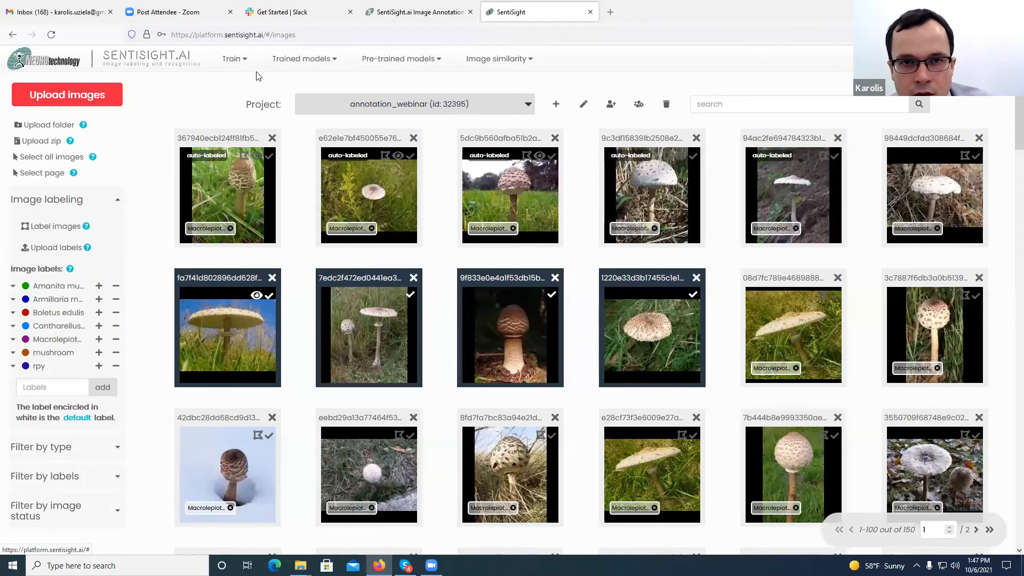
{"action": "right_click", "coordinate": [249, 309]}
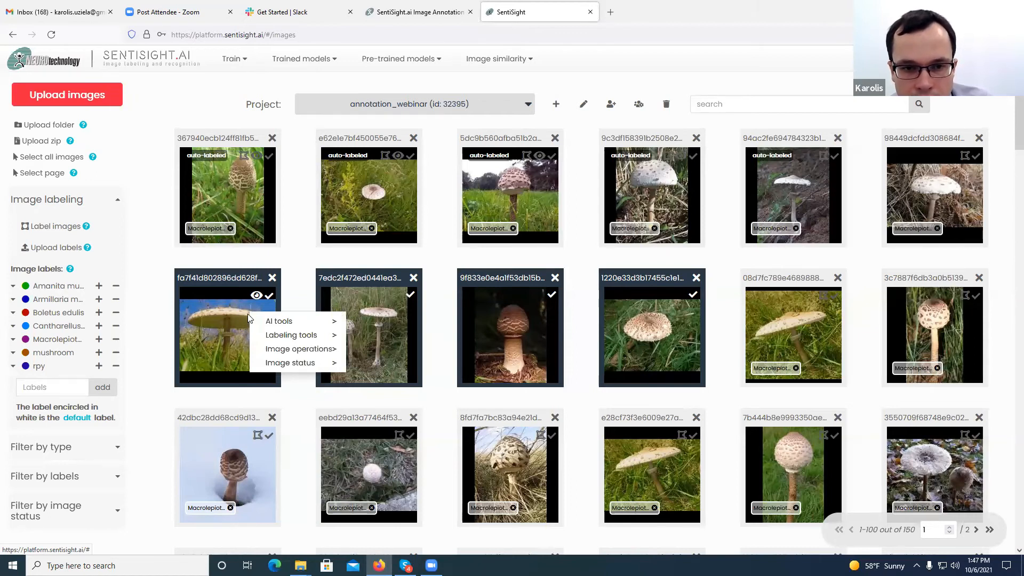
{"action": "mouse_move", "coordinate": [297, 320]}
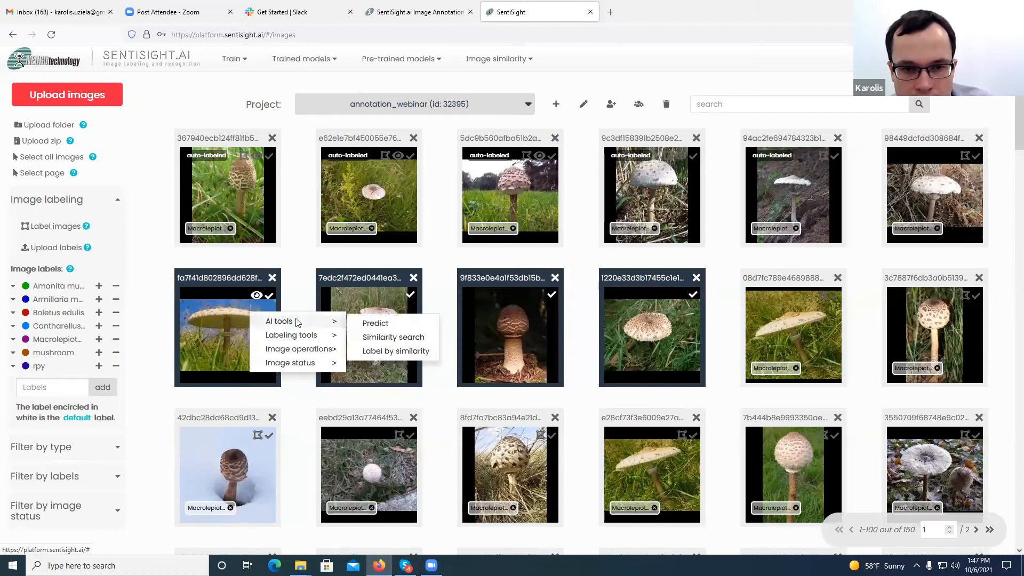
{"action": "left_click", "coordinate": [375, 323]}
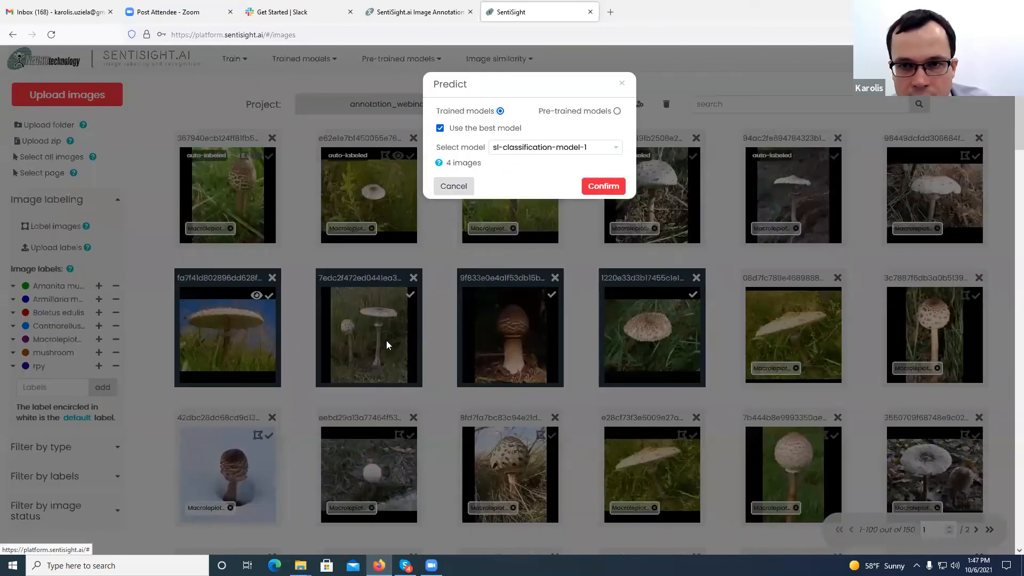
{"action": "left_click", "coordinate": [555, 150]}
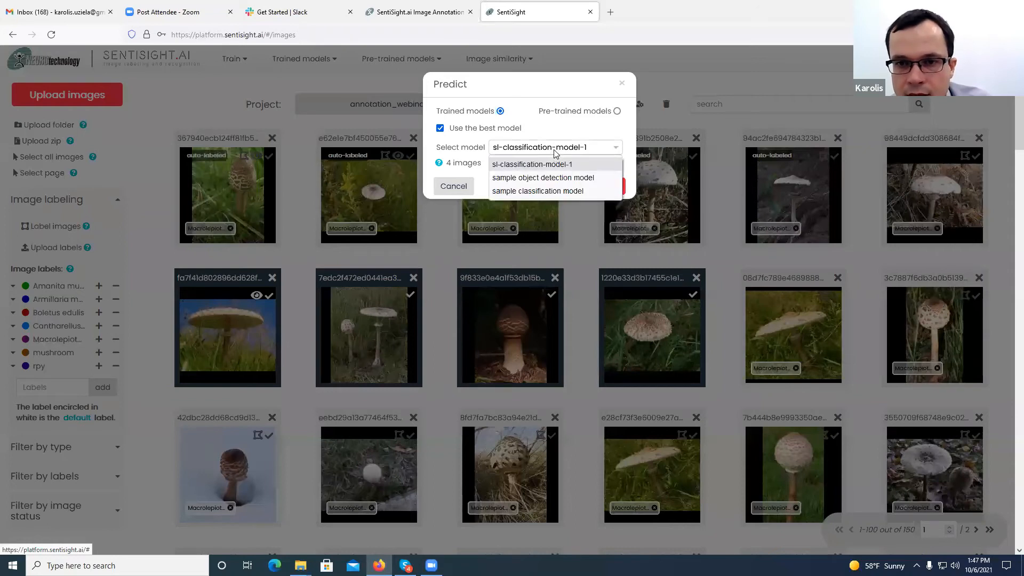
{"action": "left_click", "coordinate": [569, 180]}
{"action": "left_click", "coordinate": [439, 128]}
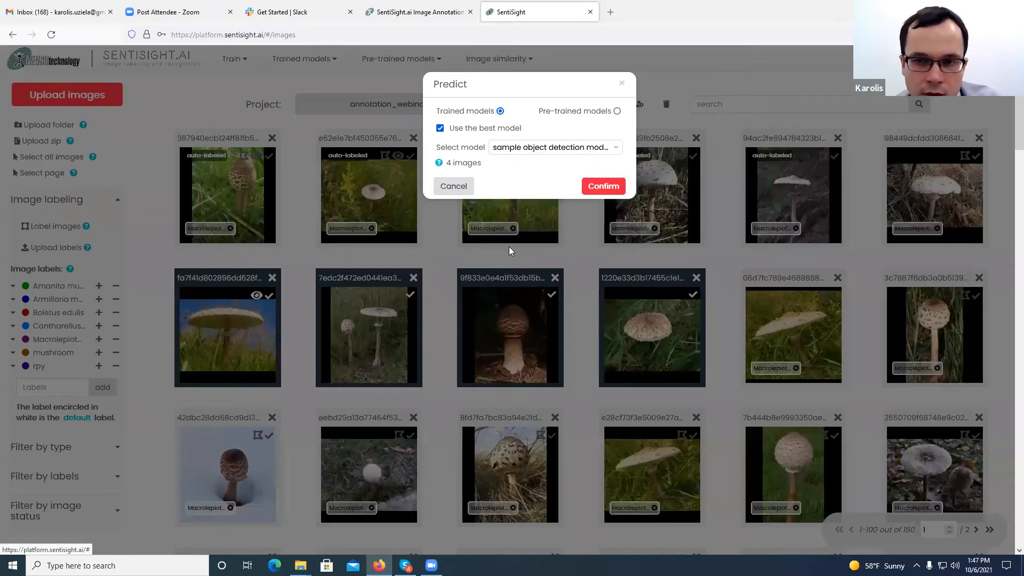
{"action": "left_click", "coordinate": [595, 187]}
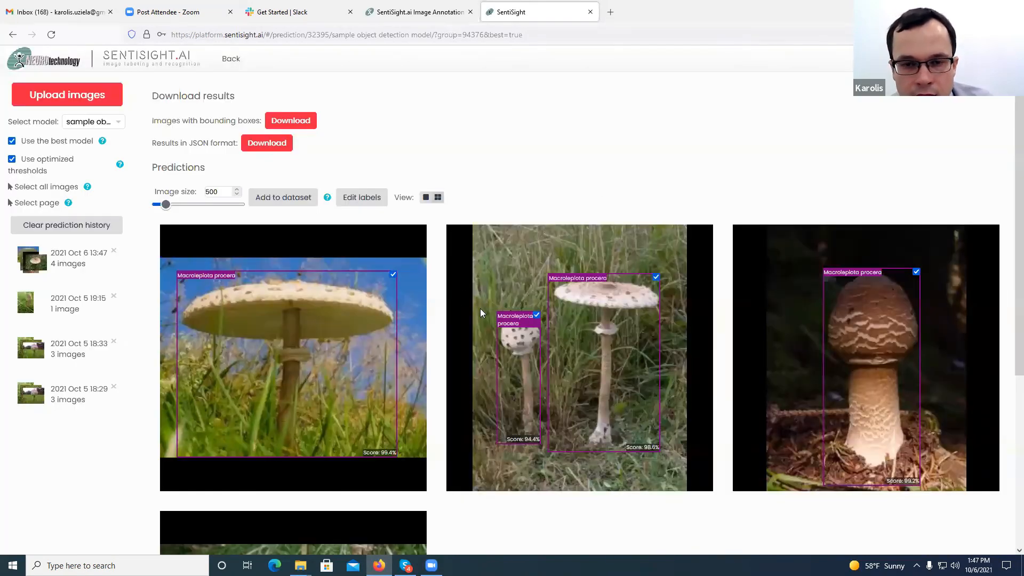
- Exclude both predicted boxes of the two-mushroom image and include them again
{"action": "scroll", "coordinate": [480, 308], "scroll_direction": "down", "scroll_amount": 3}
{"action": "scroll", "coordinate": [562, 305], "scroll_direction": "up", "scroll_amount": 3}
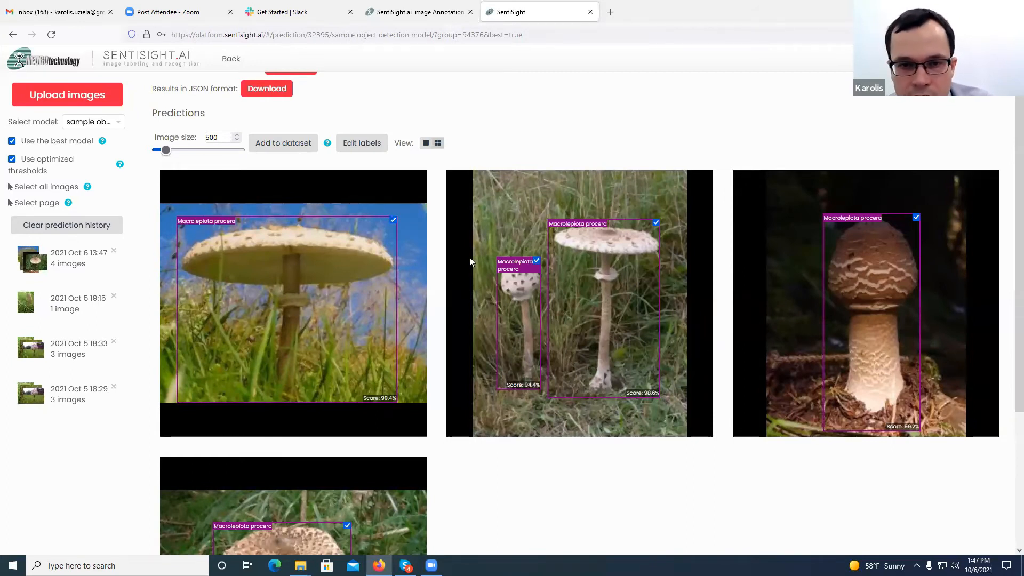
{"action": "left_click", "coordinate": [537, 261]}
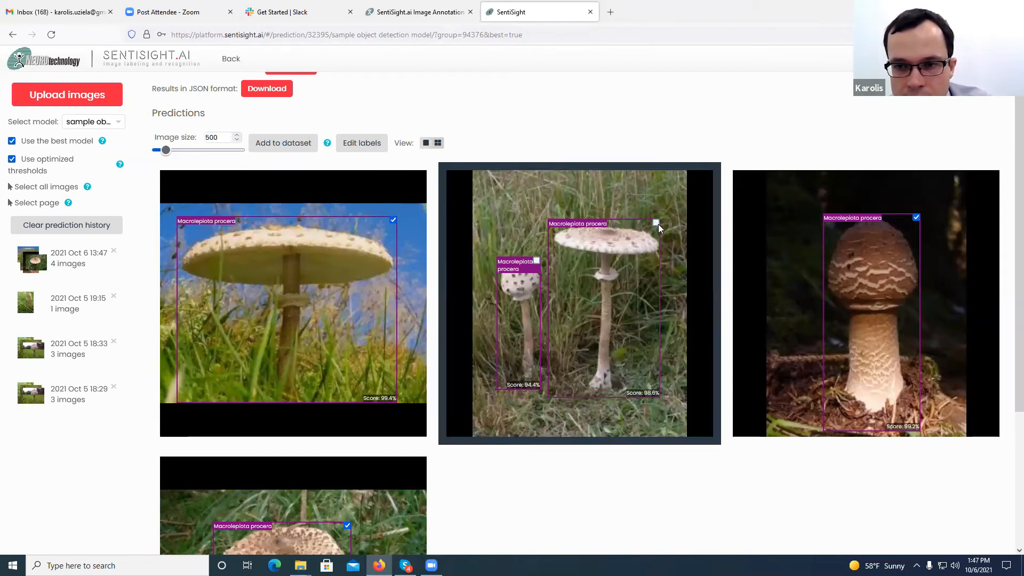
{"action": "left_click", "coordinate": [657, 226]}
{"action": "left_click", "coordinate": [536, 261]}
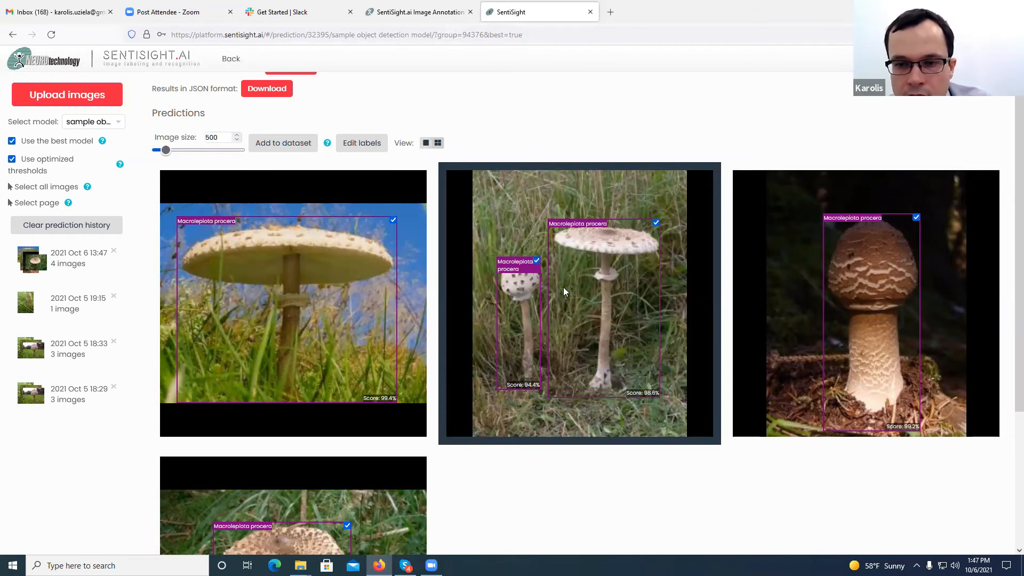
- Open the two-mushroom prediction for labeling and replace the larger mushroom's bounding box with a tighter Macrolepiota procera box
{"action": "right_click", "coordinate": [553, 202]}
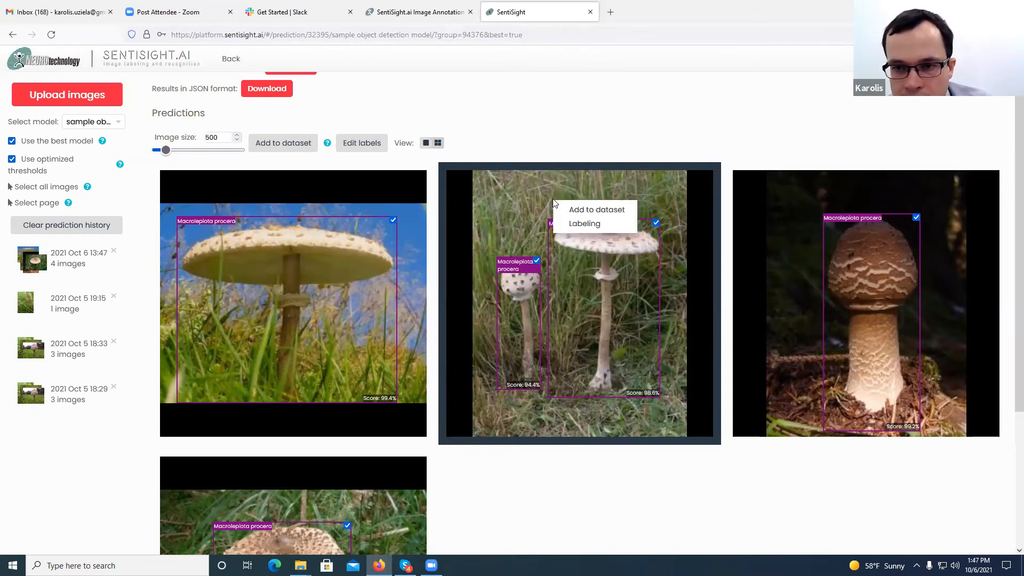
{"action": "left_click", "coordinate": [578, 224]}
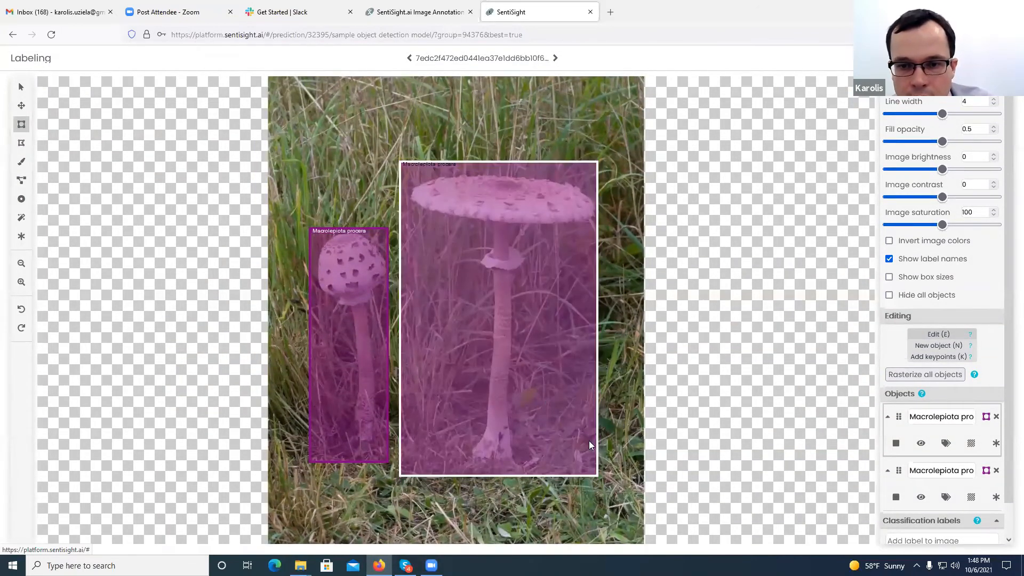
{"action": "left_click", "coordinate": [589, 441]}
{"action": "key", "text": "Delete"}
{"action": "left_click_drag", "start_coordinate": [410, 167], "coordinate": [599, 460]}
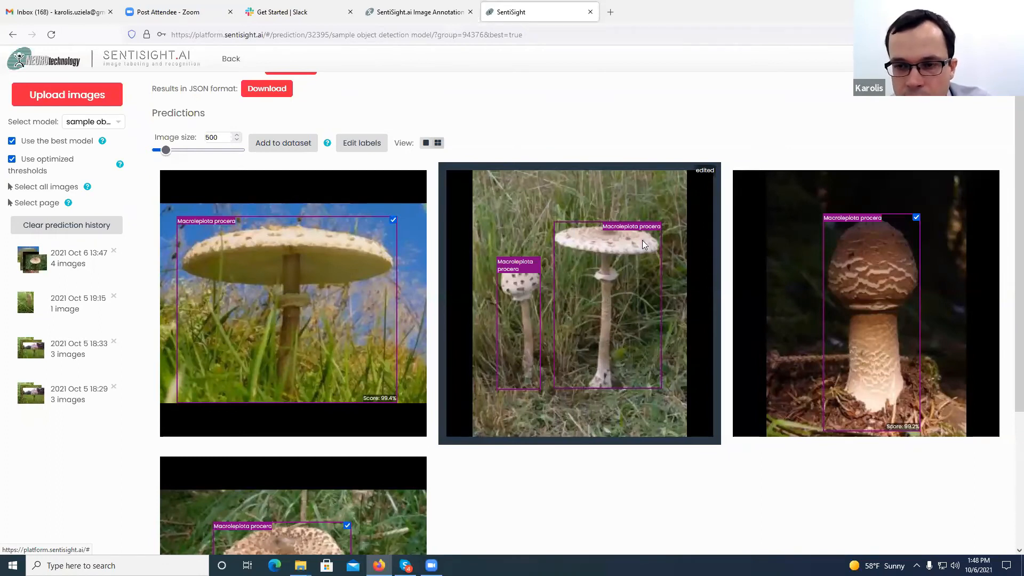
- Delete the larger mushroom's bounding box from the two-mushroom prediction and return to the predictions
{"action": "right_click", "coordinate": [599, 203]}
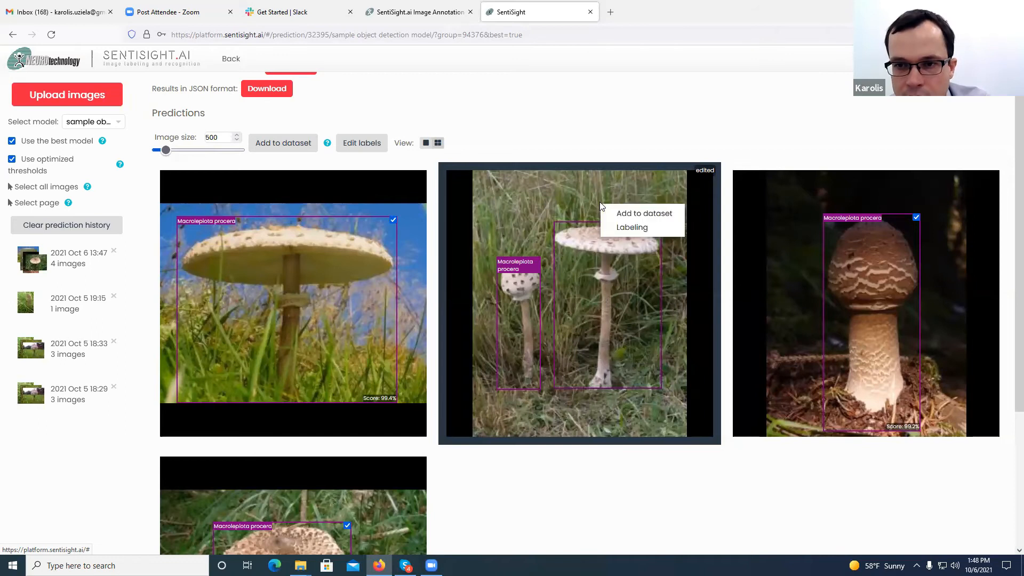
{"action": "left_click", "coordinate": [617, 227]}
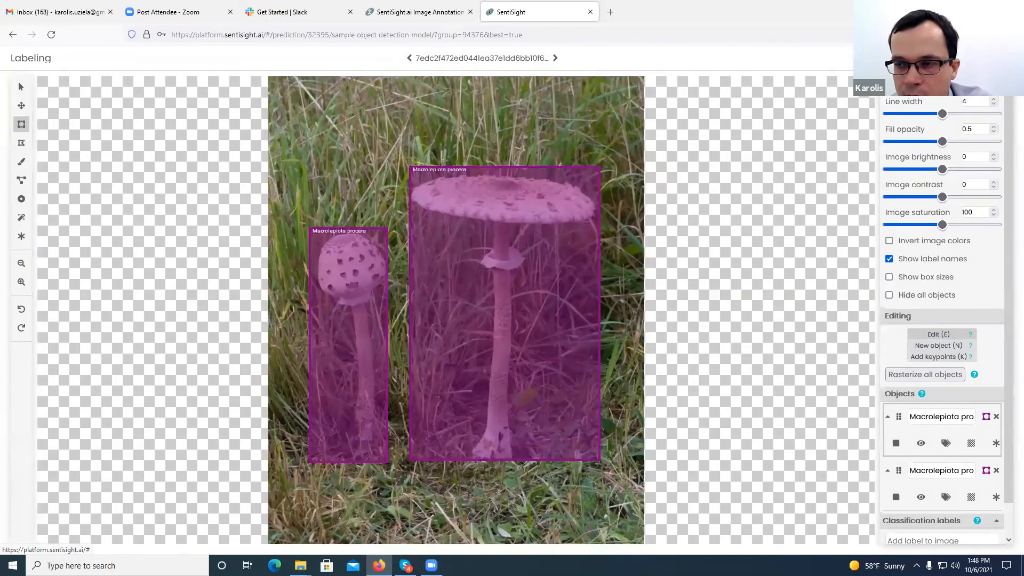
{"action": "left_click", "coordinate": [996, 415]}
{"action": "key", "text": "Escape"}
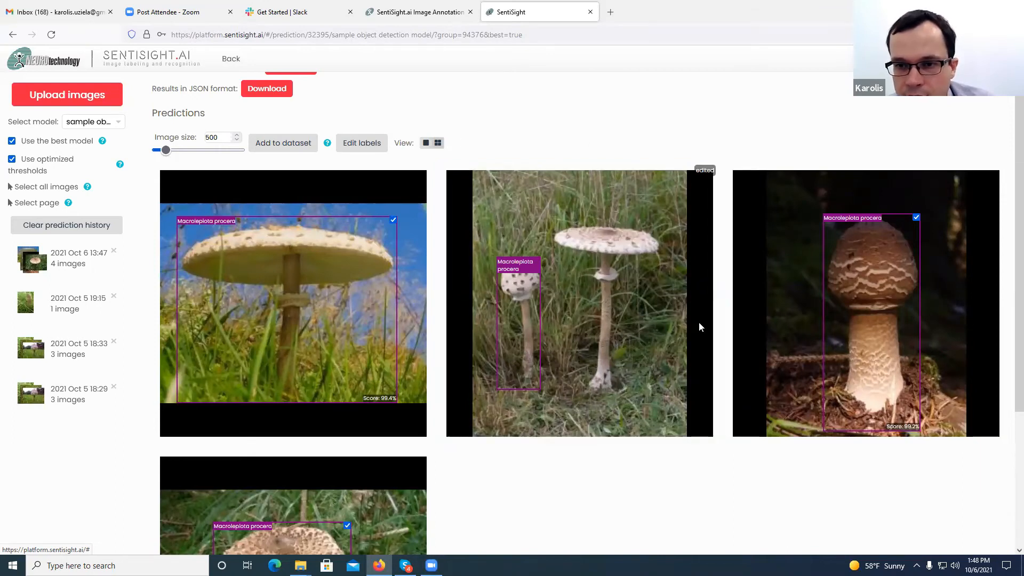
- Set the prediction image size to 574, add all four predicted images to the dataset and return to the project images
{"action": "scroll", "coordinate": [700, 327], "scroll_direction": "down", "scroll_amount": 3}
{"action": "scroll", "coordinate": [700, 327], "scroll_direction": "up", "scroll_amount": 5}
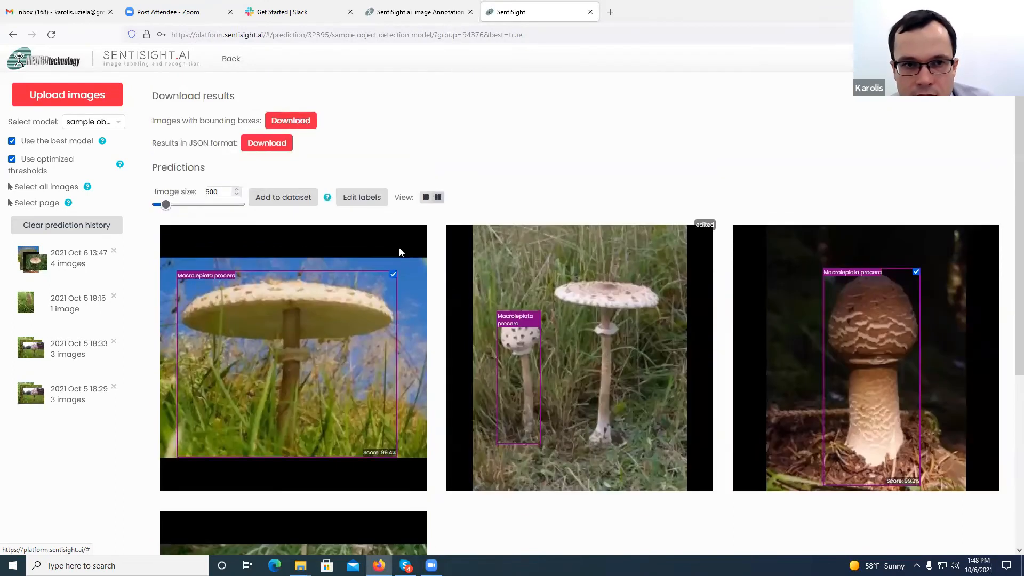
{"action": "left_click", "coordinate": [64, 188]}
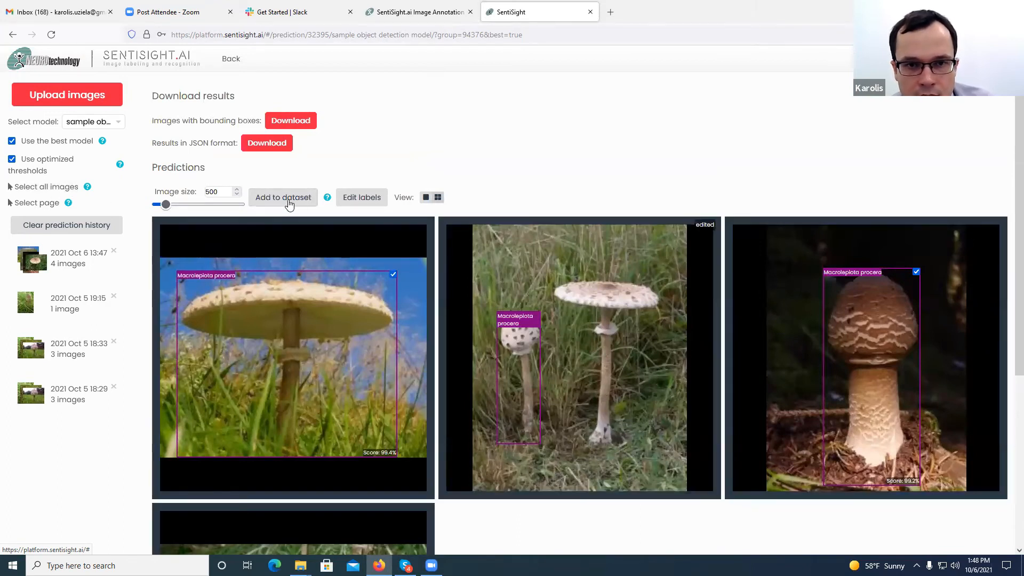
{"action": "mouse_move", "coordinate": [166, 205]}
{"action": "left_mouse_down"}
{"action": "mouse_move", "coordinate": [192, 205]}
{"action": "mouse_move", "coordinate": [167, 205]}
{"action": "left_mouse_up"}
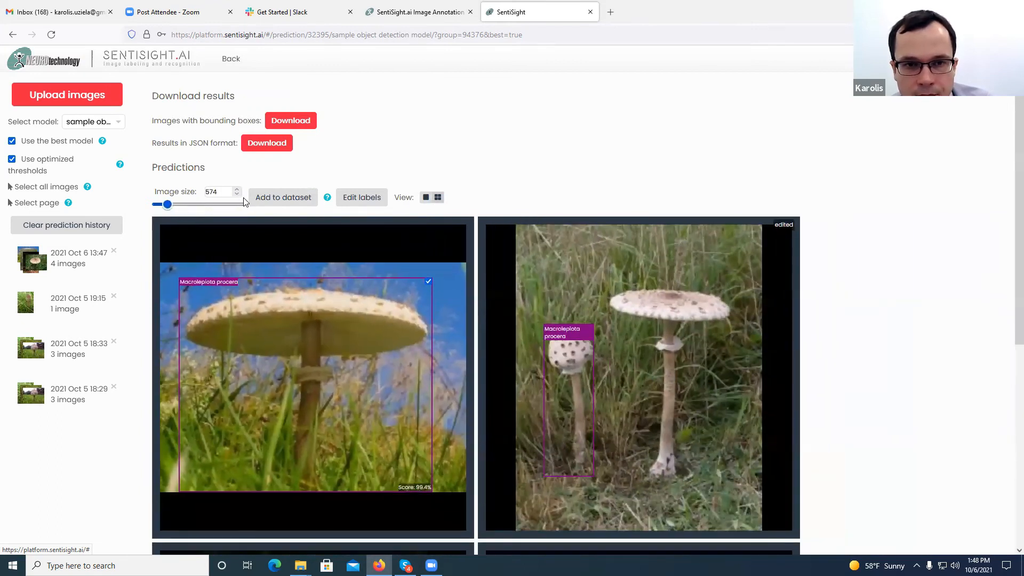
{"action": "left_click", "coordinate": [273, 200]}
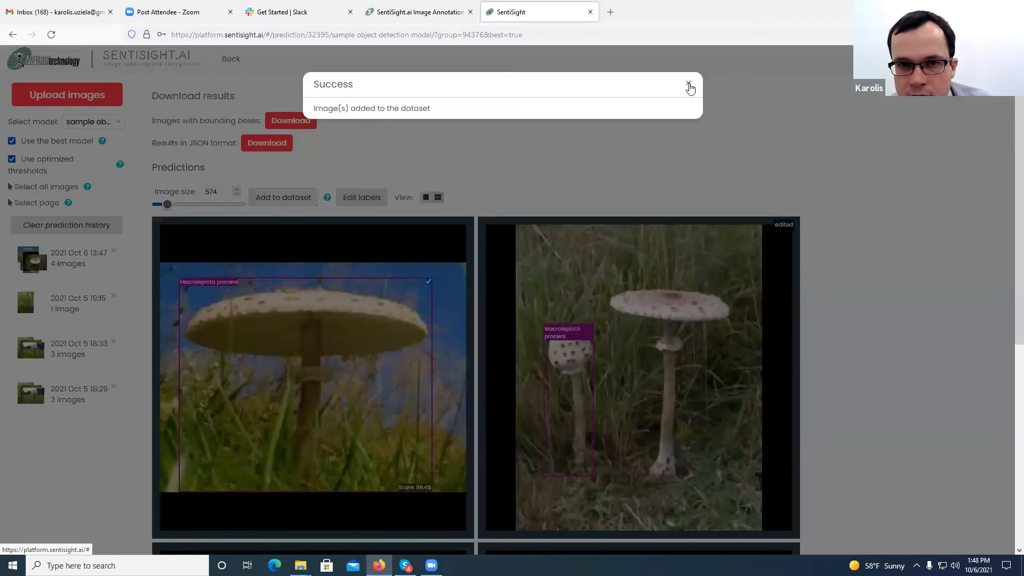
{"action": "left_click", "coordinate": [688, 85]}
{"action": "left_click", "coordinate": [238, 60]}
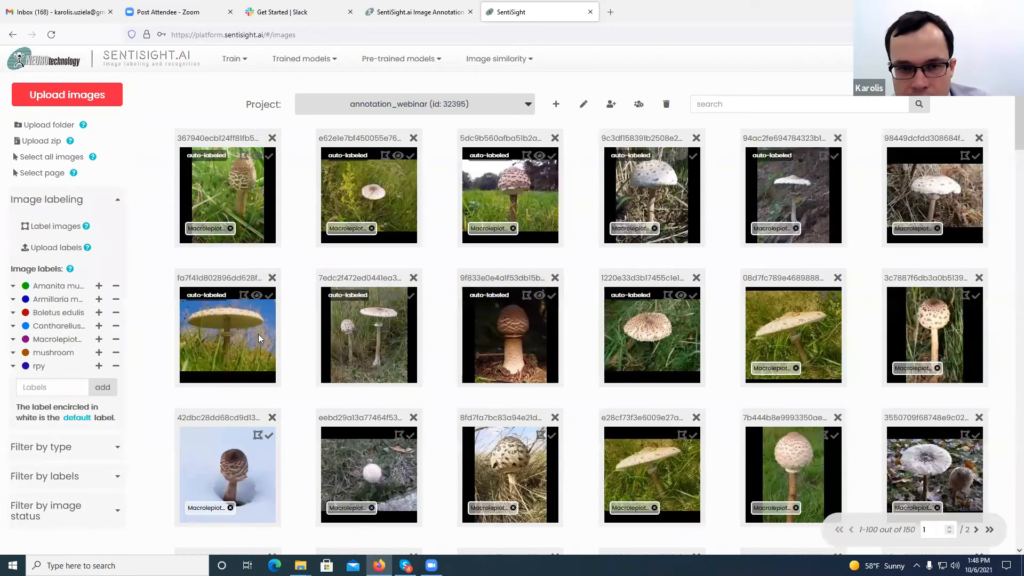
- Inspect the added bounding box of the first image in the second row in the labeling editor and close it
{"action": "right_click", "coordinate": [226, 325]}
{"action": "mouse_move", "coordinate": [288, 351]}
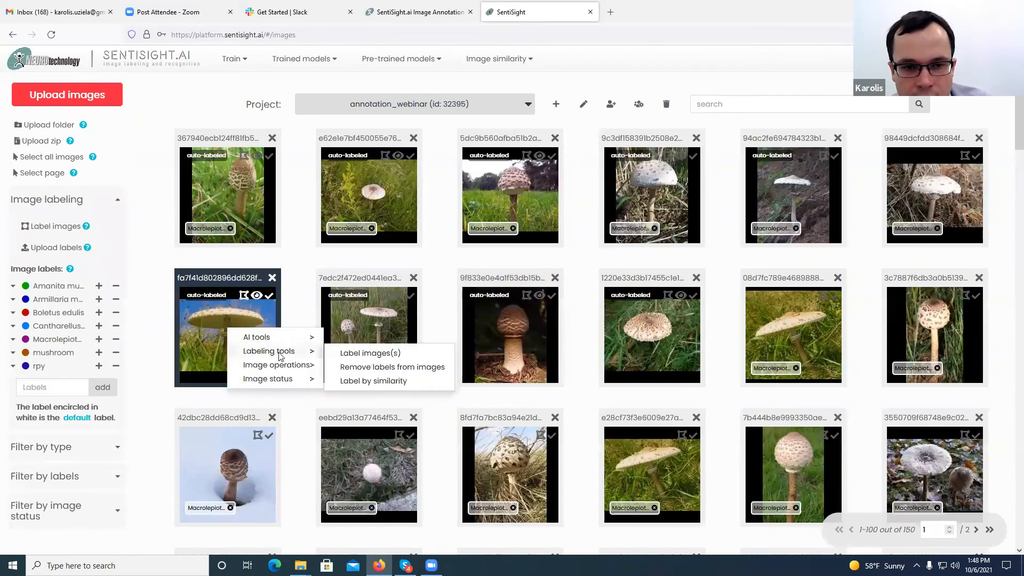
{"action": "left_click", "coordinate": [366, 354]}
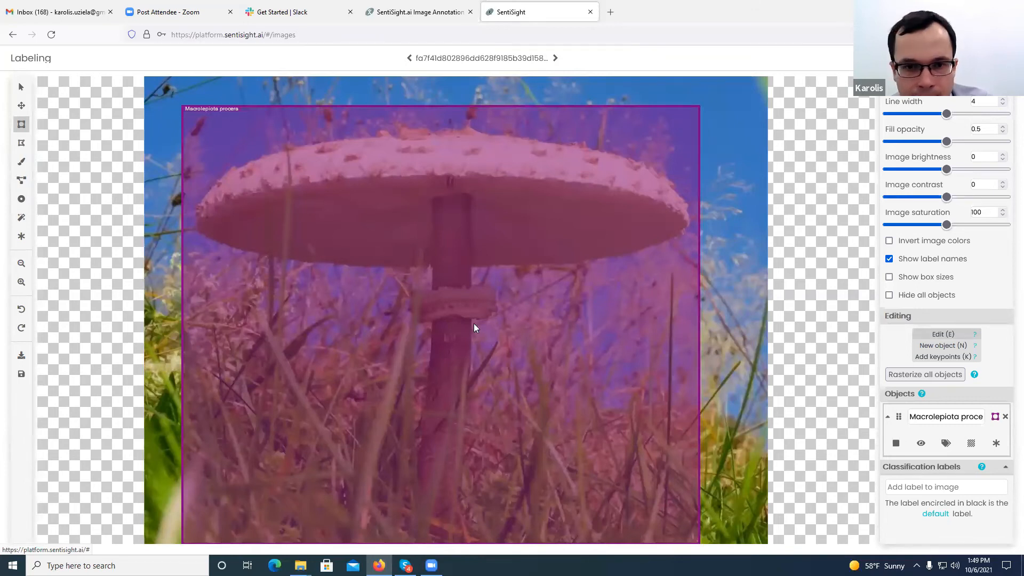
{"action": "key", "text": "Escape"}
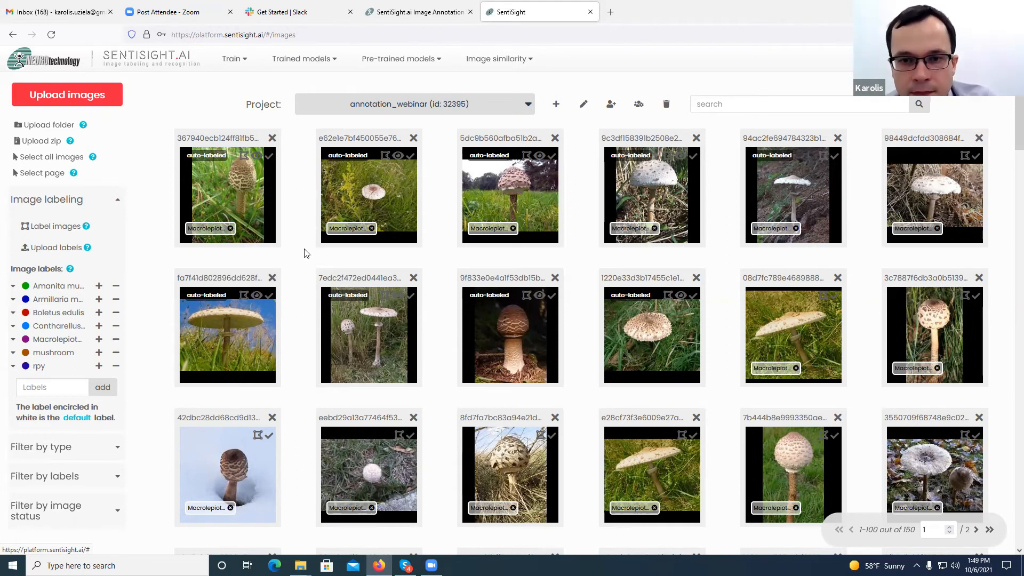
- Examine the bounding box, keypoints and attributes of the first image in the first row and close the labeling editor
{"action": "right_click", "coordinate": [261, 187]}
{"action": "mouse_move", "coordinate": [299, 209]}
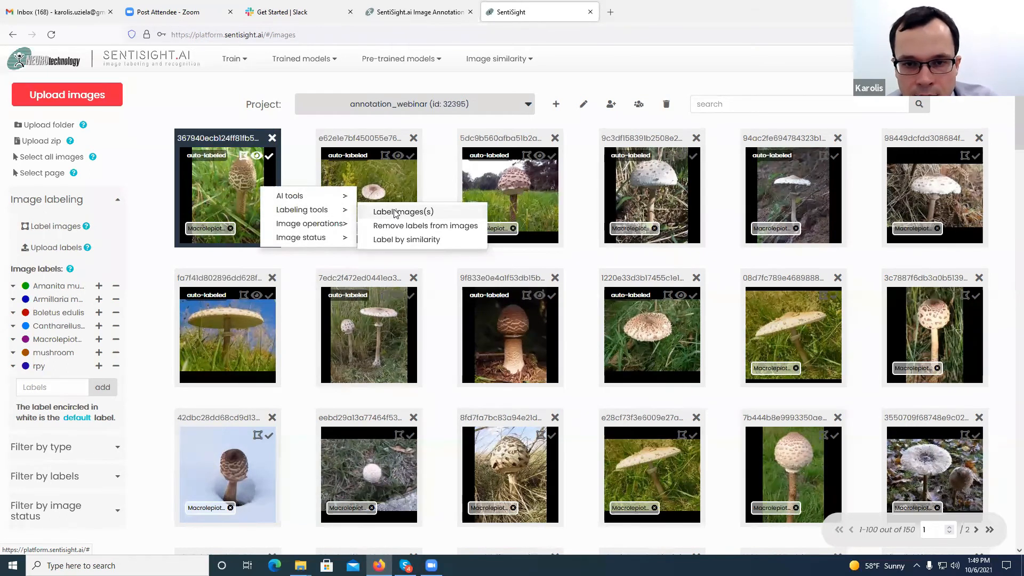
{"action": "left_click", "coordinate": [395, 213]}
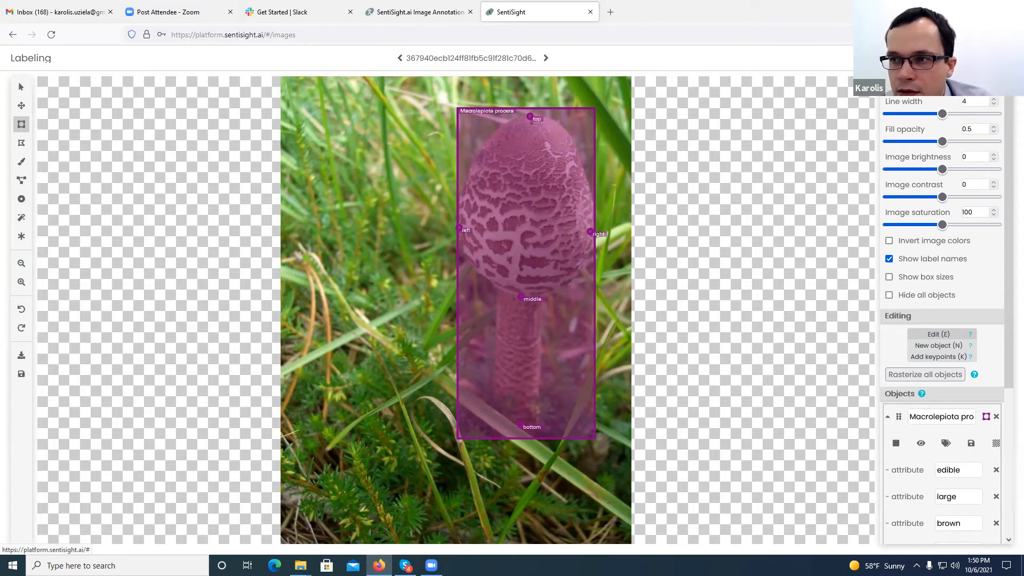
{"action": "left_click", "coordinate": [1004, 57]}
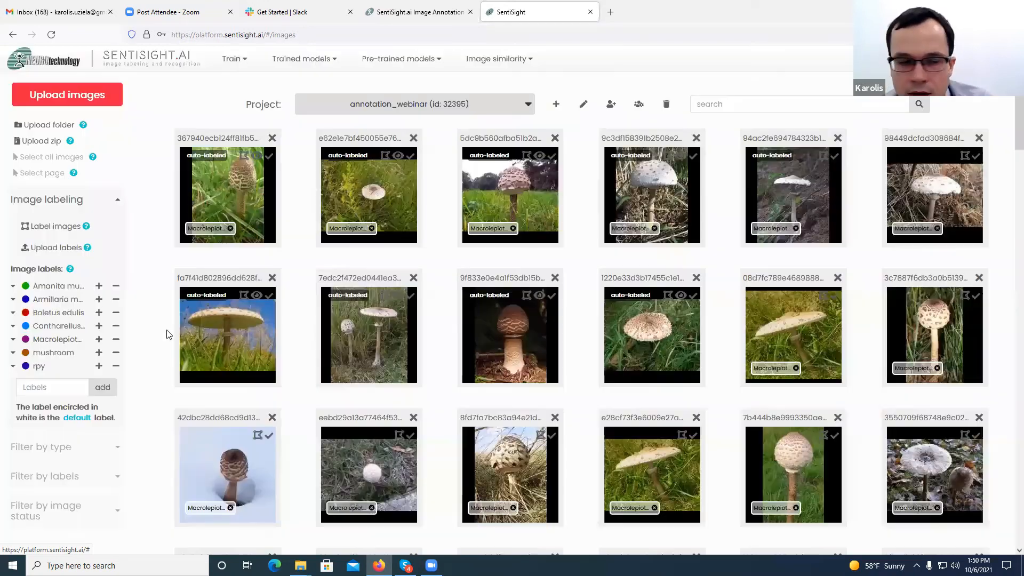
- View the labels of the second, third and fourth images of the first row in the labeling editor
{"action": "right_click", "coordinate": [370, 183]}
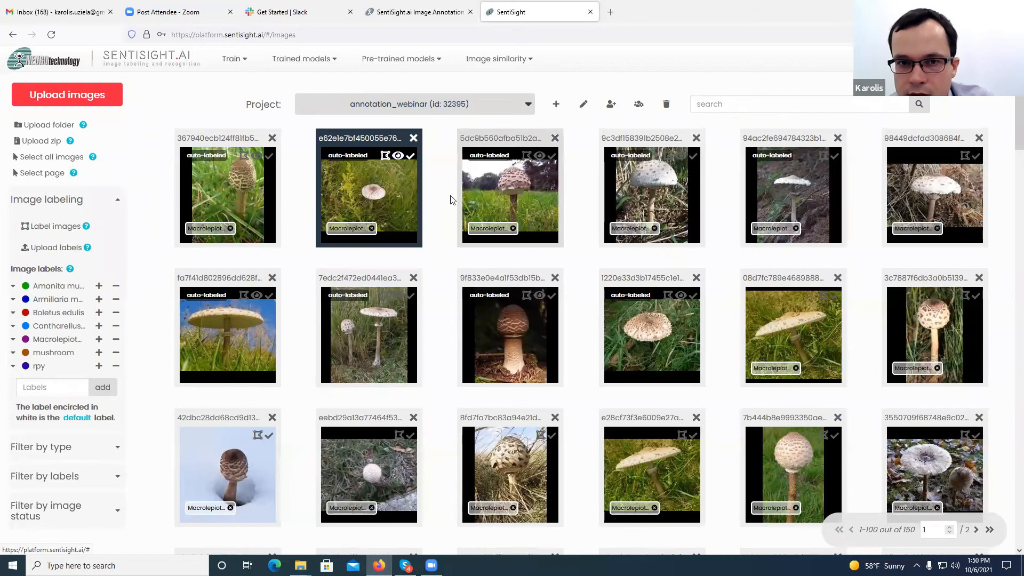
{"action": "right_click", "coordinate": [411, 182]}
{"action": "mouse_move", "coordinate": [443, 206]}
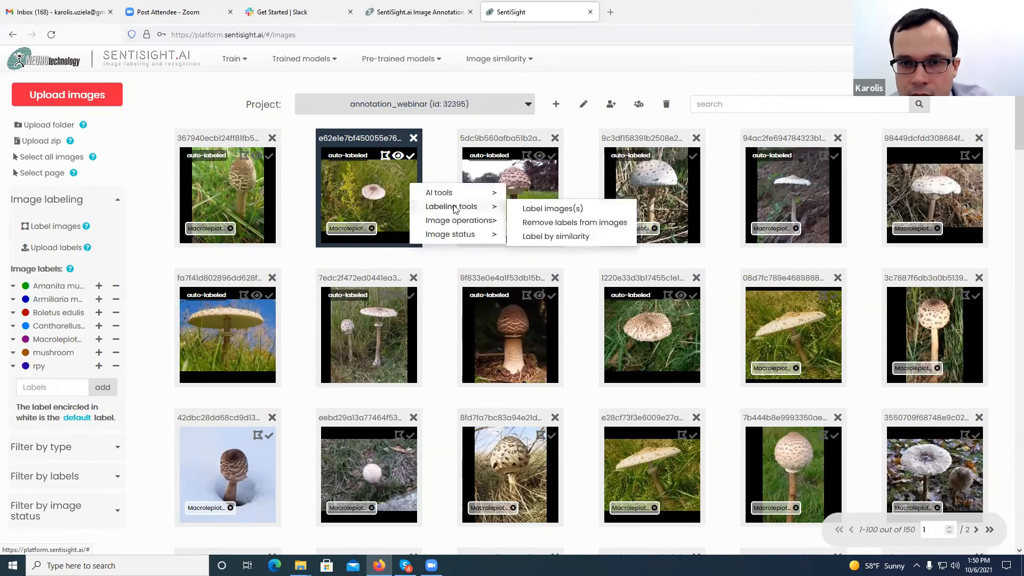
{"action": "left_click", "coordinate": [546, 204]}
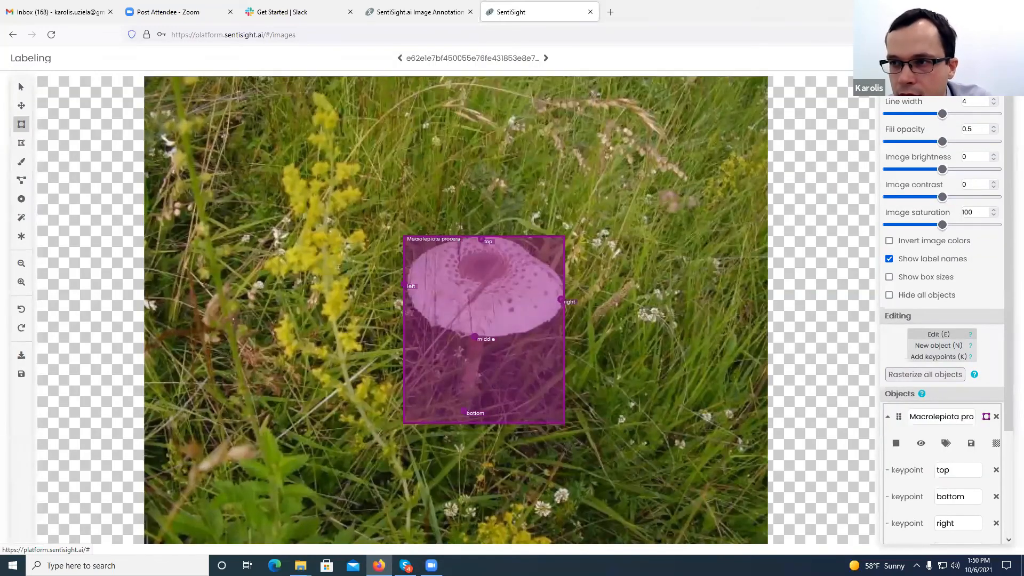
{"action": "key", "text": "Right"}
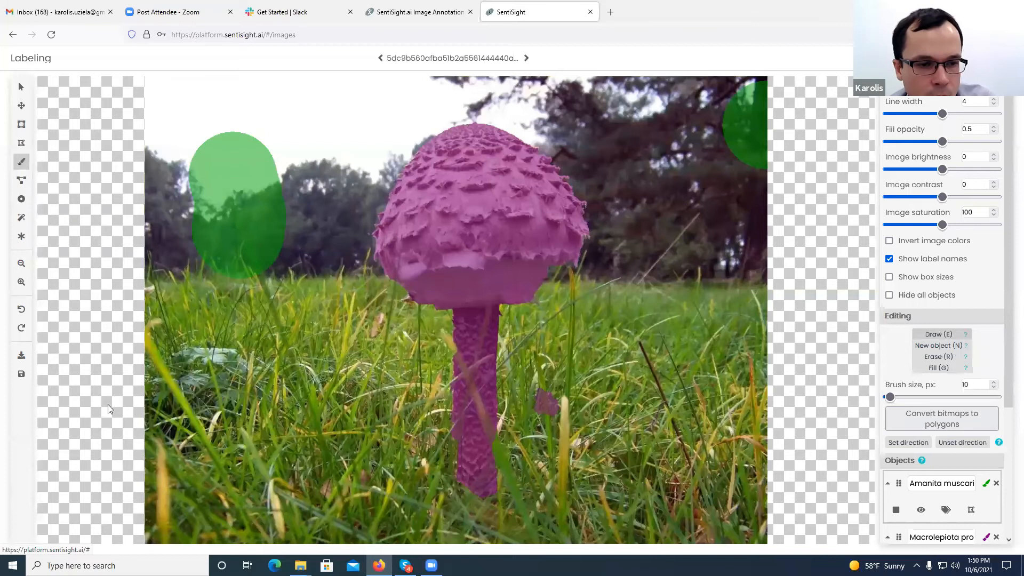
{"action": "key", "text": "Right"}
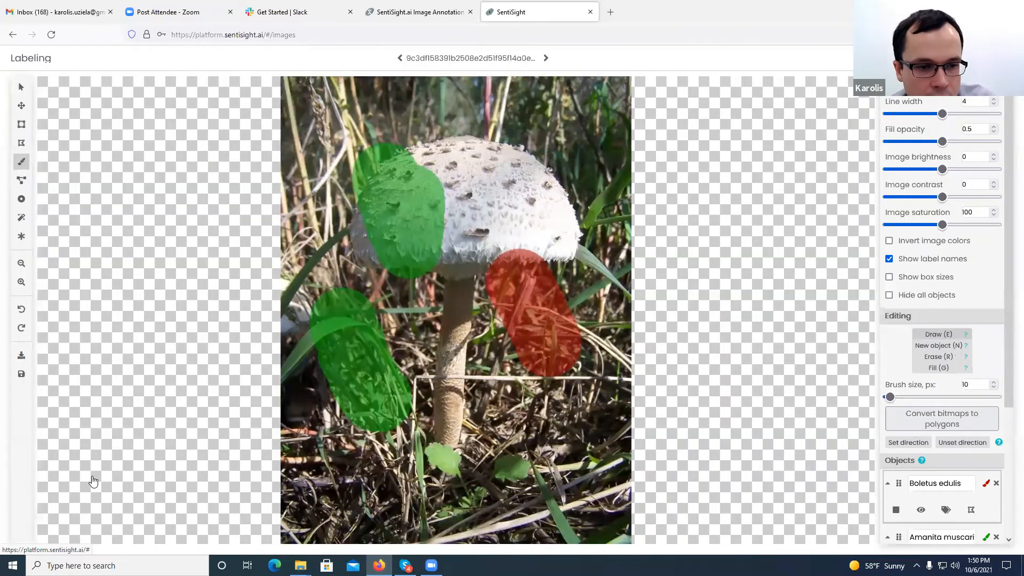
- Close the labeling editor, open the image status filter and show only the images evaluated with a thumbs-up
{"action": "left_click", "coordinate": [93, 482]}
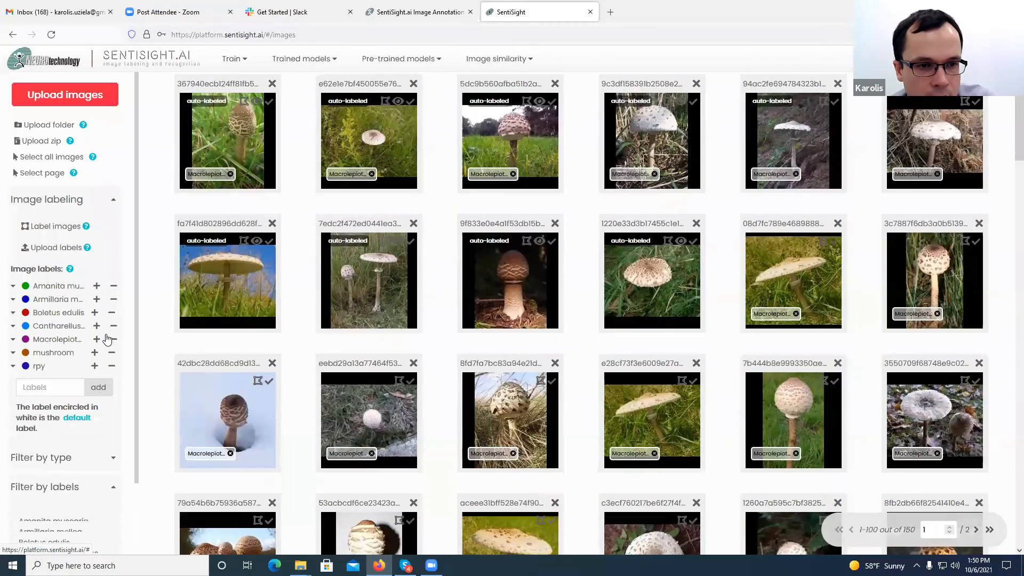
{"action": "scroll", "coordinate": [107, 339], "scroll_direction": "down", "scroll_amount": 4}
{"action": "left_click", "coordinate": [108, 295]}
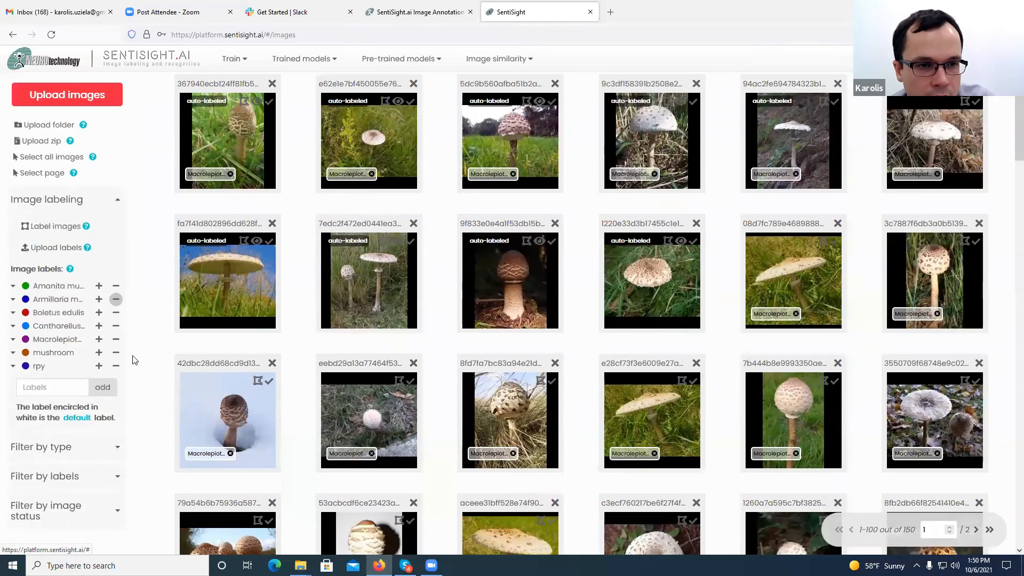
{"action": "scroll", "coordinate": [101, 450], "scroll_direction": "down", "scroll_amount": 1}
{"action": "left_click", "coordinate": [112, 515]}
{"action": "scroll", "coordinate": [114, 445], "scroll_direction": "down", "scroll_amount": 5}
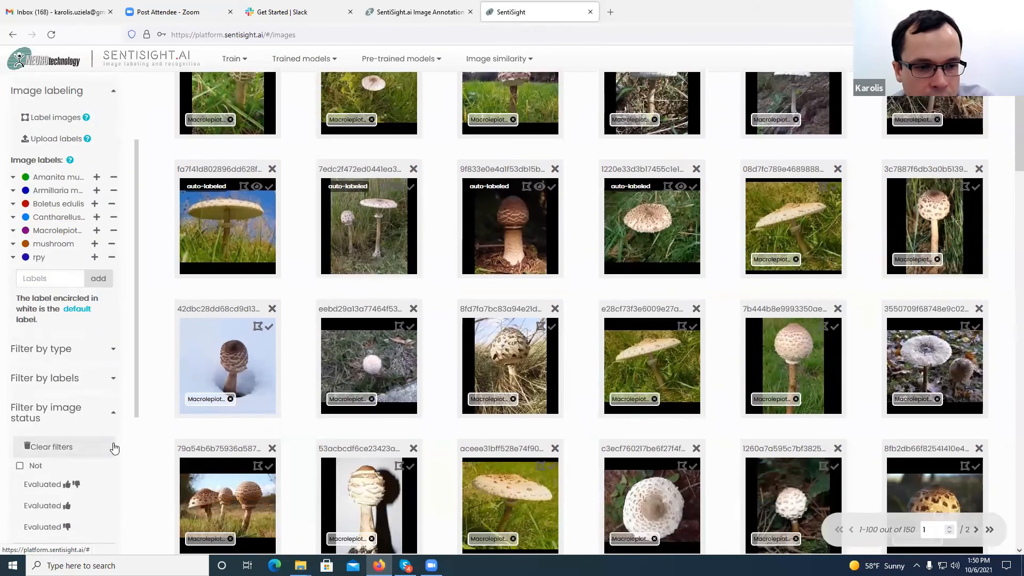
{"action": "left_click", "coordinate": [49, 358]}
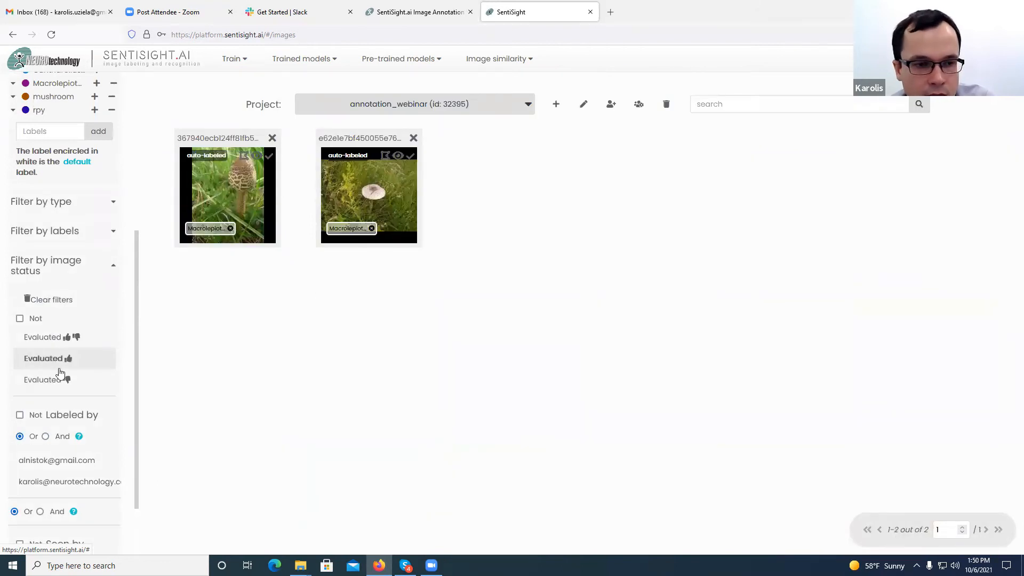
- Filter the images by thumbs-down and by any evaluation, clear the status filters and collapse that filter section
{"action": "left_click", "coordinate": [52, 382]}
{"action": "left_click", "coordinate": [52, 363]}
{"action": "left_click", "coordinate": [44, 376]}
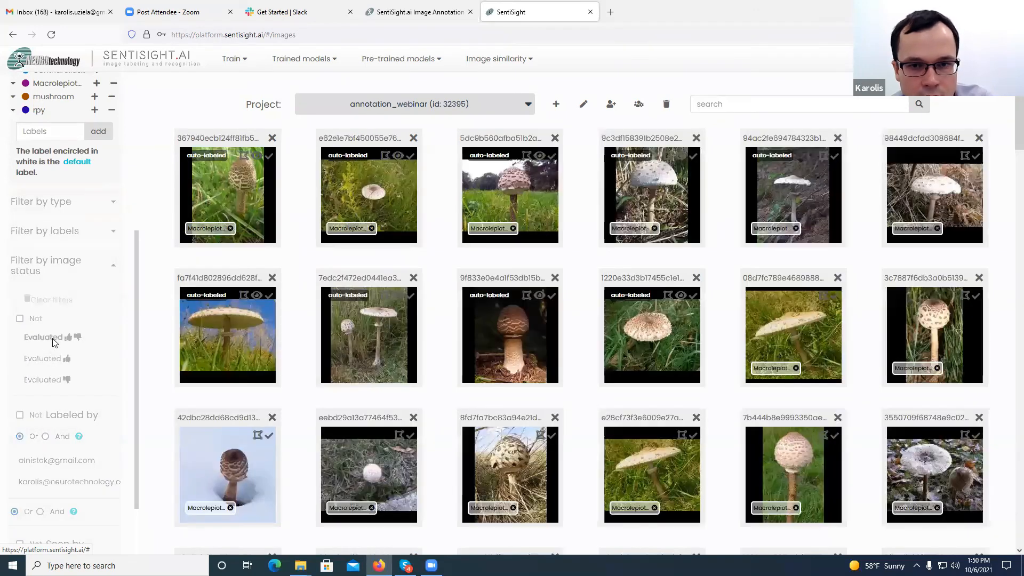
{"action": "left_click", "coordinate": [53, 338]}
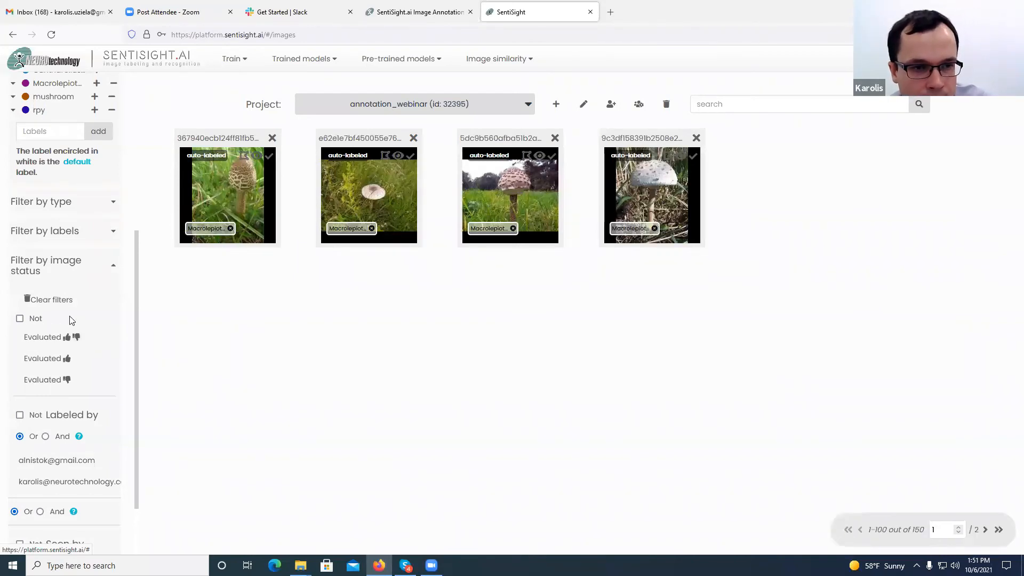
{"action": "left_click", "coordinate": [74, 301]}
{"action": "left_click", "coordinate": [112, 274]}
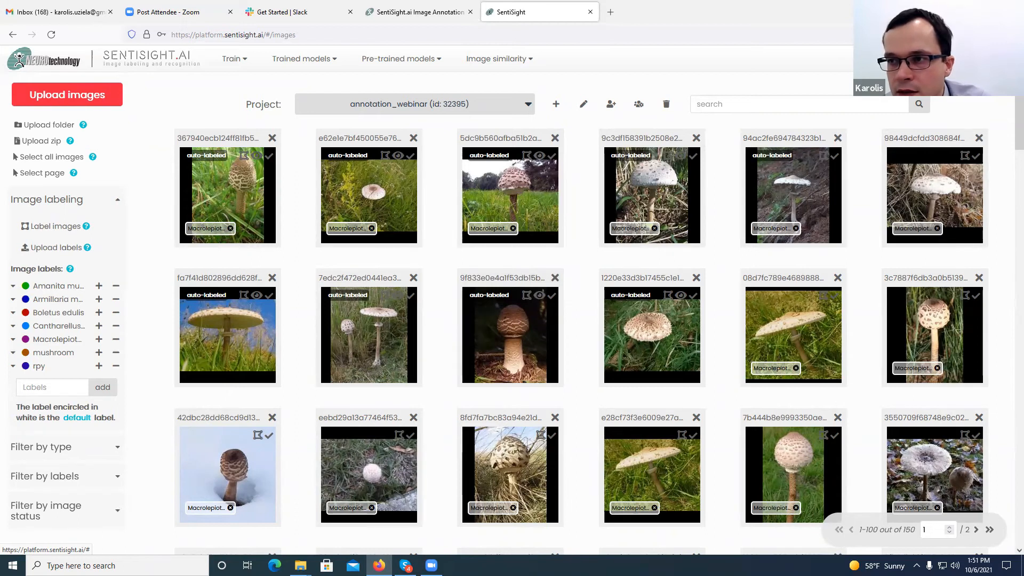
- Open the labeling time statistics in project management and limit the daily records to the annotation_webinar project
{"action": "left_click", "coordinate": [638, 104]}
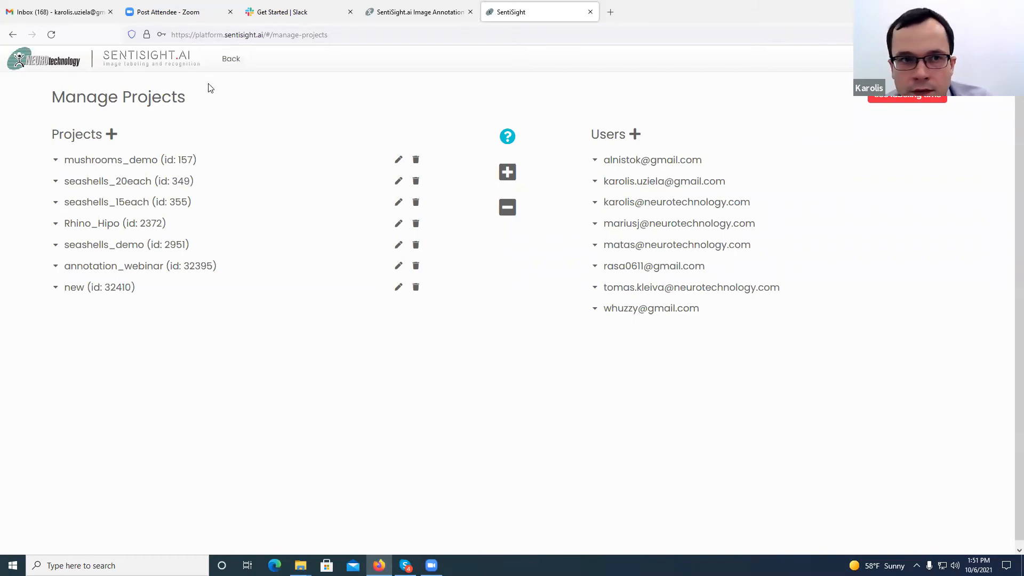
{"action": "left_click", "coordinate": [228, 60]}
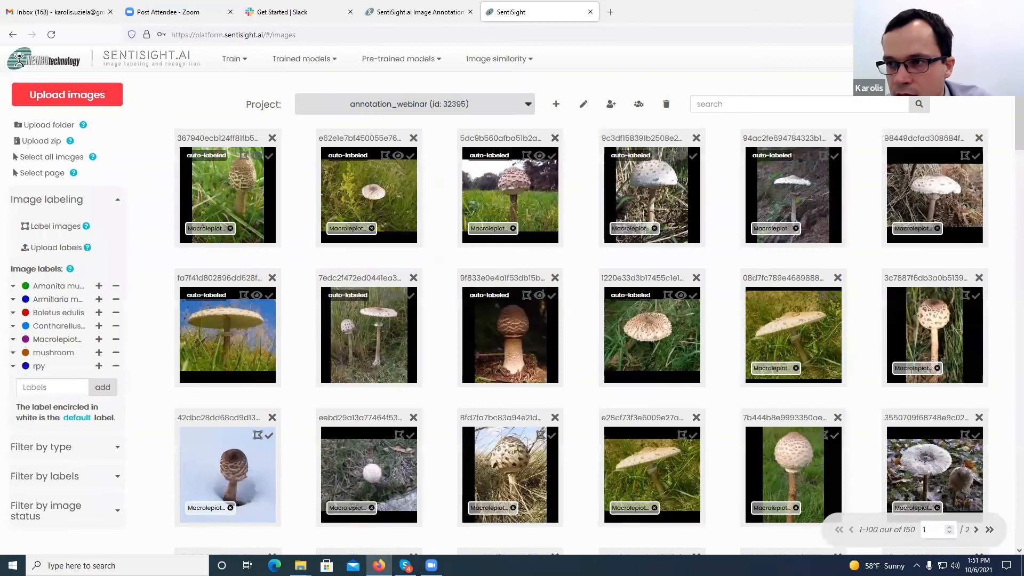
{"action": "left_click", "coordinate": [921, 84]}
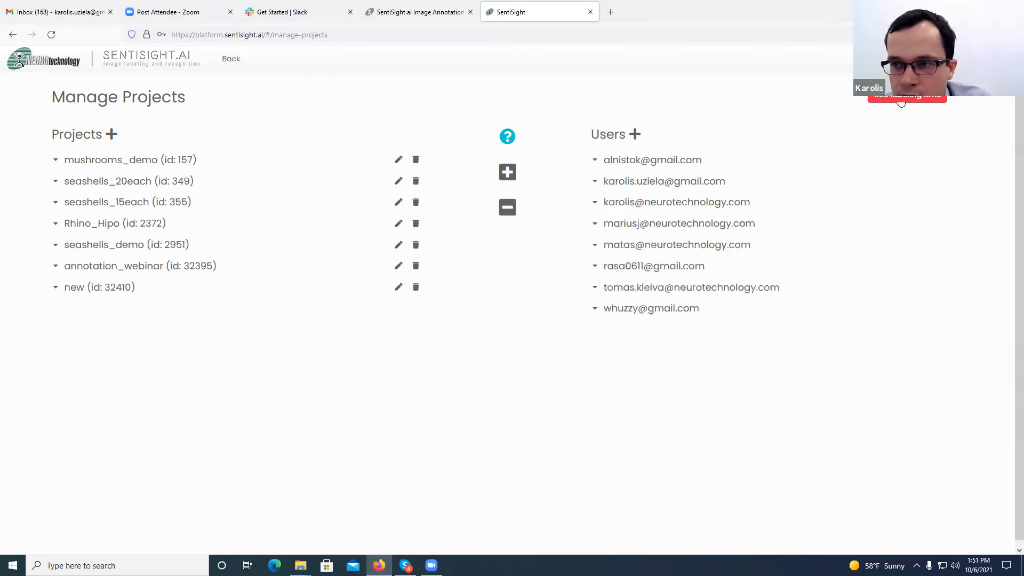
{"action": "left_click", "coordinate": [900, 101]}
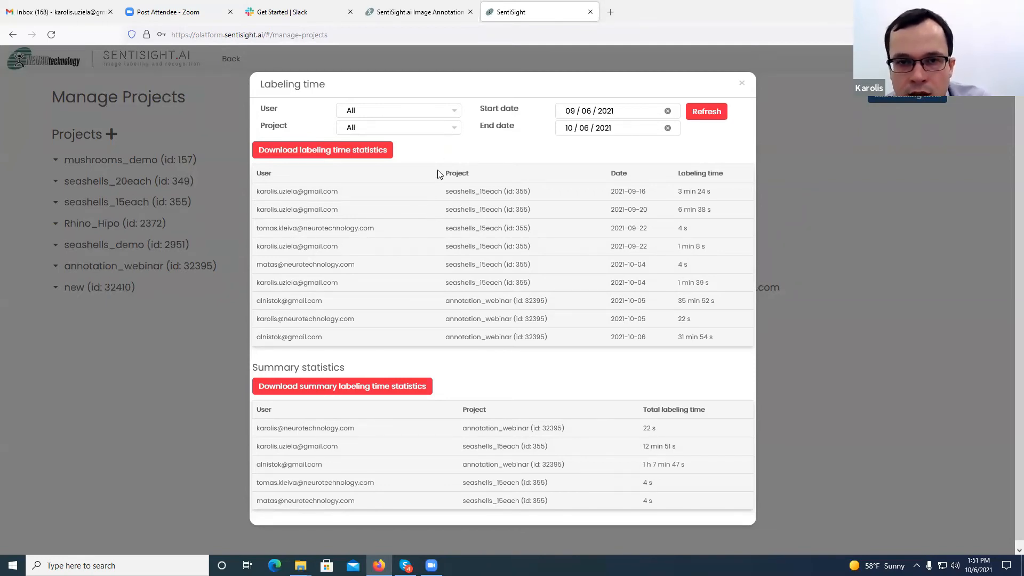
{"action": "left_click", "coordinate": [431, 129]}
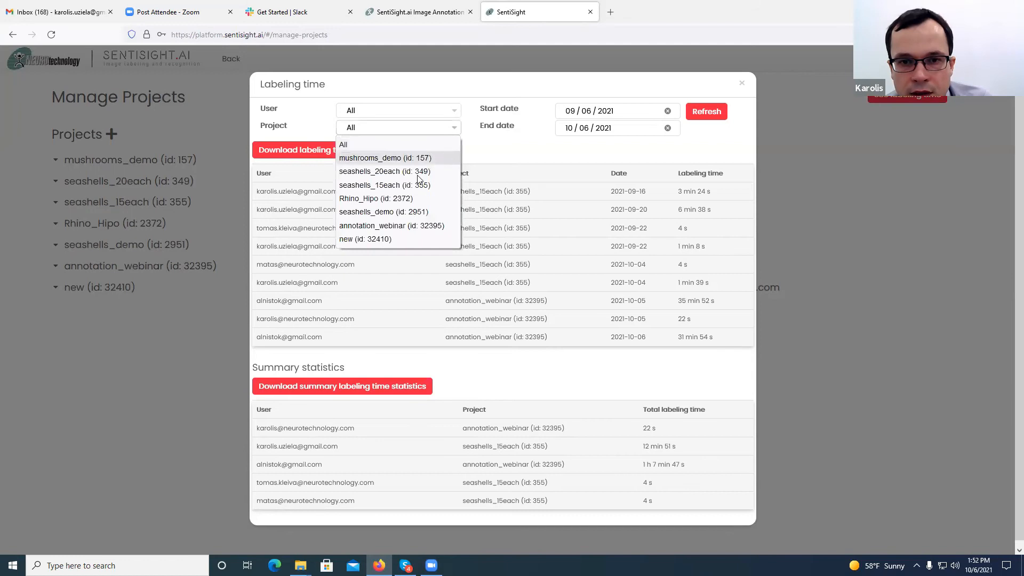
{"action": "left_click", "coordinate": [408, 226]}
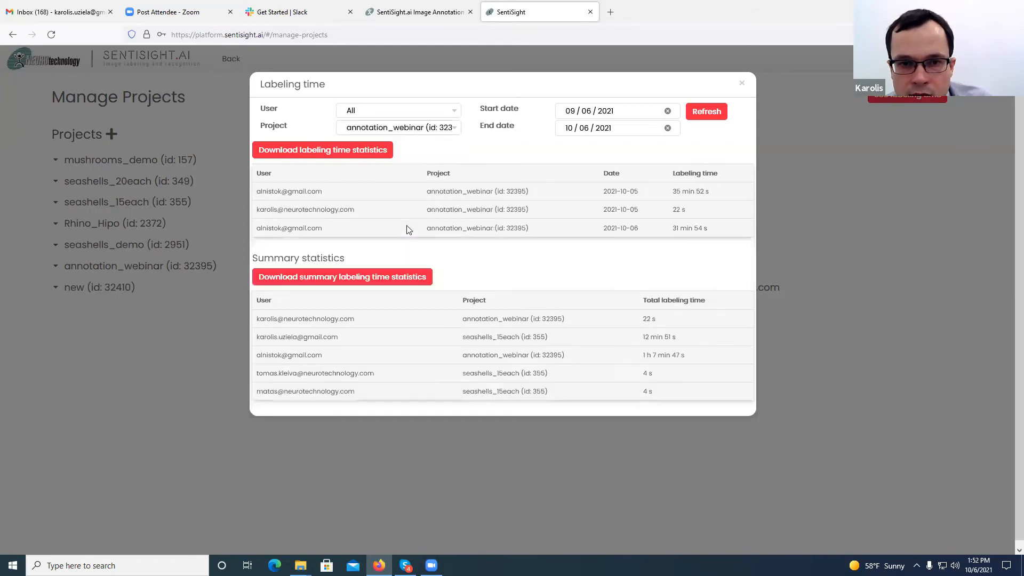
- Reset the labeling time project filter to All, close the statistics and return to the project images
{"action": "left_click", "coordinate": [441, 134]}
{"action": "left_click", "coordinate": [423, 143]}
{"action": "left_click", "coordinate": [432, 117]}
{"action": "left_click", "coordinate": [416, 143]}
{"action": "left_click", "coordinate": [425, 117]}
{"action": "left_click", "coordinate": [422, 128]}
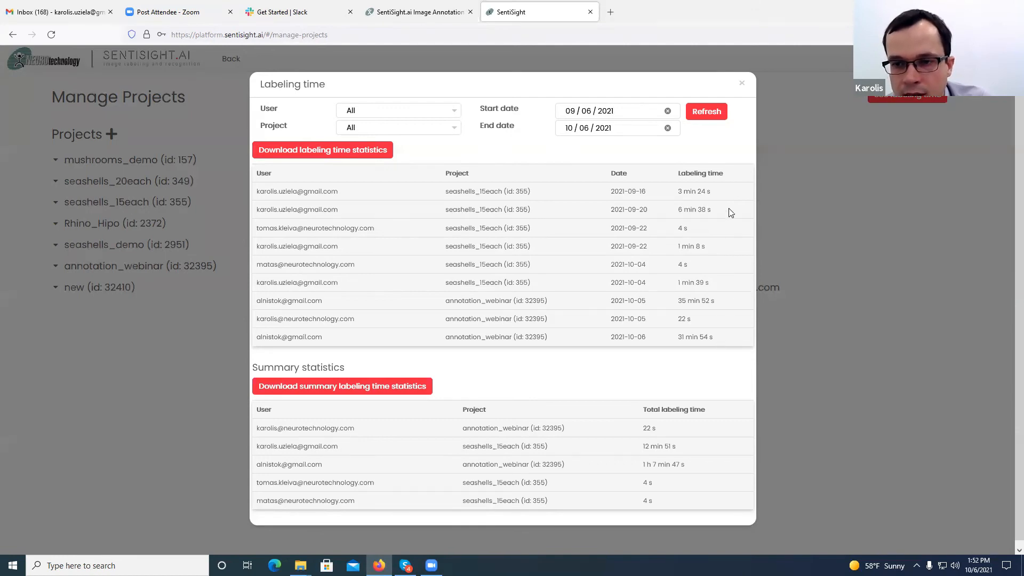
{"action": "left_click", "coordinate": [742, 85]}
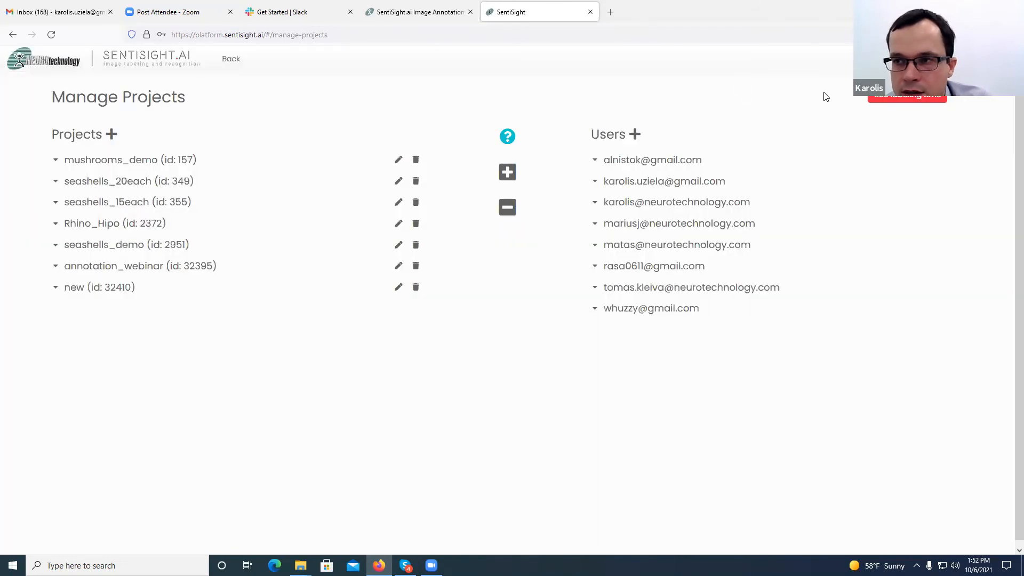
{"action": "left_click", "coordinate": [229, 60]}
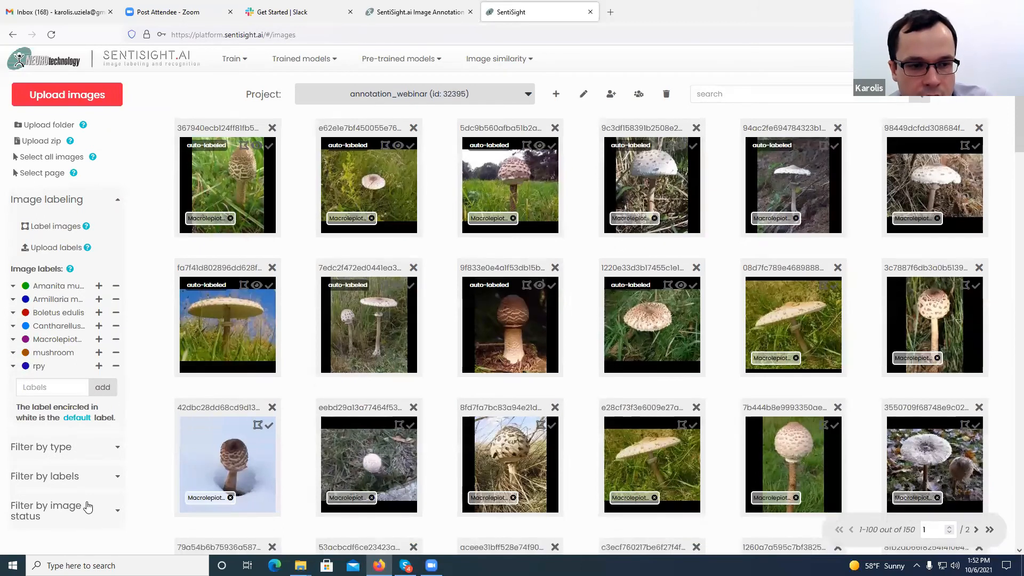
- Filter the images by image status to those labeled by the first listed user
{"action": "scroll", "coordinate": [88, 510], "scroll_direction": "down", "scroll_amount": 1}
{"action": "left_click", "coordinate": [85, 509]}
{"action": "scroll", "coordinate": [90, 496], "scroll_direction": "down", "scroll_amount": 2}
{"action": "scroll", "coordinate": [93, 484], "scroll_direction": "down", "scroll_amount": 4}
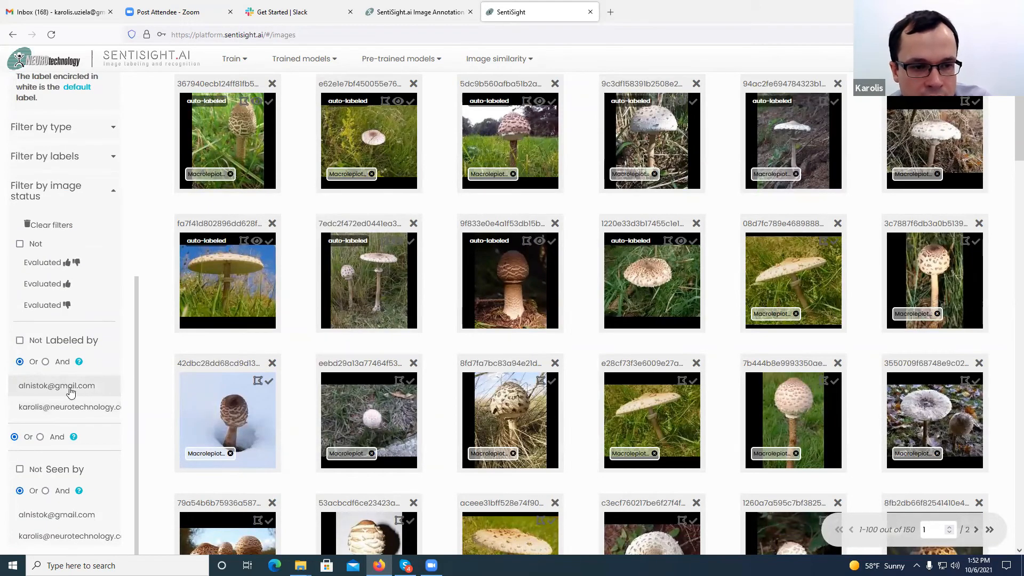
{"action": "left_click", "coordinate": [70, 393]}
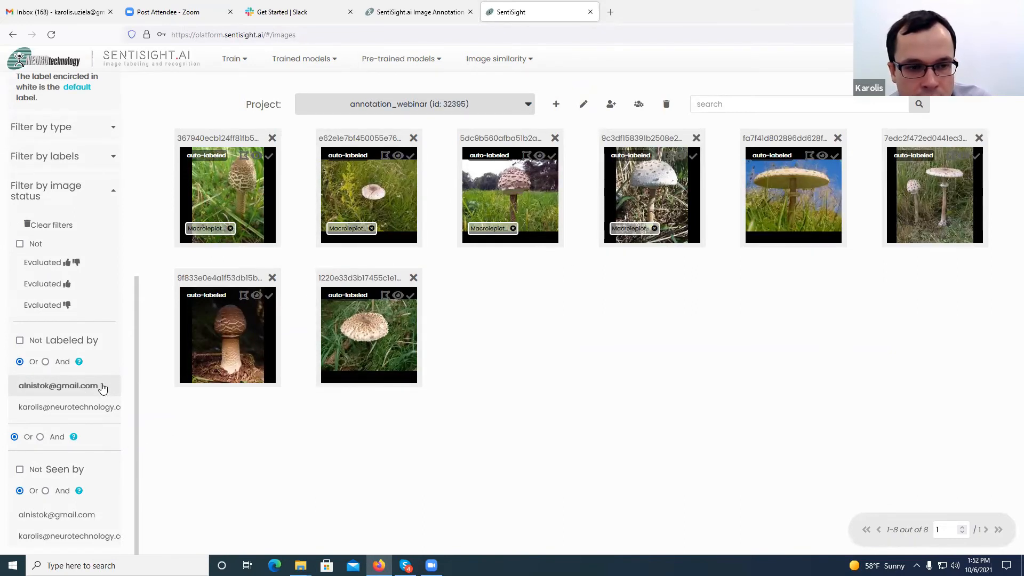
- Show only the images labeled by the second listed user and remove that filter
{"action": "left_click", "coordinate": [94, 392]}
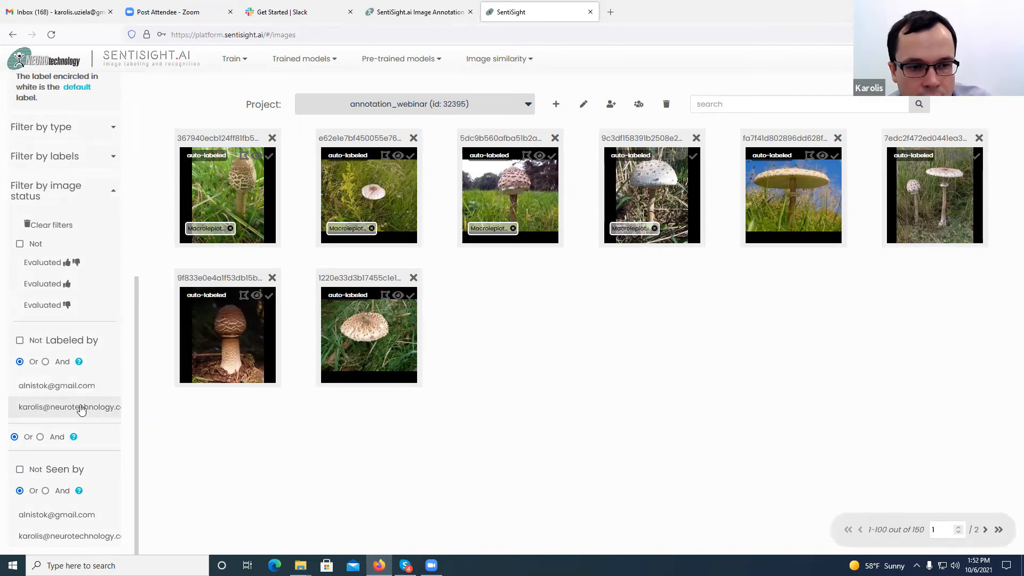
{"action": "left_click", "coordinate": [81, 409]}
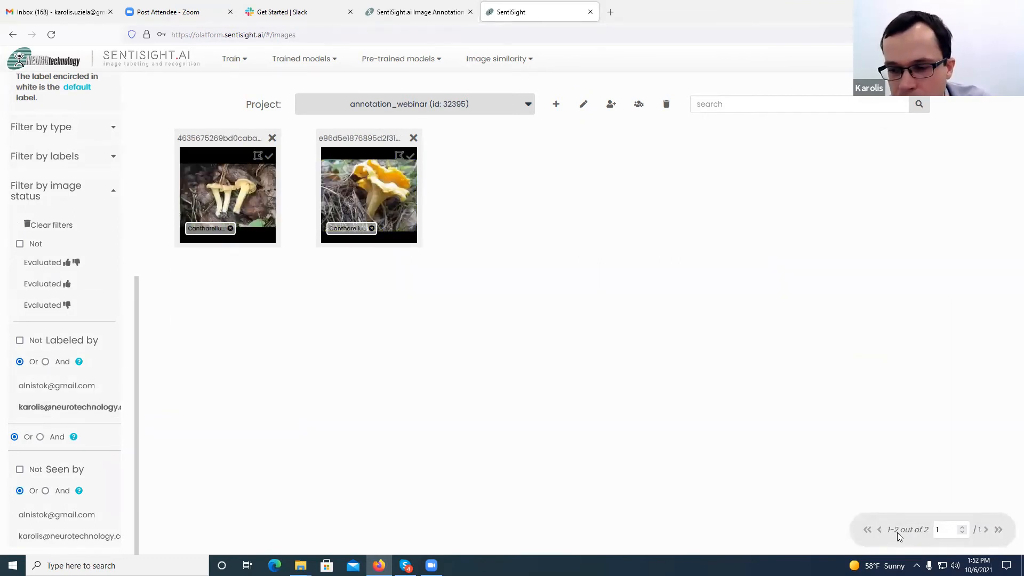
{"action": "left_click", "coordinate": [98, 410]}
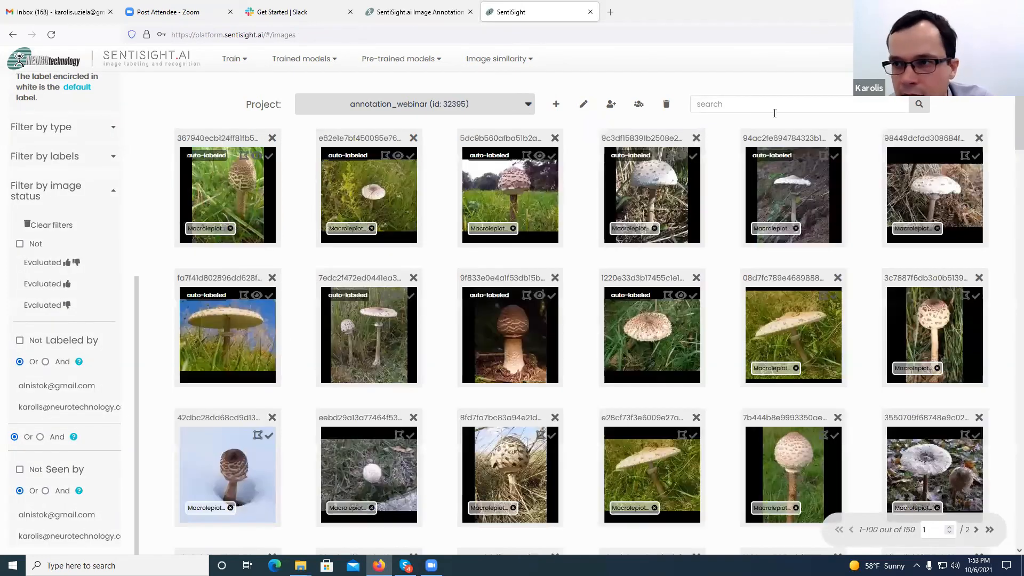
- Review the labeling time statistics of all users and projects in project management and close them
{"action": "left_click", "coordinate": [639, 104]}
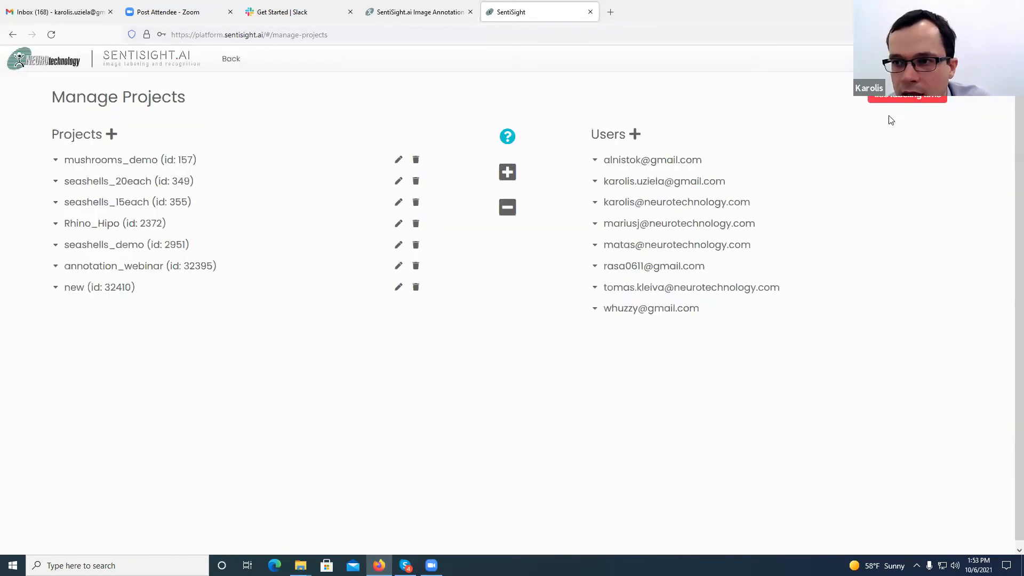
{"action": "left_click", "coordinate": [896, 98]}
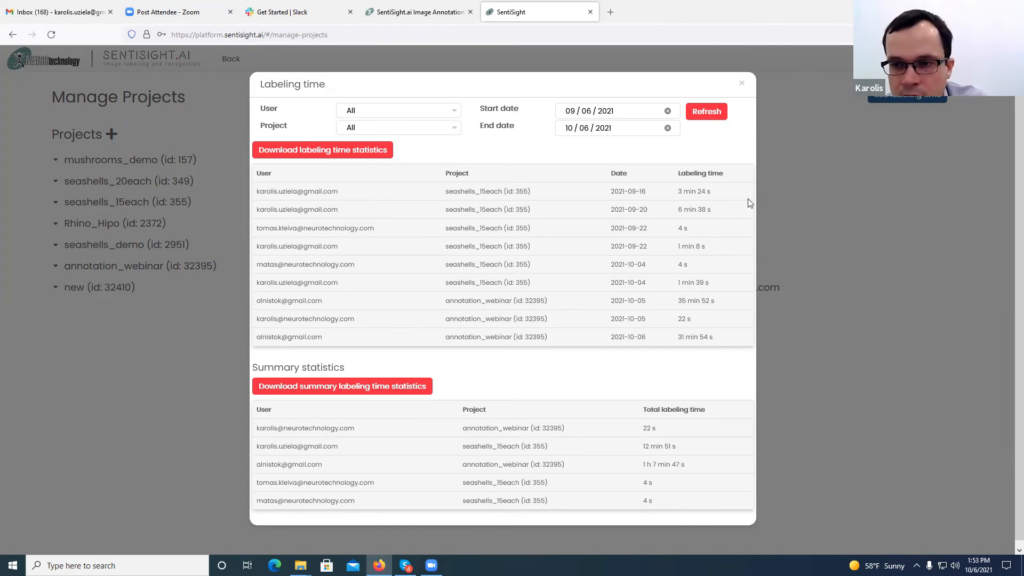
{"action": "left_click", "coordinate": [742, 83]}
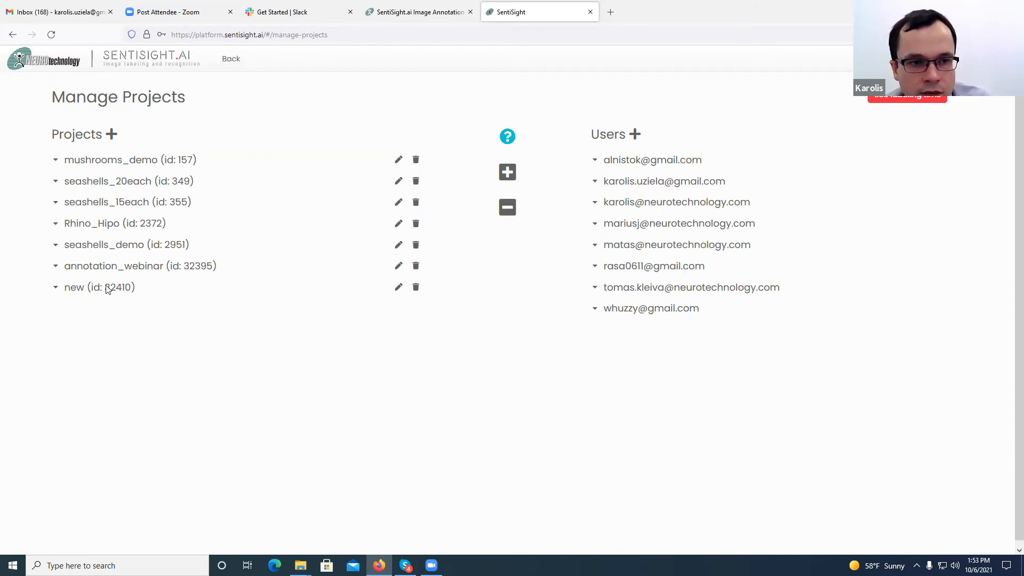
- Expand the annotation_webinar and seashells_demo user lists and add the last two listed users to seashells_demo
{"action": "left_click", "coordinate": [56, 267]}
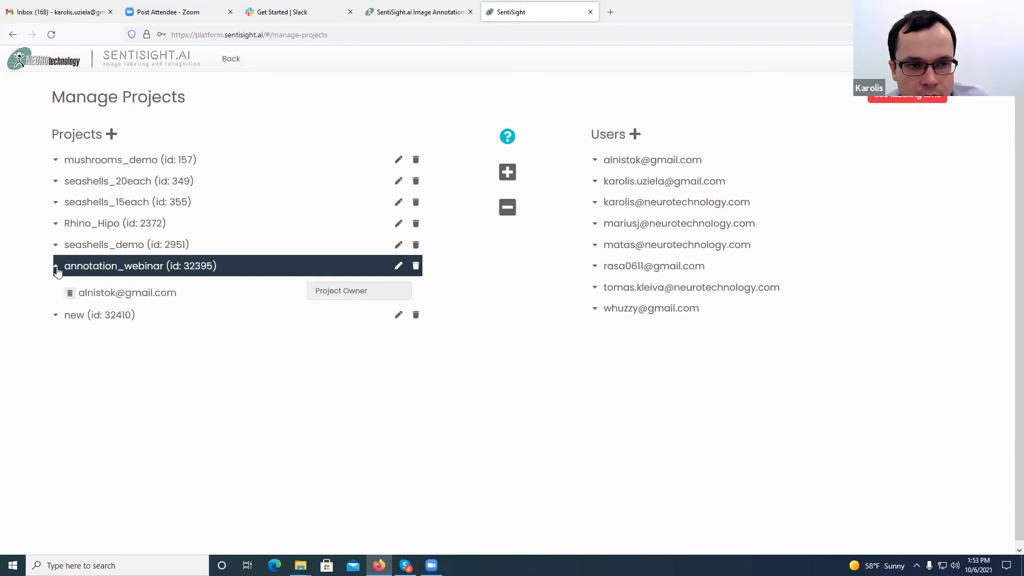
{"action": "left_click", "coordinate": [56, 245]}
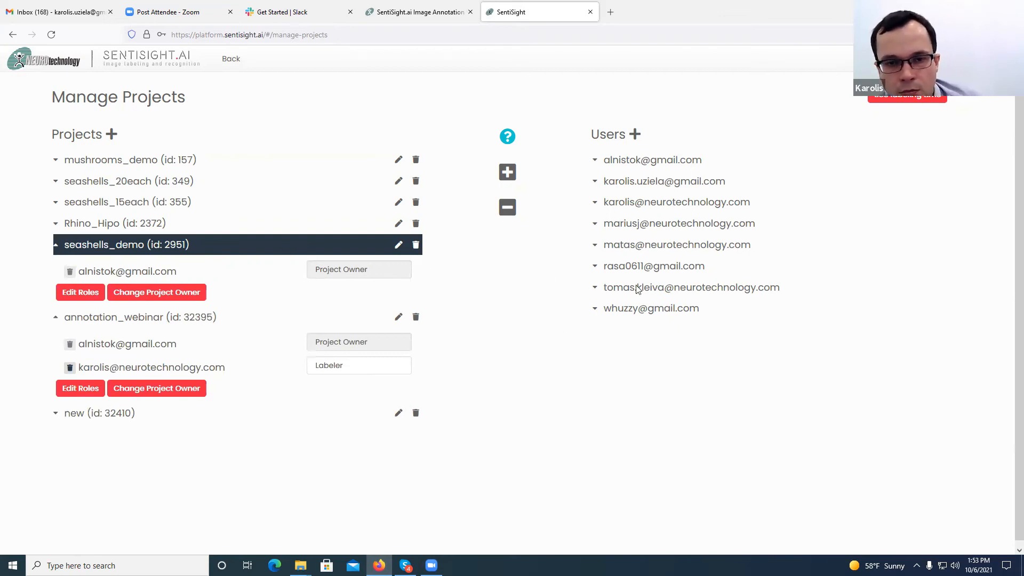
{"action": "left_click", "coordinate": [670, 294]}
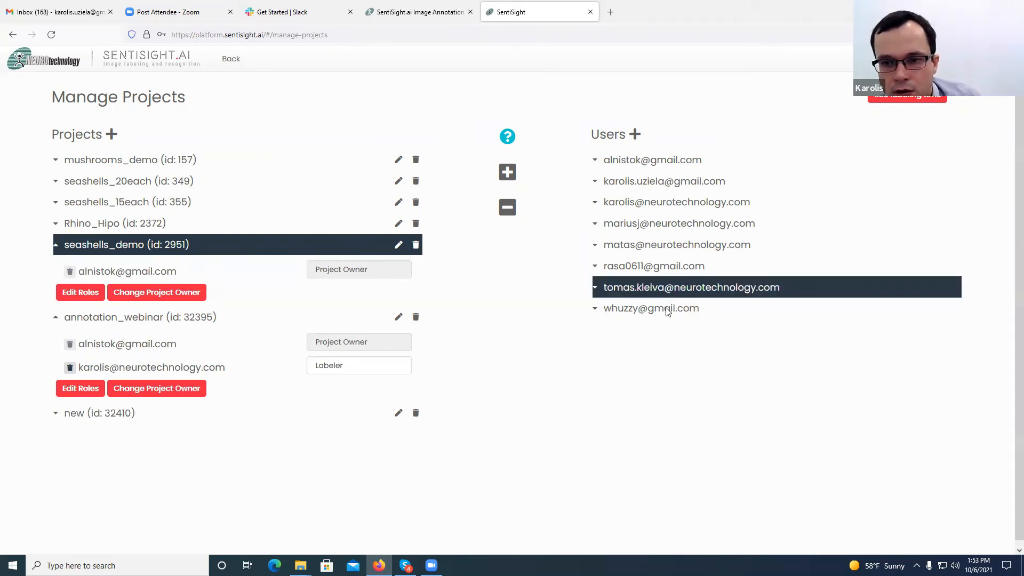
{"action": "left_click", "coordinate": [666, 308]}
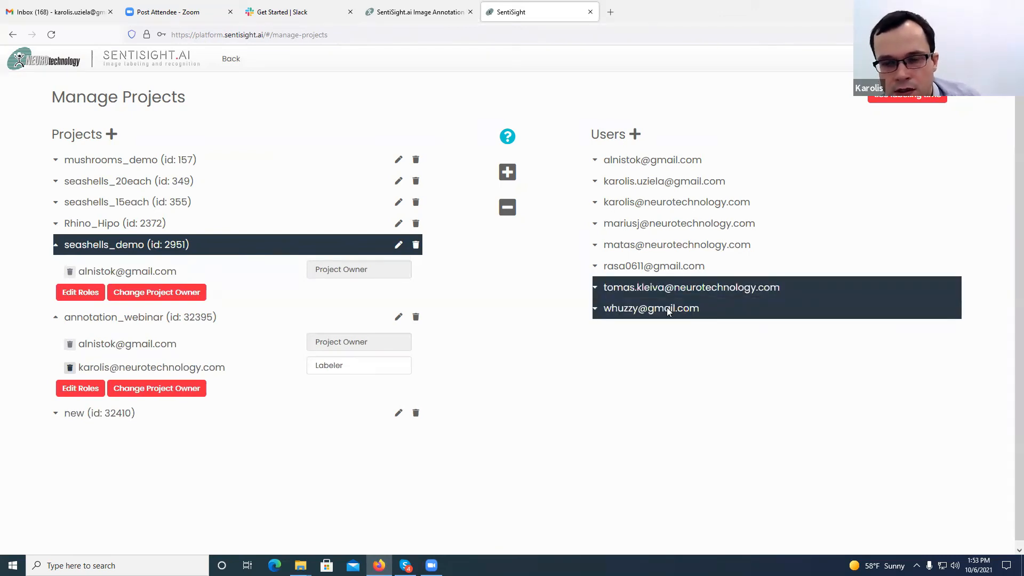
{"action": "left_click", "coordinate": [507, 175]}
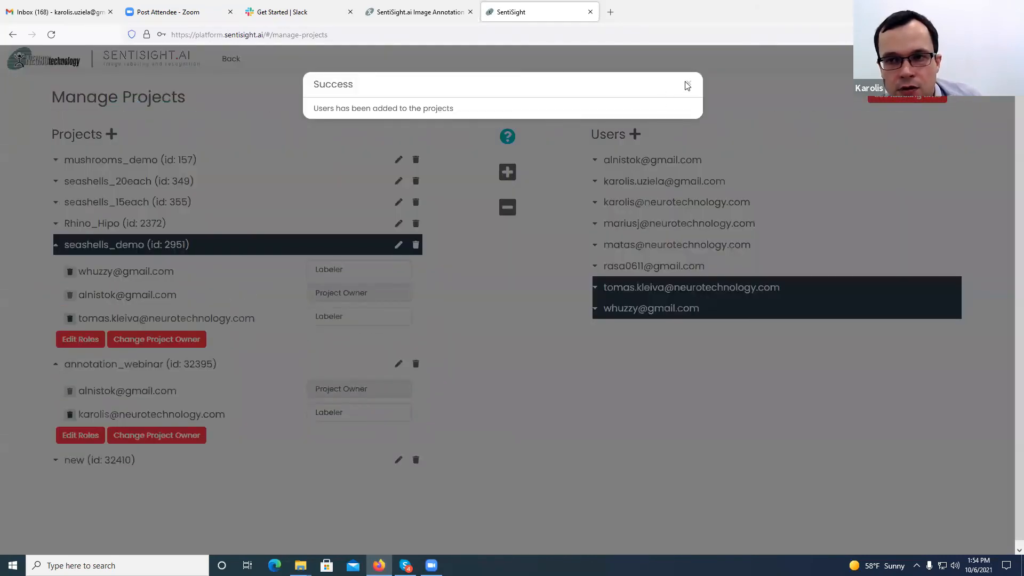
{"action": "left_click", "coordinate": [687, 85]}
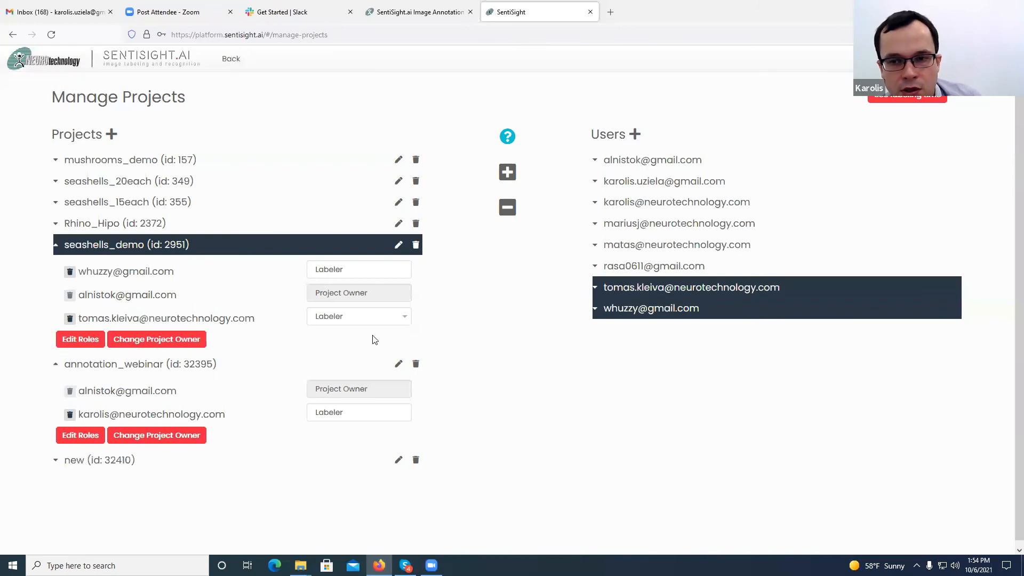
- Remove the two selected users from the seashells_demo project and dismiss the notice
{"action": "left_click", "coordinate": [509, 209]}
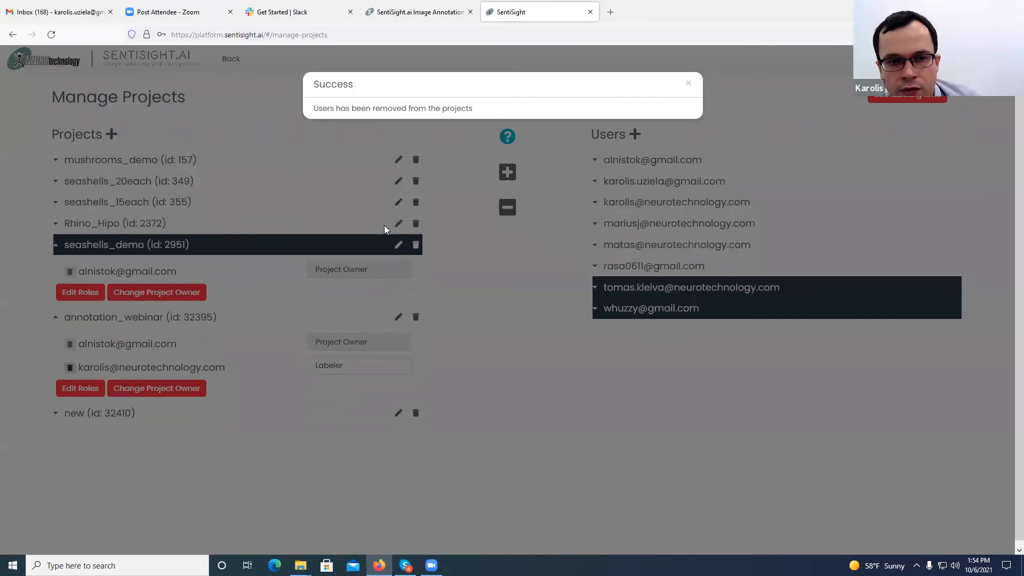
{"action": "left_click", "coordinate": [688, 84]}
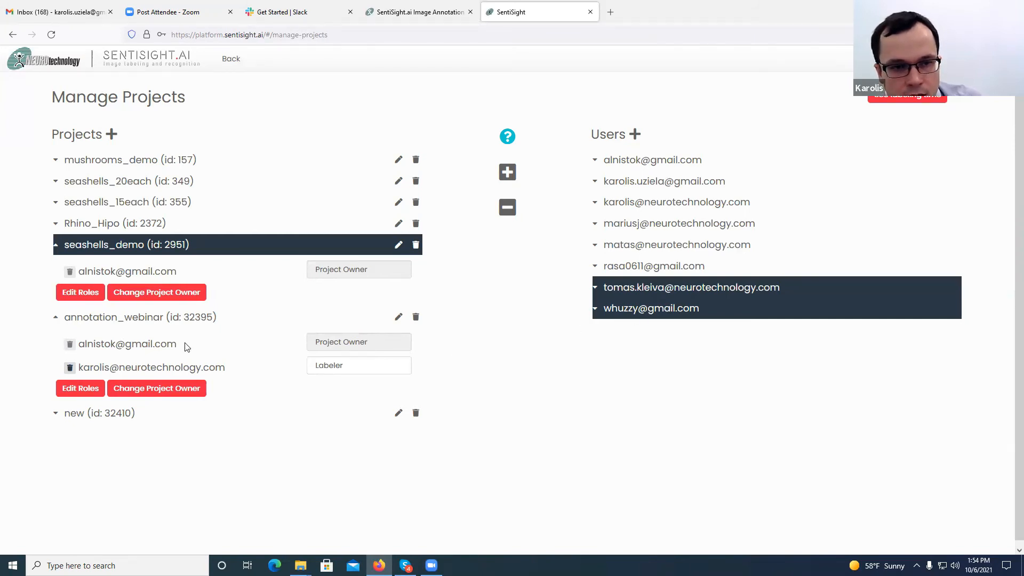
- Try to add the two selected users to both seashells_demo and annotation_webinar, and dismiss the notice
{"action": "left_click", "coordinate": [135, 317]}
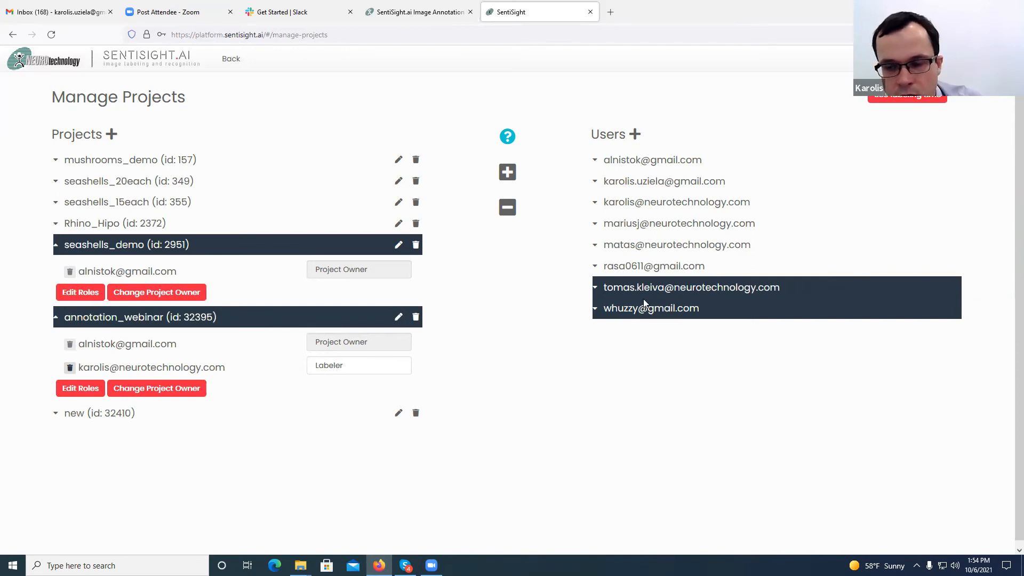
{"action": "left_click", "coordinate": [512, 172]}
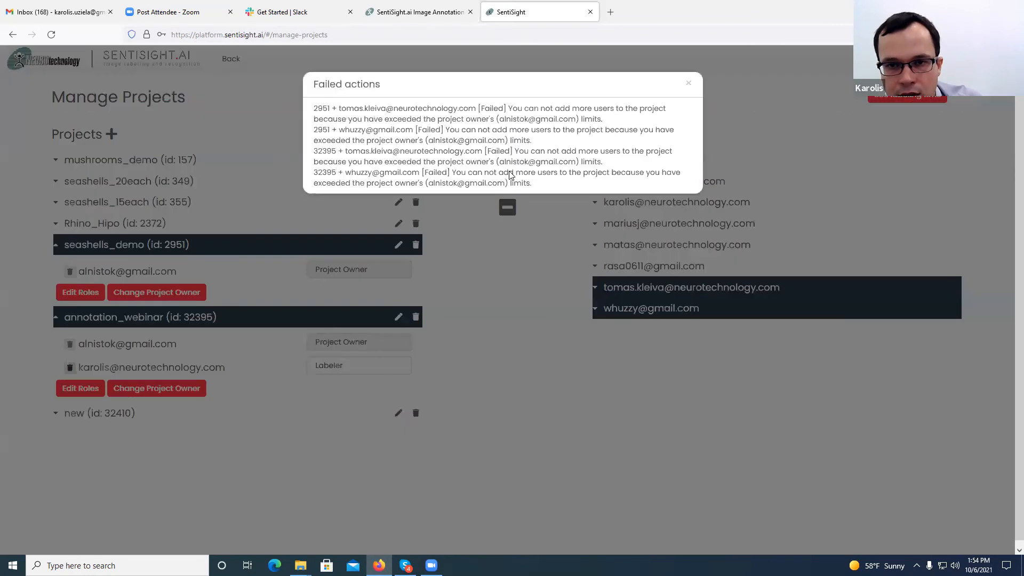
{"action": "left_click", "coordinate": [685, 91]}
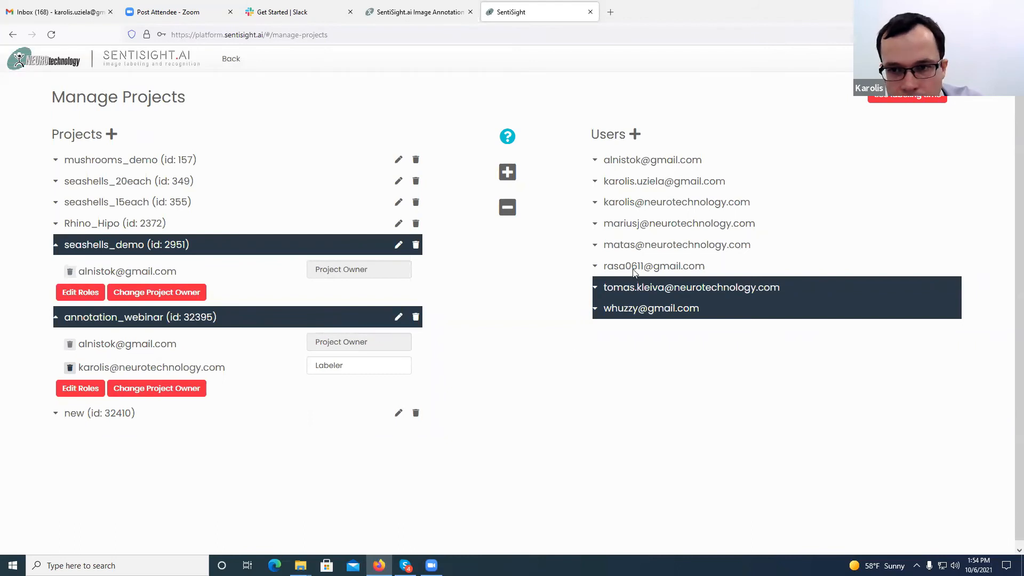
- Select the fifth and sixth listed users, try to add them to seashells_demo and annotation_webinar, and dismiss the notice
{"action": "left_click", "coordinate": [639, 250]}
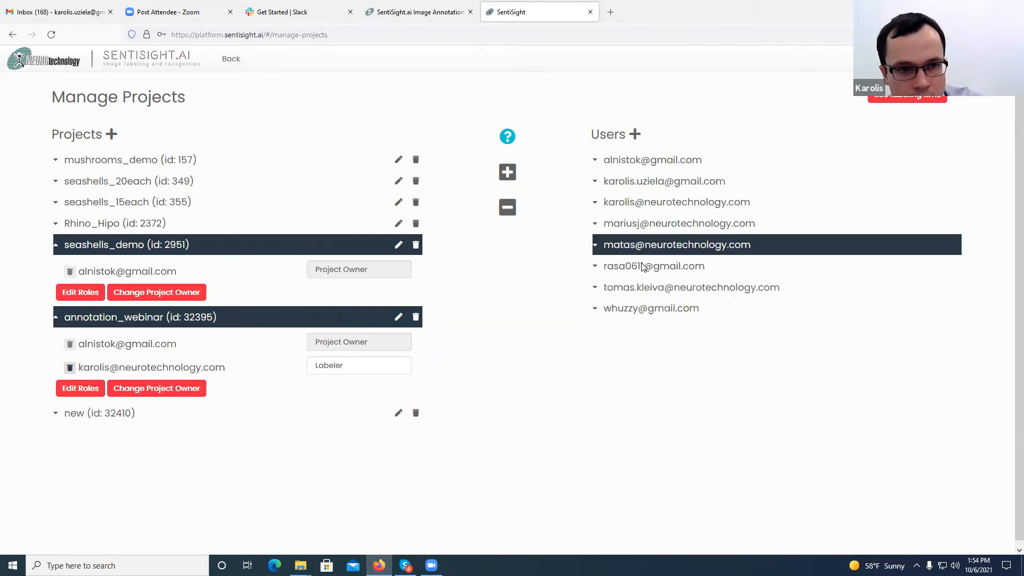
{"action": "left_click", "coordinate": [642, 267]}
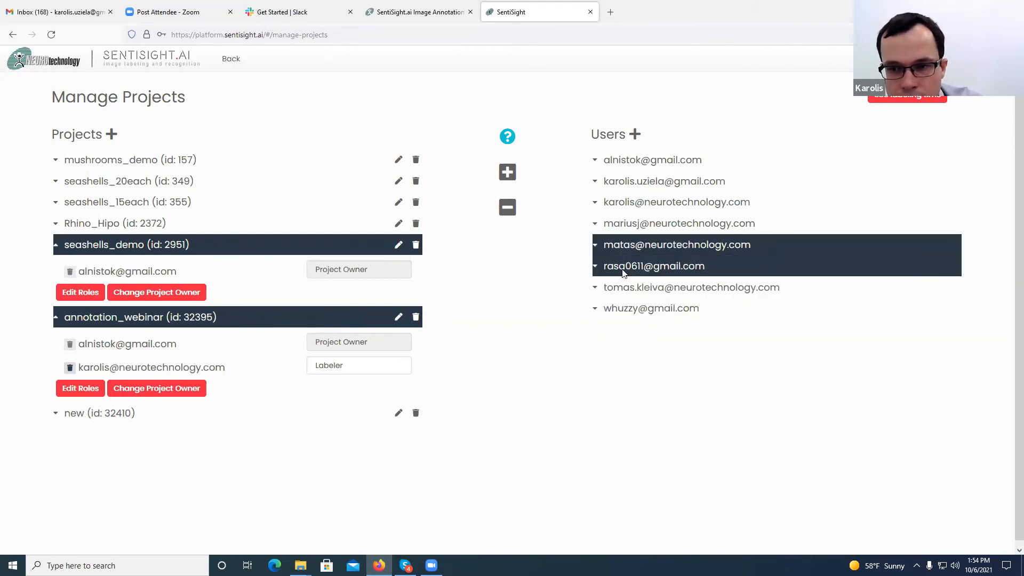
{"action": "left_click", "coordinate": [505, 176]}
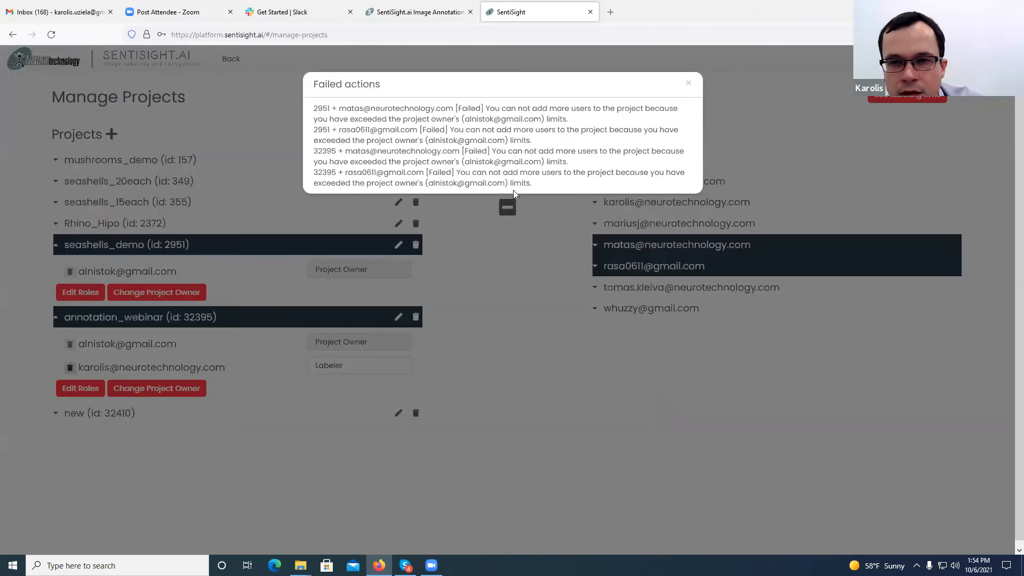
{"action": "left_click", "coordinate": [687, 87]}
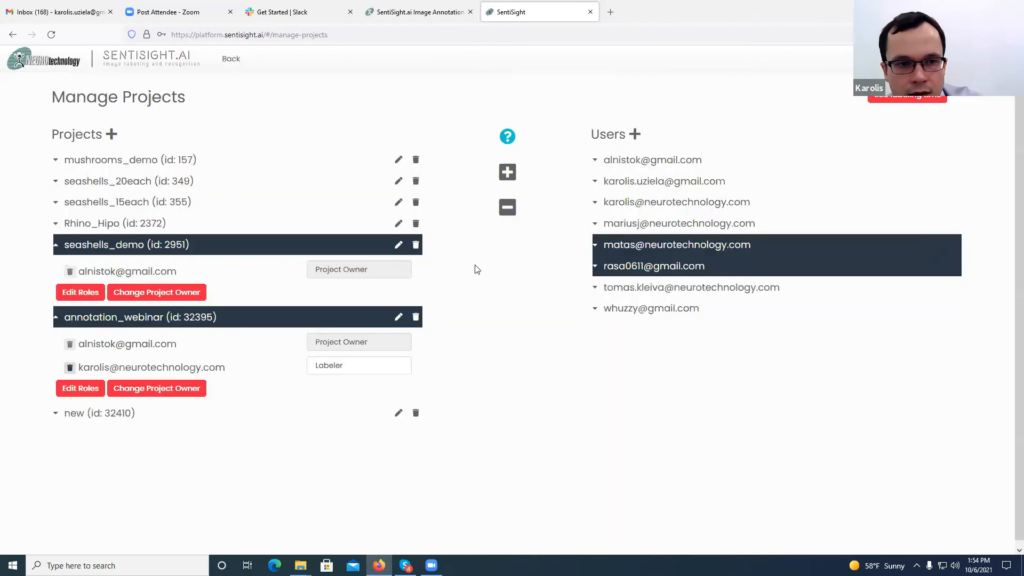
- Deselect seashells_demo, add the two selected users to the annotation_webinar and new projects, and dismiss the notice
{"action": "left_click", "coordinate": [55, 244]}
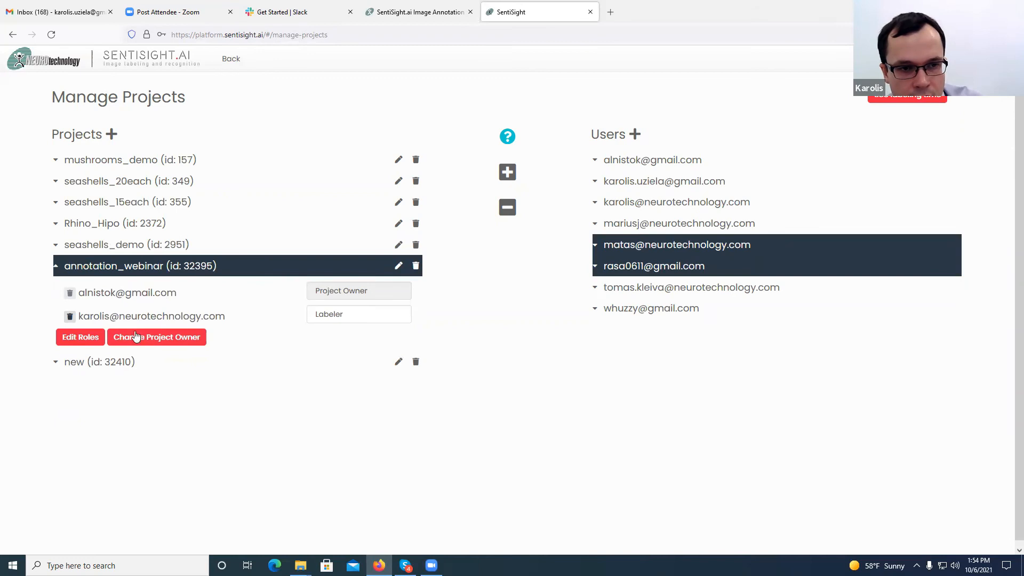
{"action": "left_click", "coordinate": [63, 368]}
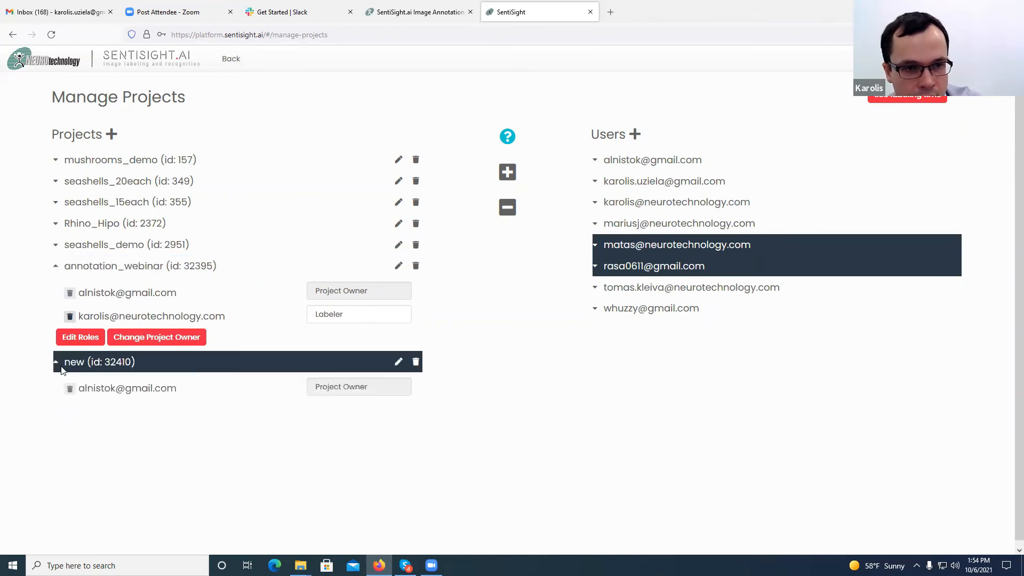
{"action": "left_click", "coordinate": [117, 268]}
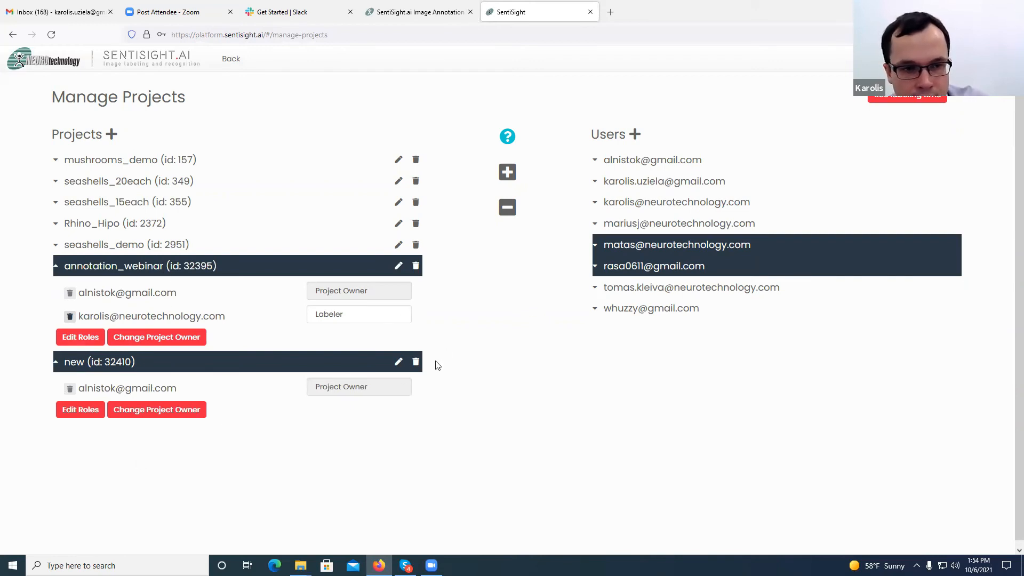
{"action": "left_click", "coordinate": [514, 172]}
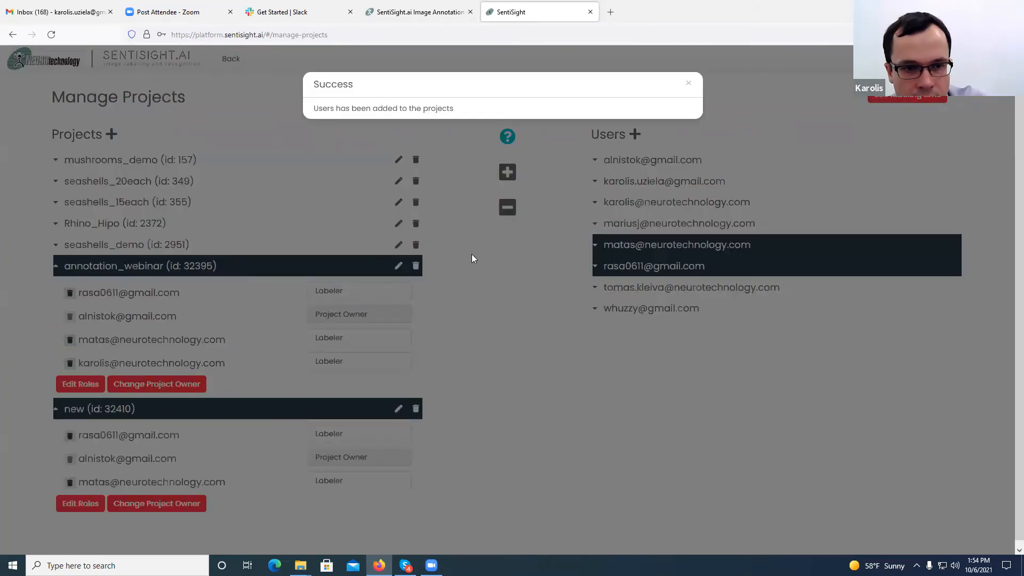
{"action": "left_click", "coordinate": [687, 85]}
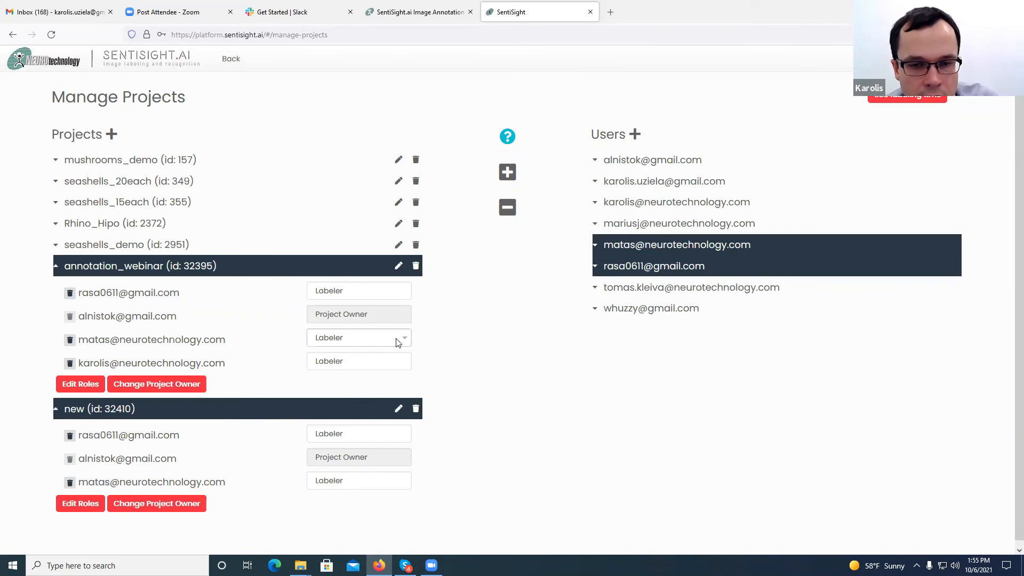
- Review the roles available to an annotation_webinar user and the privileges of the Labeler role, leaving both unchanged
{"action": "left_click", "coordinate": [353, 341]}
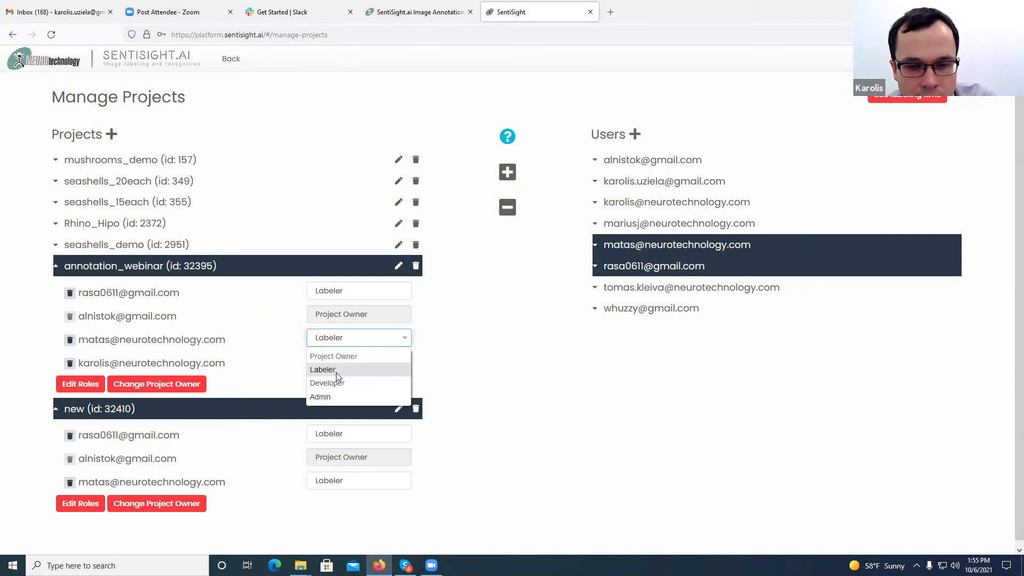
{"action": "left_click", "coordinate": [363, 346]}
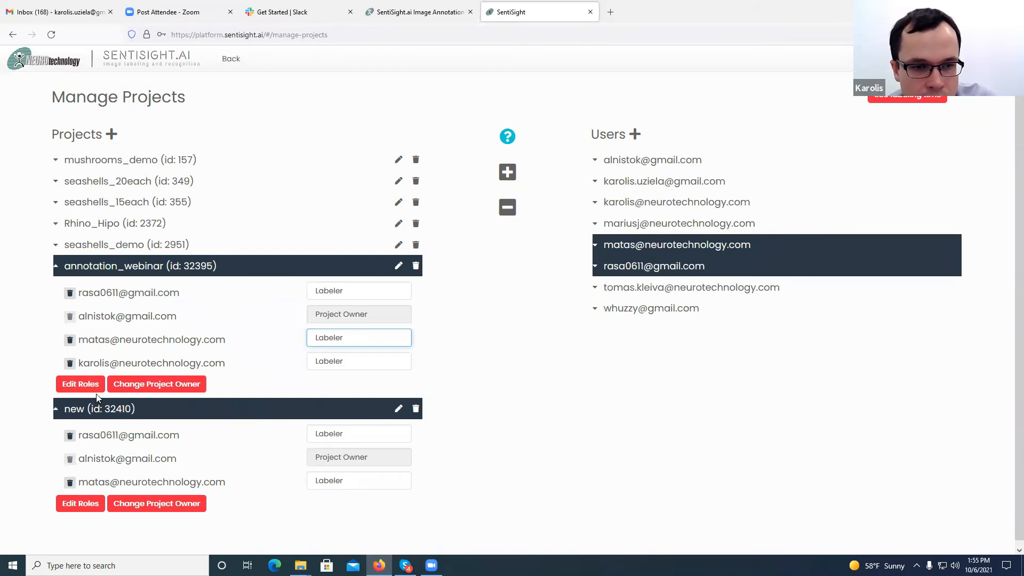
{"action": "left_click", "coordinate": [82, 385]}
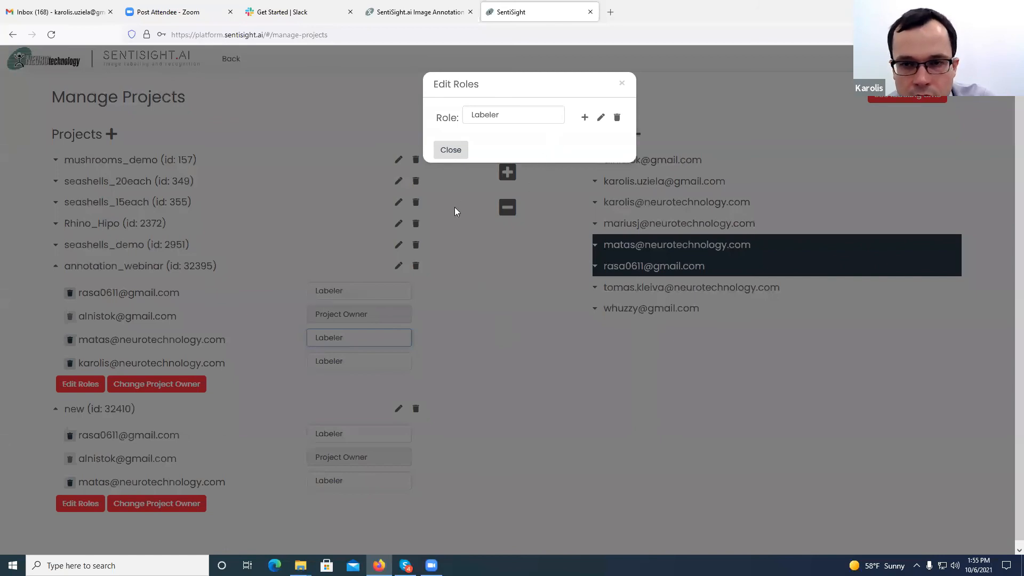
{"action": "left_click", "coordinate": [600, 120]}
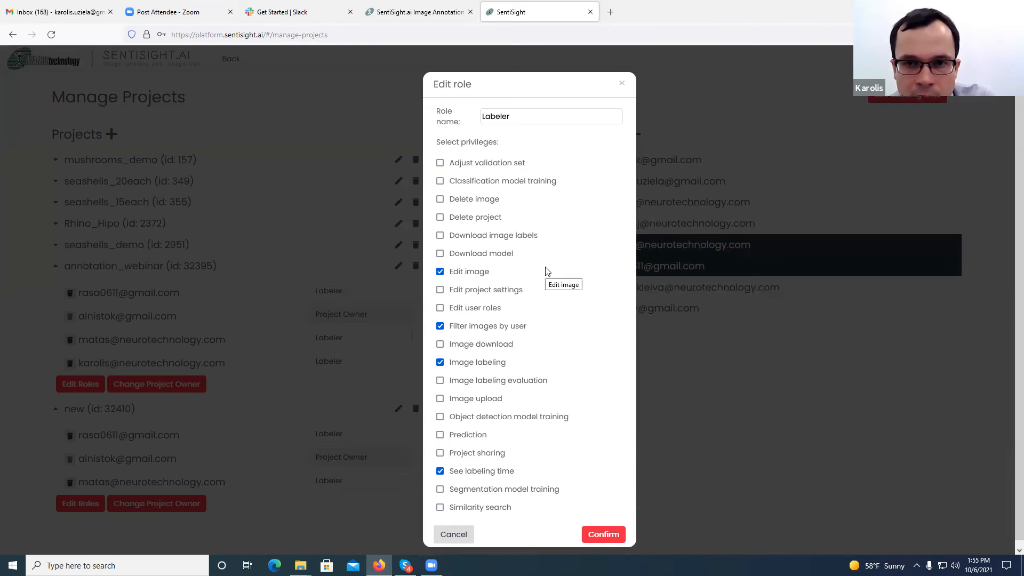
{"action": "left_click", "coordinate": [622, 86]}
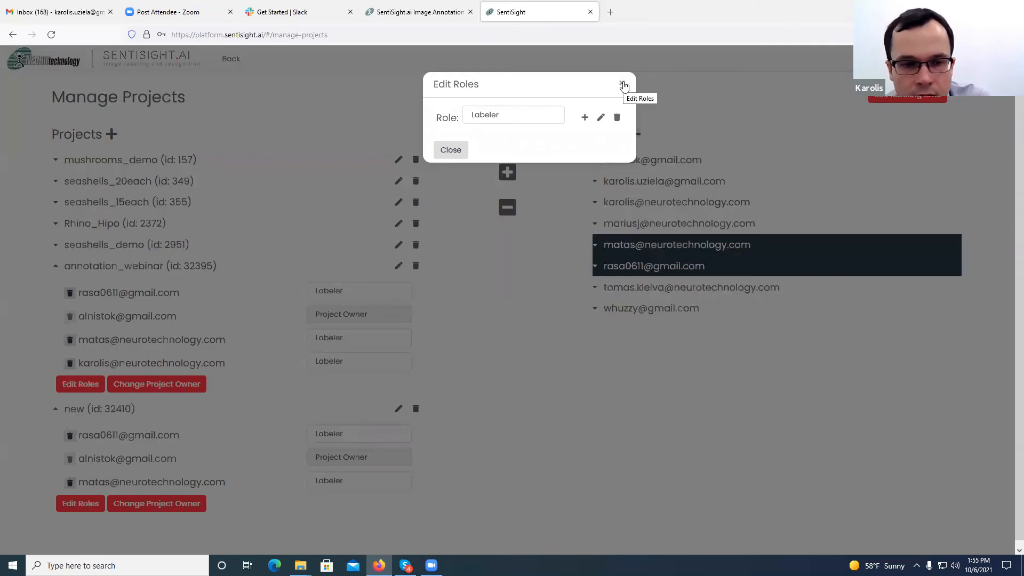
{"action": "left_click", "coordinate": [622, 85]}
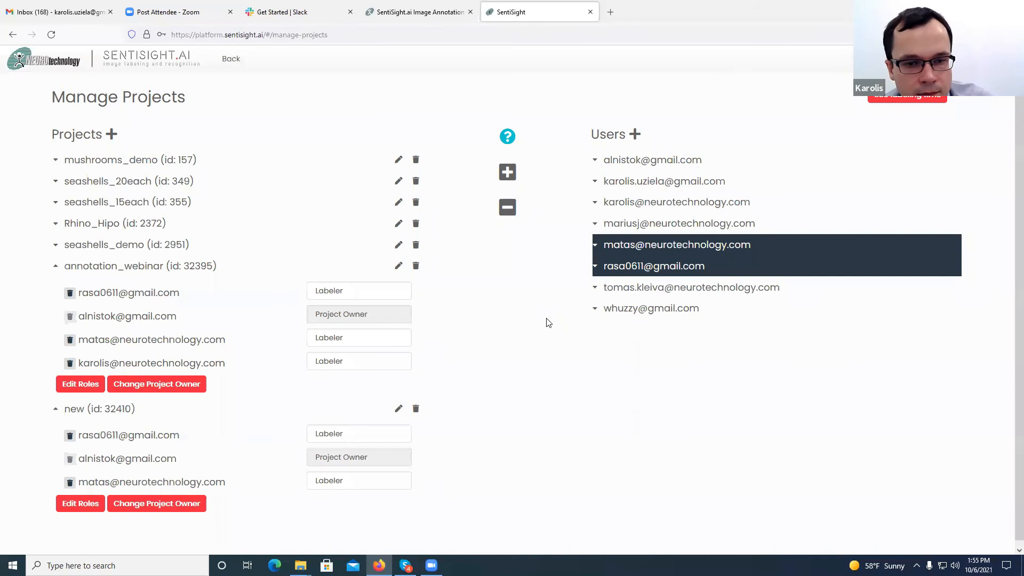
- View the forms for adding a project and adding a user, and close each without entering anything
{"action": "left_click", "coordinate": [111, 134]}
{"action": "left_click", "coordinate": [632, 82]}
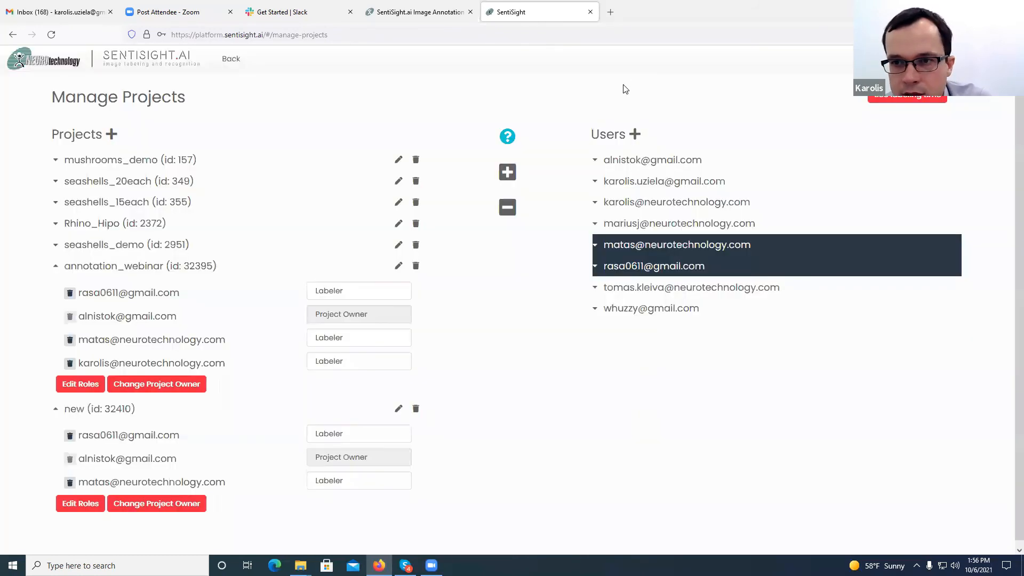
{"action": "left_click", "coordinate": [637, 134]}
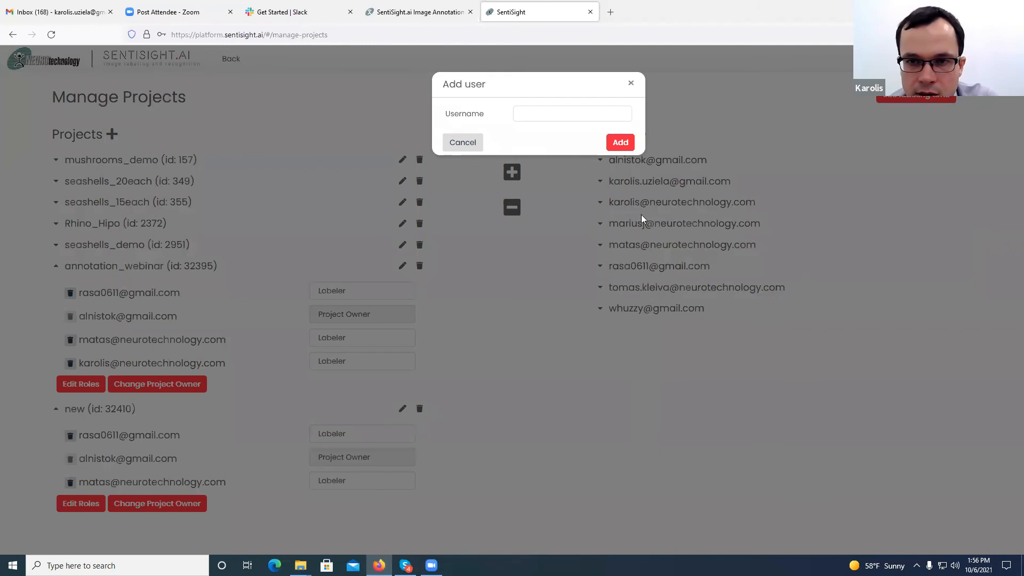
{"action": "left_click", "coordinate": [631, 84]}
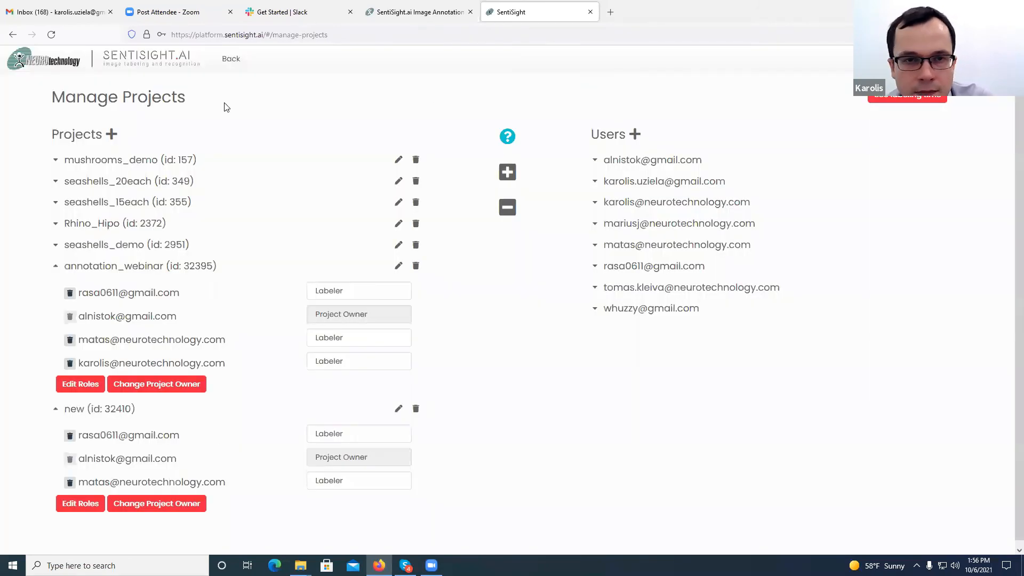
- Return to the annotation_webinar images and filter them by type, first Contains object labels and then Labeled by you
{"action": "left_click", "coordinate": [229, 61]}
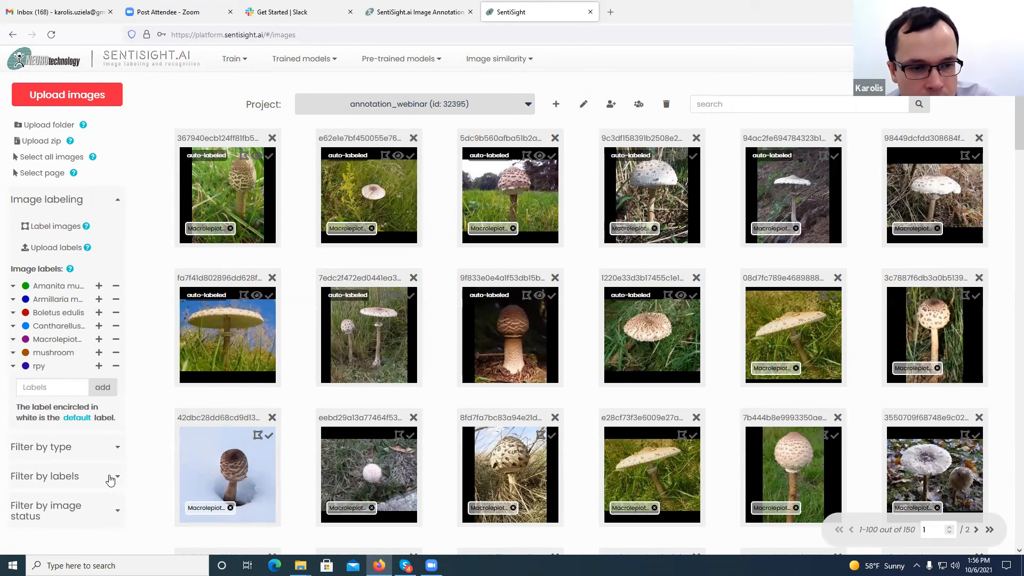
{"action": "left_click", "coordinate": [90, 451]}
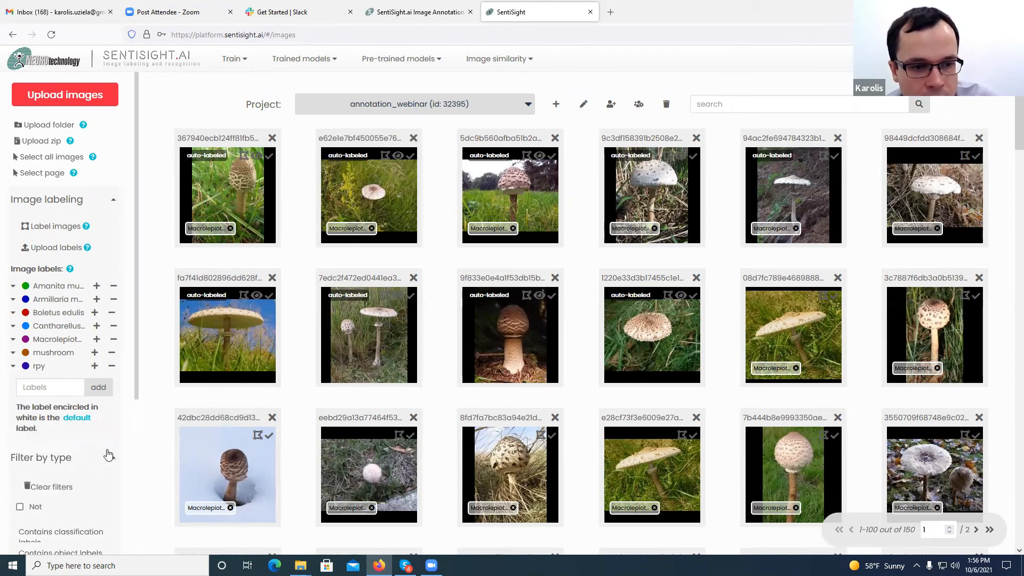
{"action": "scroll", "coordinate": [107, 445], "scroll_direction": "down", "scroll_amount": 4}
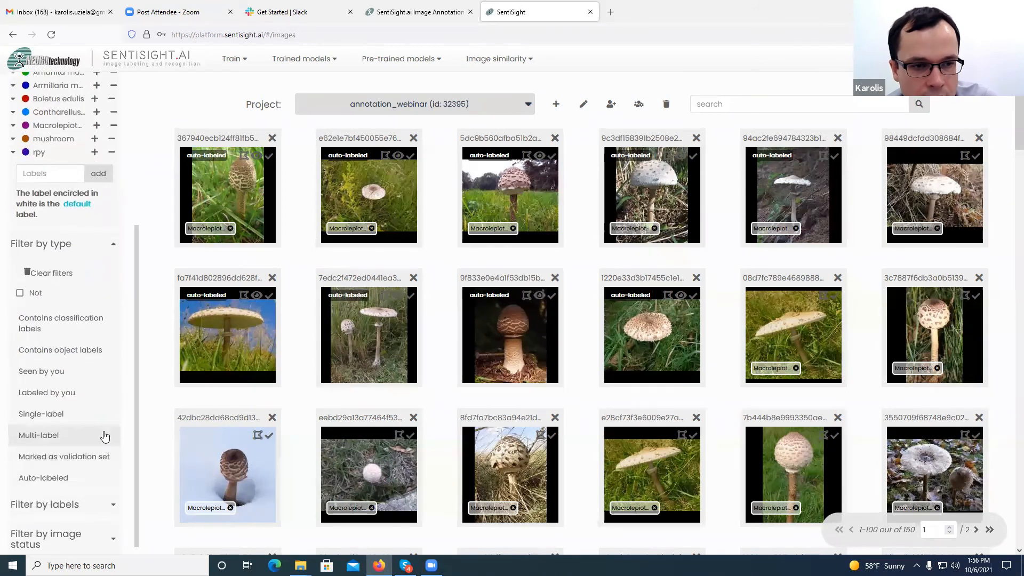
{"action": "left_click", "coordinate": [74, 350]}
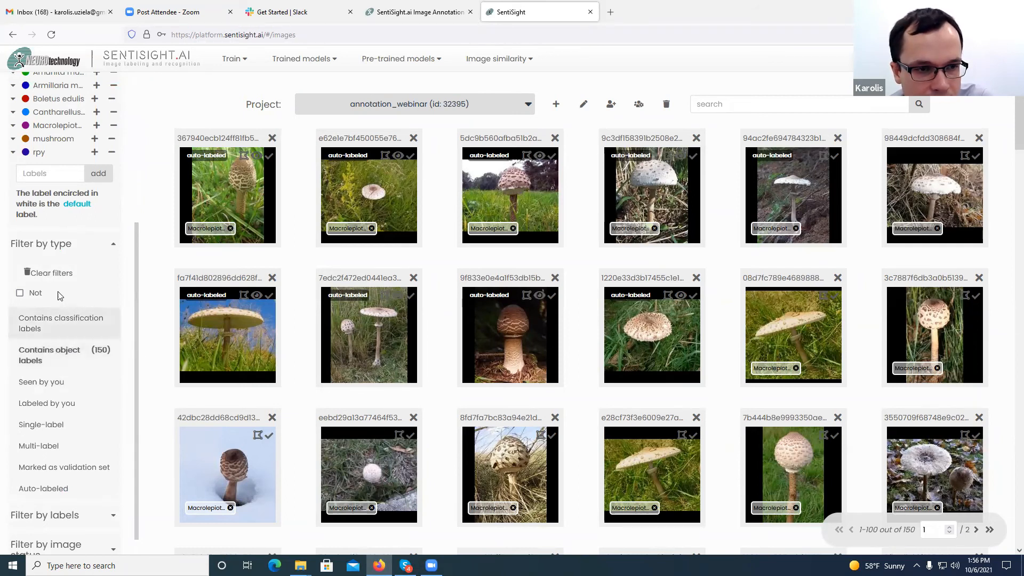
{"action": "left_click", "coordinate": [64, 404]}
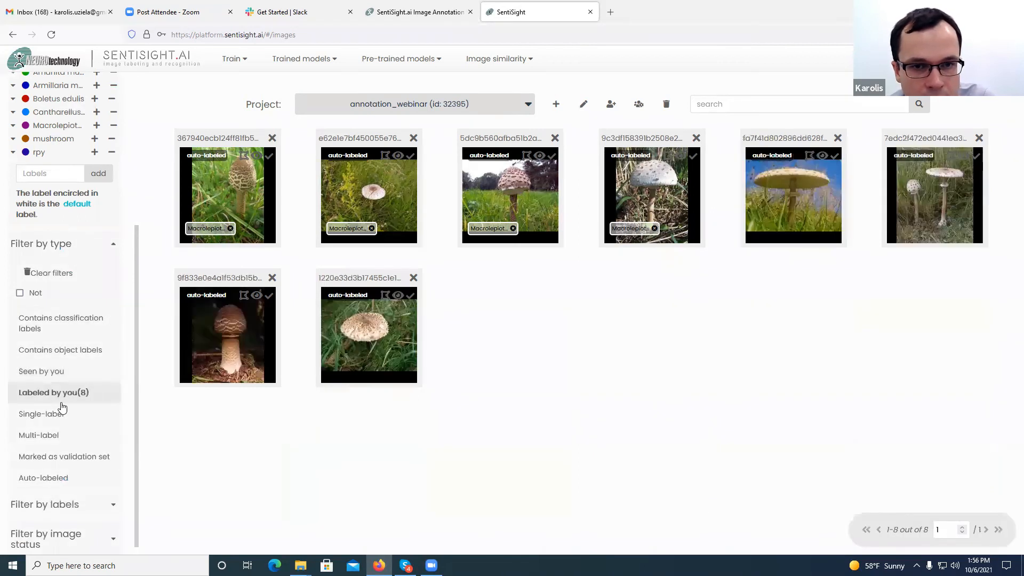
- Filter the images by the types Seen by you and Auto-labeled, and clear the type filter
{"action": "left_click", "coordinate": [54, 377]}
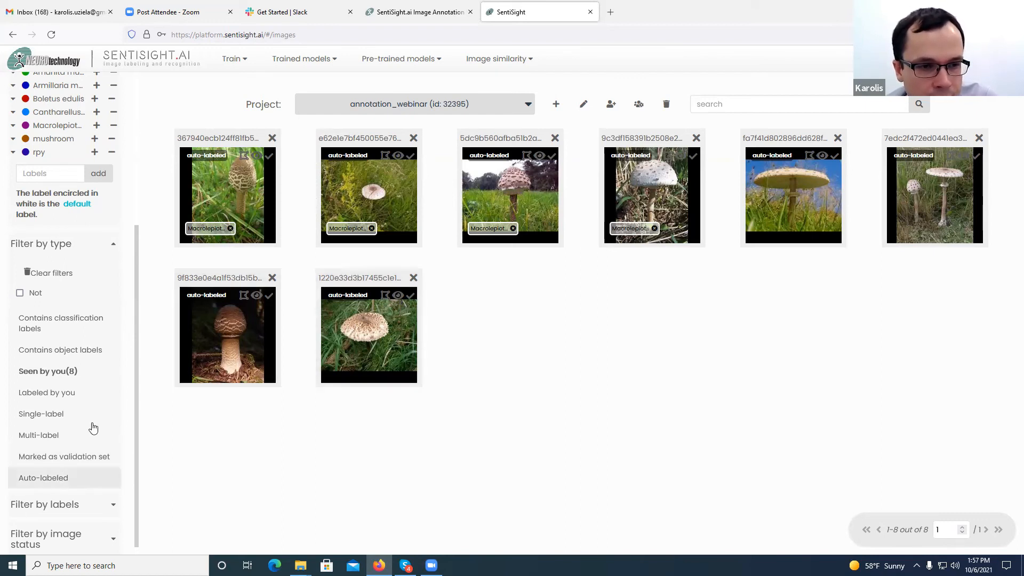
{"action": "left_click", "coordinate": [64, 478]}
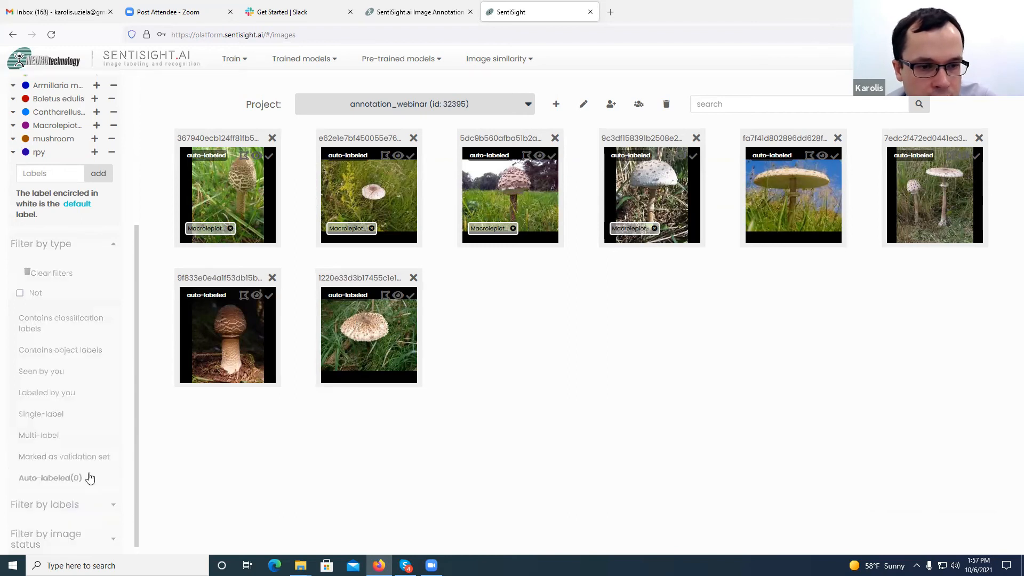
{"action": "left_click", "coordinate": [114, 245]}
{"action": "left_click", "coordinate": [109, 447]}
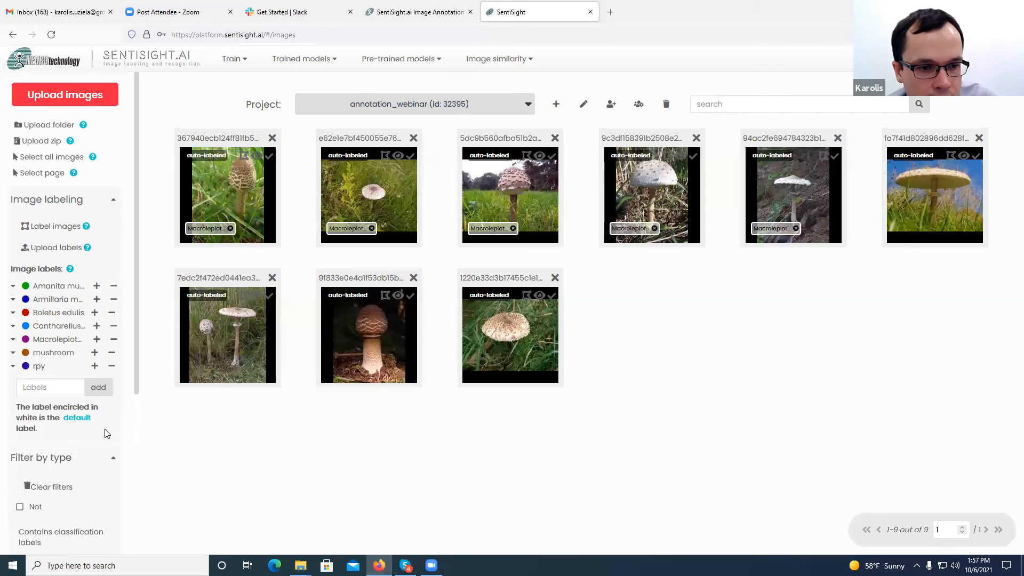
{"action": "scroll", "coordinate": [73, 285], "scroll_direction": "down", "scroll_amount": 5}
{"action": "left_click", "coordinate": [62, 261]}
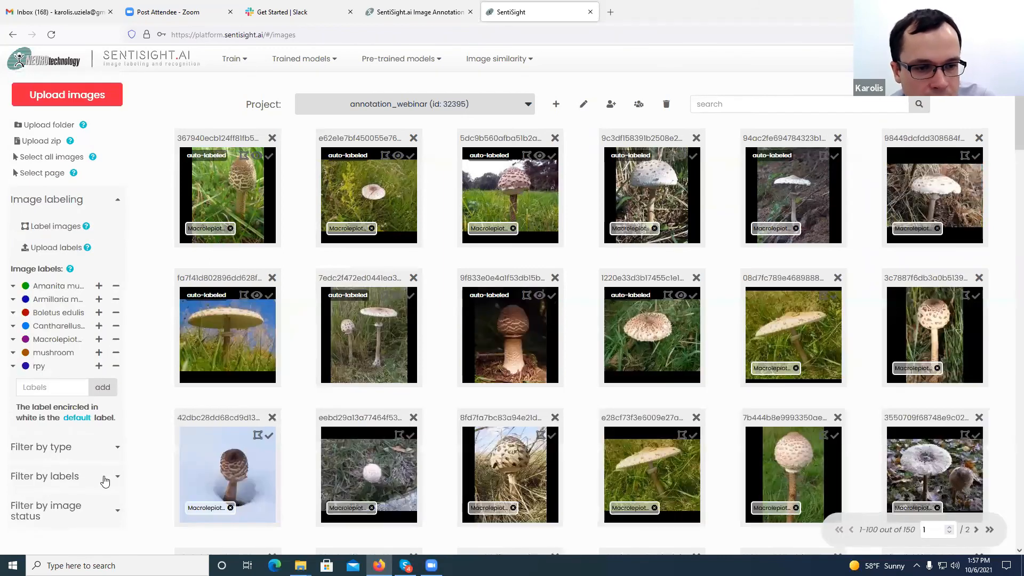
- Filter the images by the classification label Boletus edulis, look through them and clear the label filter
{"action": "scroll", "coordinate": [104, 482], "scroll_direction": "down", "scroll_amount": 1}
{"action": "scroll", "coordinate": [107, 450], "scroll_direction": "down", "scroll_amount": 1}
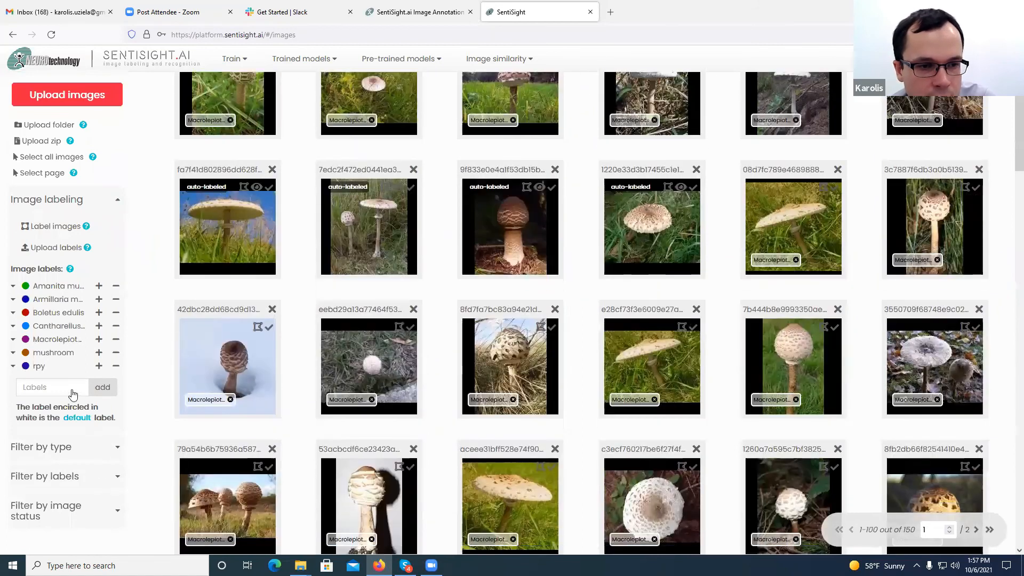
{"action": "left_click", "coordinate": [69, 476]}
{"action": "scroll", "coordinate": [69, 427], "scroll_direction": "down", "scroll_amount": 3}
{"action": "left_click", "coordinate": [68, 428]}
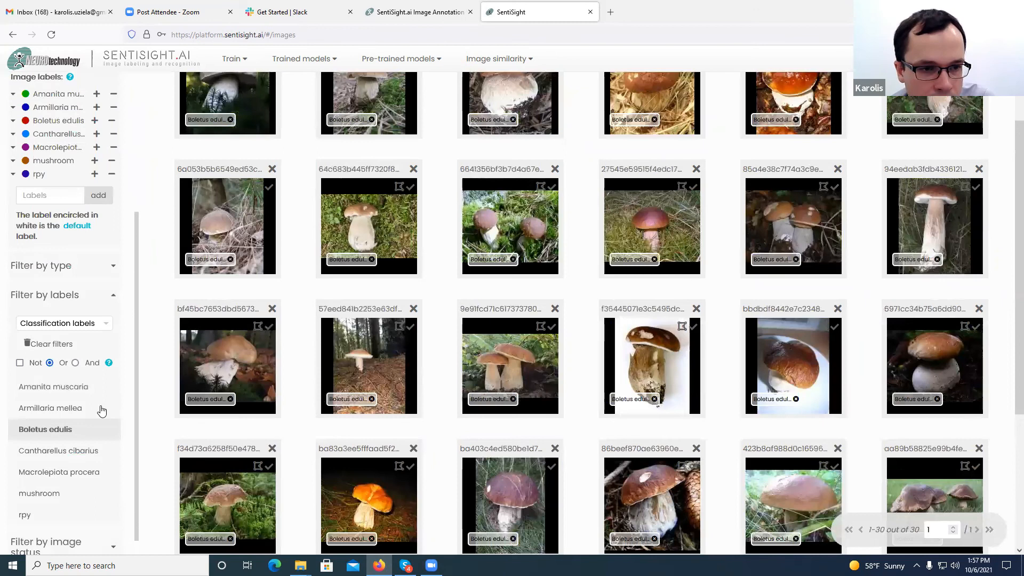
{"action": "scroll", "coordinate": [85, 395], "scroll_direction": "up", "scroll_amount": 2}
{"action": "scroll", "coordinate": [72, 368], "scroll_direction": "up", "scroll_amount": 1}
{"action": "left_click", "coordinate": [75, 345]}
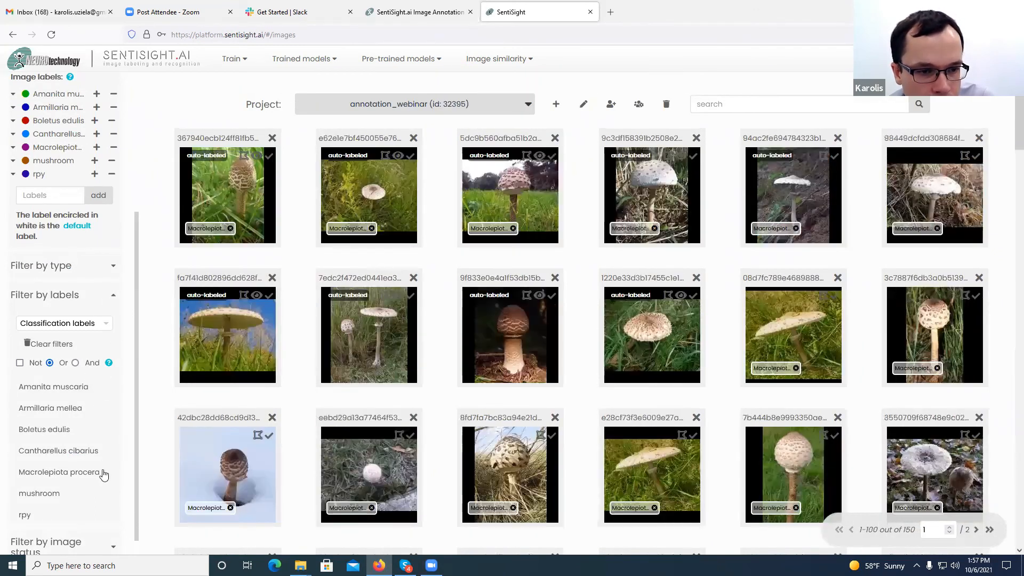
- Filter by image status for images labeled by the first listed user or the second, and remove the labeler filter
{"action": "left_click", "coordinate": [97, 513]}
{"action": "scroll", "coordinate": [98, 509], "scroll_direction": "down", "scroll_amount": 1}
{"action": "scroll", "coordinate": [72, 493], "scroll_direction": "down", "scroll_amount": 7}
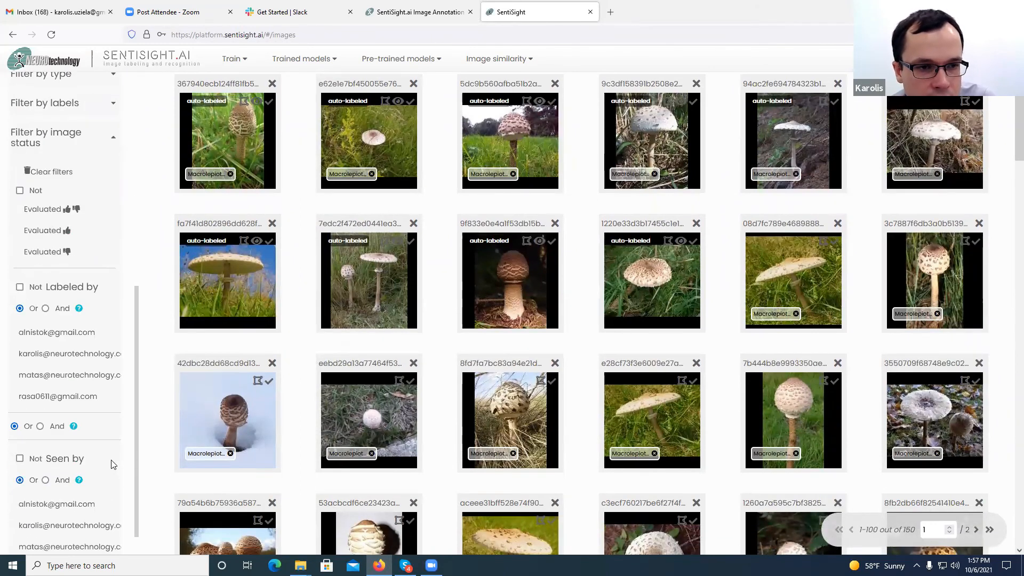
{"action": "scroll", "coordinate": [114, 463], "scroll_direction": "down", "scroll_amount": 1}
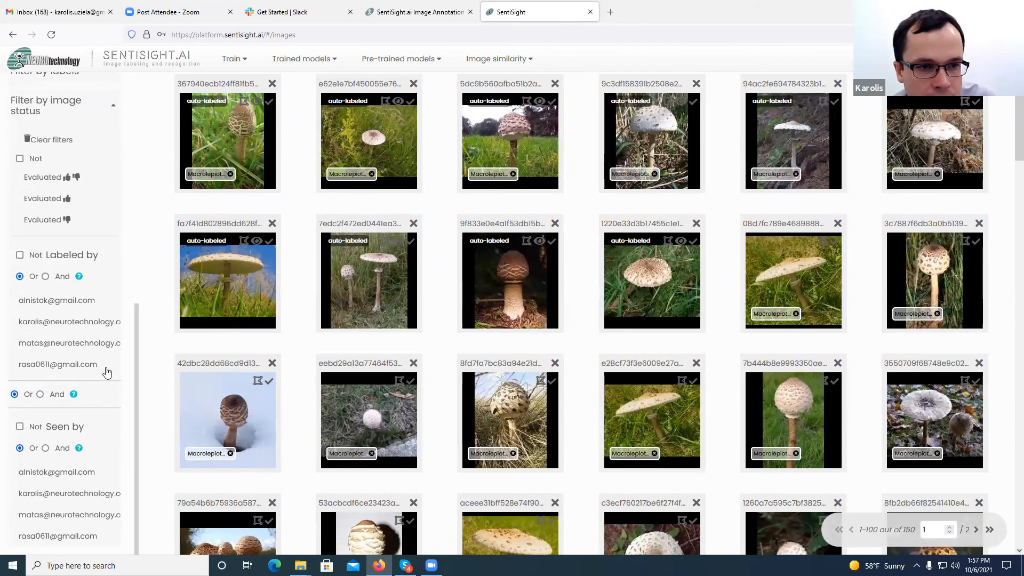
{"action": "left_click", "coordinate": [65, 304]}
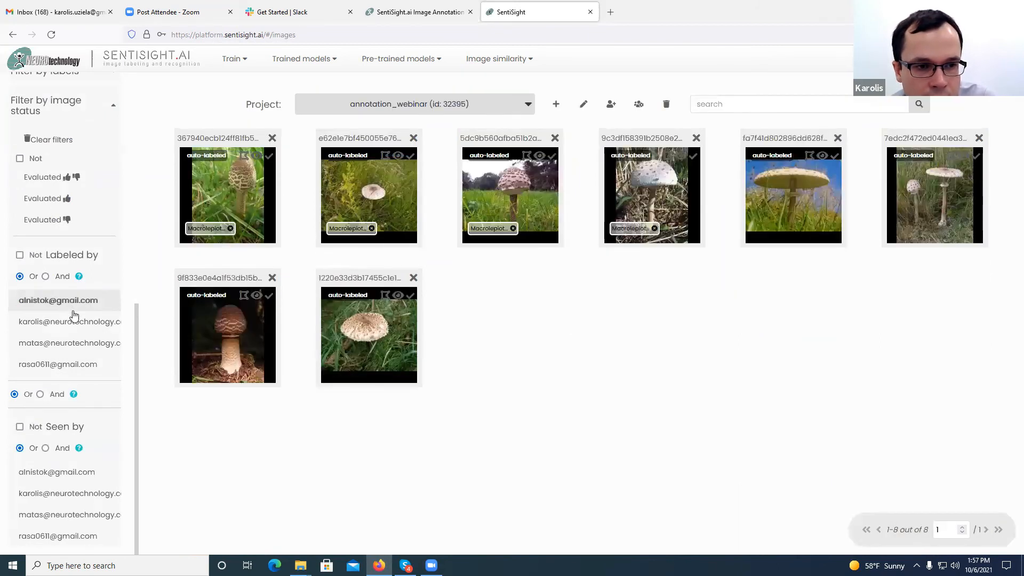
{"action": "left_click", "coordinate": [77, 319]}
{"action": "left_click", "coordinate": [78, 317]}
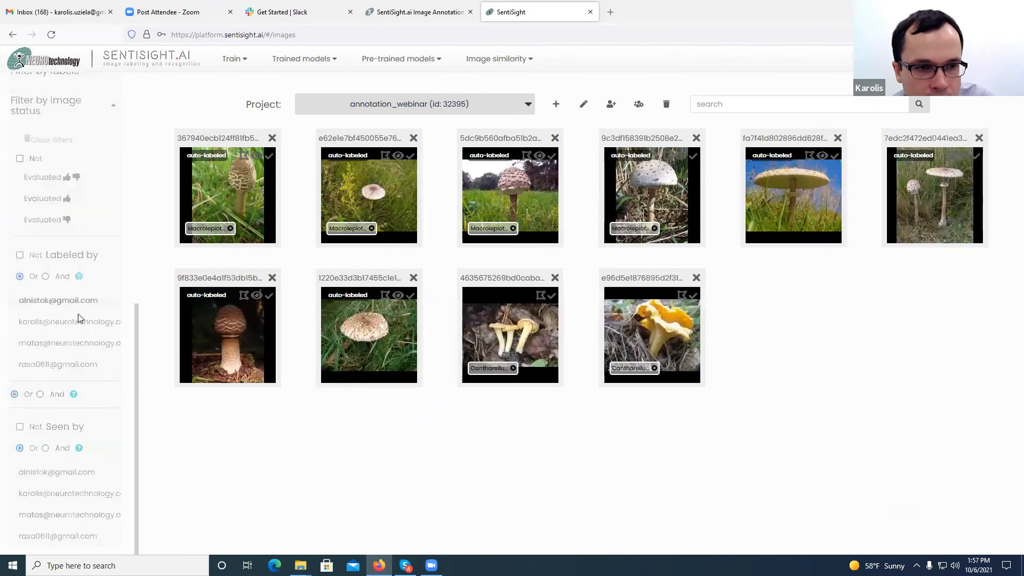
{"action": "left_click", "coordinate": [71, 303]}
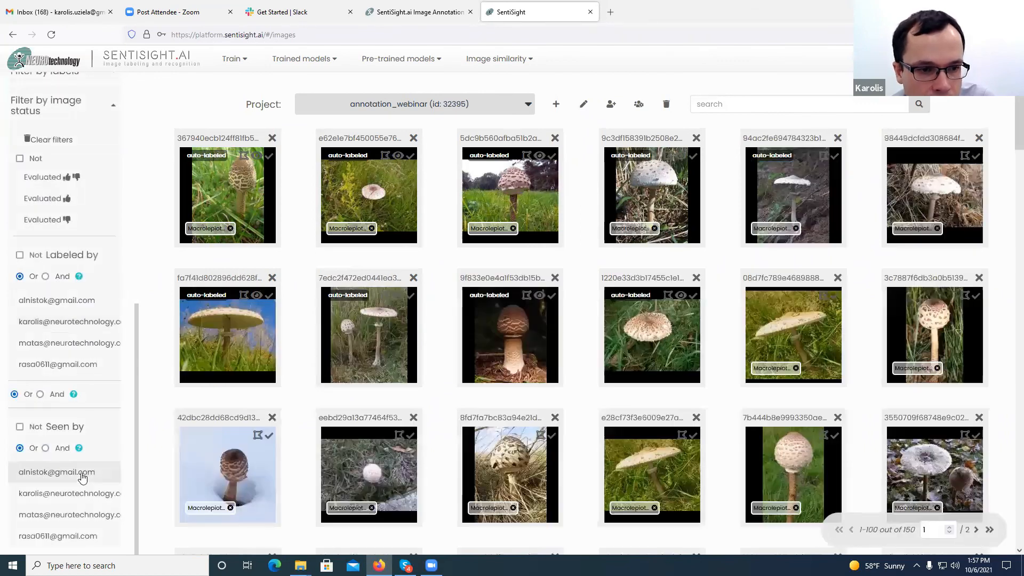
- Filter by image status for images seen by the first or second listed user, and remove the first user from the seen-by filter
{"action": "left_click", "coordinate": [78, 476]}
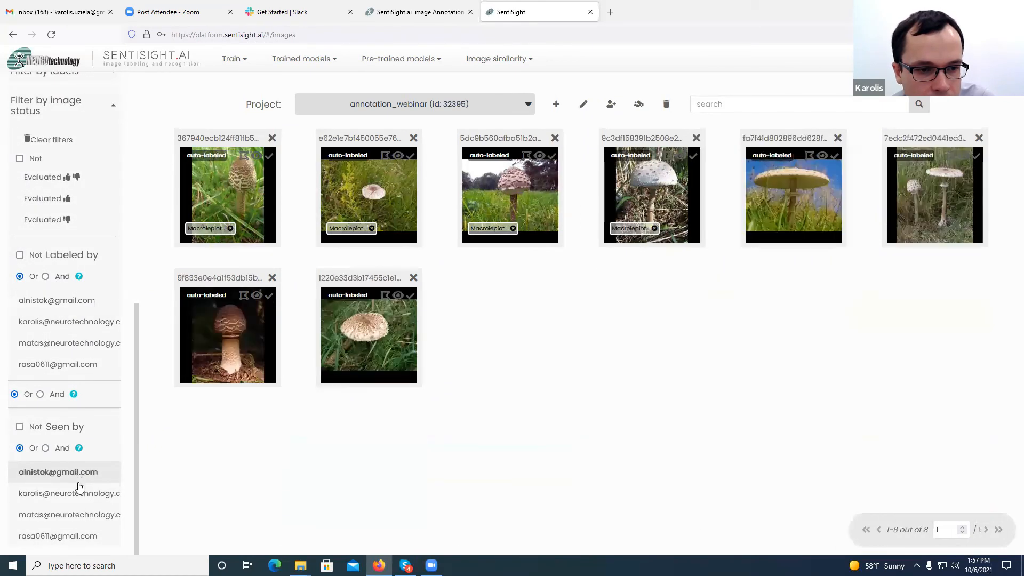
{"action": "left_click", "coordinate": [79, 495]}
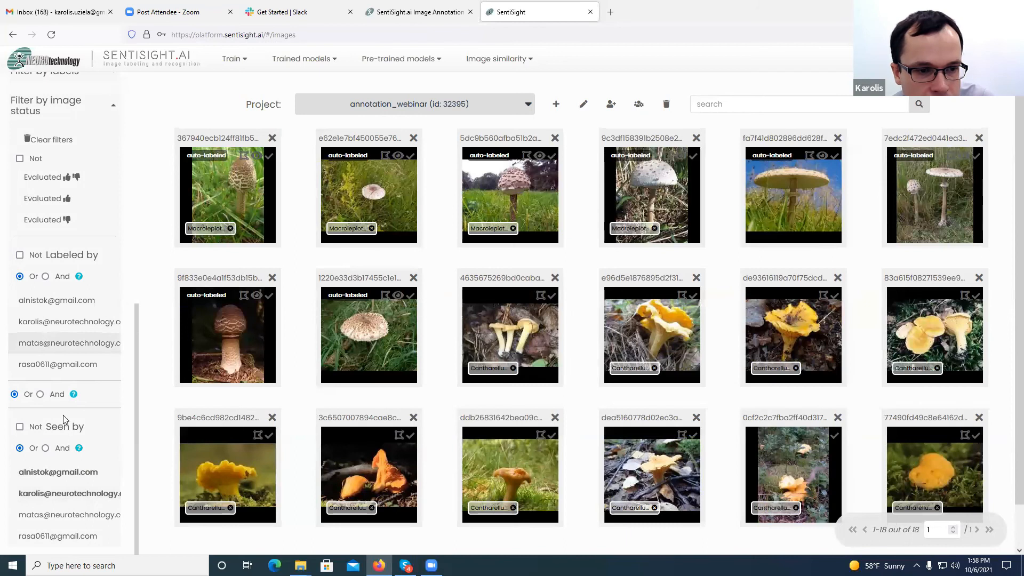
{"action": "left_click", "coordinate": [62, 477]}
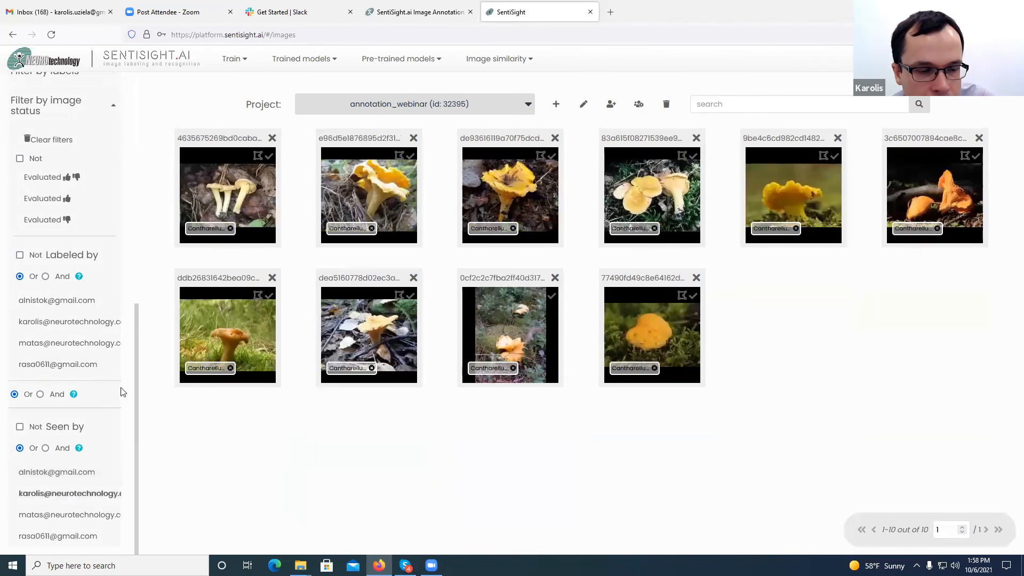
- Filter for images labeled by the first listed user or not seen by the second, and look through the matching images
{"action": "left_click", "coordinate": [67, 301]}
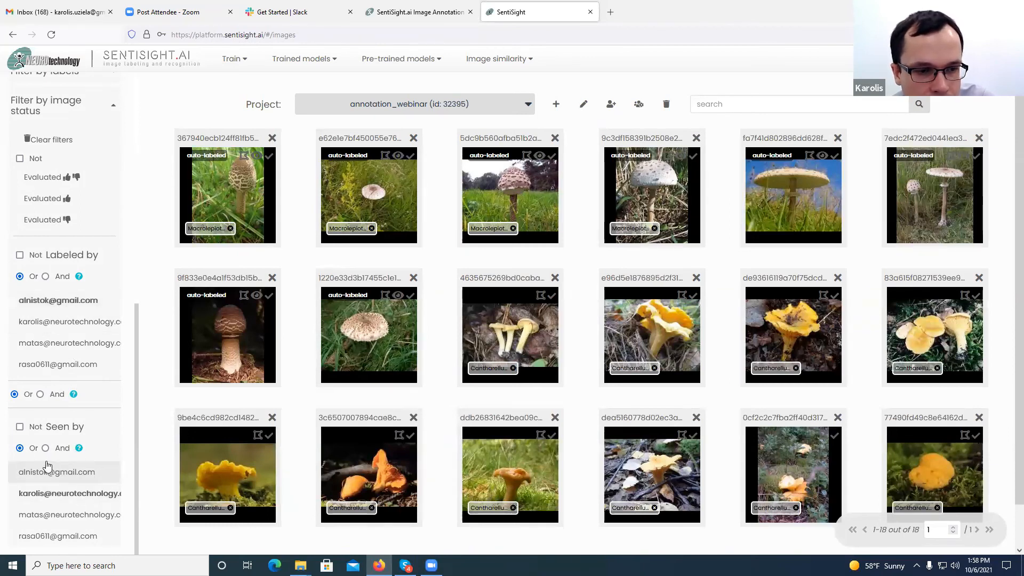
{"action": "left_click", "coordinate": [19, 427]}
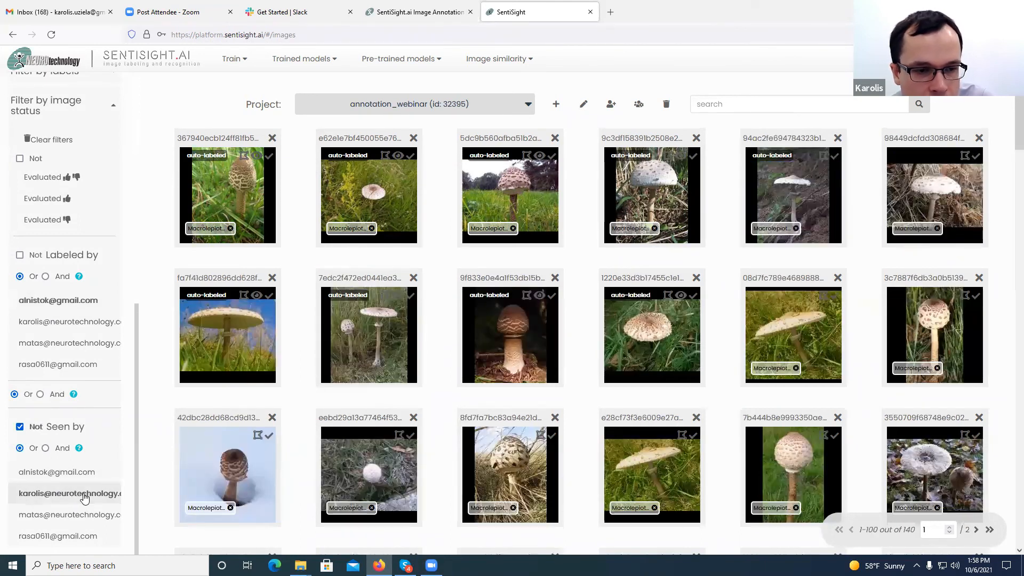
{"action": "scroll", "coordinate": [467, 438], "scroll_direction": "down", "scroll_amount": 1}
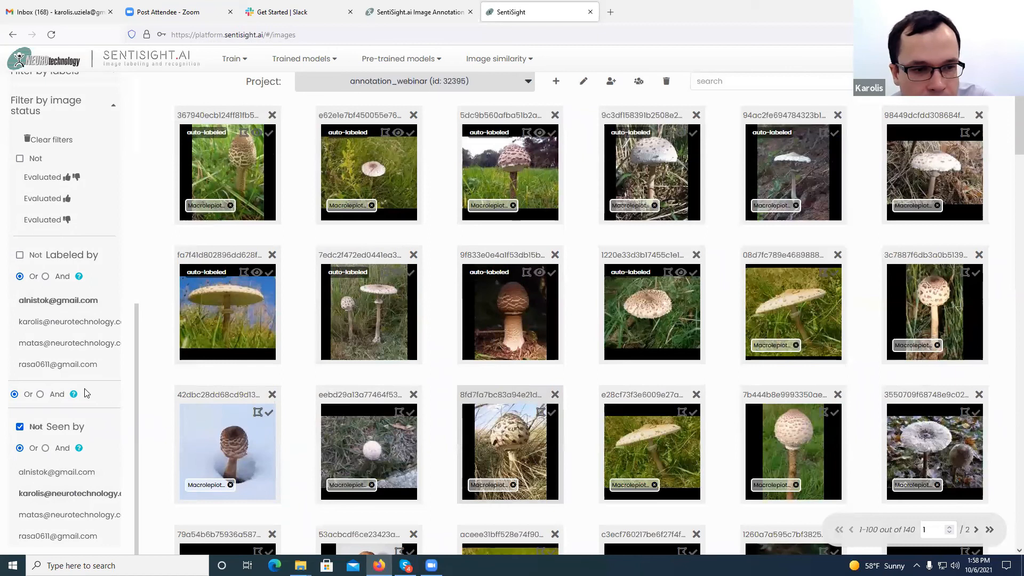
{"action": "scroll", "coordinate": [41, 397], "scroll_direction": "down", "scroll_amount": 3}
{"action": "scroll", "coordinate": [42, 397], "scroll_direction": "down", "scroll_amount": 2}
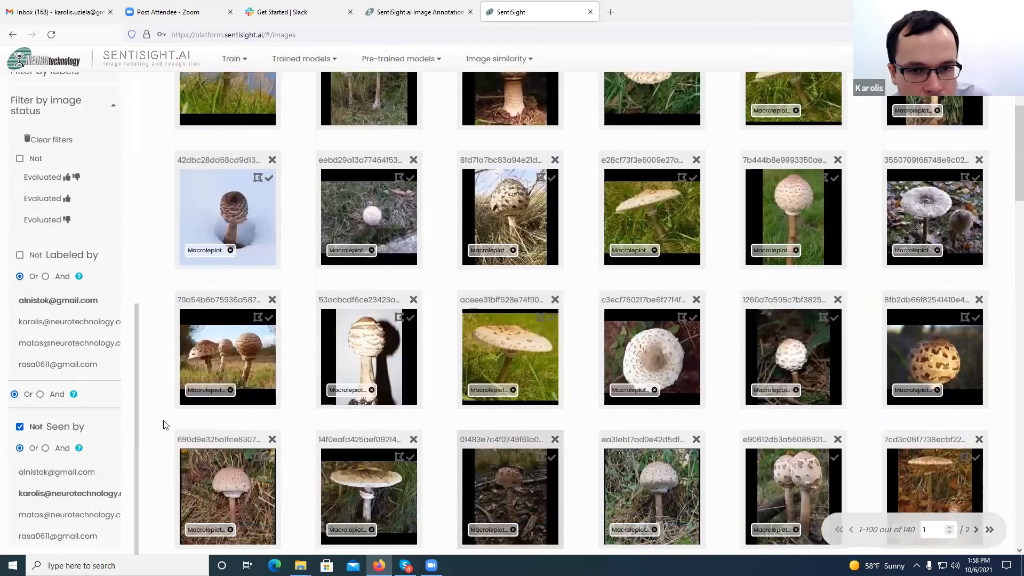
{"action": "scroll", "coordinate": [352, 434], "scroll_direction": "up", "scroll_amount": 1}
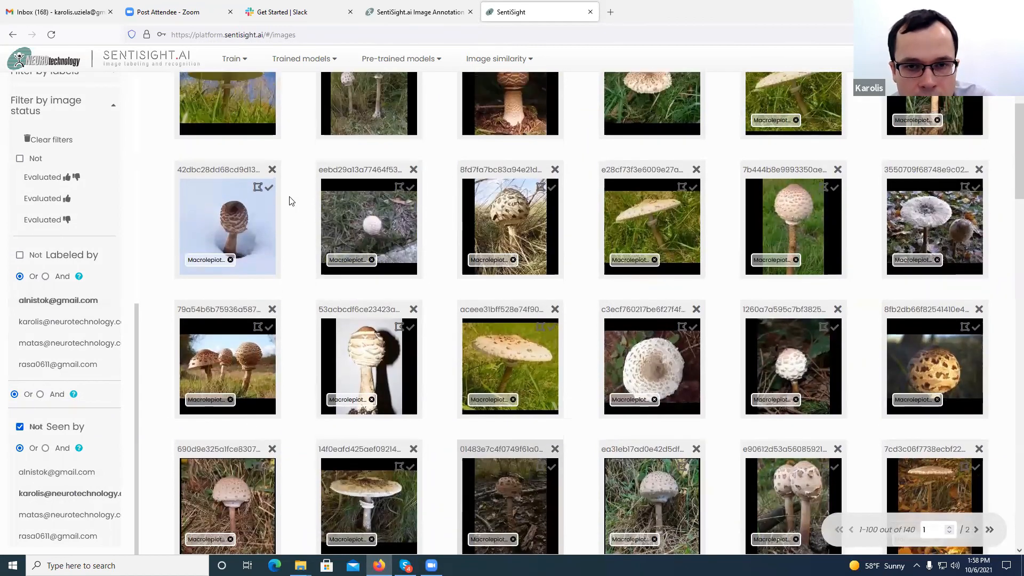
{"action": "scroll", "coordinate": [290, 199], "scroll_direction": "up", "scroll_amount": 1}
{"action": "scroll", "coordinate": [62, 506], "scroll_direction": "up", "scroll_amount": 1}
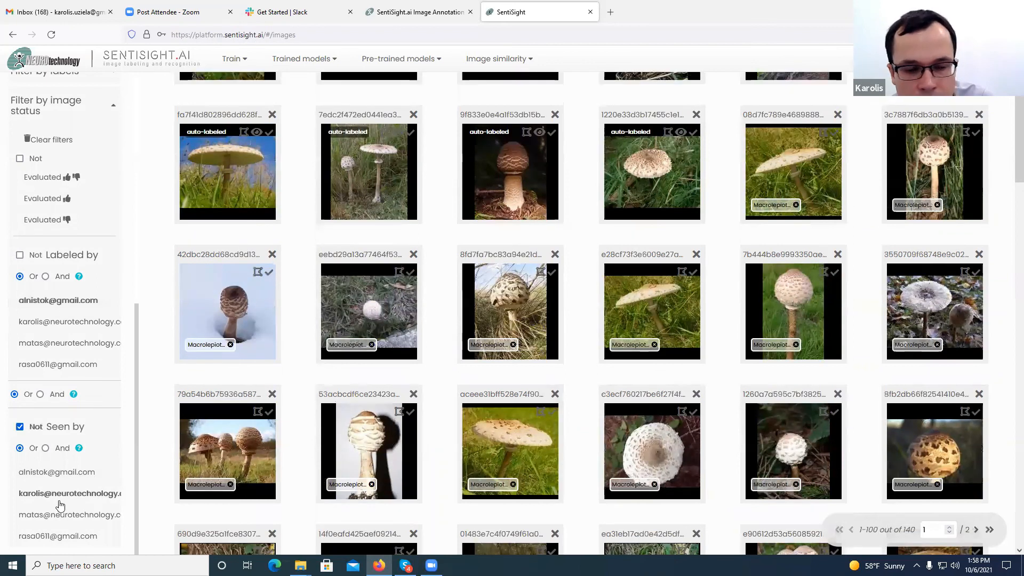
- Combine the labeled-by and not-seen-by conditions with And, and collapse the image status filter section
{"action": "left_click", "coordinate": [60, 502]}
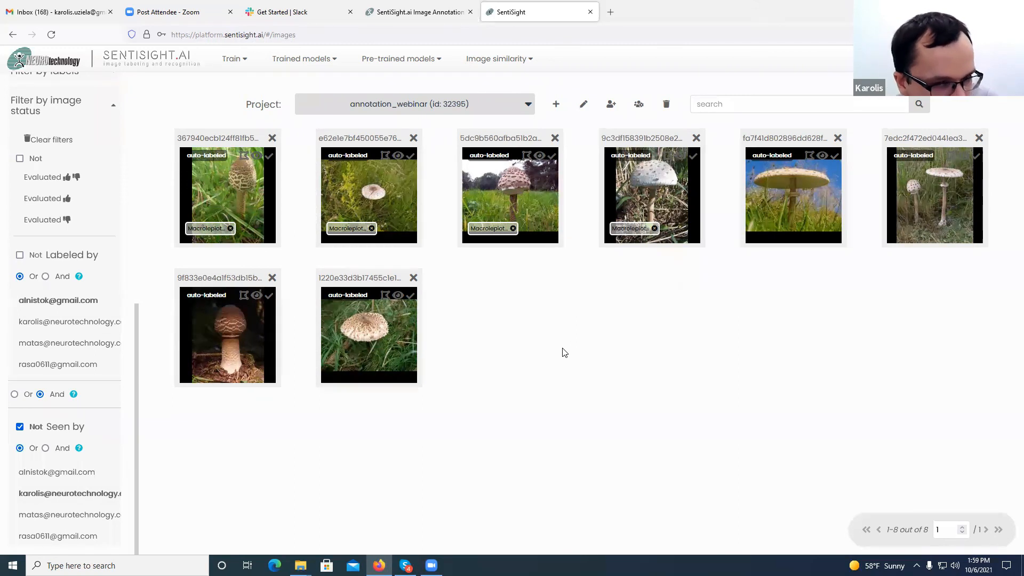
{"action": "left_click", "coordinate": [112, 109]}
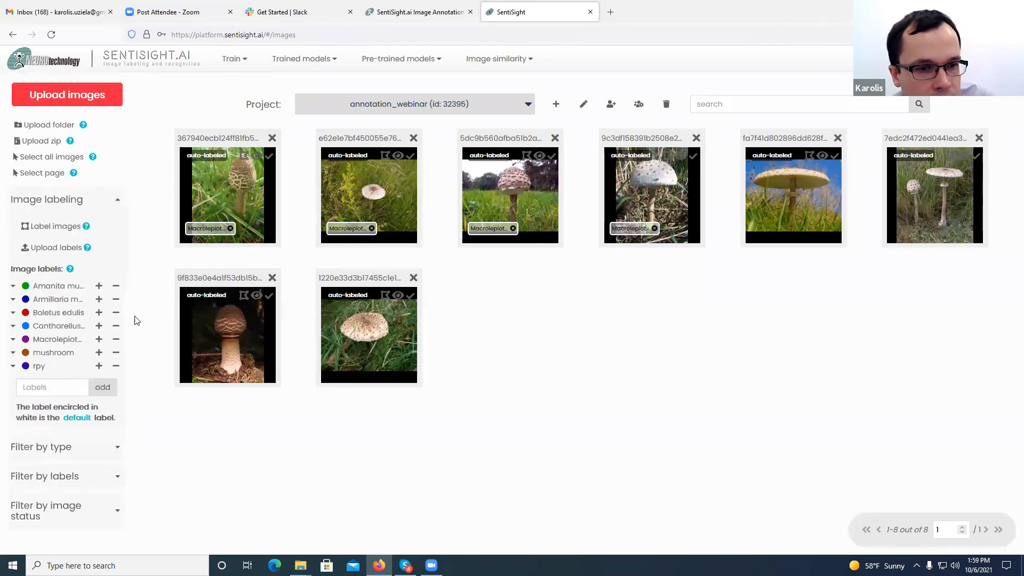